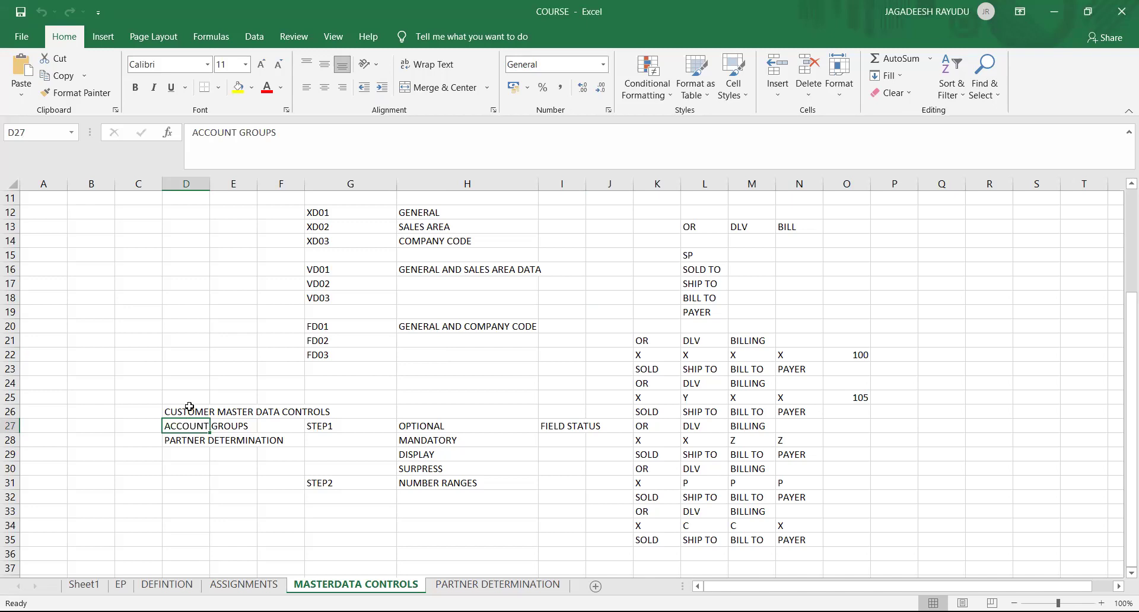
# Examine the account groups and partner determination entries and the OR, DLV, BILLING combinations in the MASTERDATA CONTROLS sheet
pyautogui.click(189, 427)
pyautogui.click(188, 439)
pyautogui.click(193, 427)
pyautogui.click(168, 442)
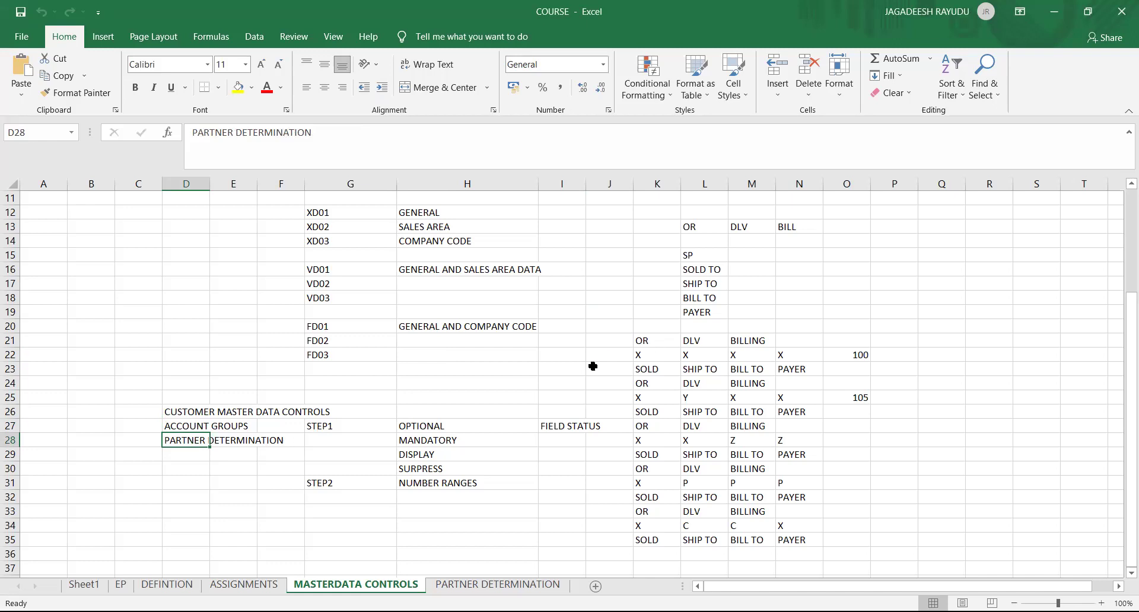
pyautogui.click(665, 338)
pyautogui.click(657, 384)
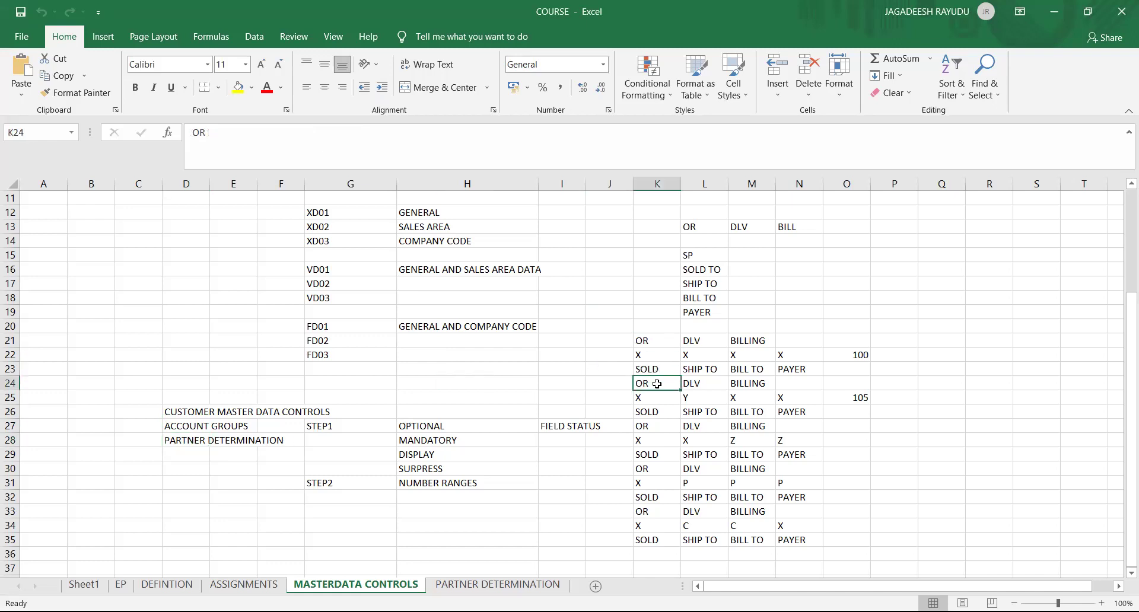
pyautogui.click(661, 337)
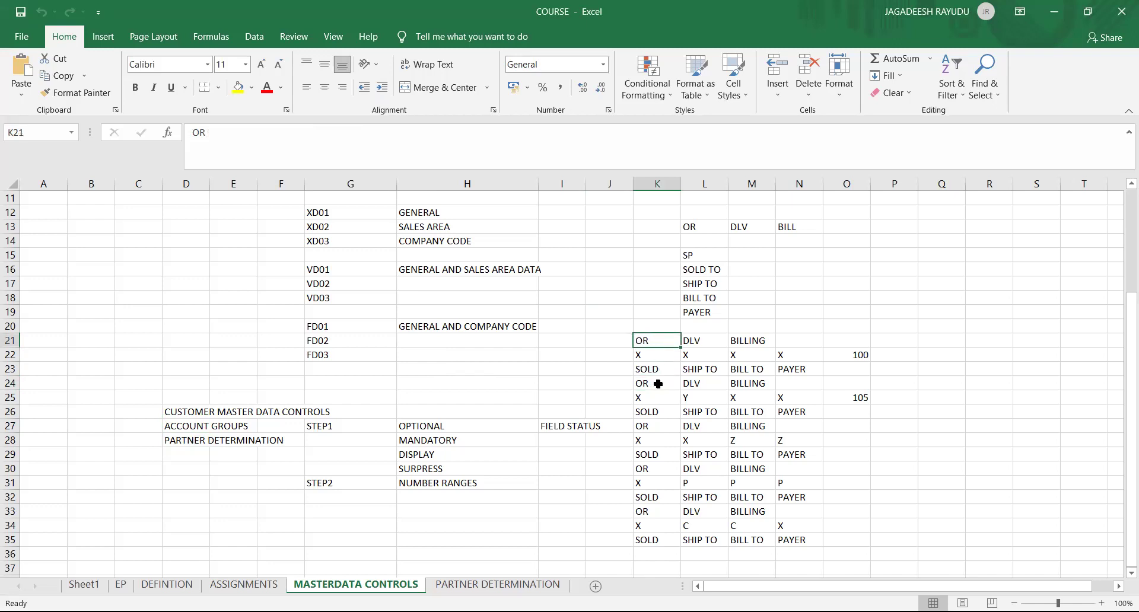
# Review the SOLD TO, SHIP TO, BILL TO and PAYER list, and open the PARTNER DETERMINATION sheet
pyautogui.click(698, 297)
pyautogui.click(698, 271)
pyautogui.click(698, 297)
pyautogui.click(697, 310)
pyautogui.click(696, 295)
pyautogui.click(696, 285)
pyautogui.click(698, 272)
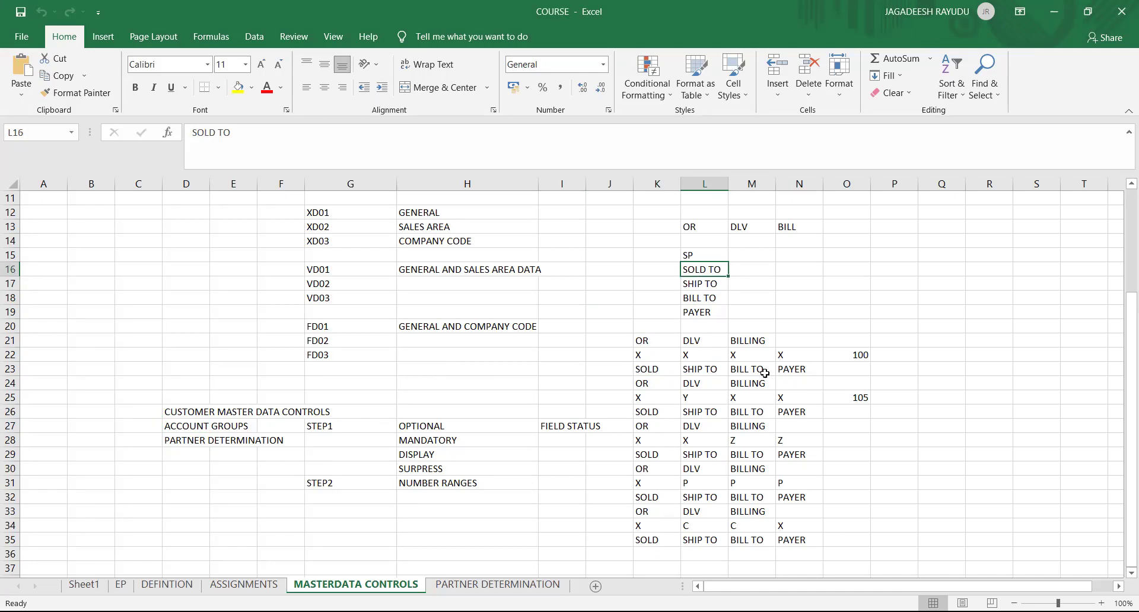
pyautogui.click(630, 343)
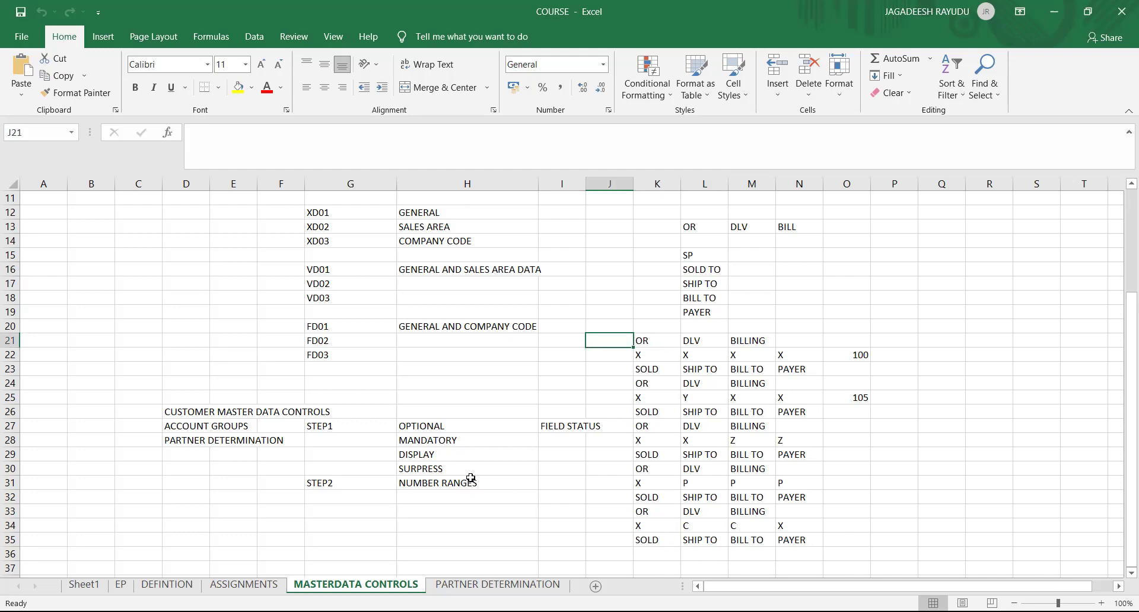
pyautogui.click(479, 587)
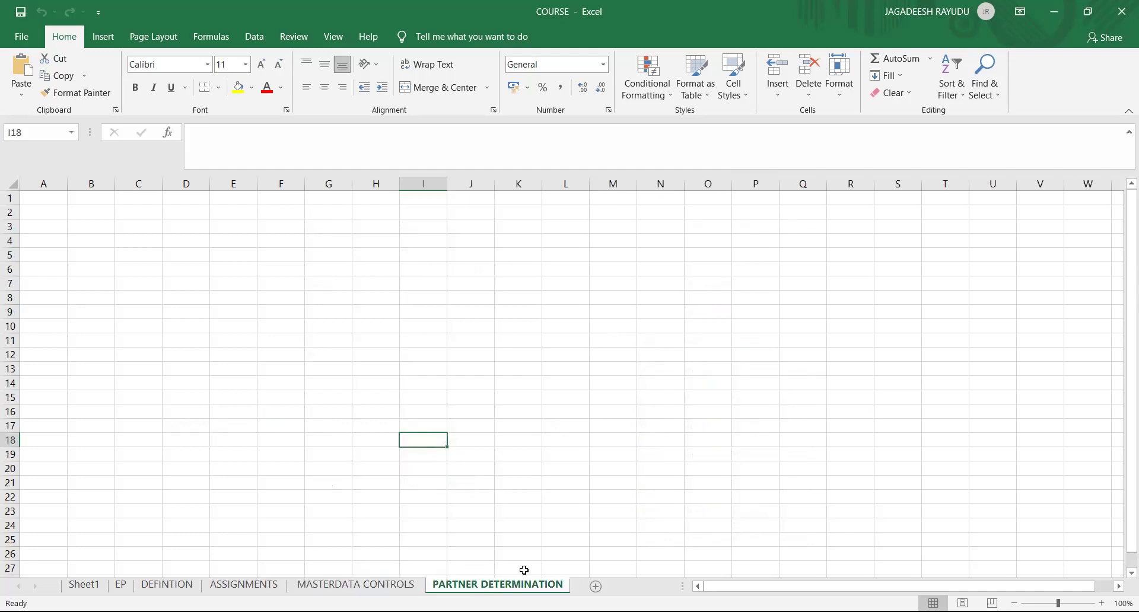
# Switch to SAP and open the SAP Customizing Implementation Guide using transaction /NSPRO
pyautogui.hotkey('alt', 'Tab')
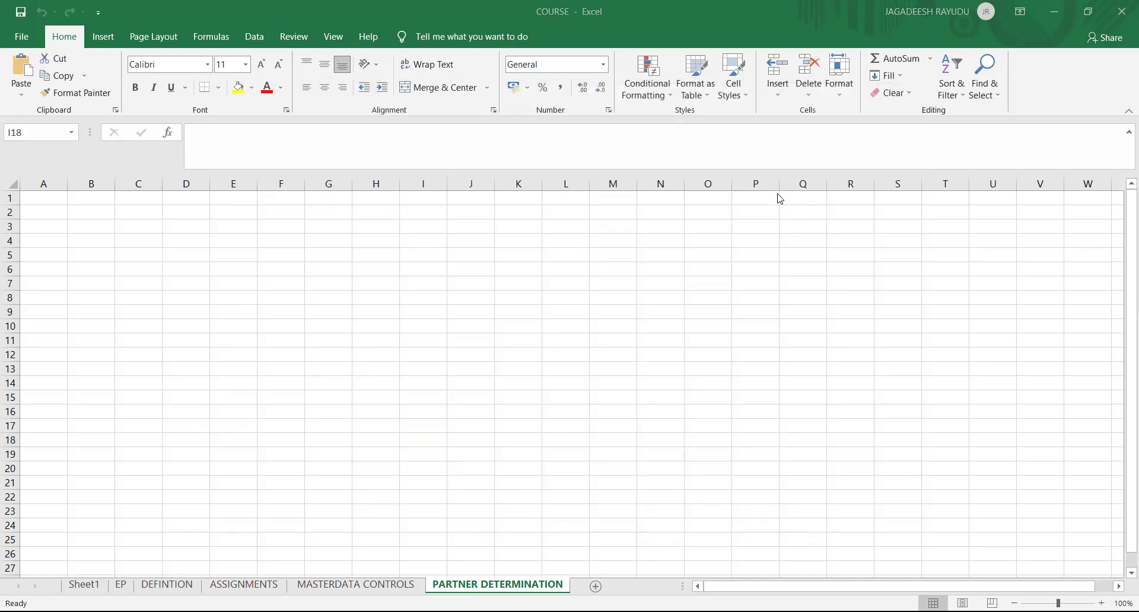
pyautogui.hotkey('alt', 'Tab')
pyautogui.write('/NSPRO')
pyautogui.press('Return')
pyautogui.click(152, 131)
# Expand Sales and Distribution and its Basic Functions node in the implementation guide structure
pyautogui.click(131, 366)
pyautogui.press('Down')
pyautogui.press('Down')
pyautogui.press('Down')
pyautogui.press('Down')
pyautogui.press('Down')
pyautogui.press('Down')
pyautogui.press('Down')
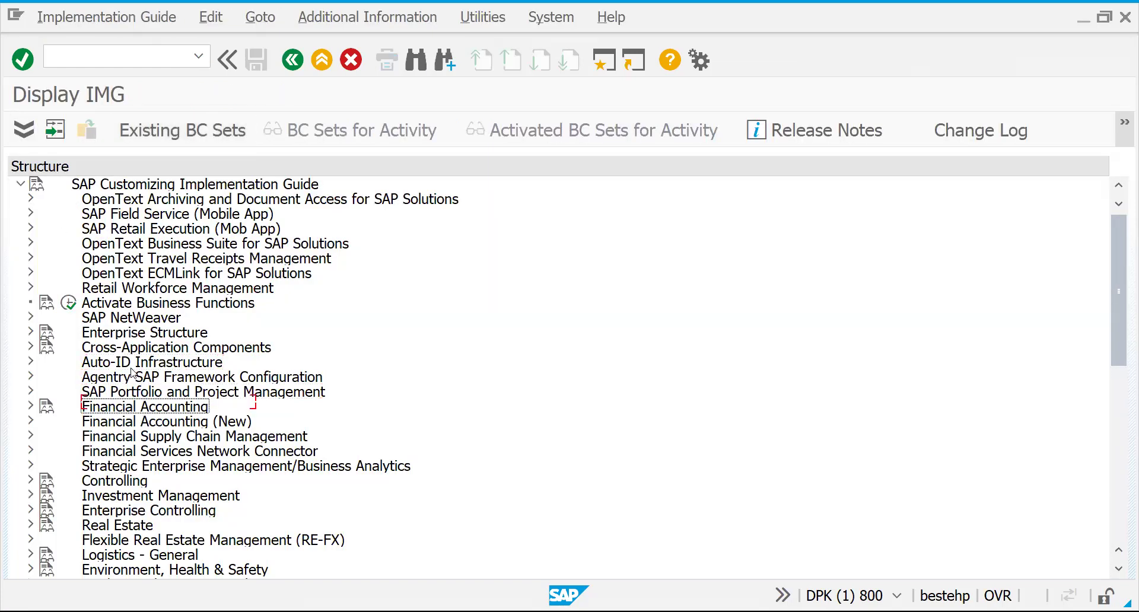
pyautogui.press('Down')
pyautogui.press('Down')
pyautogui.press('Down')
pyautogui.press('Down')
pyautogui.press('Down')
pyautogui.press('Down')
pyautogui.press('Down')
pyautogui.press('Down')
pyautogui.press('Down')
pyautogui.press('Down')
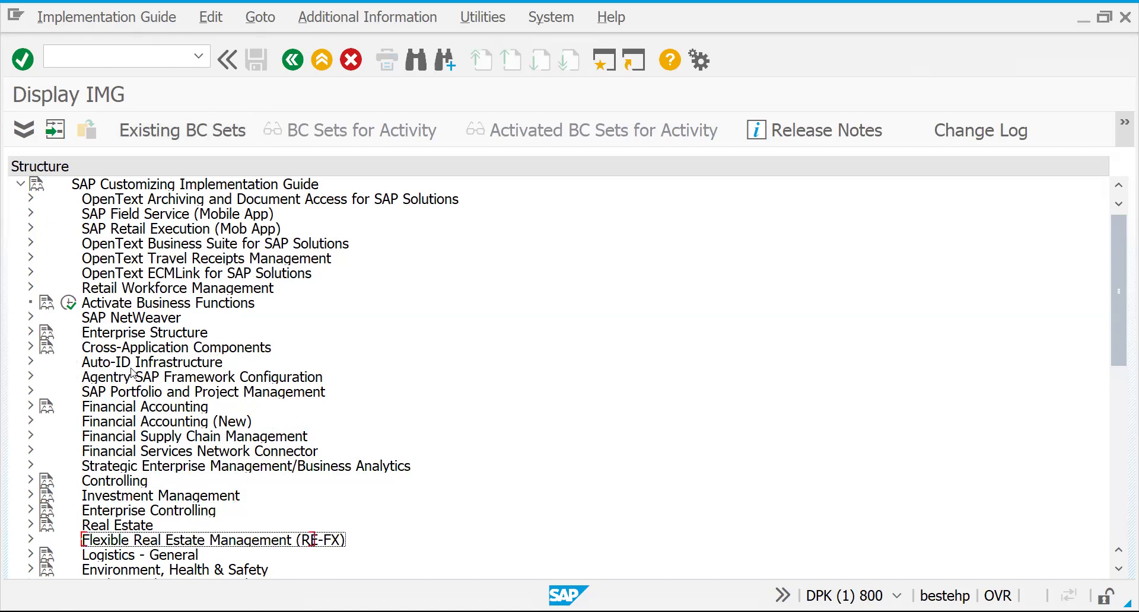
pyautogui.press('Down')
pyautogui.press('Down')
pyautogui.press('Up')
pyautogui.press('Up')
pyautogui.press('Right')
pyautogui.press('Down')
pyautogui.press('Down')
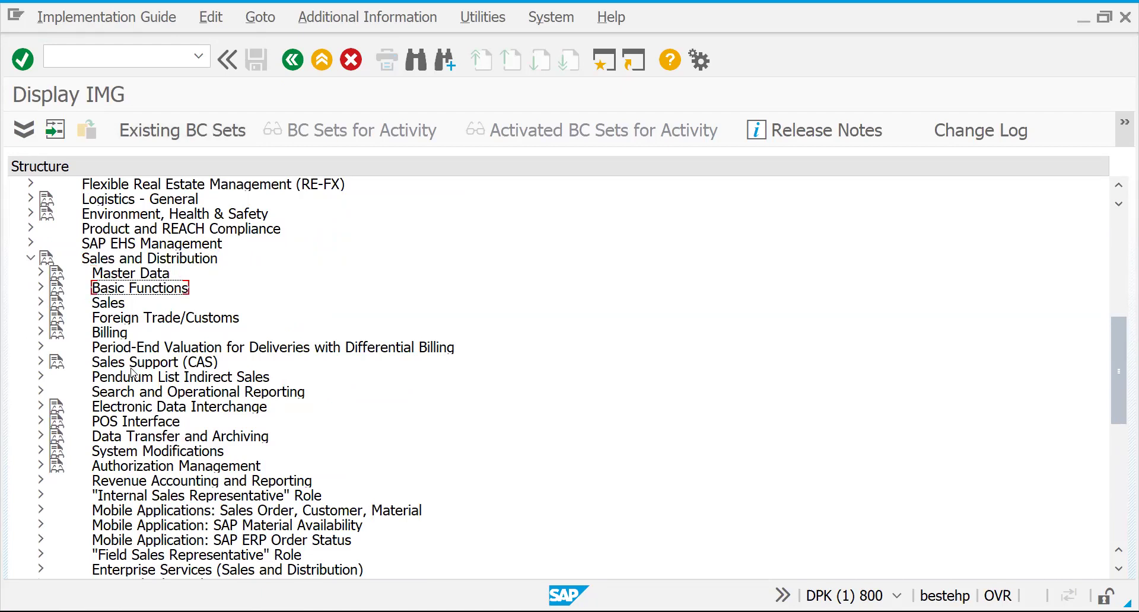
pyautogui.press('Right')
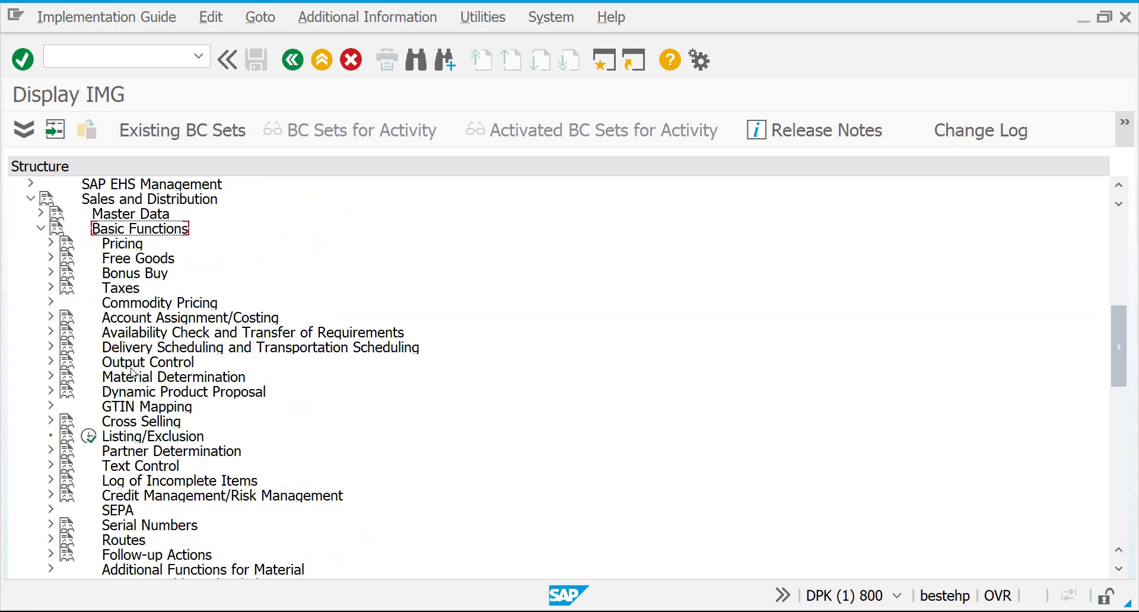
# Expand Partner Determination under Basic Functions and execute the Set Up Partner Determination activity
pyautogui.press('Down')
pyautogui.press('Down')
pyautogui.press('Down')
pyautogui.press('Down')
pyautogui.press('Down')
pyautogui.press('Down')
pyautogui.press('Down')
pyautogui.press('Down')
pyautogui.press('Down')
pyautogui.press('Down')
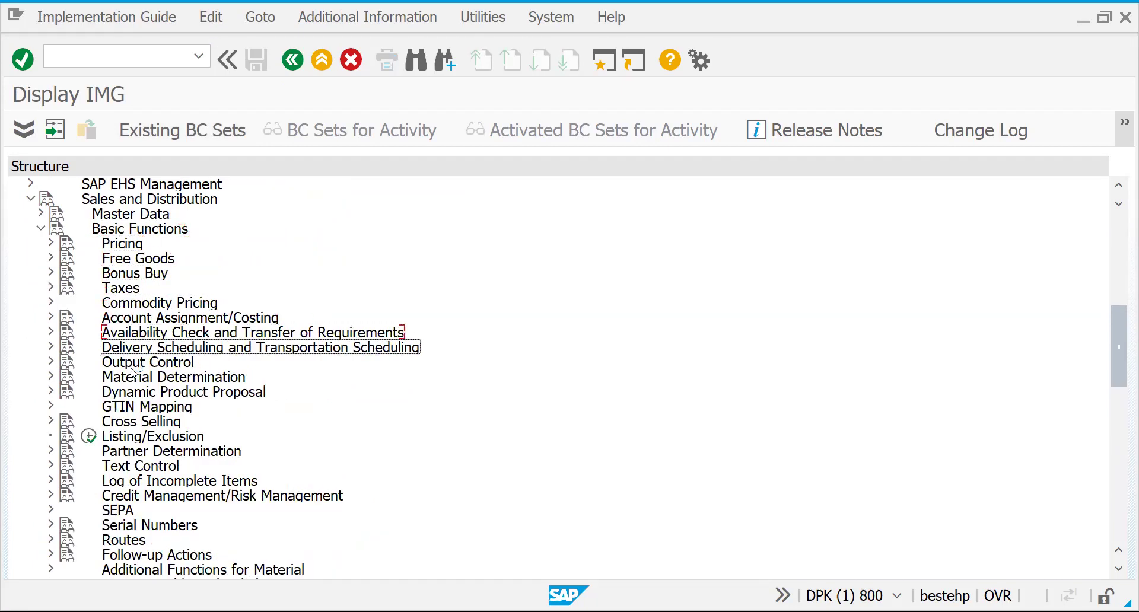
pyautogui.press('Down')
pyautogui.press('Down')
pyautogui.press('Down')
pyautogui.press('Down')
pyautogui.press('Down')
pyautogui.press('Down')
pyautogui.press('Down')
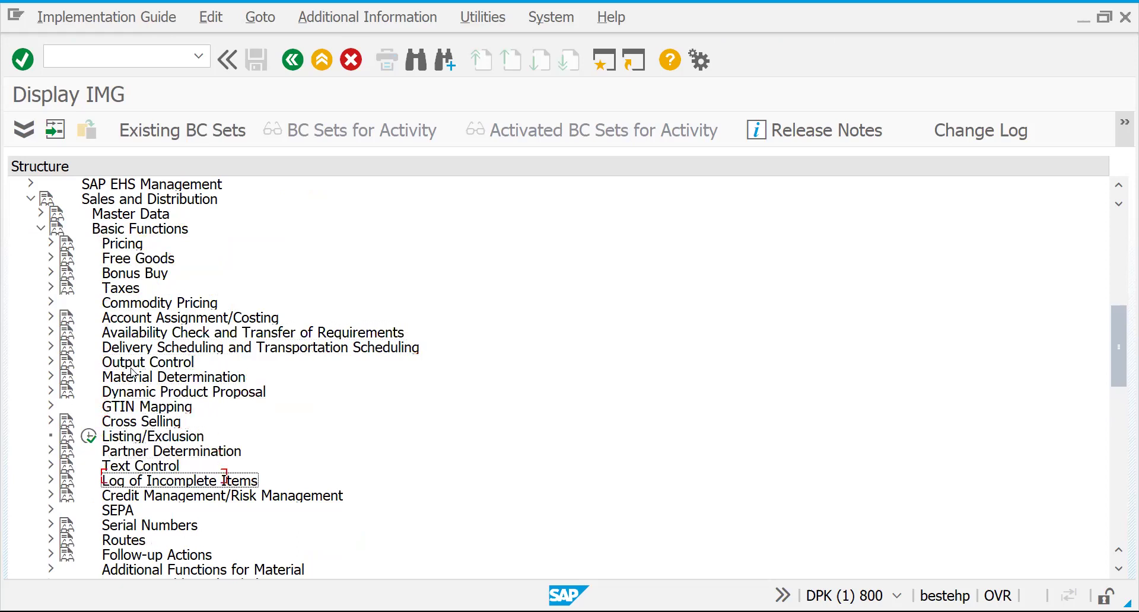
pyautogui.press('Up')
pyautogui.press('Up')
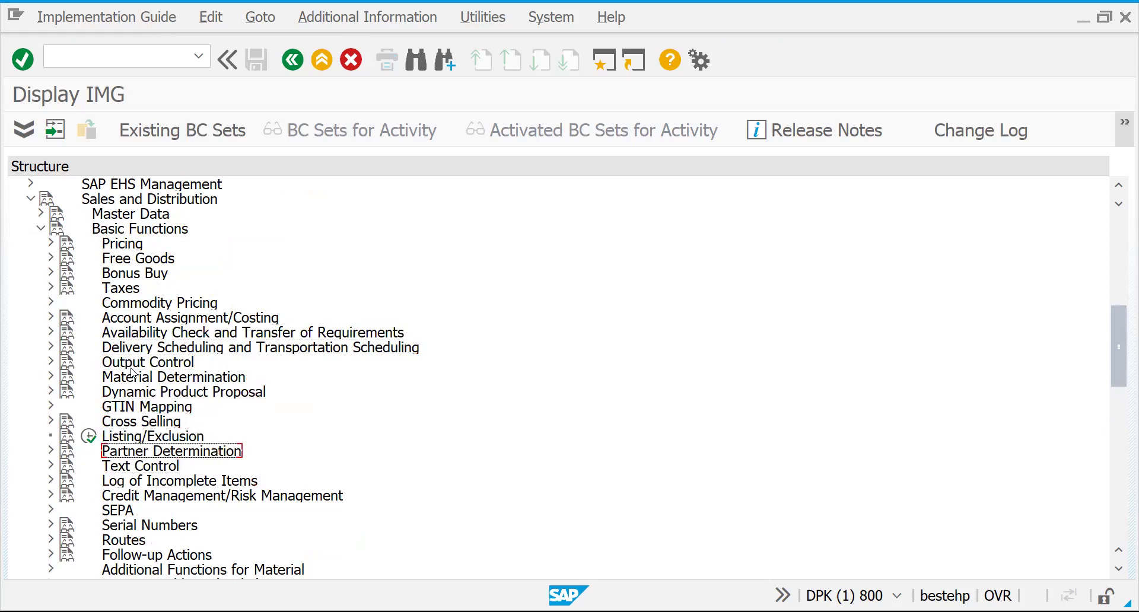
pyautogui.press('Right')
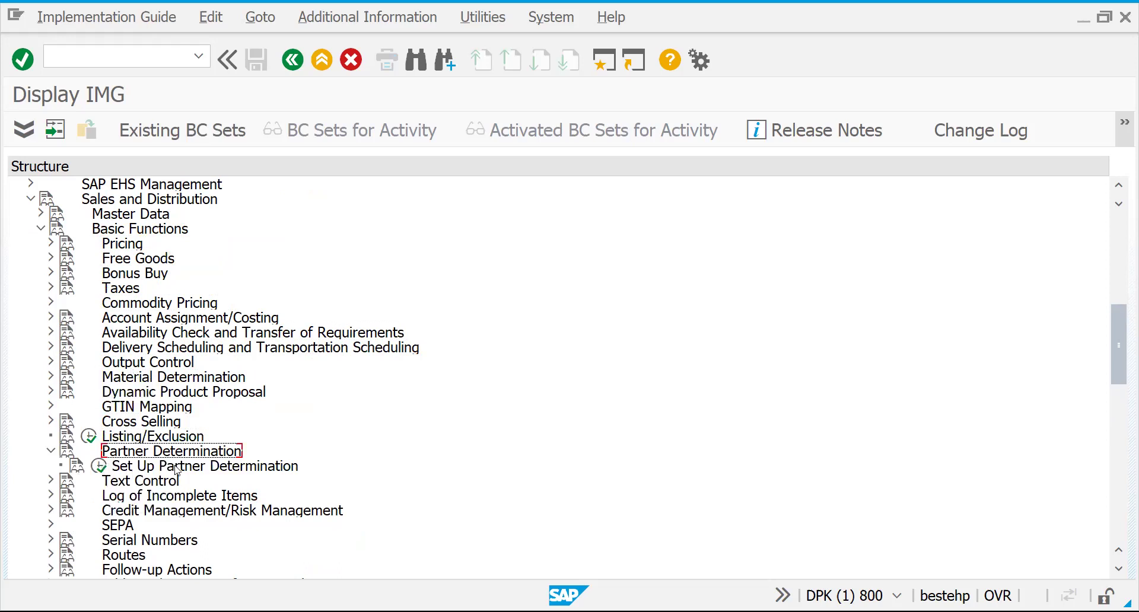
pyautogui.click(99, 470)
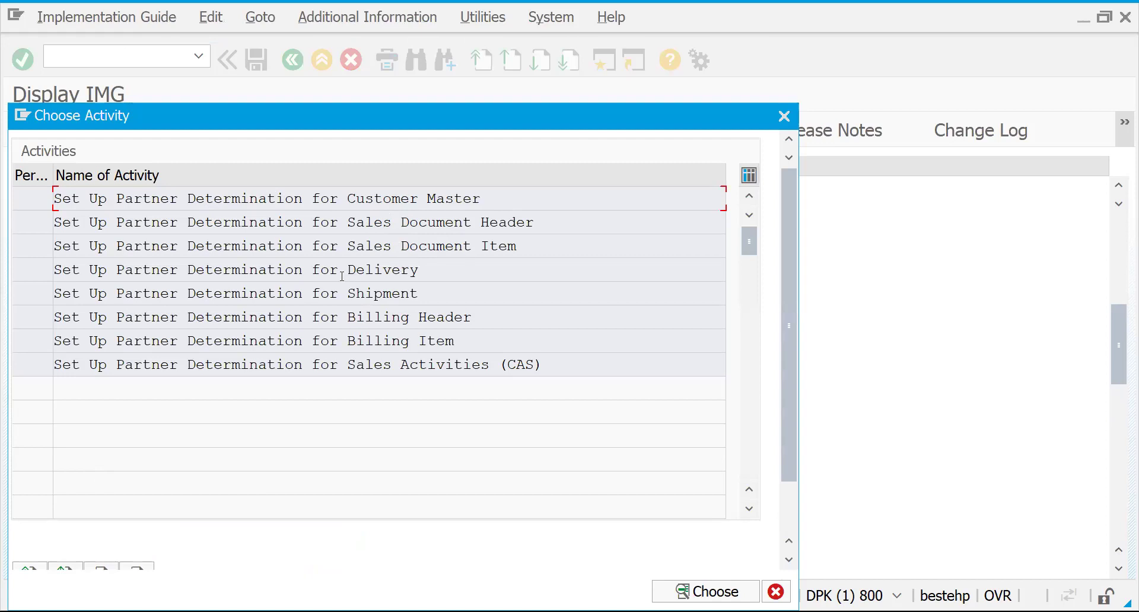
# Review the partner determination activities for billing, sales documents and CAS, and open Set Up Partner Determination for Customer Master
pyautogui.click(349, 318)
pyautogui.click(349, 342)
pyautogui.click(356, 364)
pyautogui.click(363, 199)
pyautogui.click(349, 222)
pyautogui.click(356, 246)
pyautogui.click(359, 220)
pyautogui.click(348, 198)
pyautogui.doubleClick(348, 197)
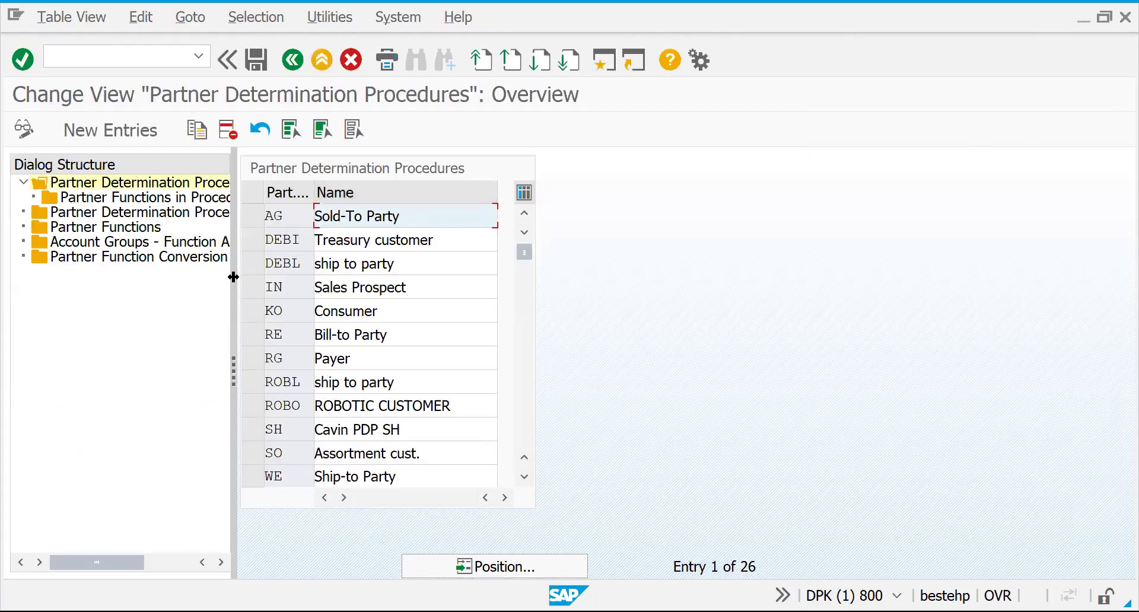
# Widen the Dialog Structure area to show full names, and open the Partner Functions overview
pyautogui.moveTo(233, 277); pyautogui.dragTo(356, 265)
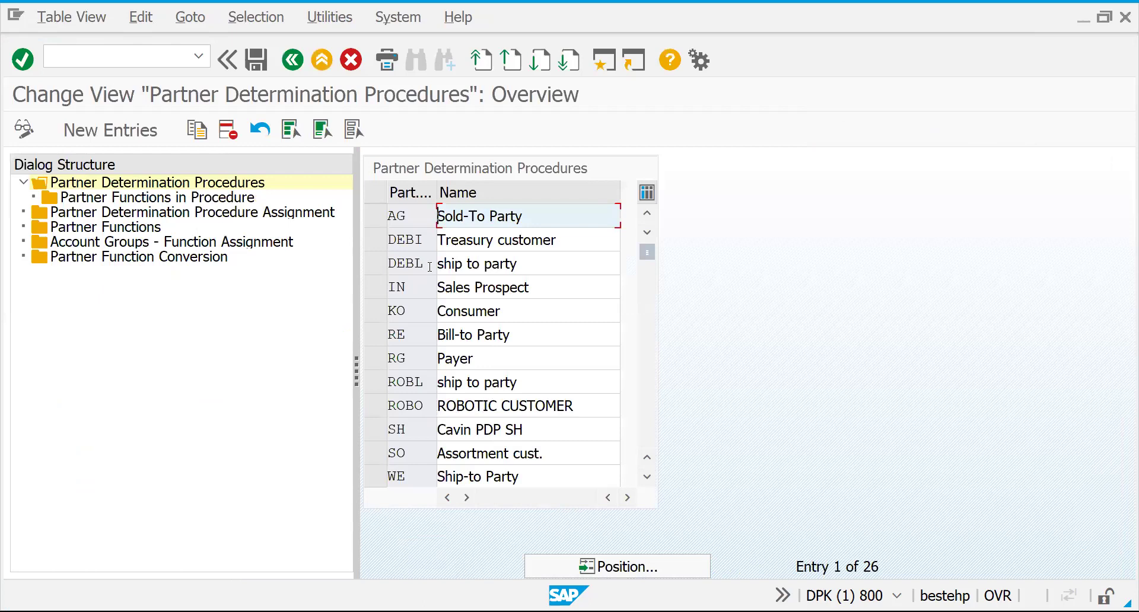
pyautogui.doubleClick(139, 226)
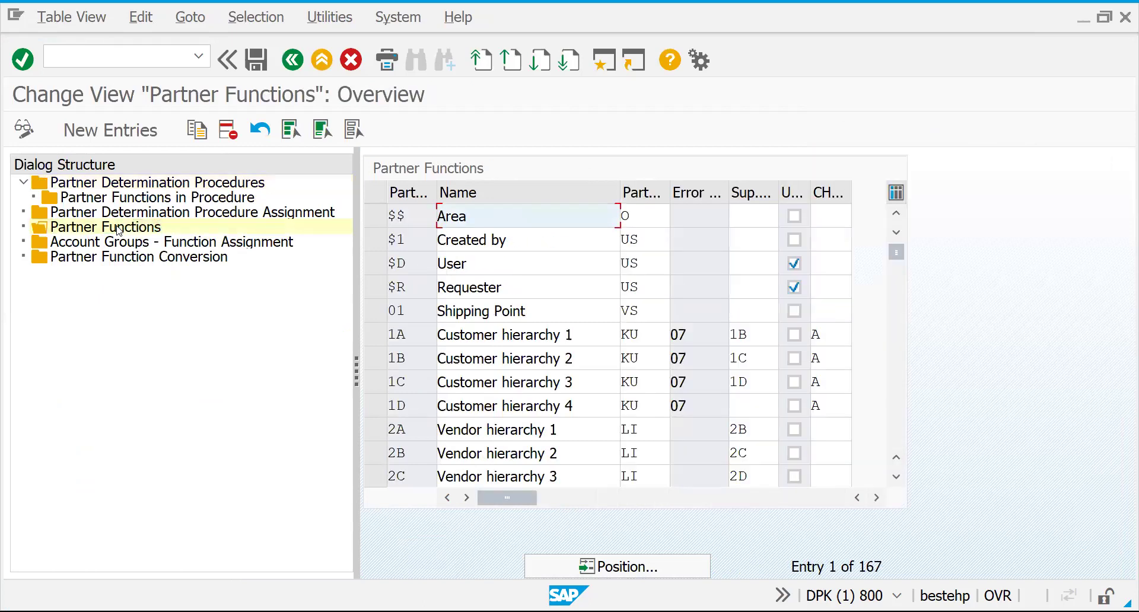
pyautogui.click(903, 420)
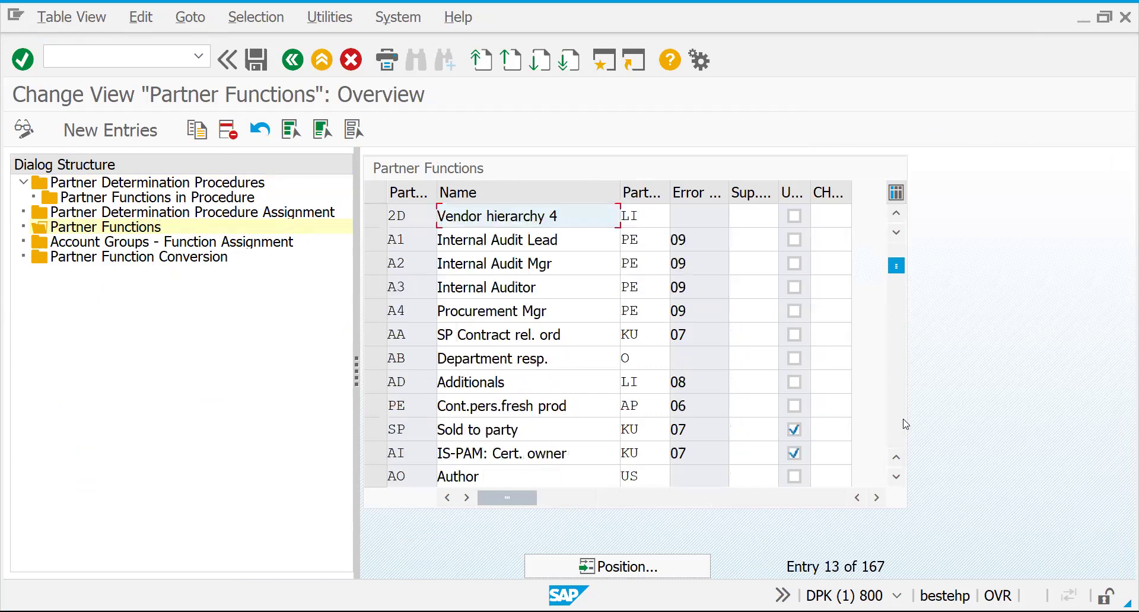
# Position the partner functions list at SP for the sold-to party and at SH for the ship-to party
pyautogui.click(619, 569)
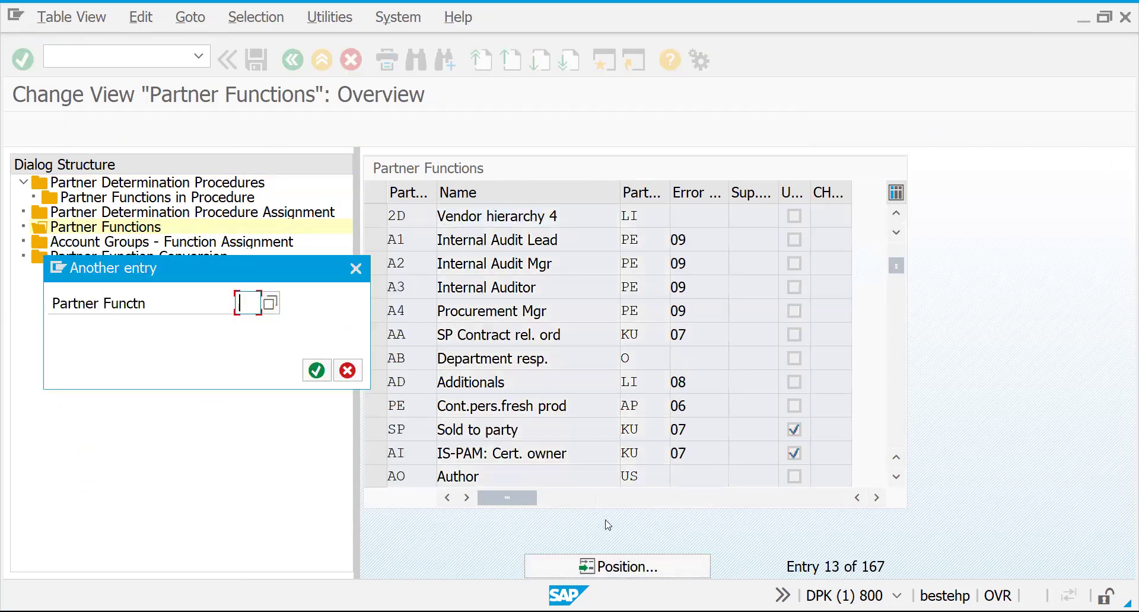
pyautogui.write('SP')
pyautogui.press('Return')
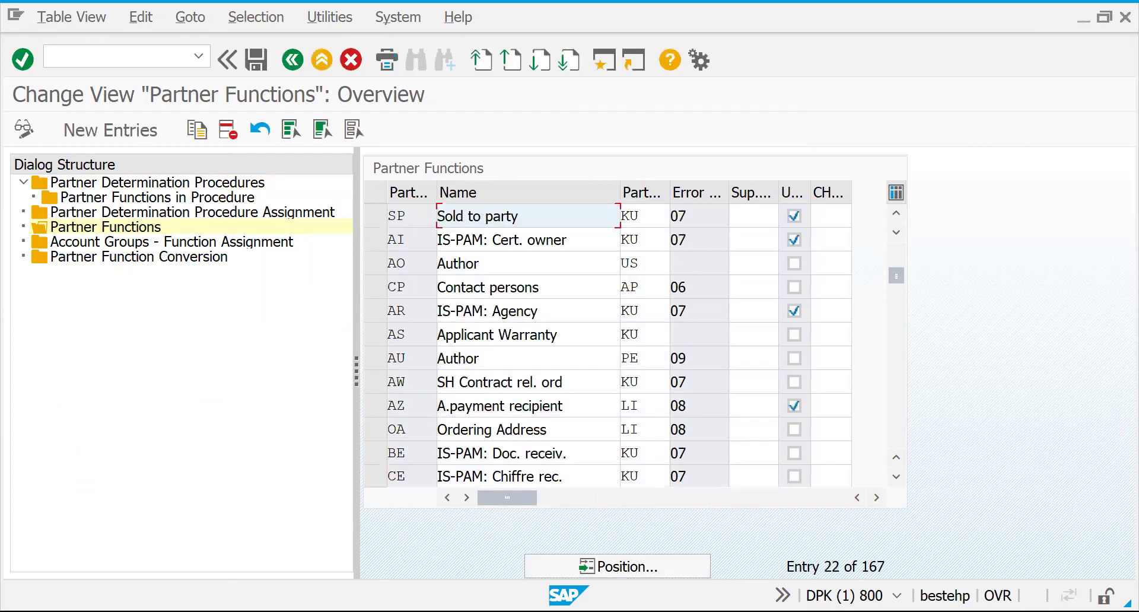
pyautogui.click(640, 568)
pyautogui.write('SH')
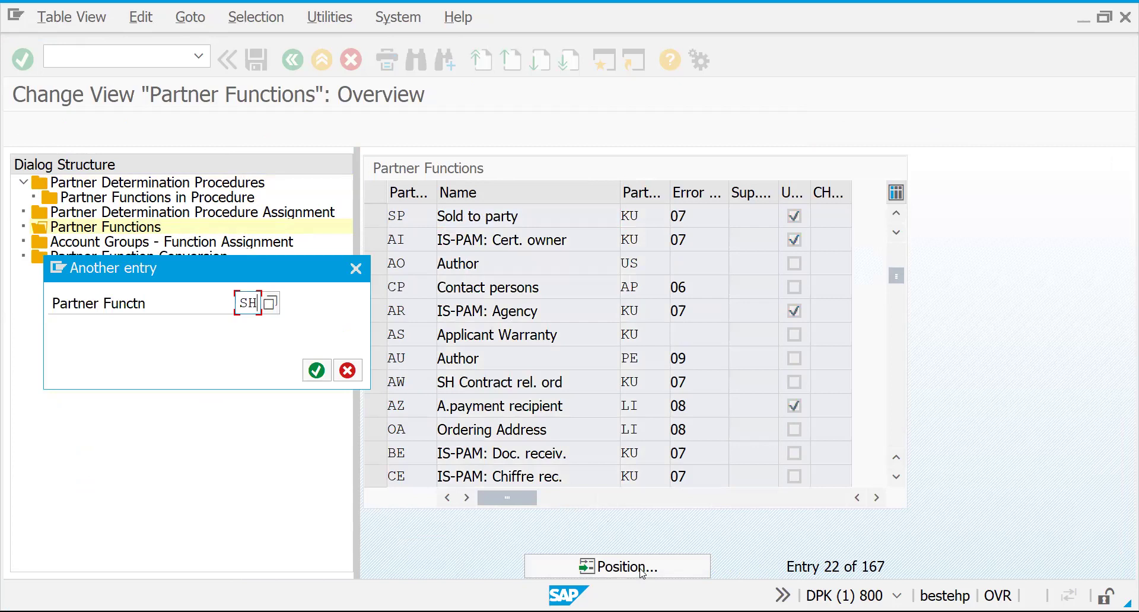
pyautogui.press('Return')
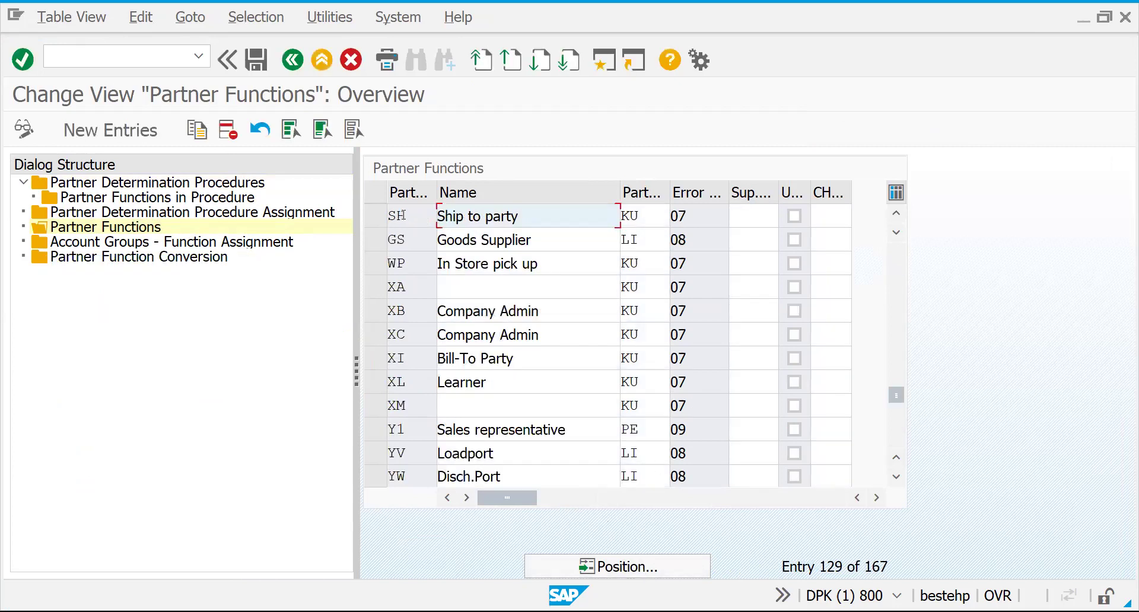
# Position the partner functions list at BP for the bill-to party and at PY for the payer
pyautogui.click(620, 569)
pyautogui.write('BP')
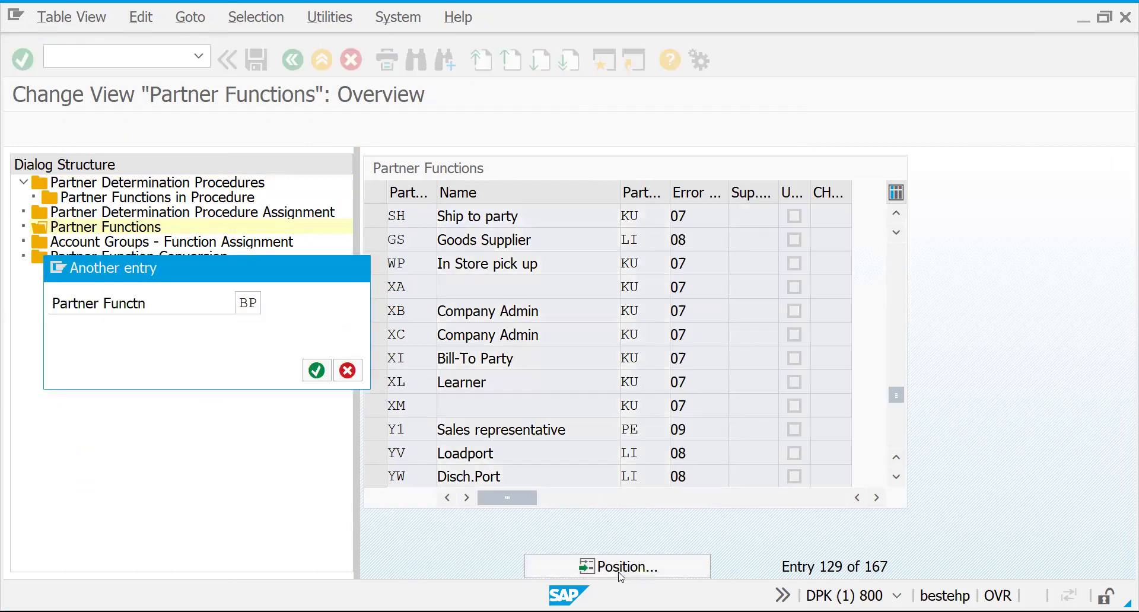
pyautogui.press('Return')
pyautogui.click(629, 564)
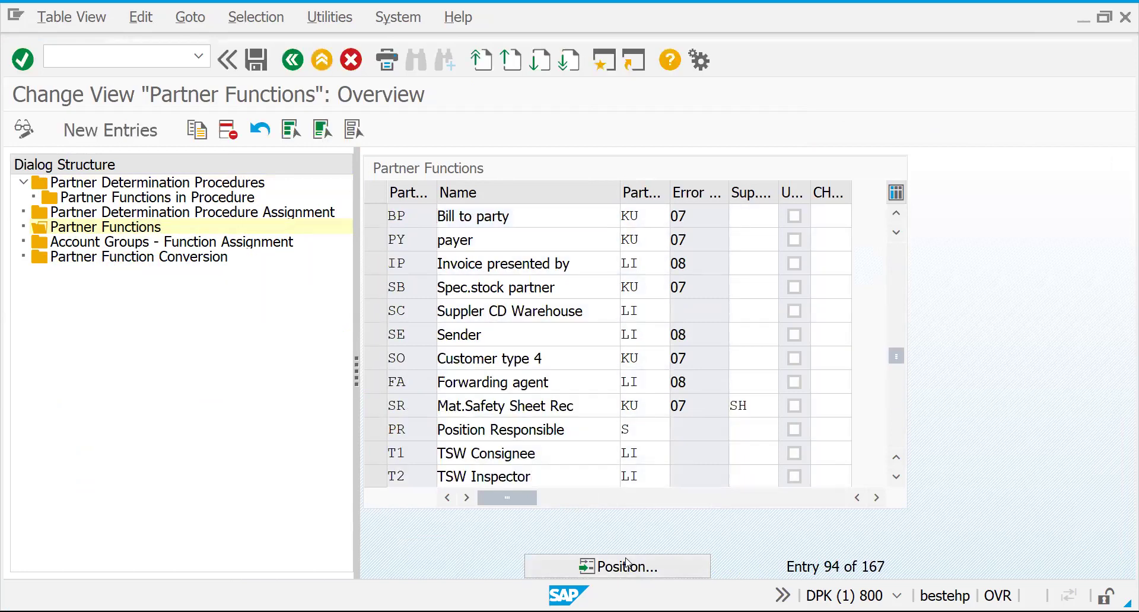
pyautogui.write('PY')
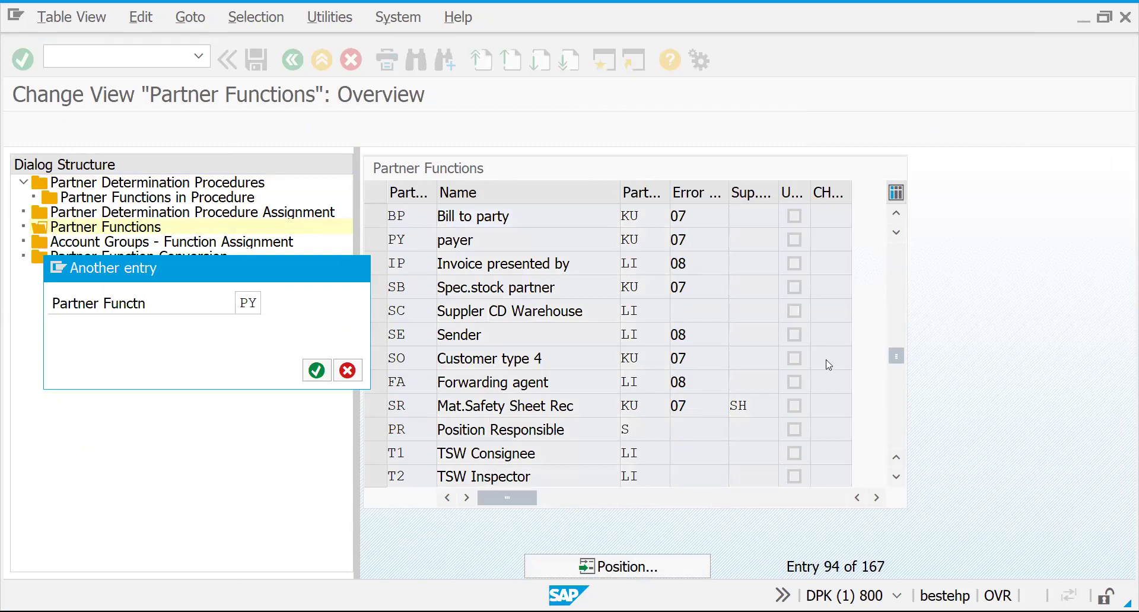
pyautogui.press('Return')
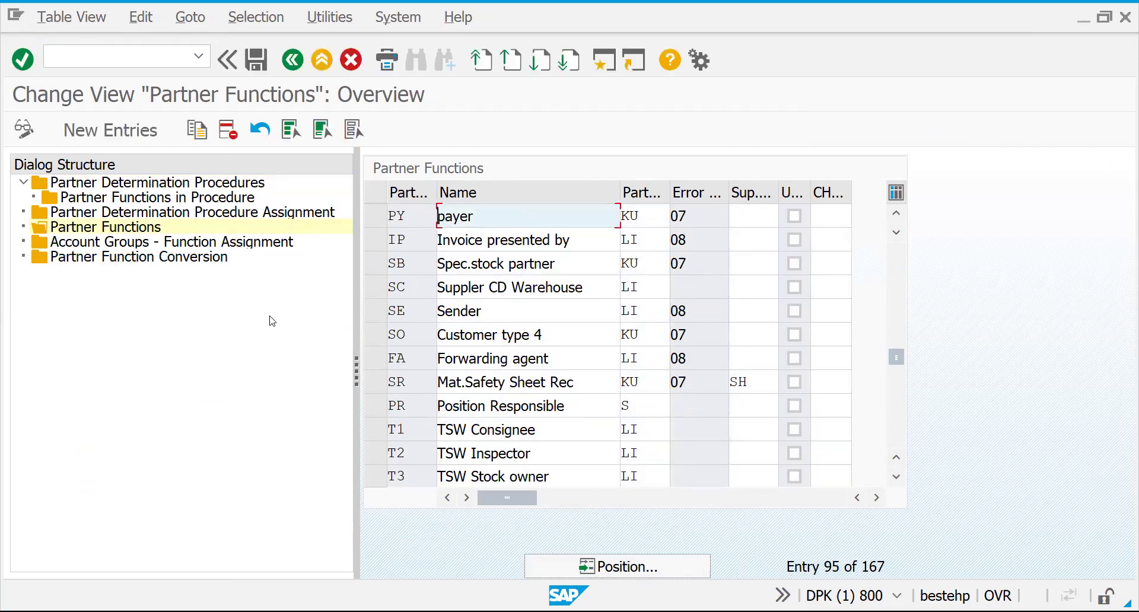
# Point out the forwarding agent function FA, and position the list at CP for contact persons
pyautogui.click(280, 369)
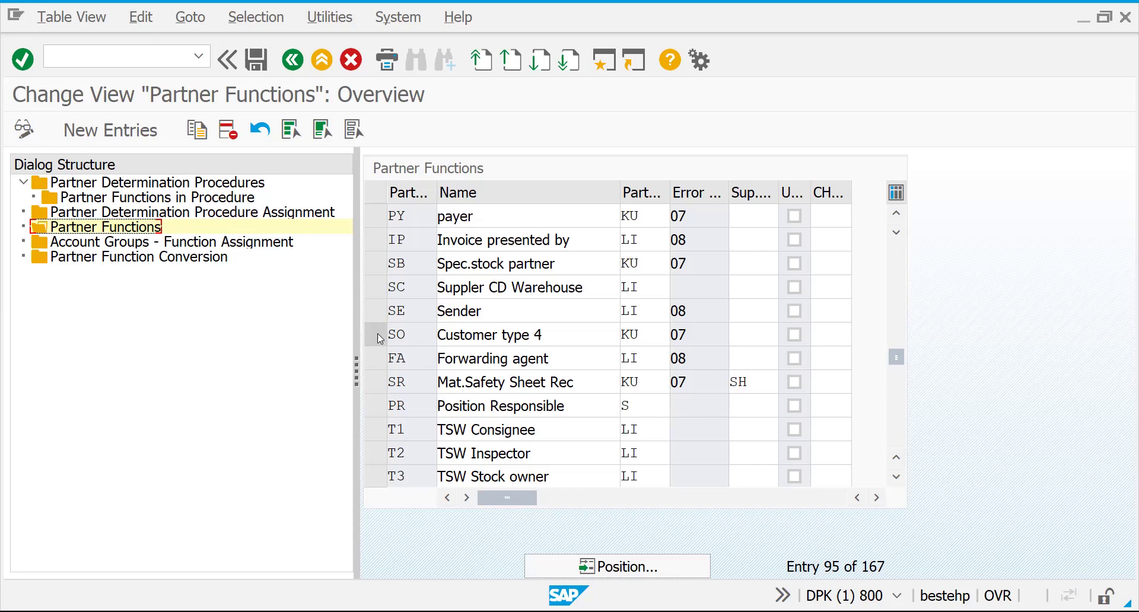
pyautogui.click(384, 360)
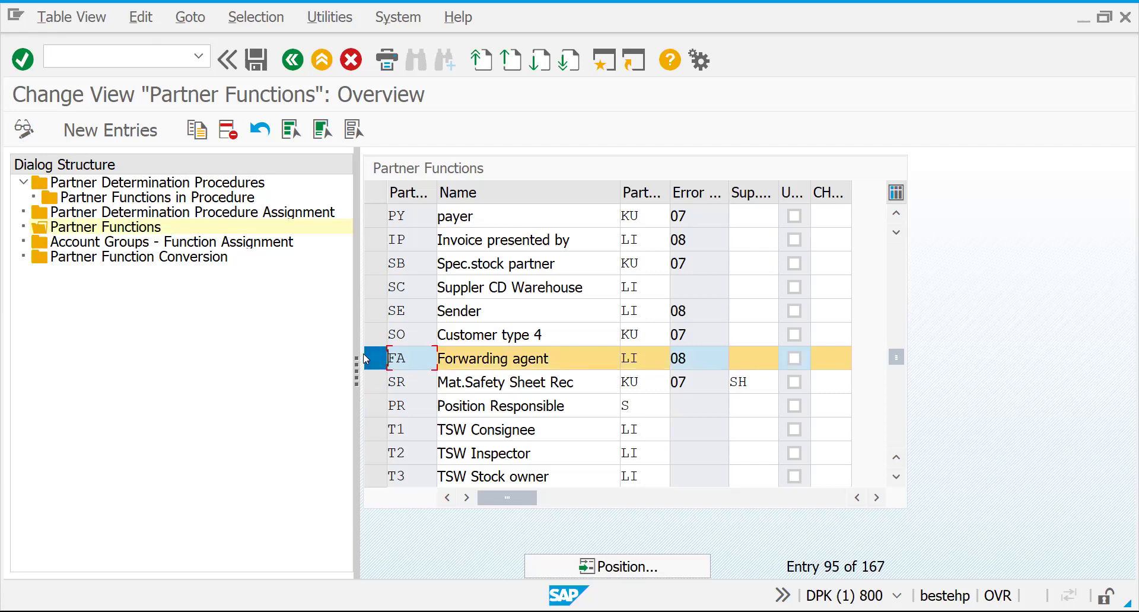
pyautogui.click(370, 355)
pyautogui.click(606, 569)
pyautogui.write('CP')
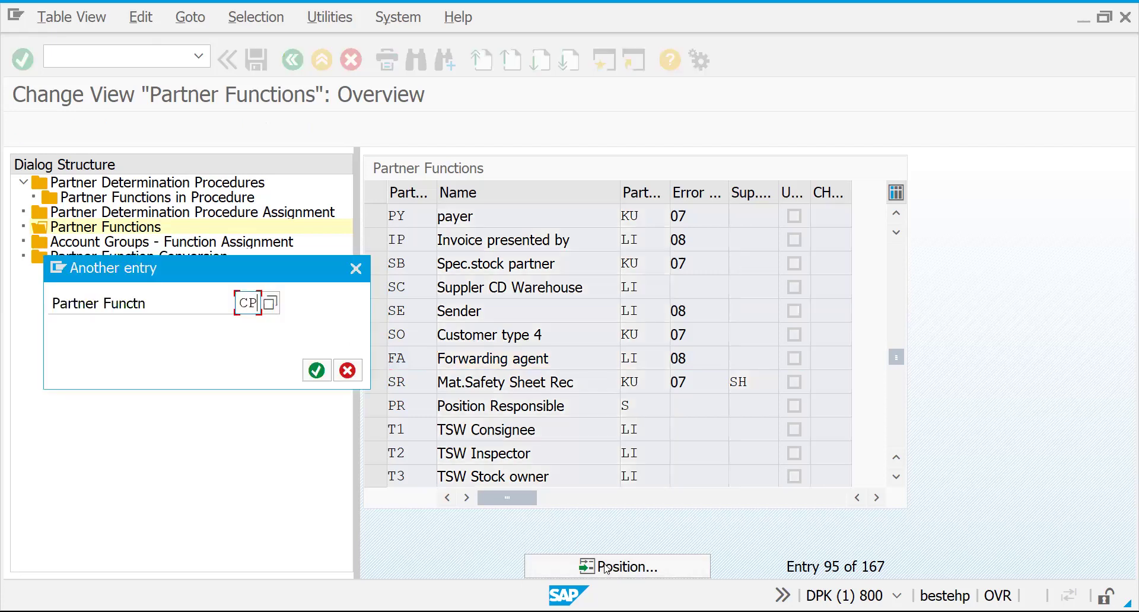
pyautogui.press('Return')
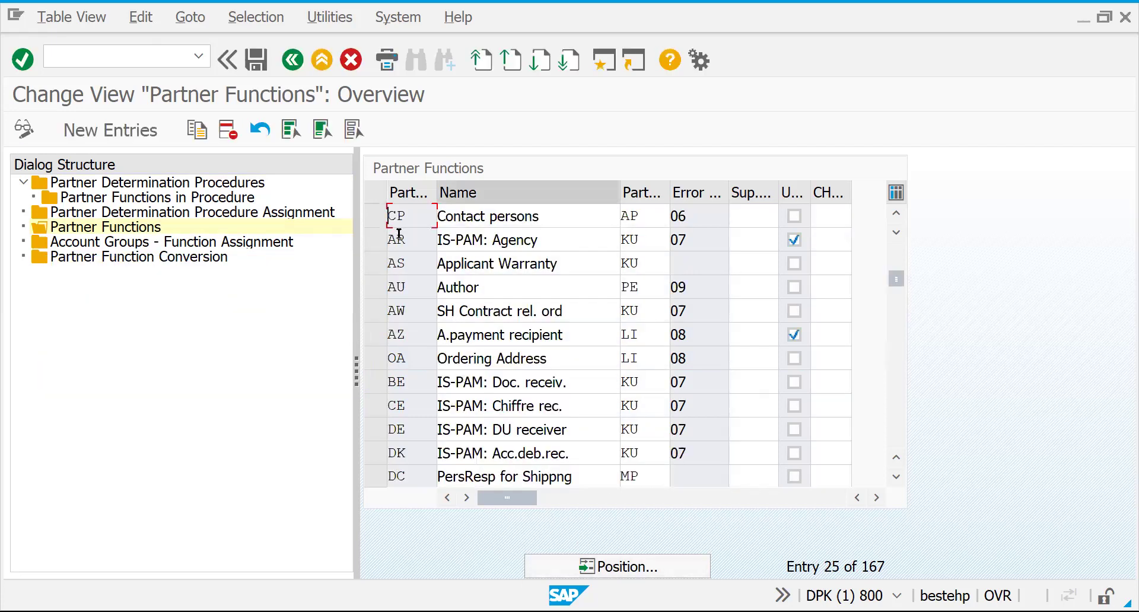
# Position the partner functions list at VN for the vendor, and select the delivering plant function DP
pyautogui.click(626, 568)
pyautogui.write('VN')
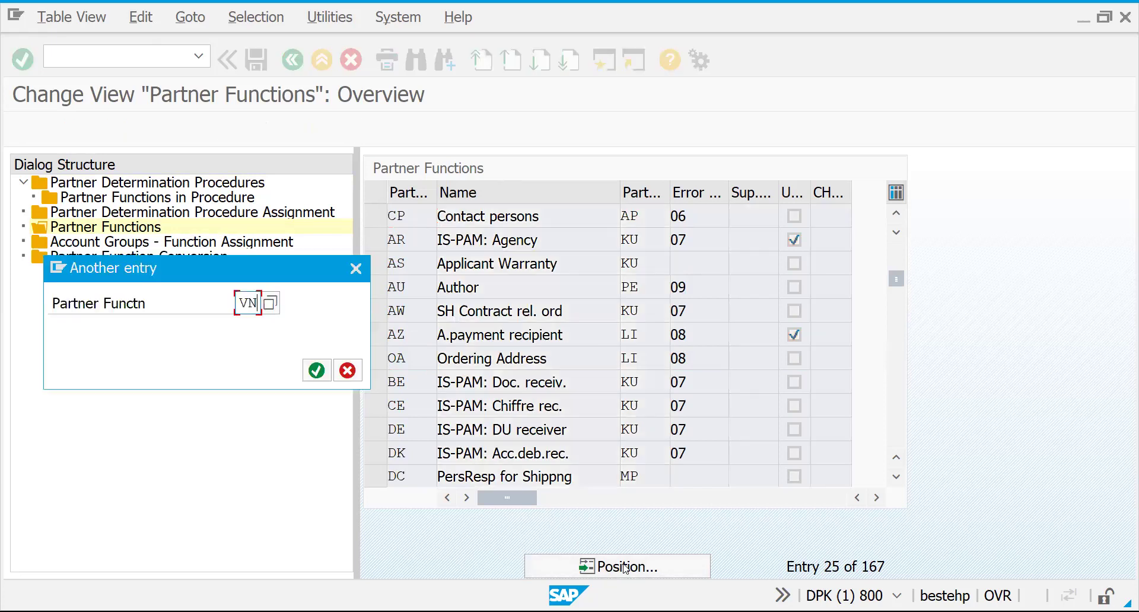
pyautogui.press('Return')
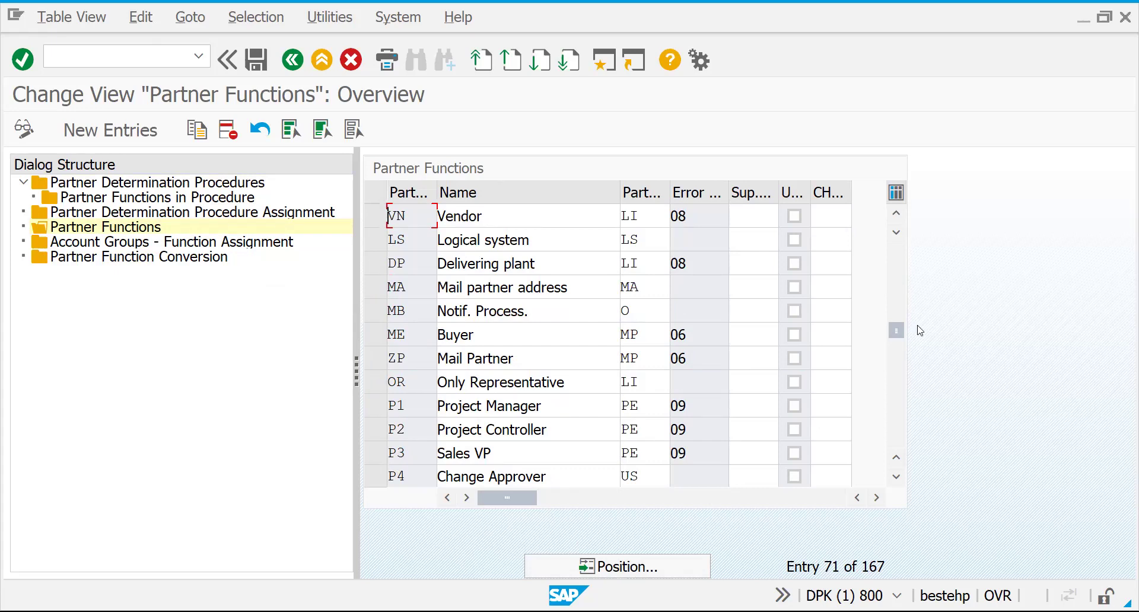
pyautogui.click(385, 264)
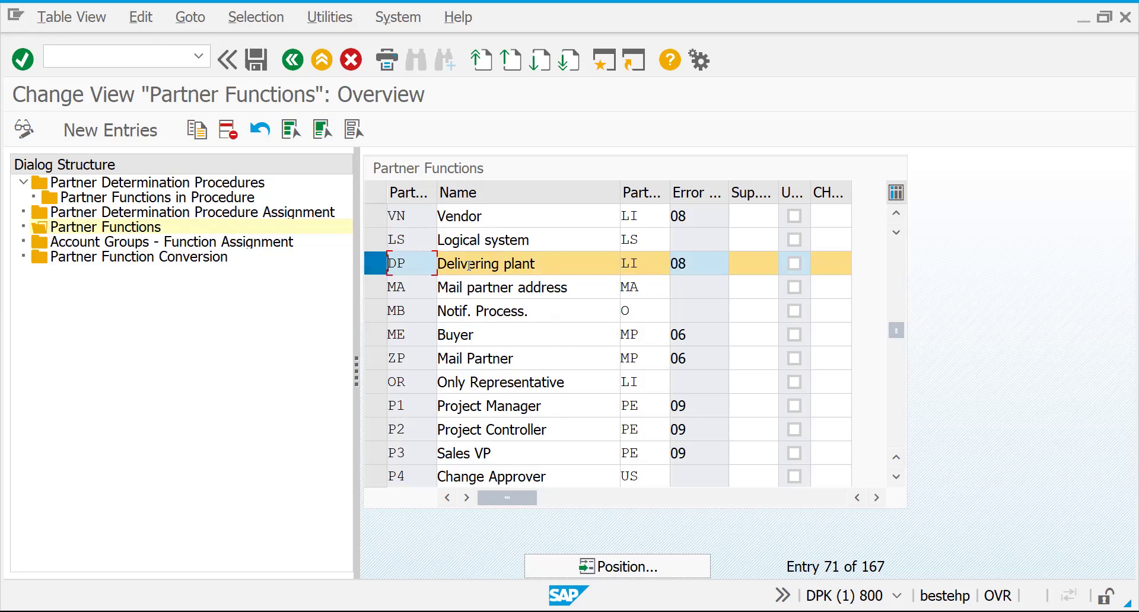
# Browse the partner functions list past the delivering plant, pointing out the customs agent function TZ, and continue to the entries from WP
pyautogui.click(375, 264)
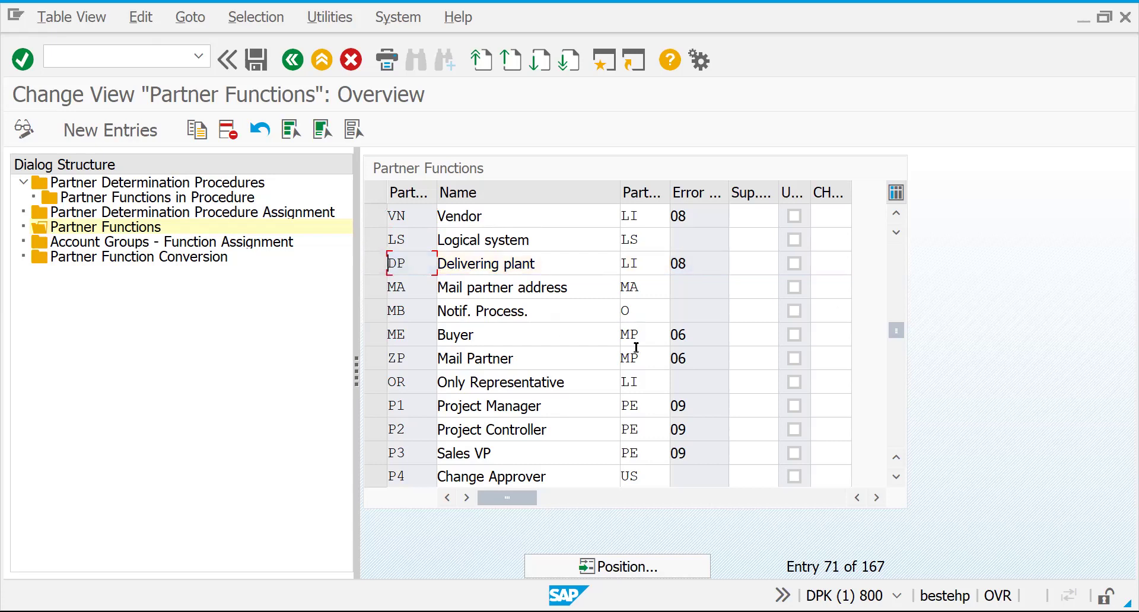
pyautogui.click(898, 439)
pyautogui.click(898, 440)
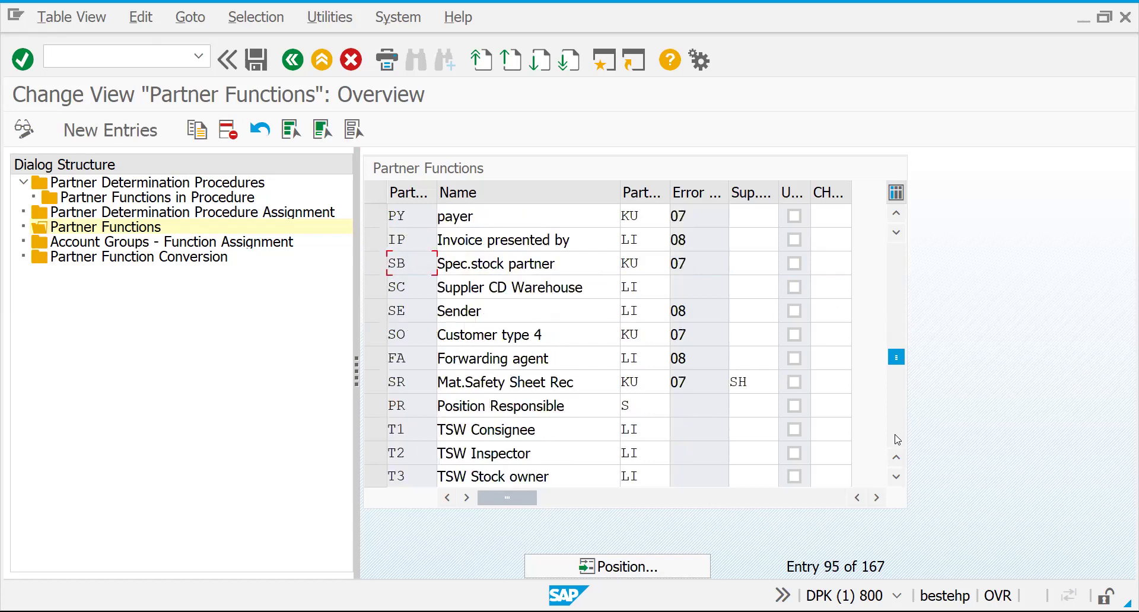
pyautogui.click(897, 440)
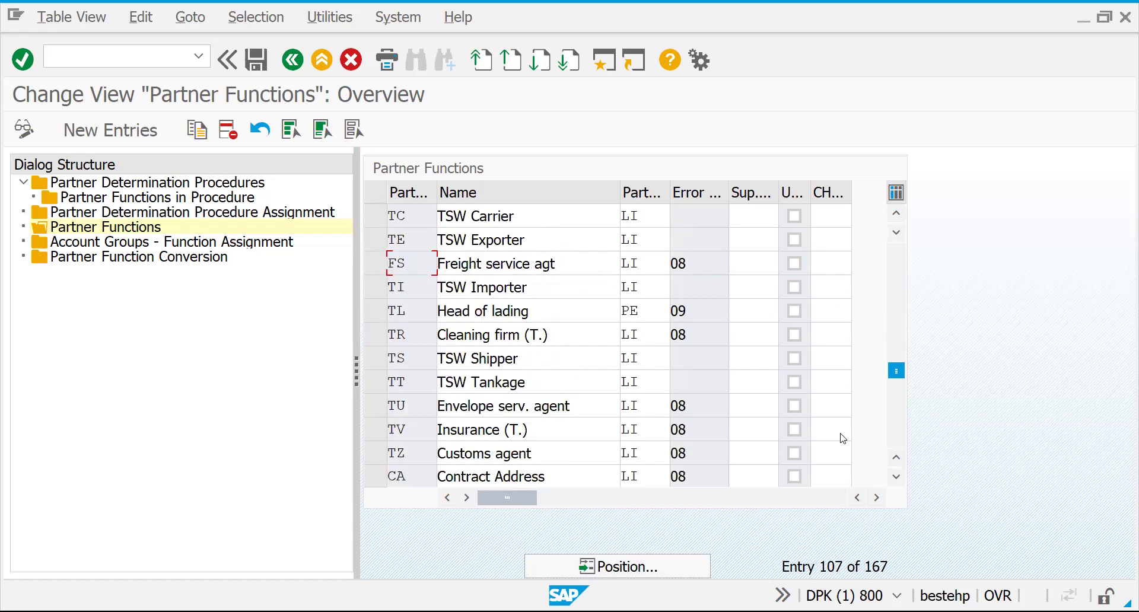
pyautogui.click(385, 460)
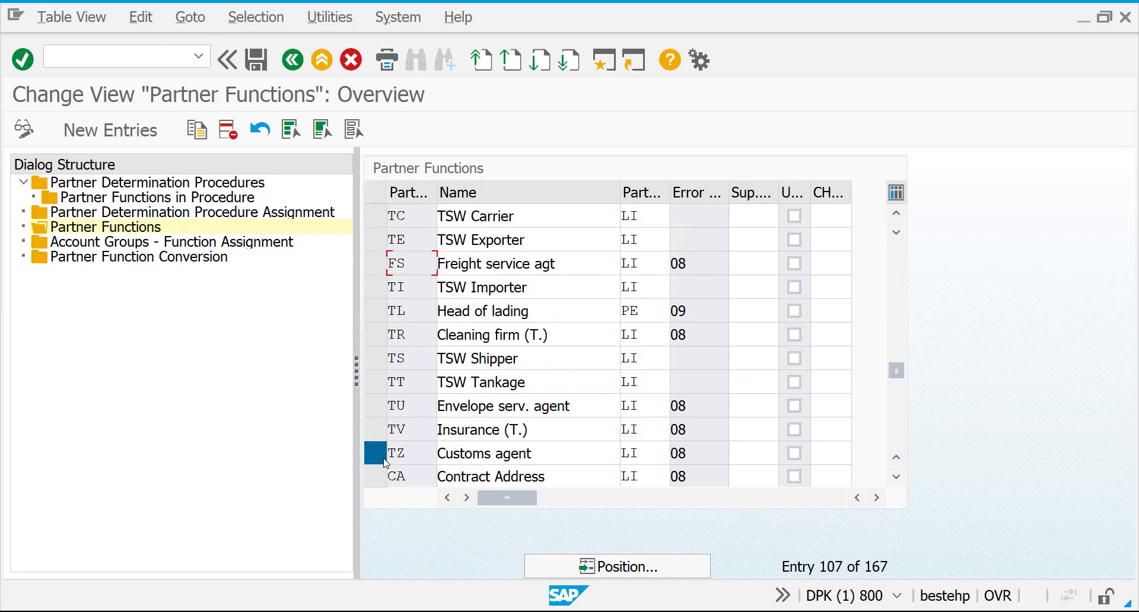
pyautogui.click(384, 459)
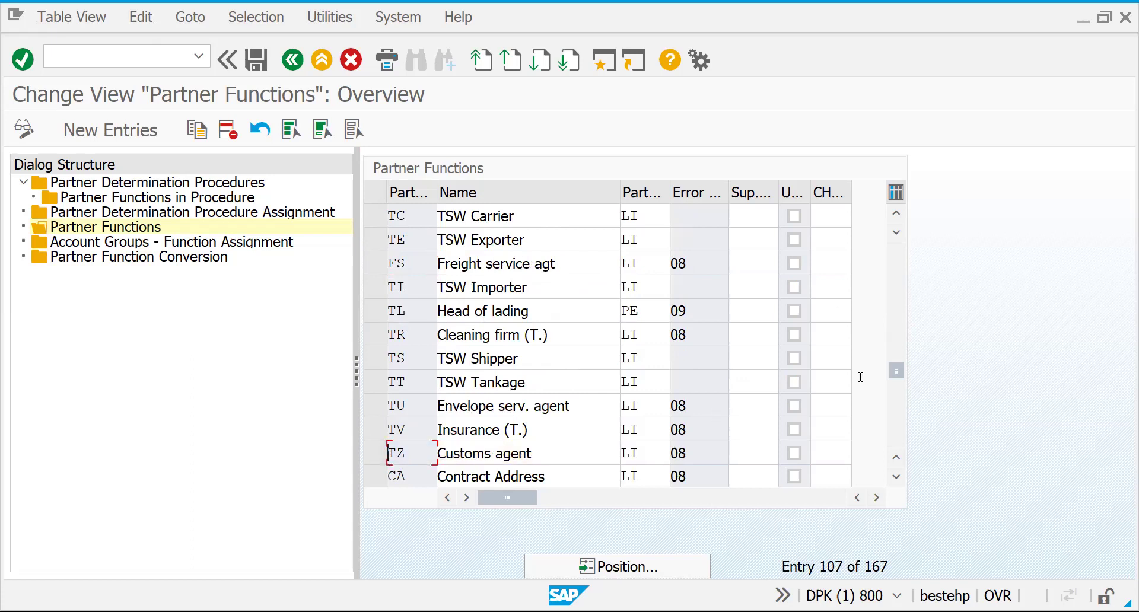
pyautogui.click(902, 431)
pyautogui.click(902, 434)
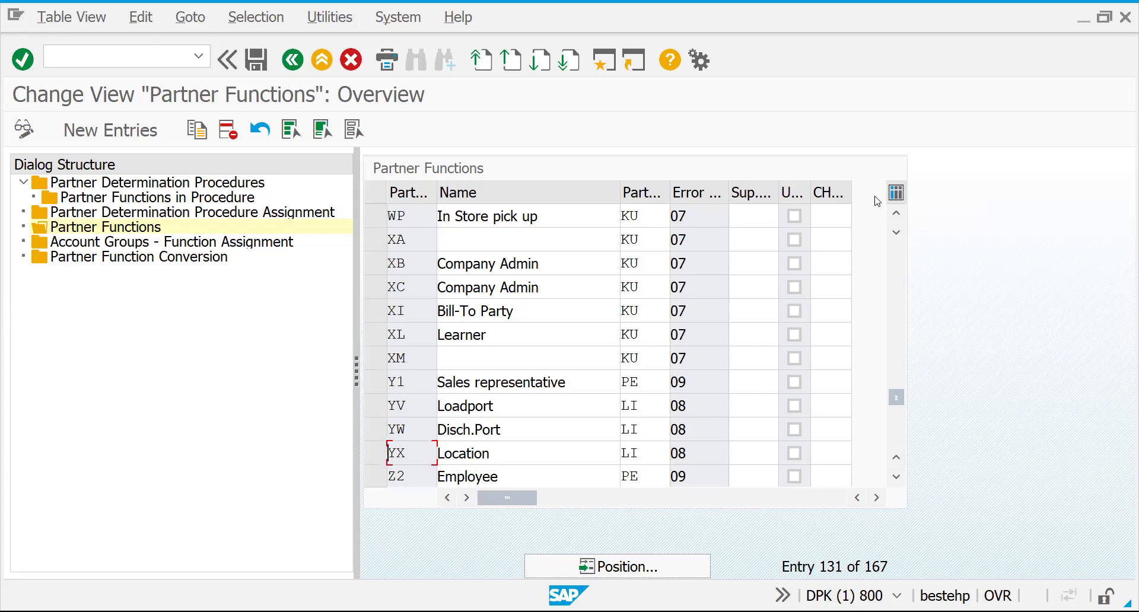
# Position the partner functions list at SP and point out the sold-to party's name
pyautogui.hotkey('alt', 'Tab')
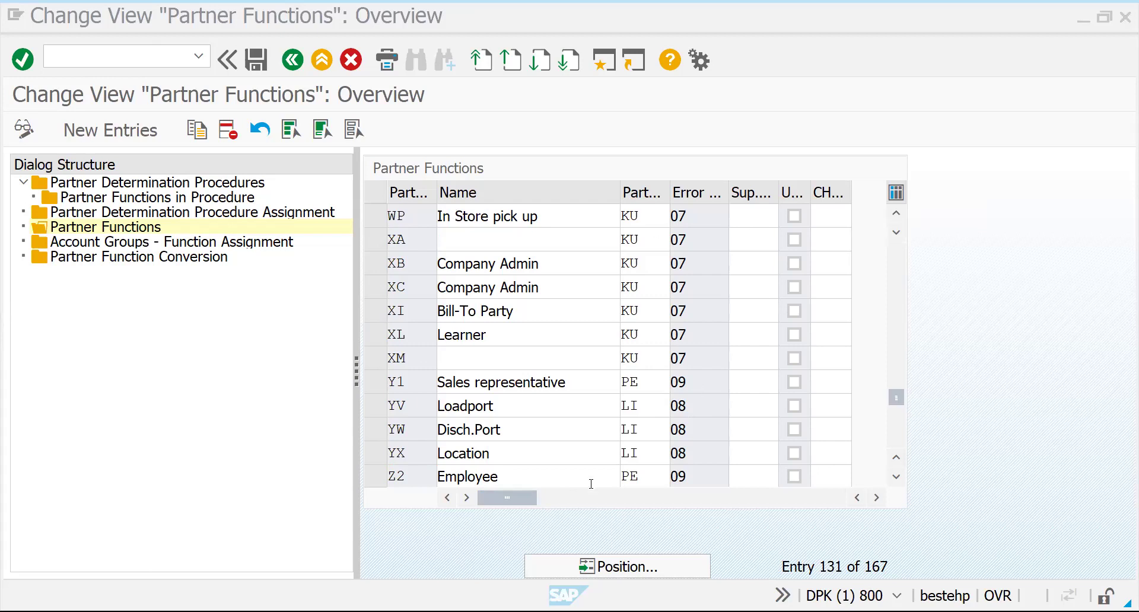
pyautogui.click(636, 571)
pyautogui.write('SP')
pyautogui.press('Return')
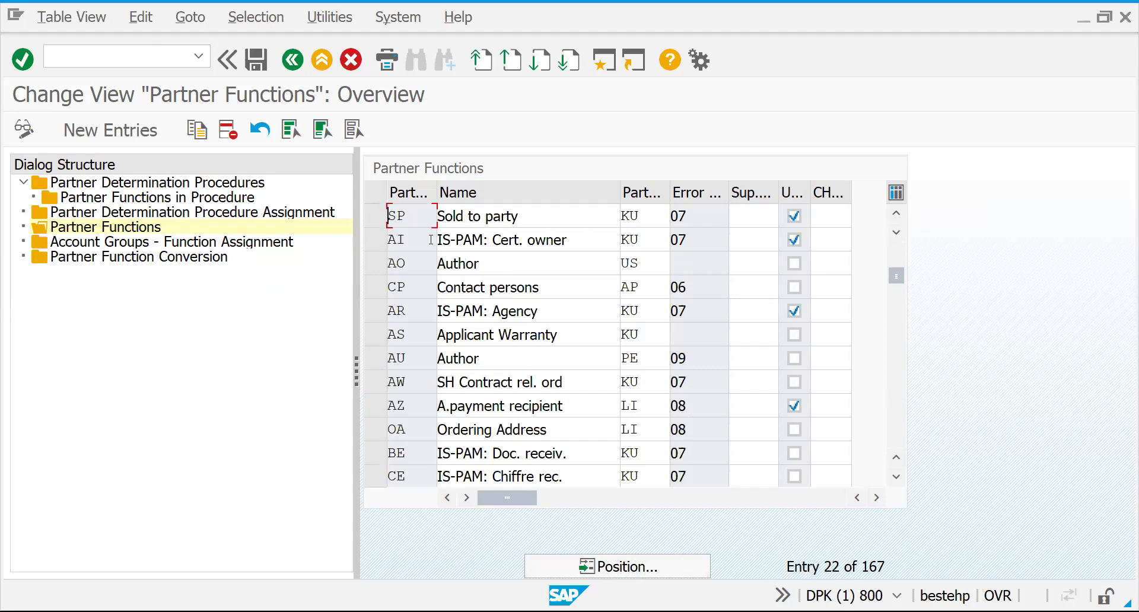
pyautogui.click(470, 216)
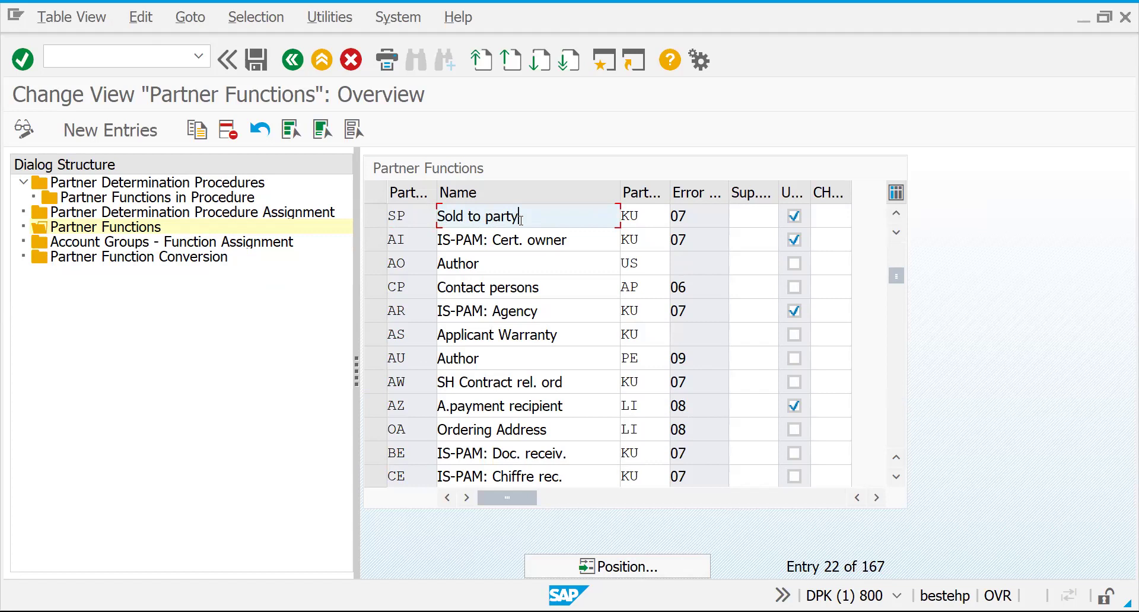
# Display the possible partner types for the sold-to party function SP and choose KU (Customer)
pyautogui.click(641, 216)
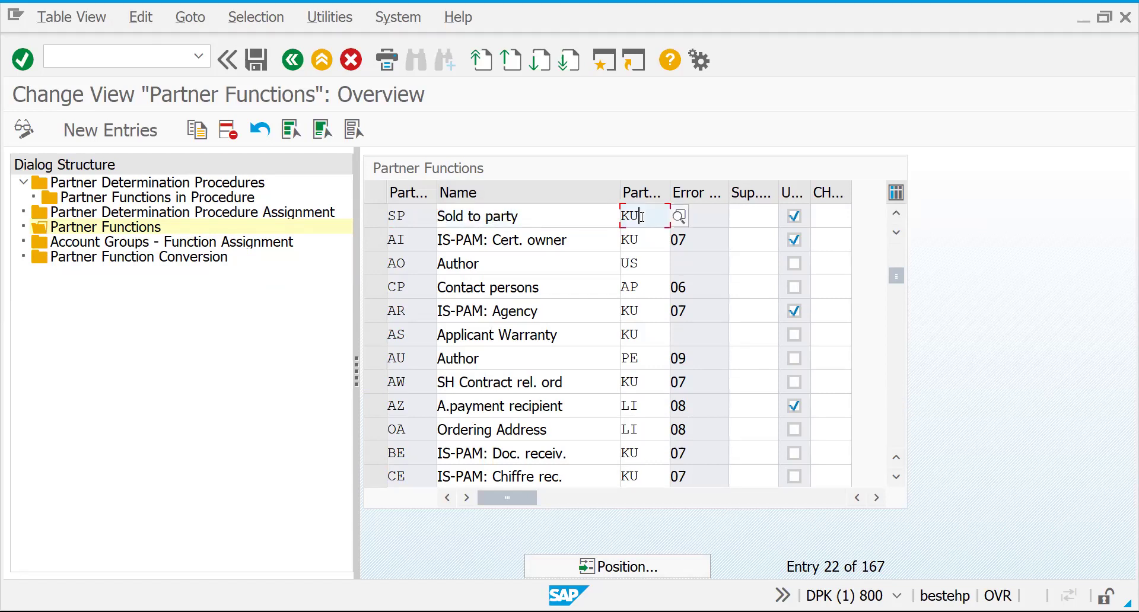
pyautogui.click(678, 217)
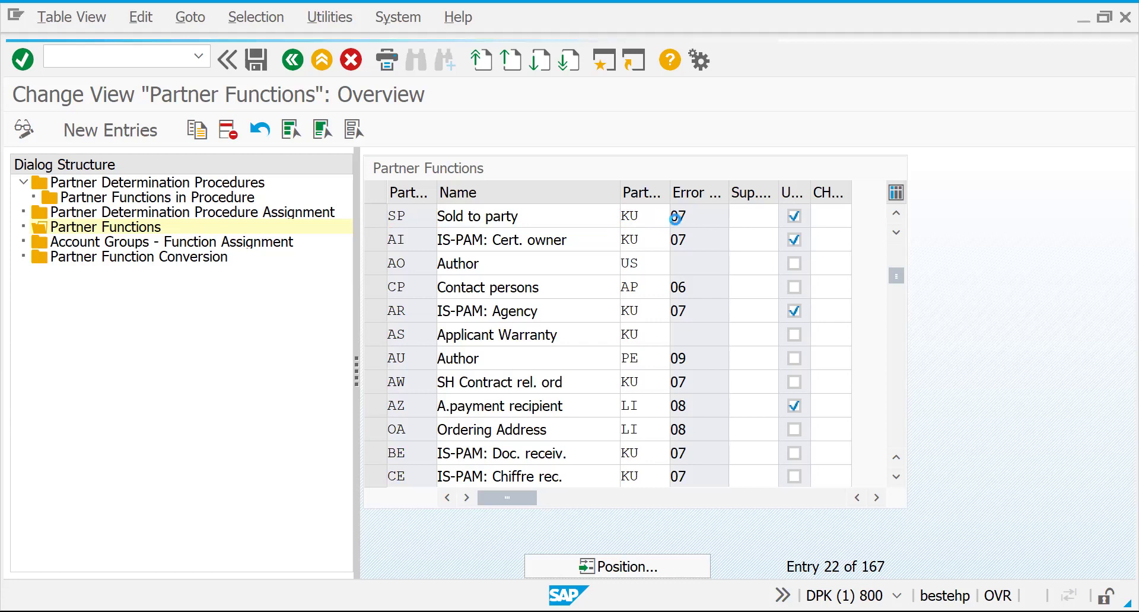
pyautogui.moveTo(407, 219); pyautogui.dragTo(374, 217)
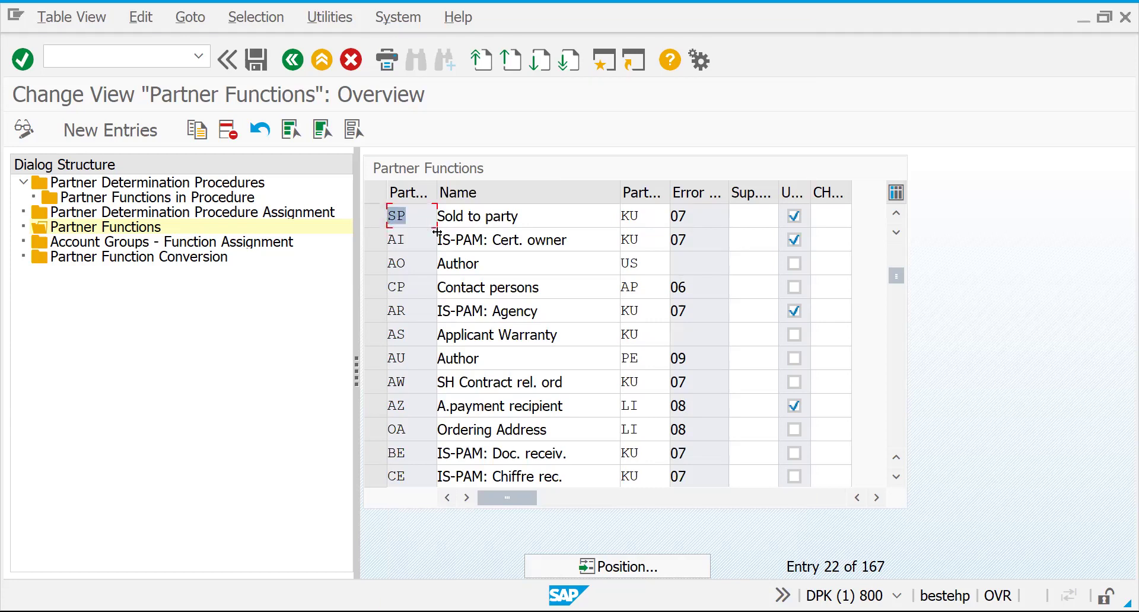
pyautogui.click(642, 217)
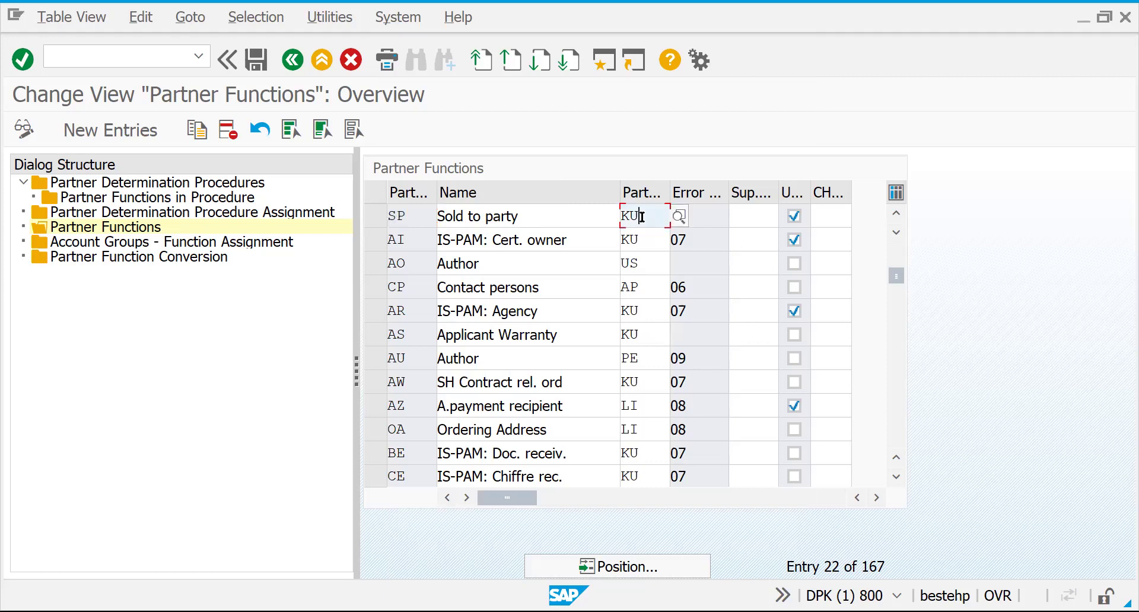
pyautogui.click(679, 220)
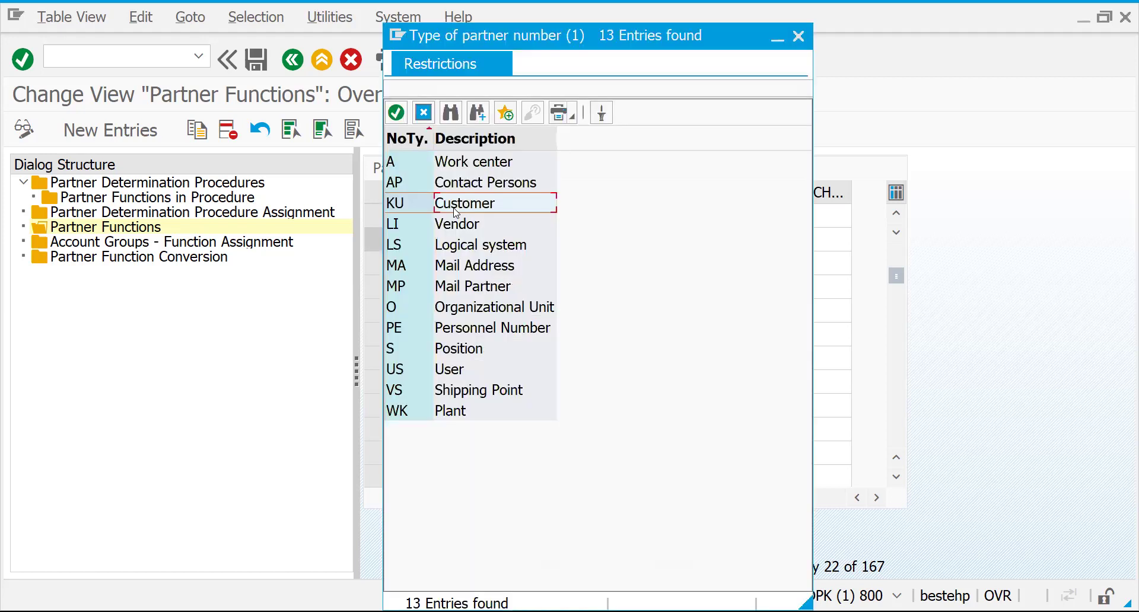
pyautogui.doubleClick(456, 212)
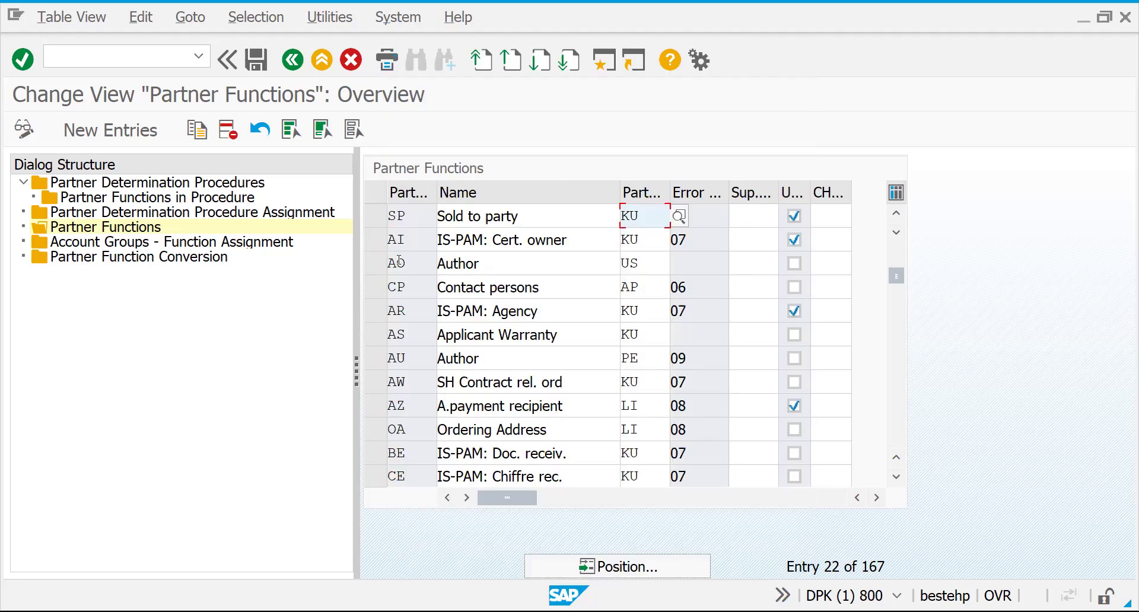
# Review the partner types Vendor, Logical system and User in the sold-to party's value list, and close it without changing the type
pyautogui.click(397, 264)
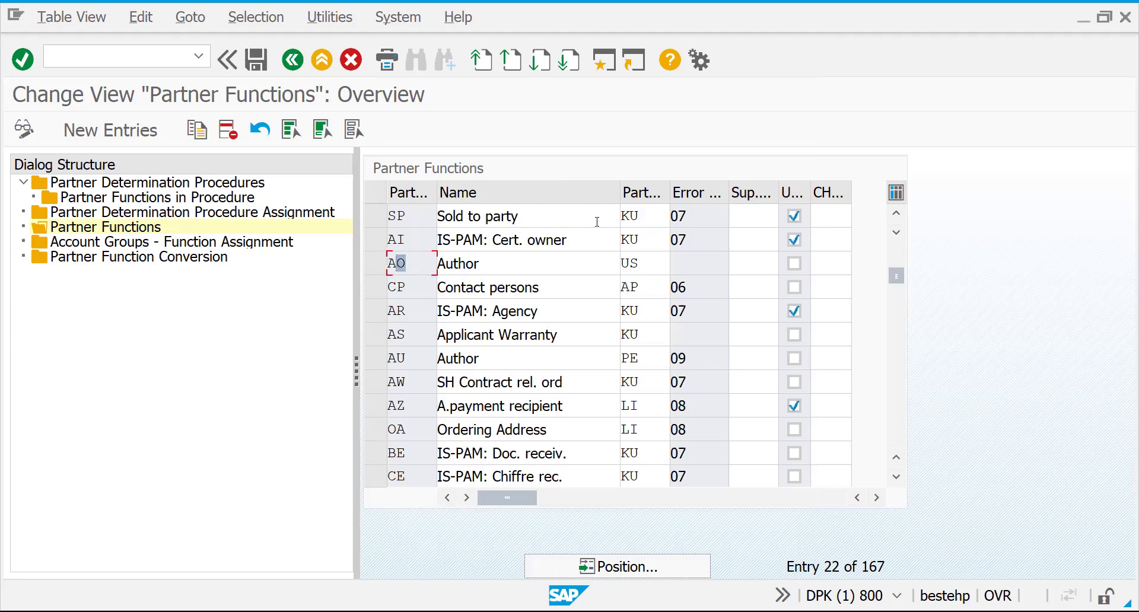
pyautogui.click(660, 217)
pyautogui.click(680, 217)
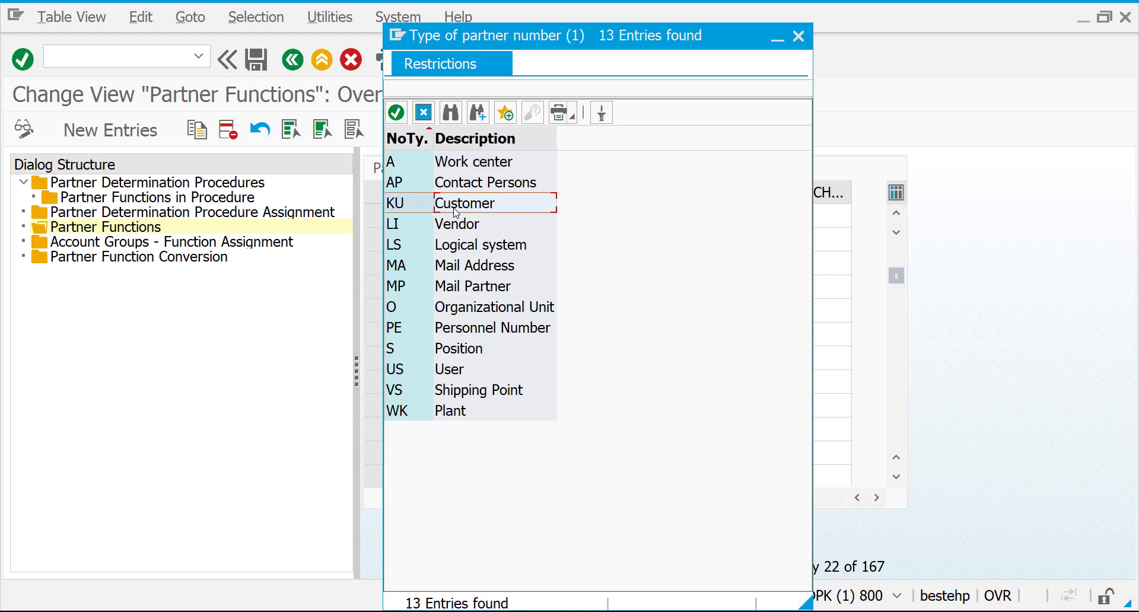
pyautogui.click(437, 233)
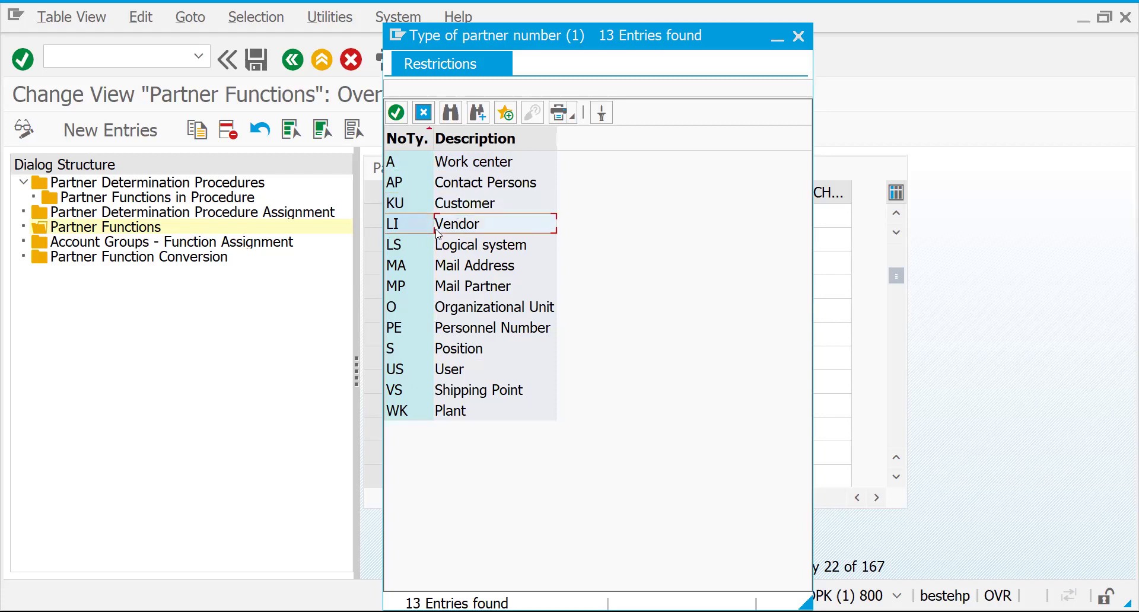
pyautogui.click(449, 251)
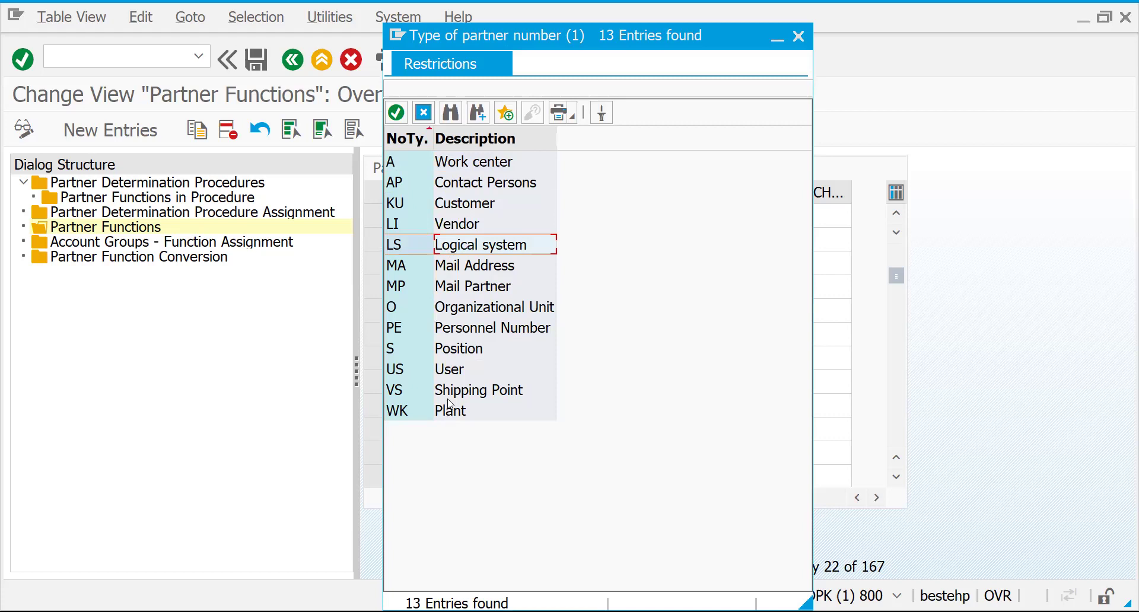
pyautogui.click(447, 369)
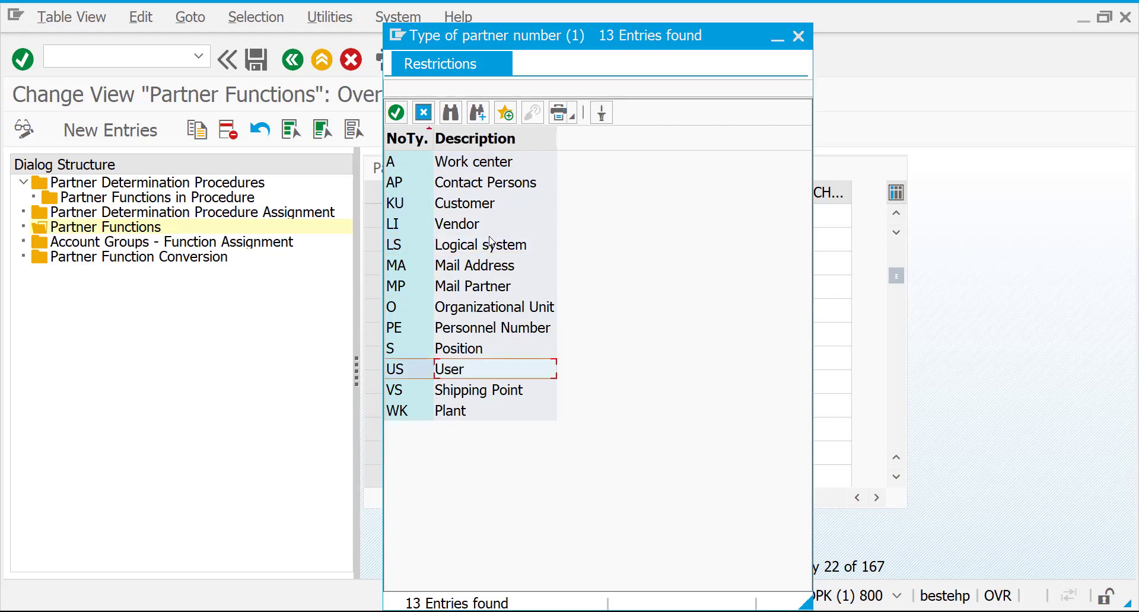
pyautogui.press('Return')
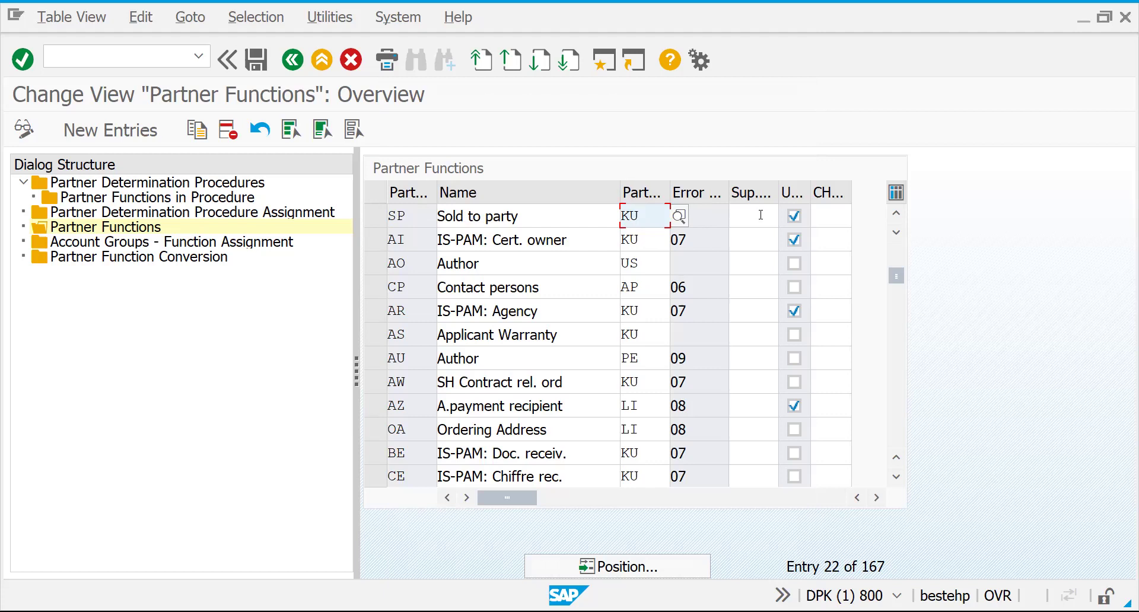
# Point out the sold-to party's error group and superior partner function fields, and widen the superior partner function column
pyautogui.click(710, 212)
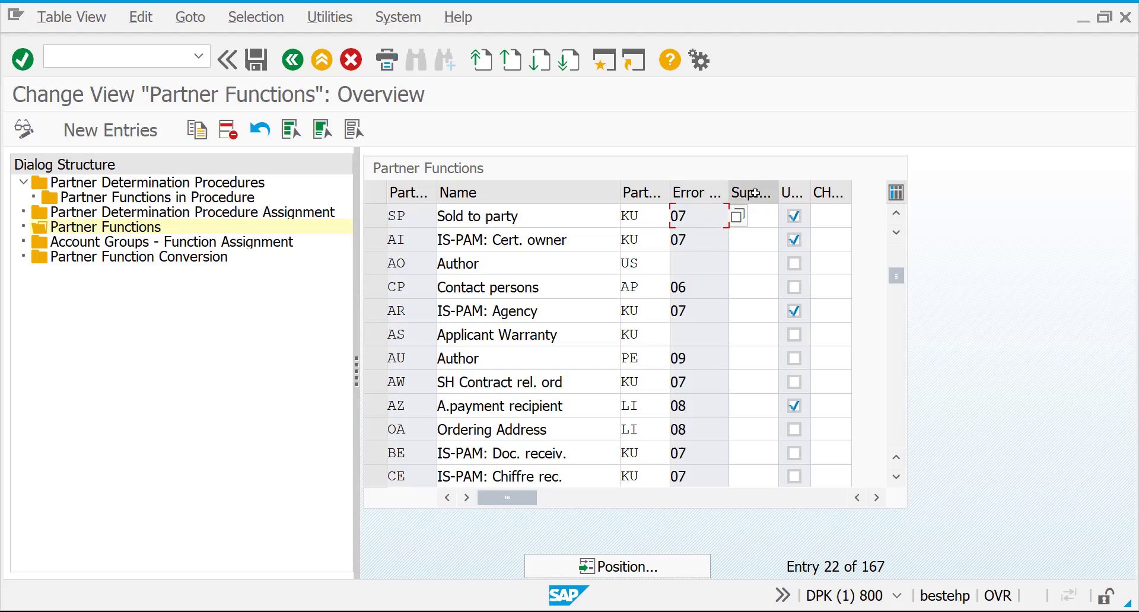
pyautogui.click(752, 224)
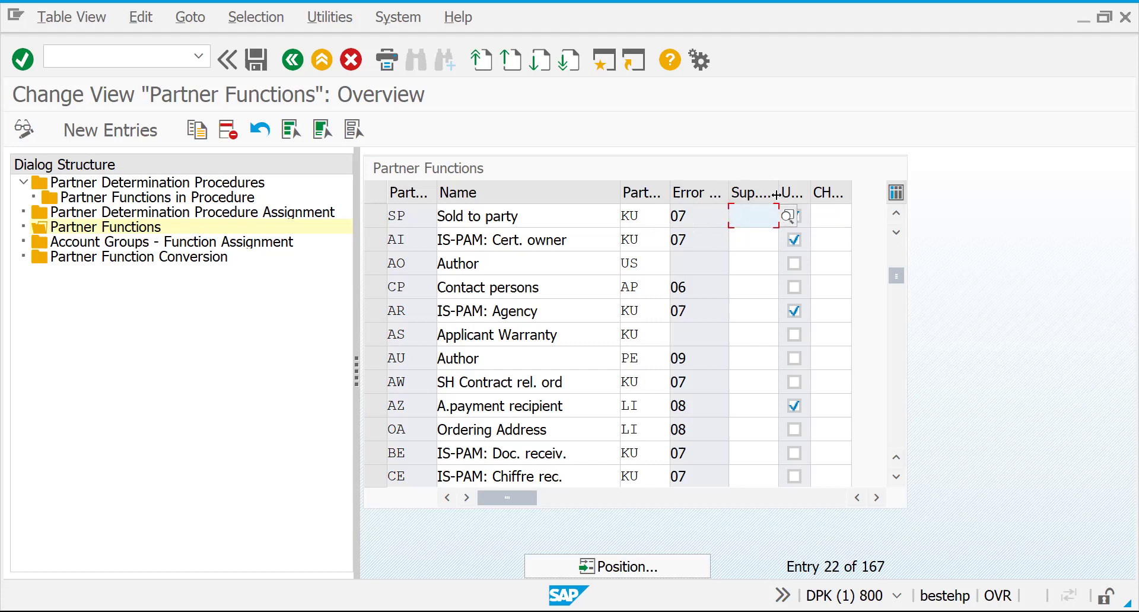
pyautogui.moveTo(781, 192); pyautogui.dragTo(829, 185)
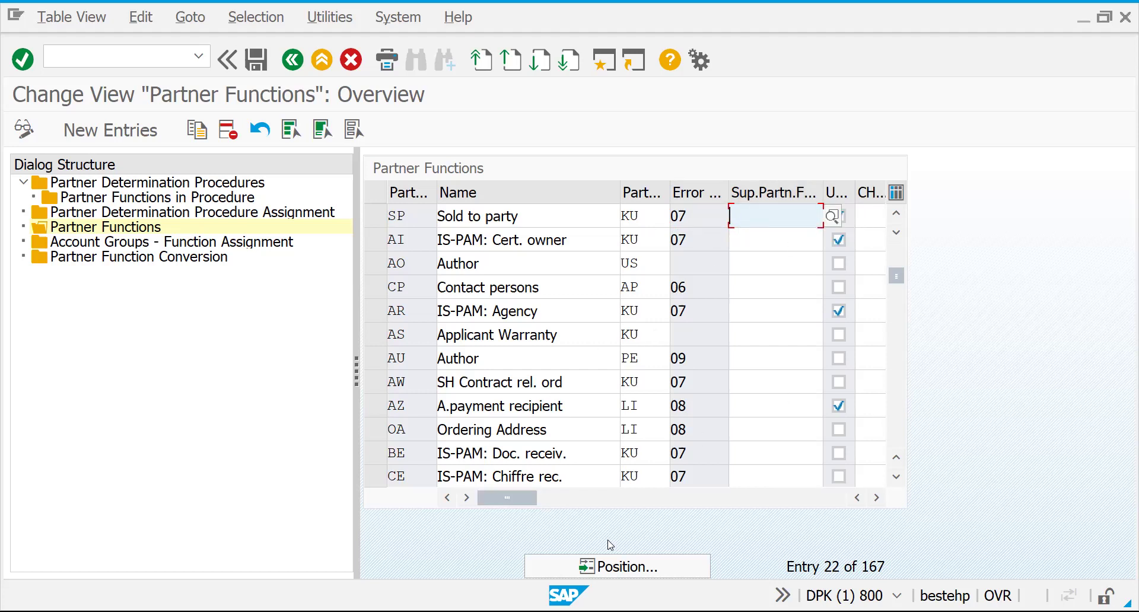
# Position the partner functions list at 1A and highlight the name Customer hierarchy 1
pyautogui.click(620, 565)
pyautogui.write('1A')
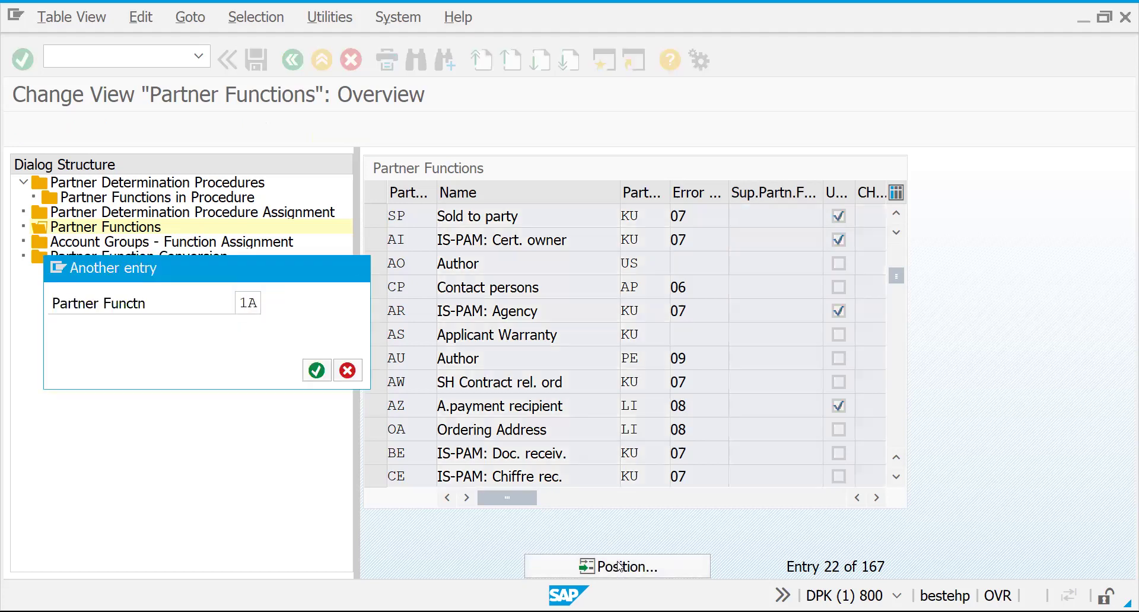
pyautogui.press('Return')
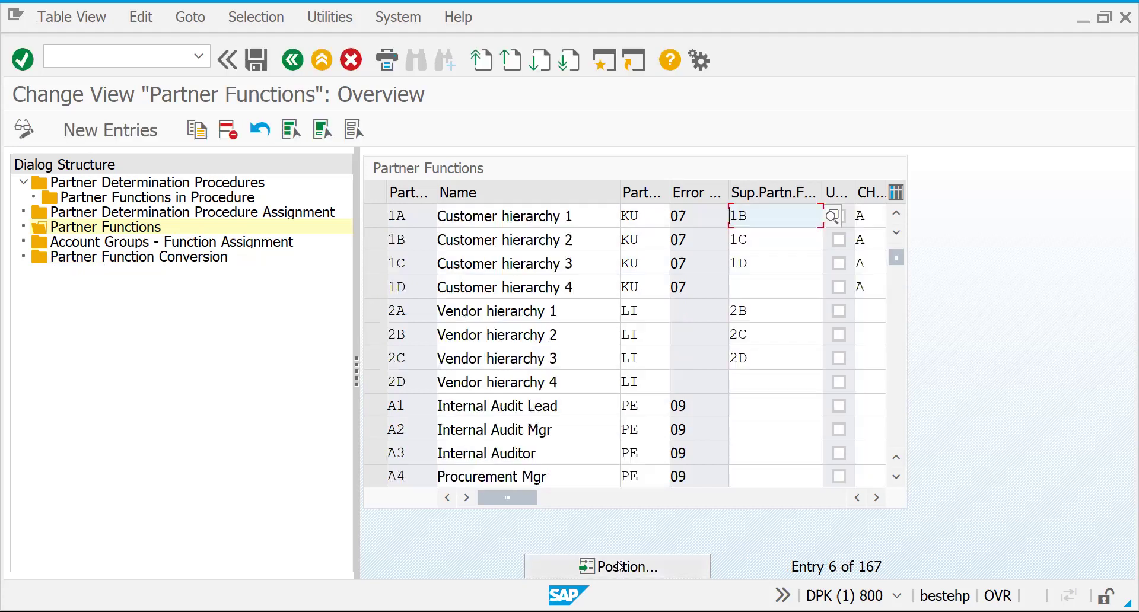
pyautogui.click(473, 217)
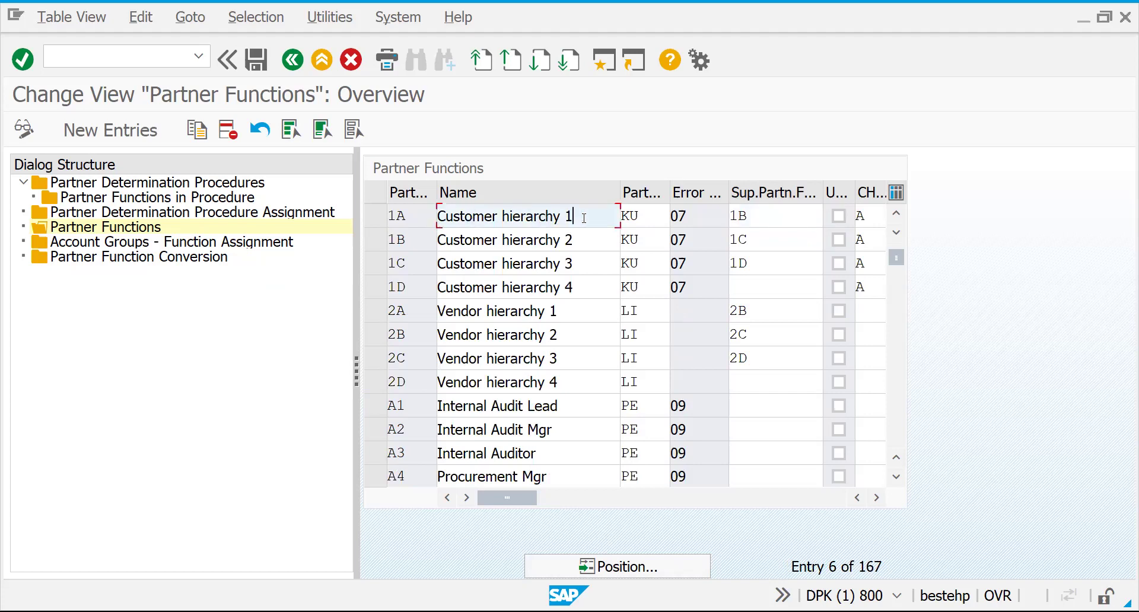
pyautogui.hotkey('shift', 'Left')
pyautogui.hotkey('shift', 'Left')
pyautogui.hotkey('shift', 'Left')
pyautogui.hotkey('shift', 'Left')
pyautogui.hotkey('shift', 'Left')
pyautogui.hotkey('shift', 'Left')
pyautogui.hotkey('shift', 'Left')
pyautogui.hotkey('shift', 'Left')
pyautogui.hotkey('shift', 'Left')
pyautogui.hotkey('shift', 'Left')
pyautogui.hotkey('shift', 'Left')
pyautogui.hotkey('shift', 'Left')
pyautogui.hotkey('shift', 'Left')
pyautogui.hotkey('shift', 'Left')
pyautogui.hotkey('shift', 'Left')
pyautogui.hotkey('shift', 'Left')
pyautogui.hotkey('shift', 'Left')
pyautogui.hotkey('shift', 'Left')
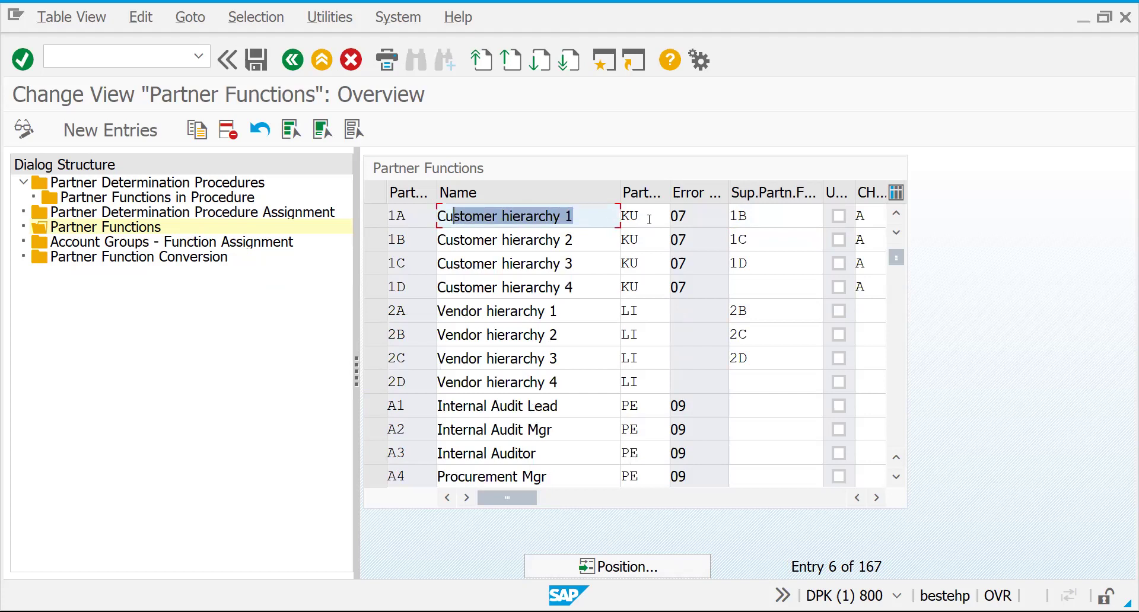
# Examine the superior partner function of 1A and the available customer hierarchy types, closing the value list without a choice
pyautogui.click(774, 221)
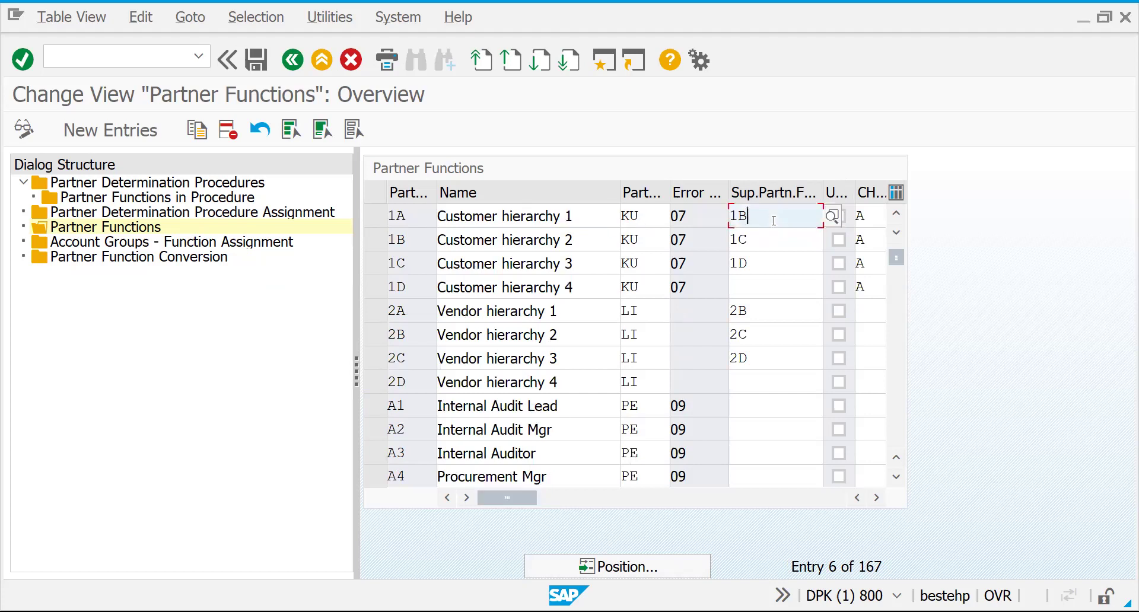
pyautogui.click(875, 216)
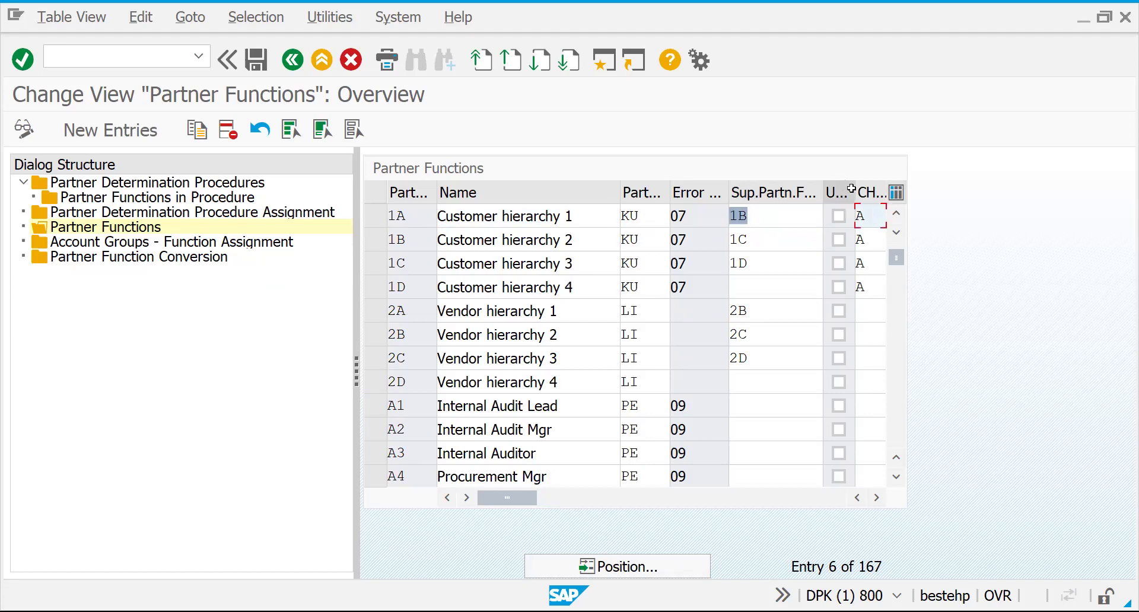
pyautogui.doubleClick(853, 191)
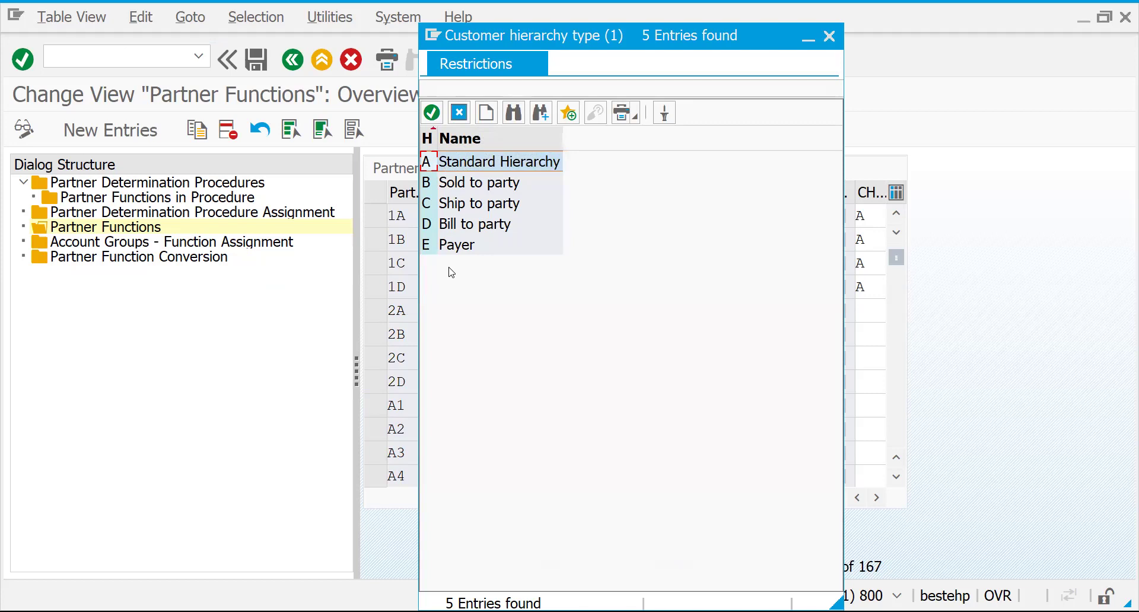
pyautogui.press('Escape')
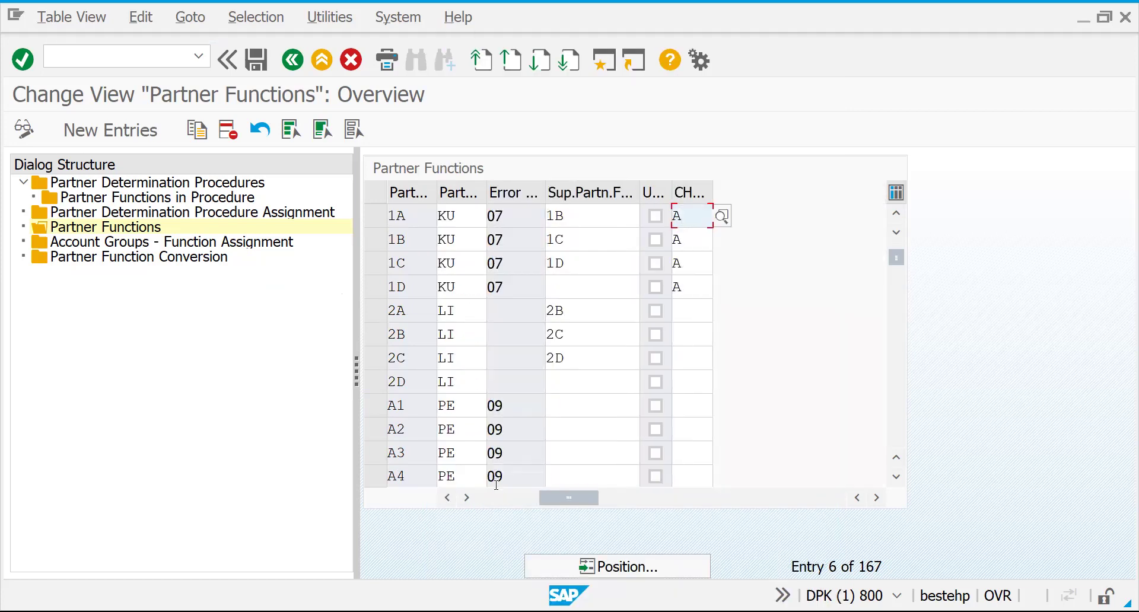
# Return from the customer hierarchy functions to the sold-to party by positioning the list at SP
pyautogui.click(501, 495)
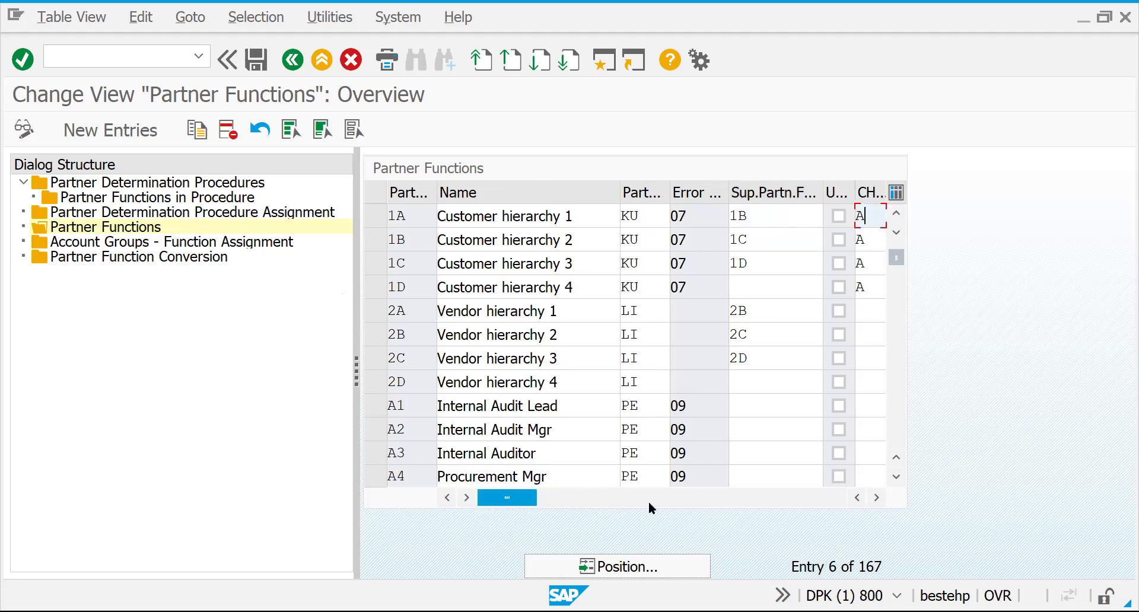
pyautogui.click(628, 570)
pyautogui.write('SP')
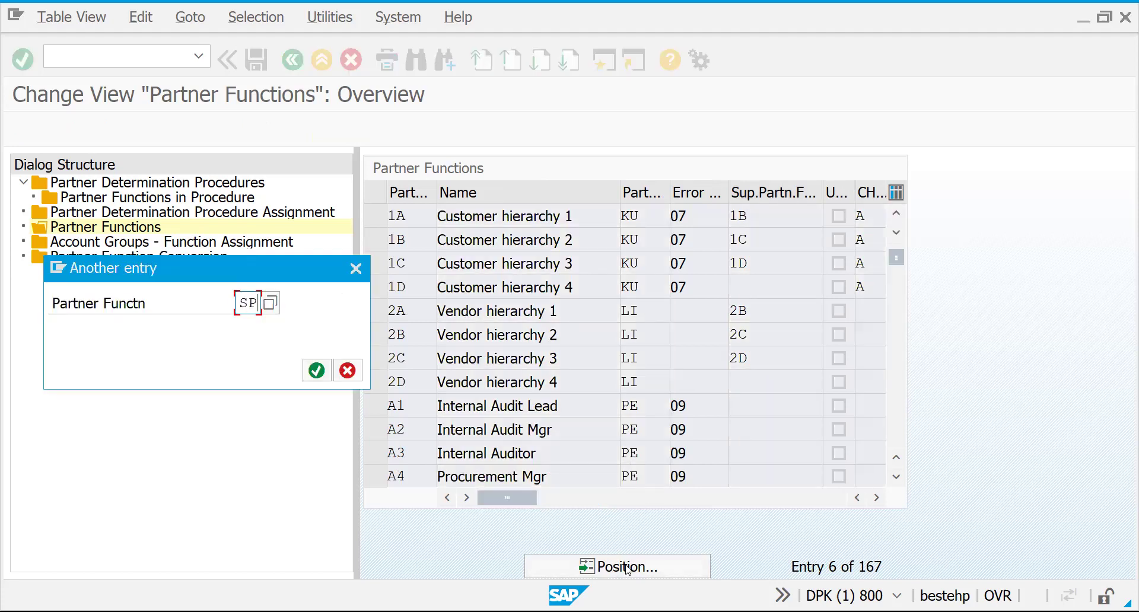
pyautogui.press('Return')
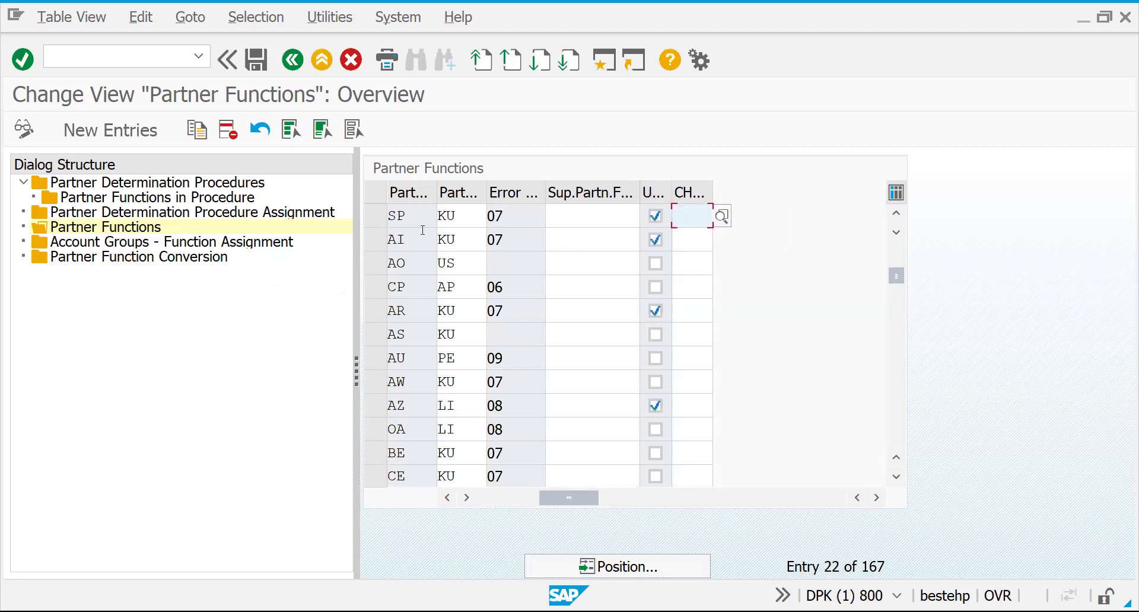
# Position the partner functions list at SH and examine the ship-to party's name, partner type and remaining fields
pyautogui.click(486, 502)
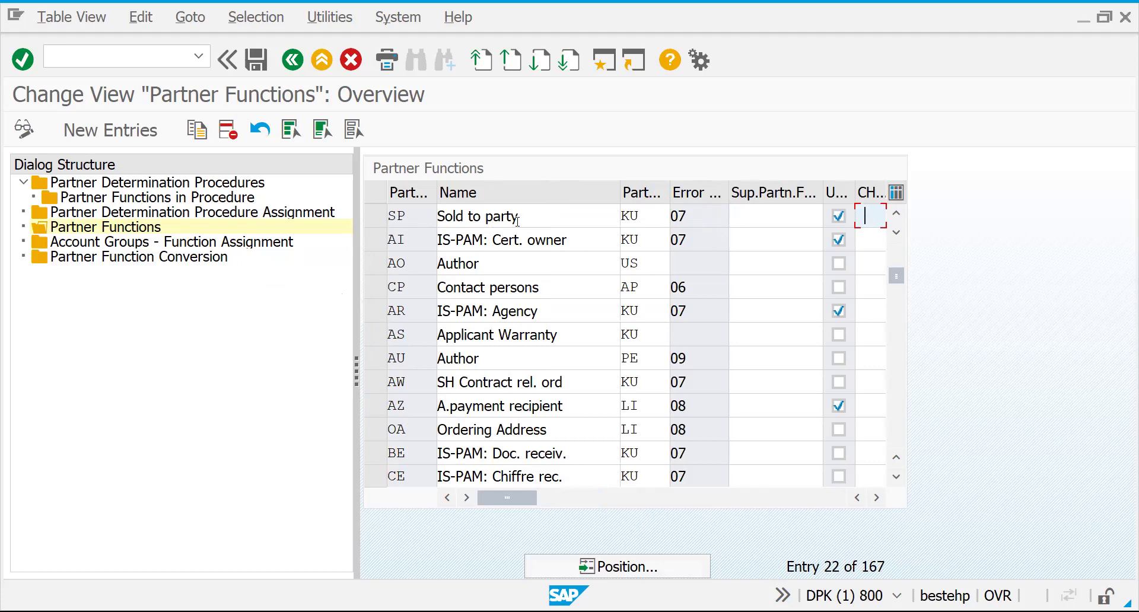
pyautogui.click(599, 567)
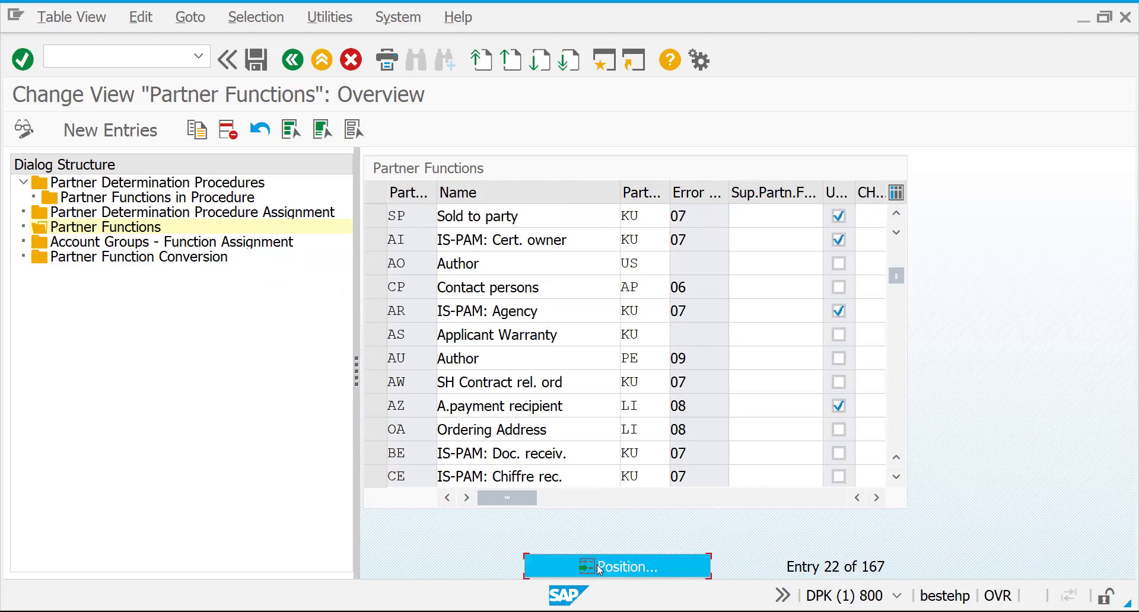
pyautogui.write('SH')
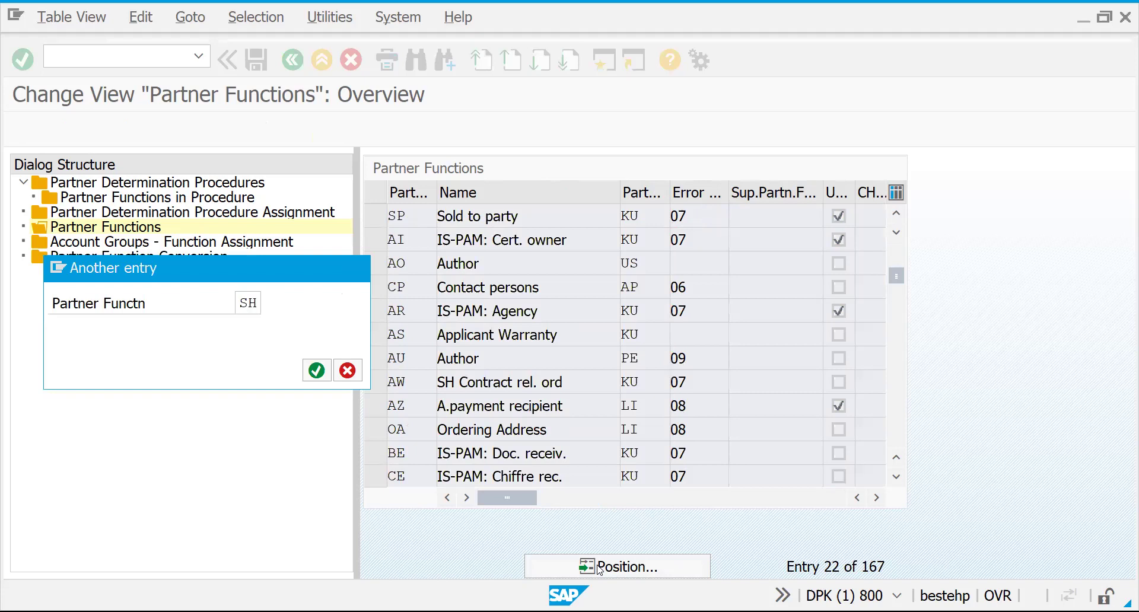
pyautogui.press('Return')
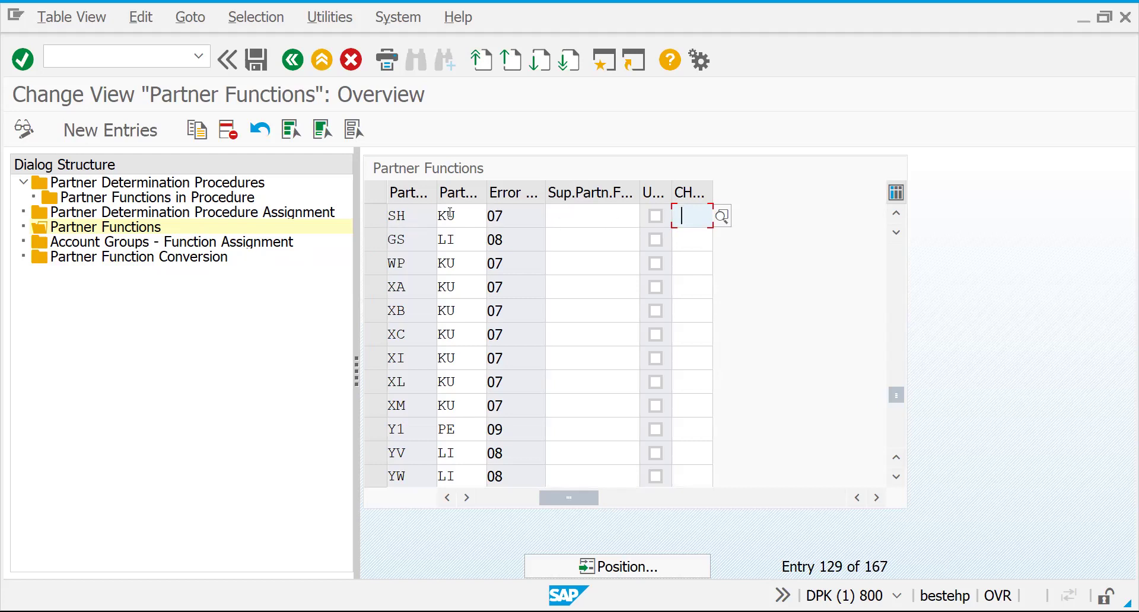
pyautogui.click(503, 504)
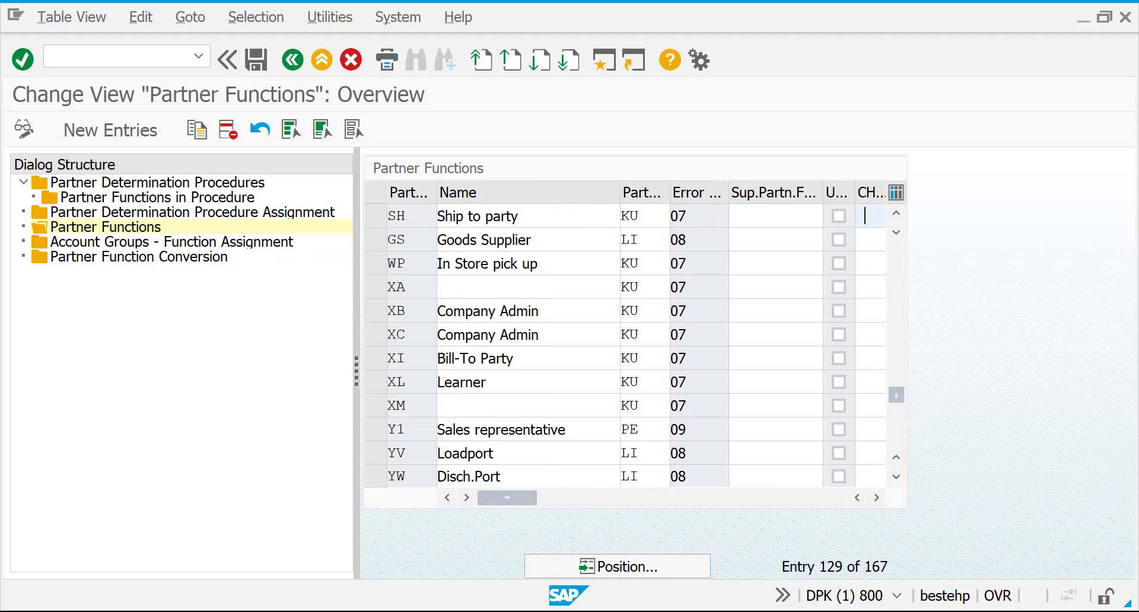
pyautogui.hotkey('alt', 'Tab')
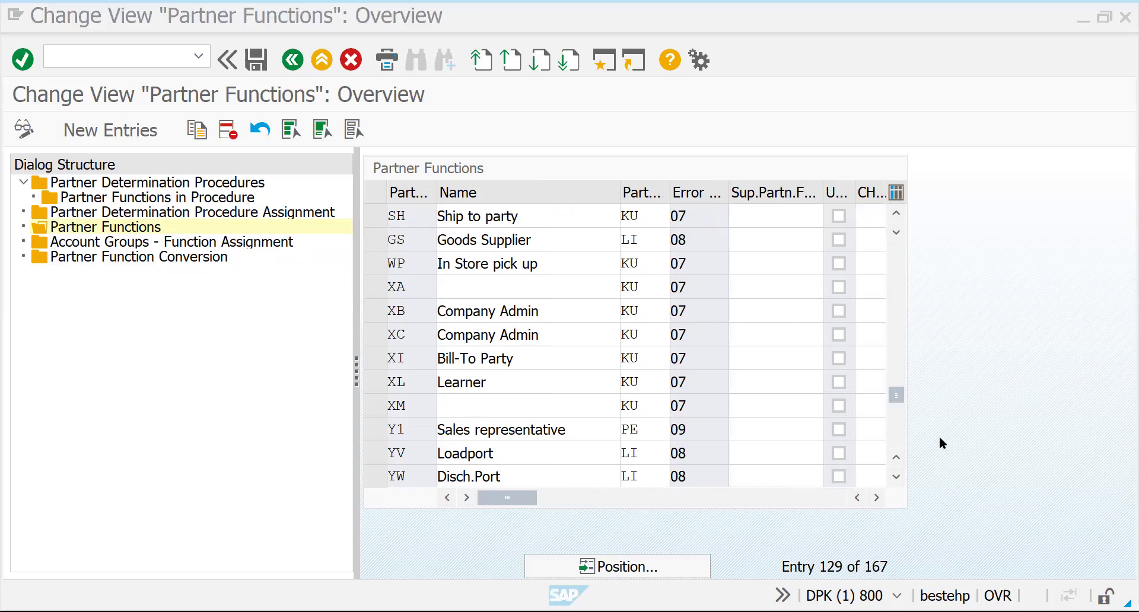
pyautogui.hotkey('alt', 'Tab')
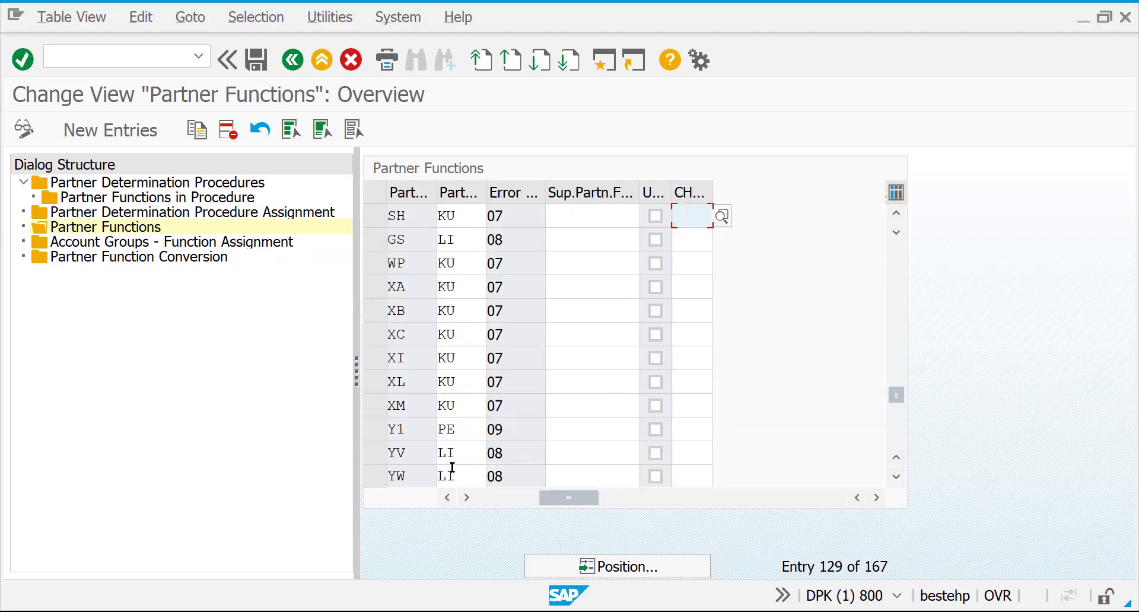
pyautogui.click(502, 502)
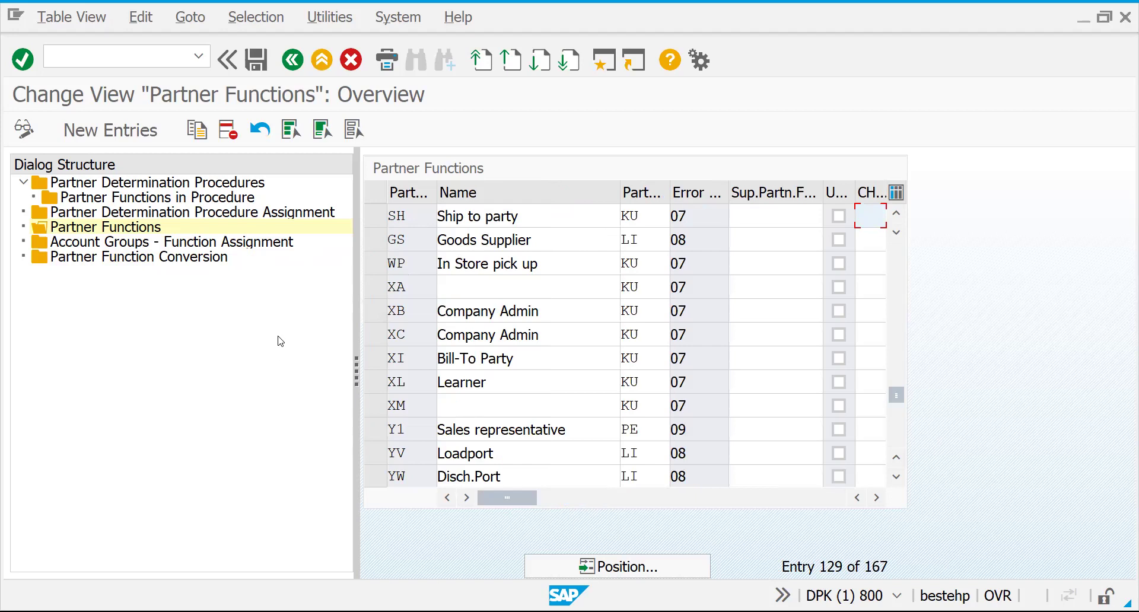
# Examine the partner functions assigned to the standard partner determination procedure AG, and return to the procedures overview
pyautogui.click(88, 226)
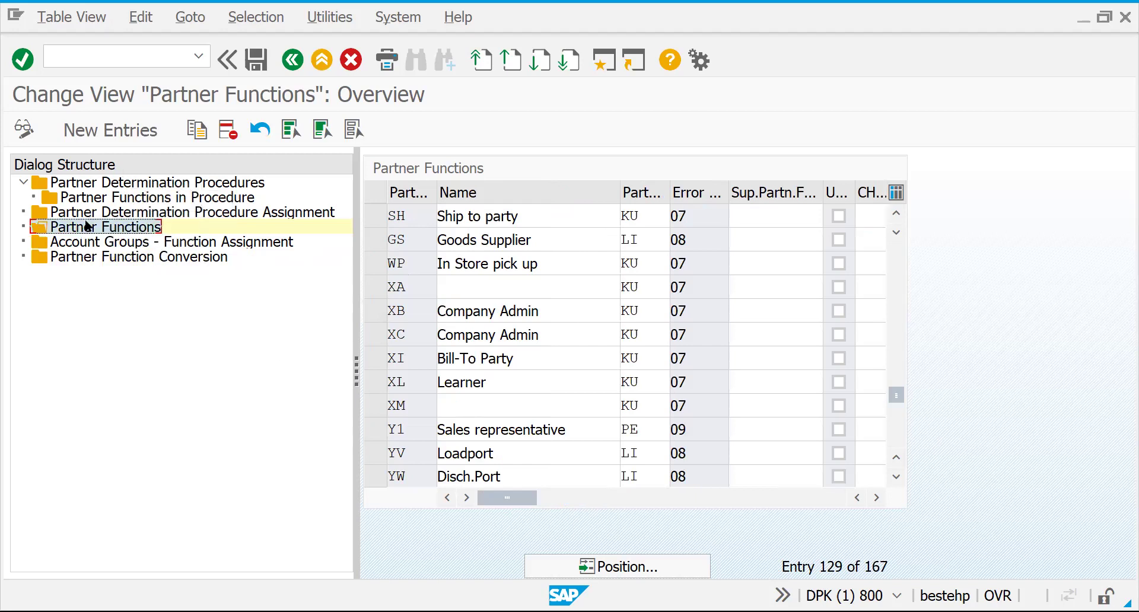
pyautogui.doubleClick(145, 182)
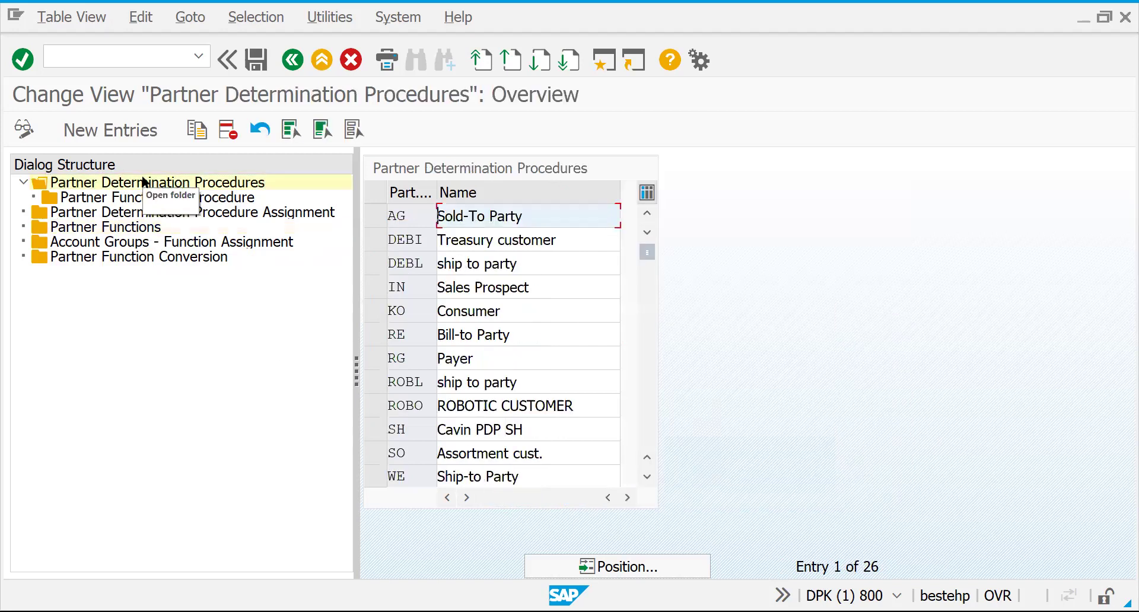
pyautogui.click(379, 216)
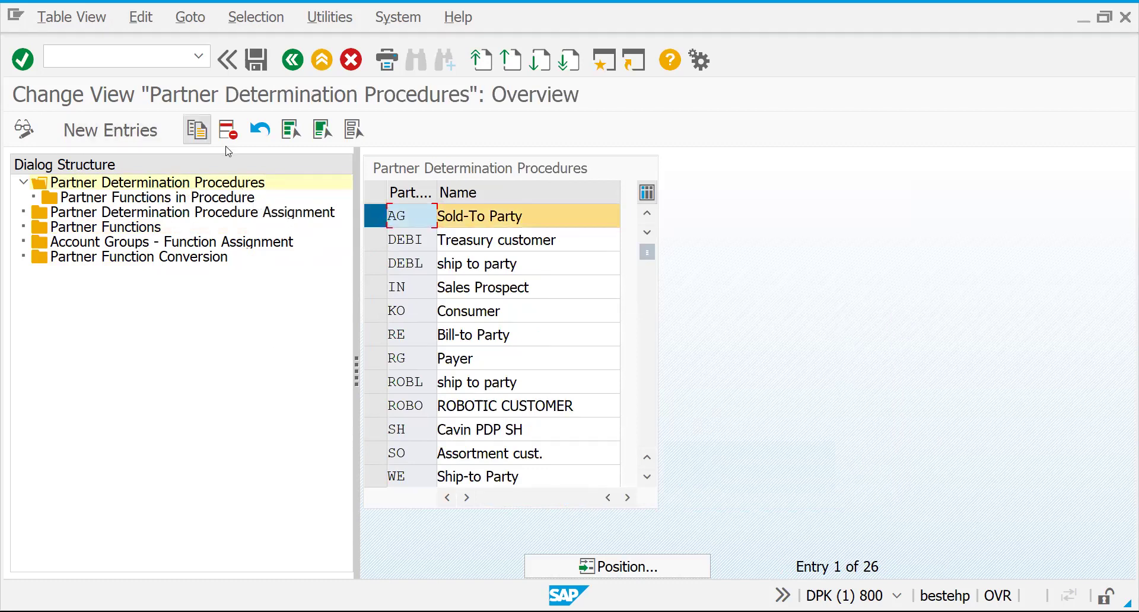
pyautogui.doubleClick(108, 199)
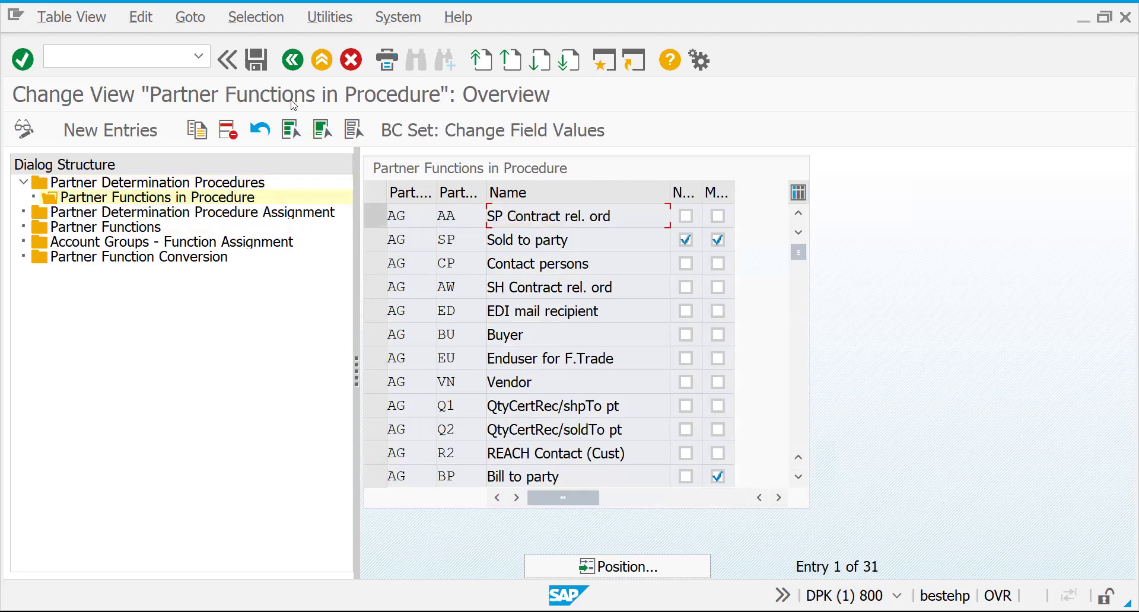
pyautogui.click(292, 60)
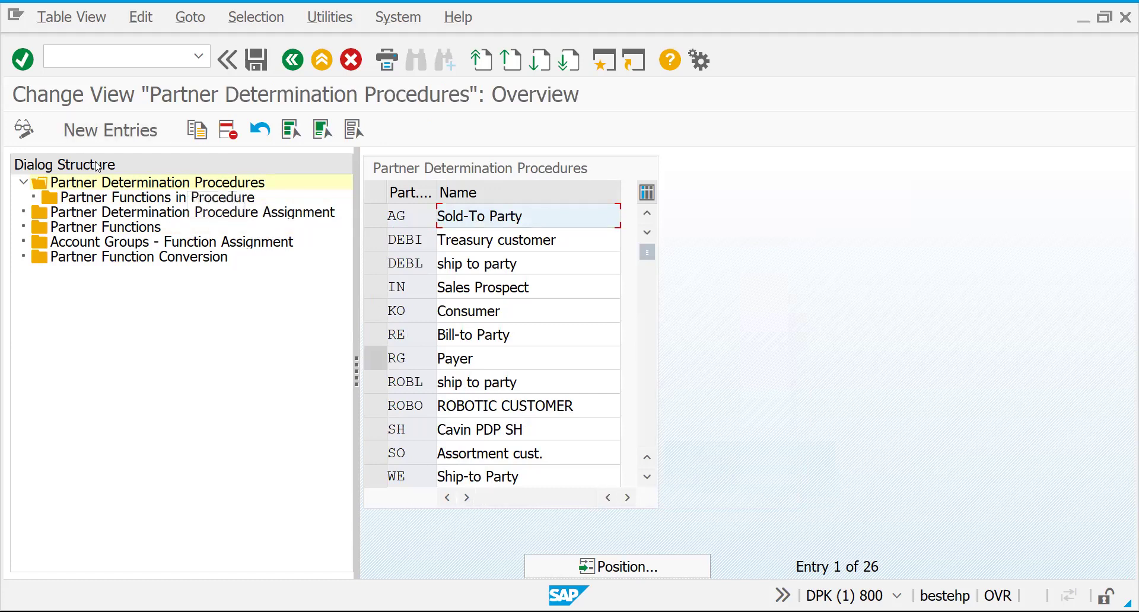
# Create a new partner determination procedure ZS01 with the name PARTNER PROC
pyautogui.click(104, 132)
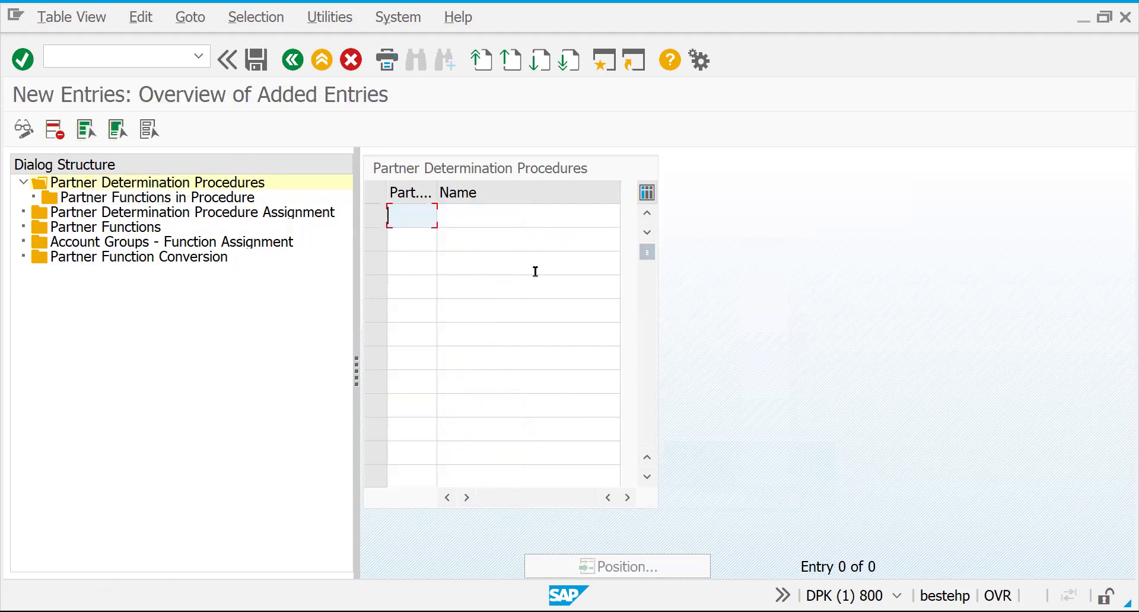
pyautogui.write('ZS01')
pyautogui.press('Tab')
pyautogui.write('PR')
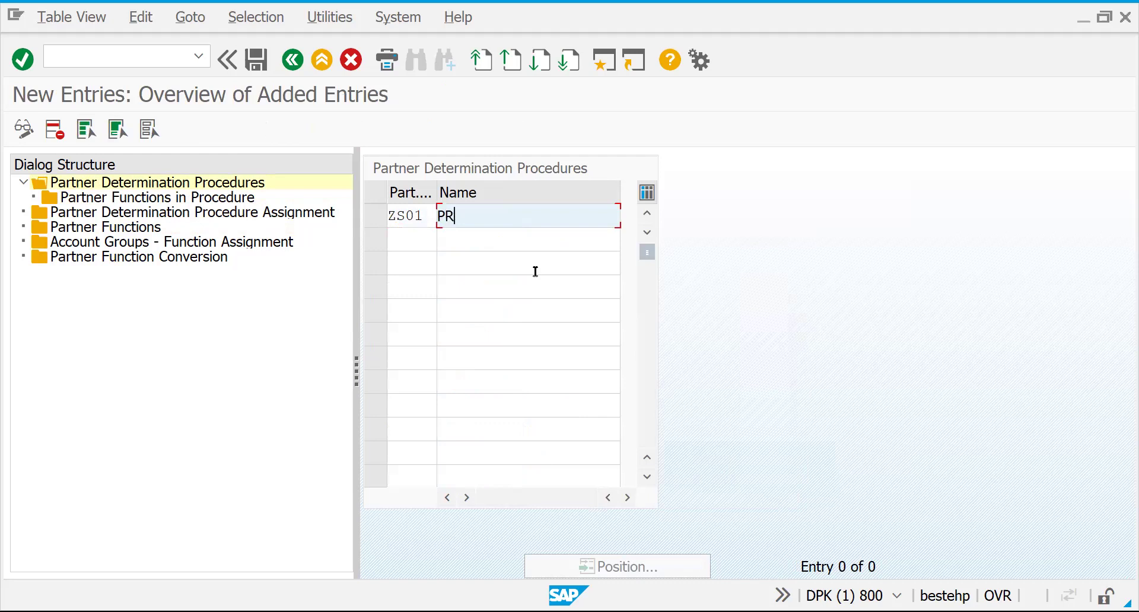
pyautogui.write('AT')
pyautogui.press('BackSpace')
pyautogui.press('BackSpace')
pyautogui.press('BackSpace')
pyautogui.press('BackSpace')
pyautogui.write('PARTTNER')
pyautogui.press('BackSpace')
pyautogui.press('BackSpace')
pyautogui.press('BackSpace')
pyautogui.press('BackSpace')
pyautogui.write('NER PROC')
pyautogui.press('Return')
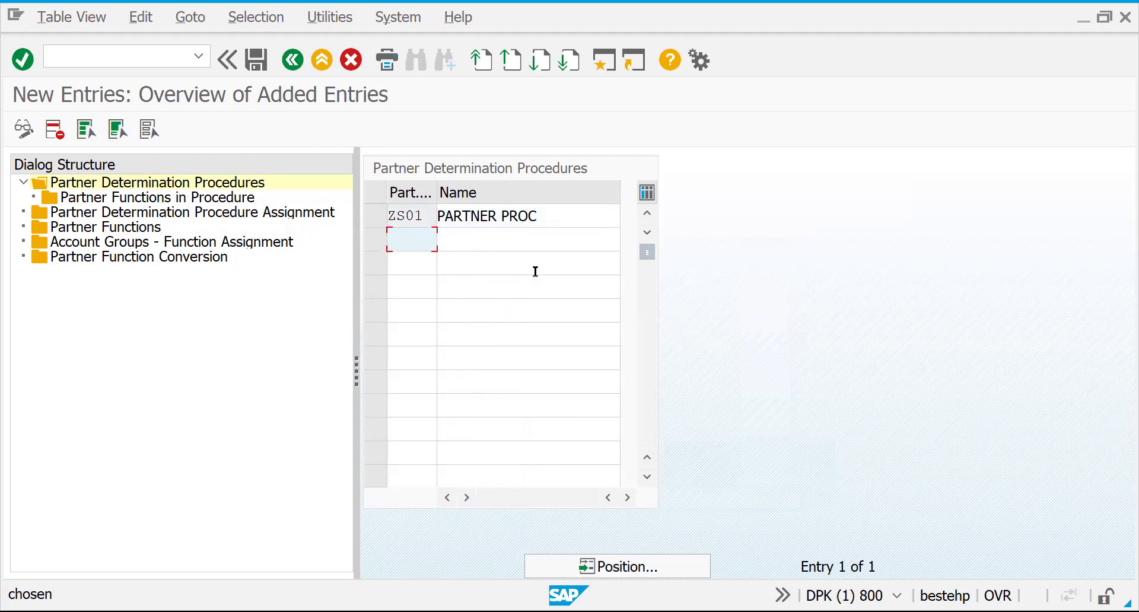
# Start new entries for the partner functions in procedure ZS01 and add SP (Sold to party) and SH (Ship to party)
pyautogui.click(386, 216)
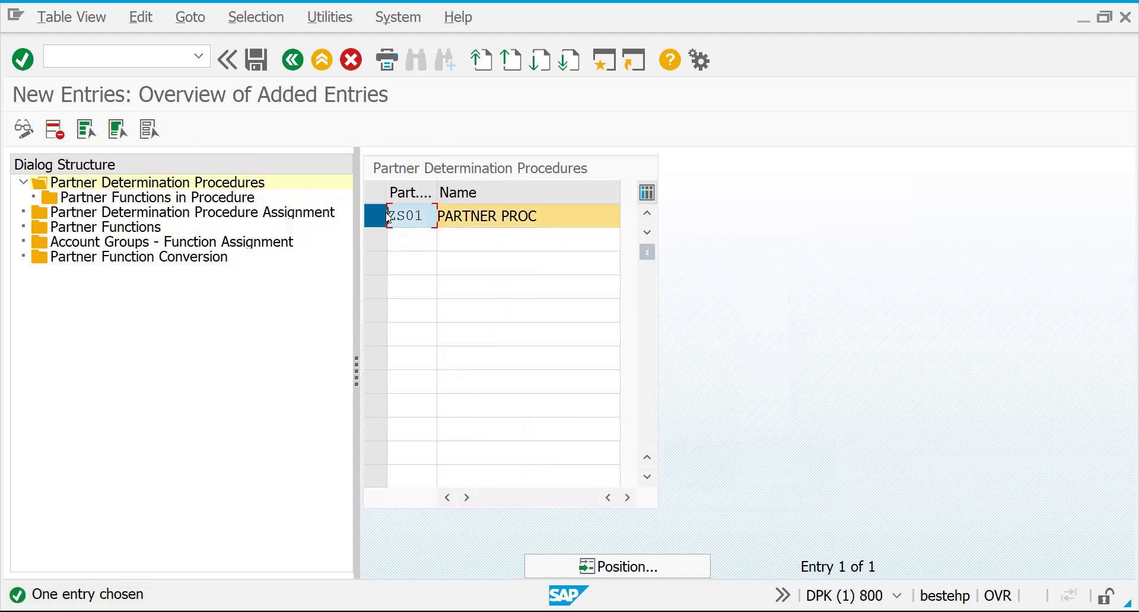
pyautogui.doubleClick(153, 200)
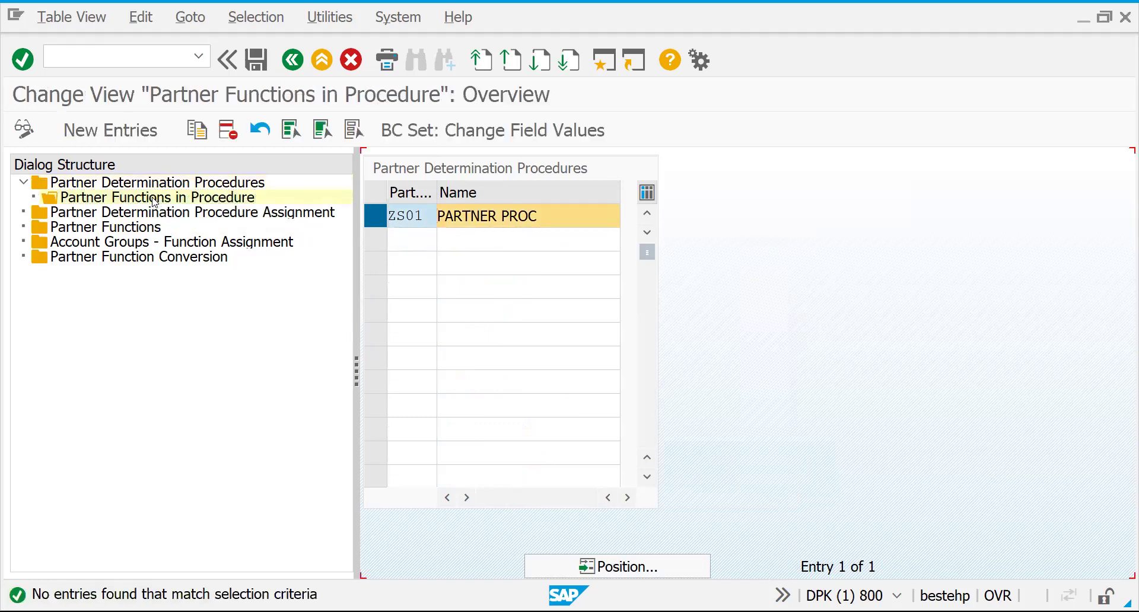
pyautogui.click(149, 136)
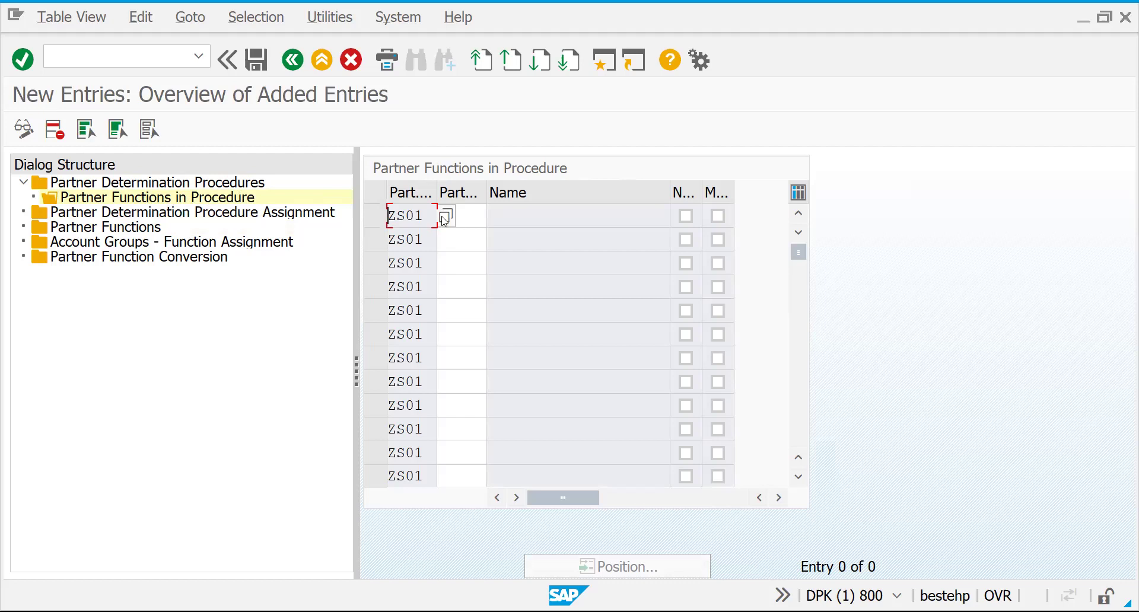
pyautogui.click(461, 218)
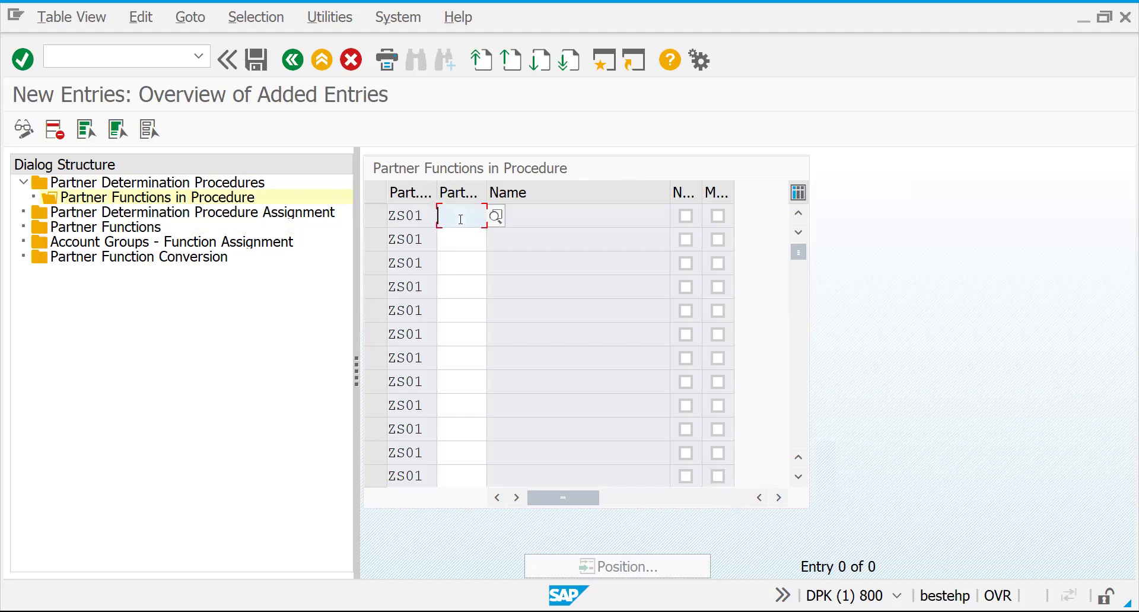
pyautogui.write('SP')
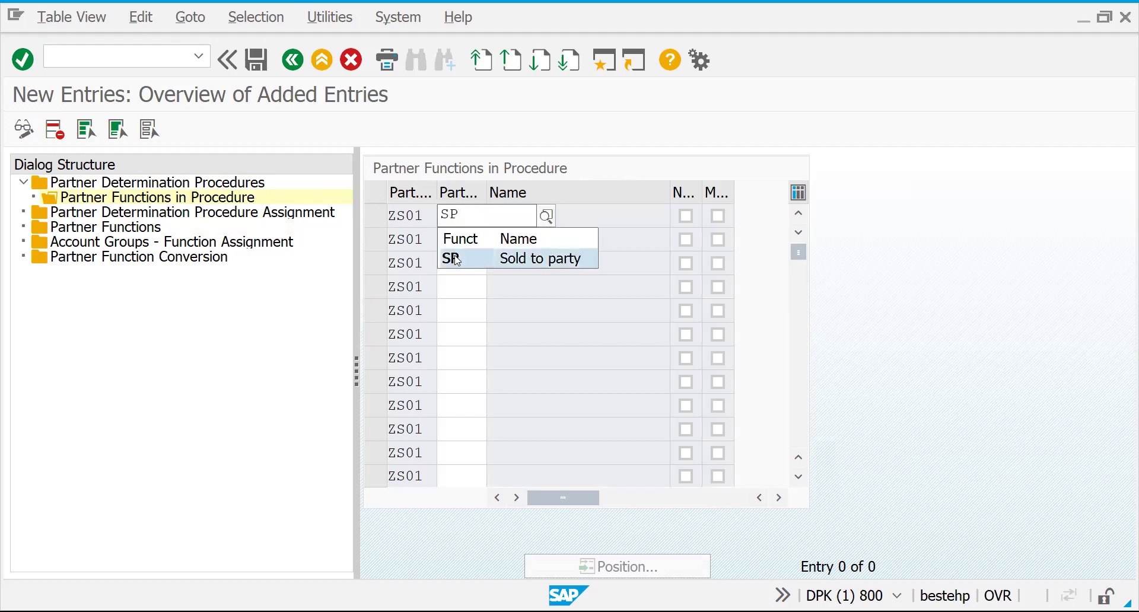
pyautogui.click(457, 260)
pyautogui.click(451, 237)
pyautogui.write('SH')
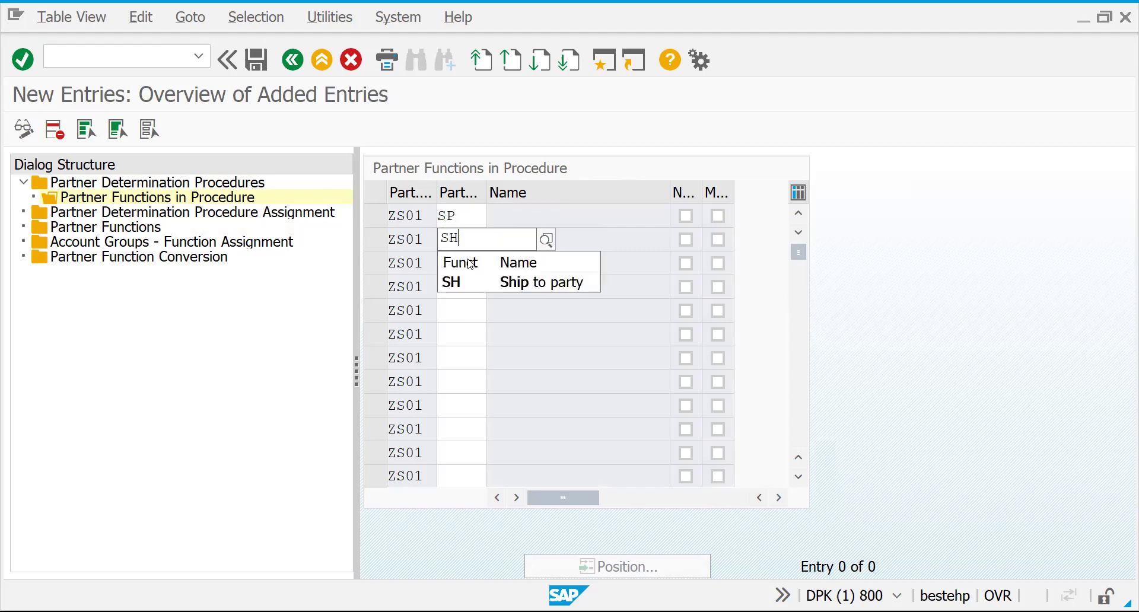
pyautogui.click(493, 282)
# Add BP (Bill to party) and PY (payer) to procedure ZS01 and confirm the entered functions
pyautogui.click(445, 261)
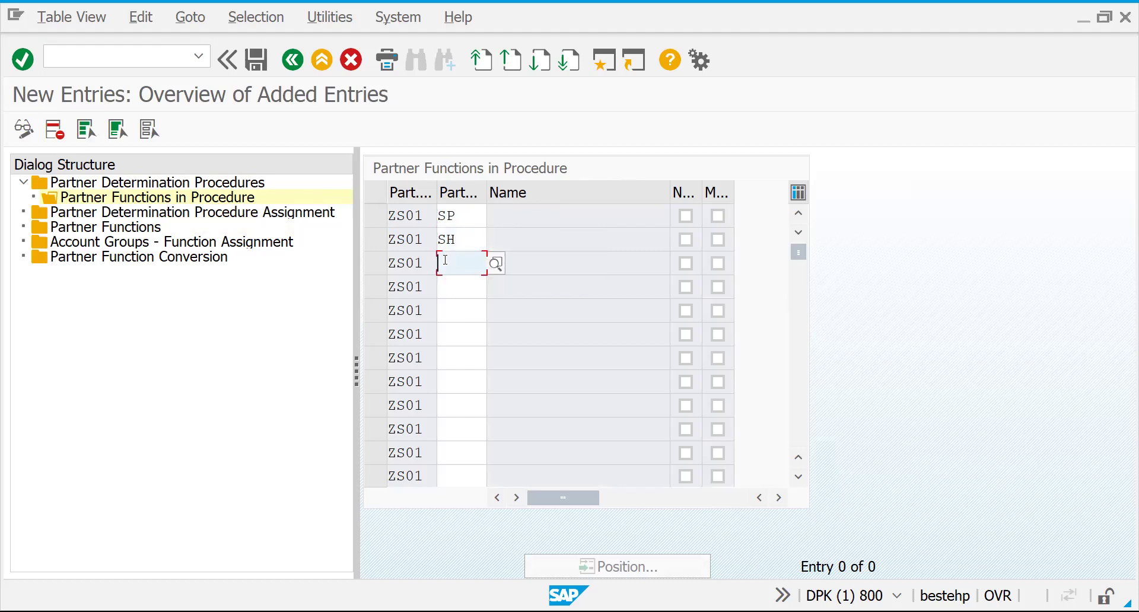
pyautogui.write('BP')
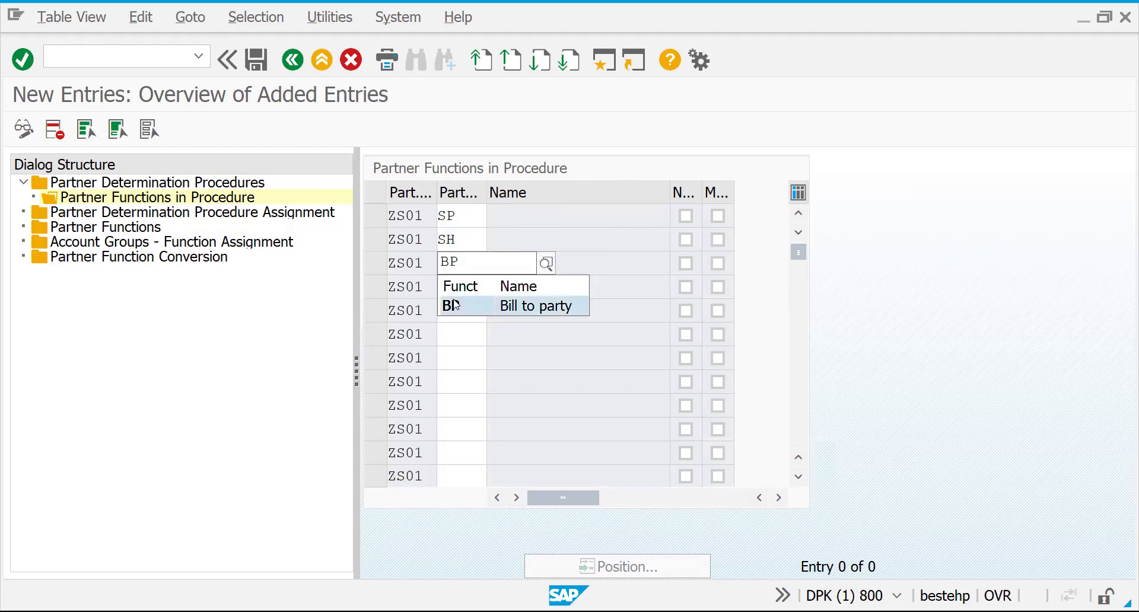
pyautogui.click(449, 280)
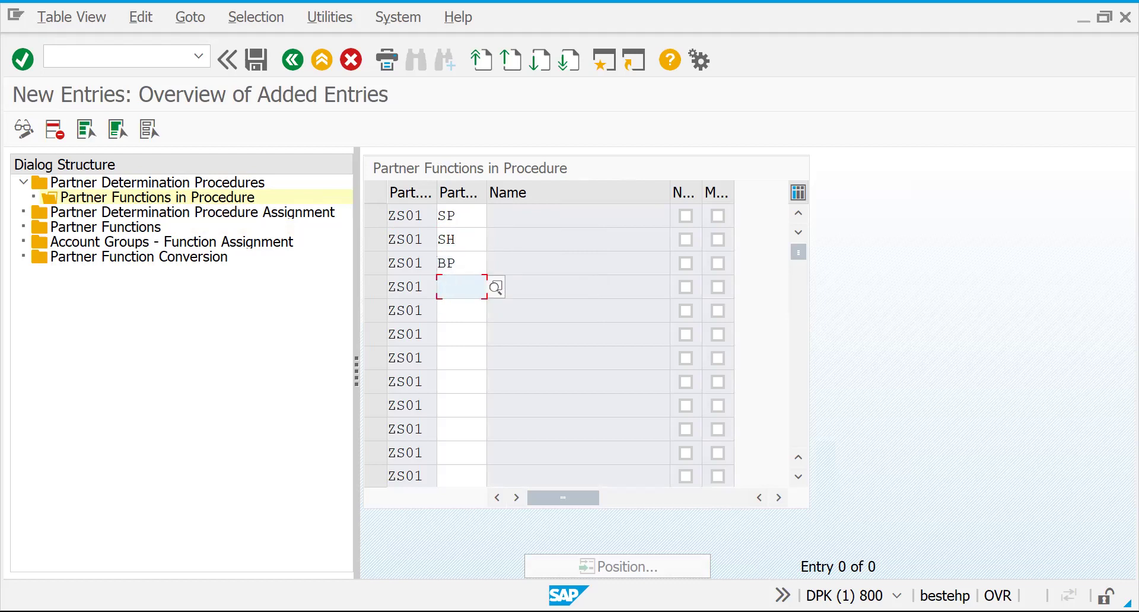
pyautogui.write('PY')
pyautogui.click(473, 332)
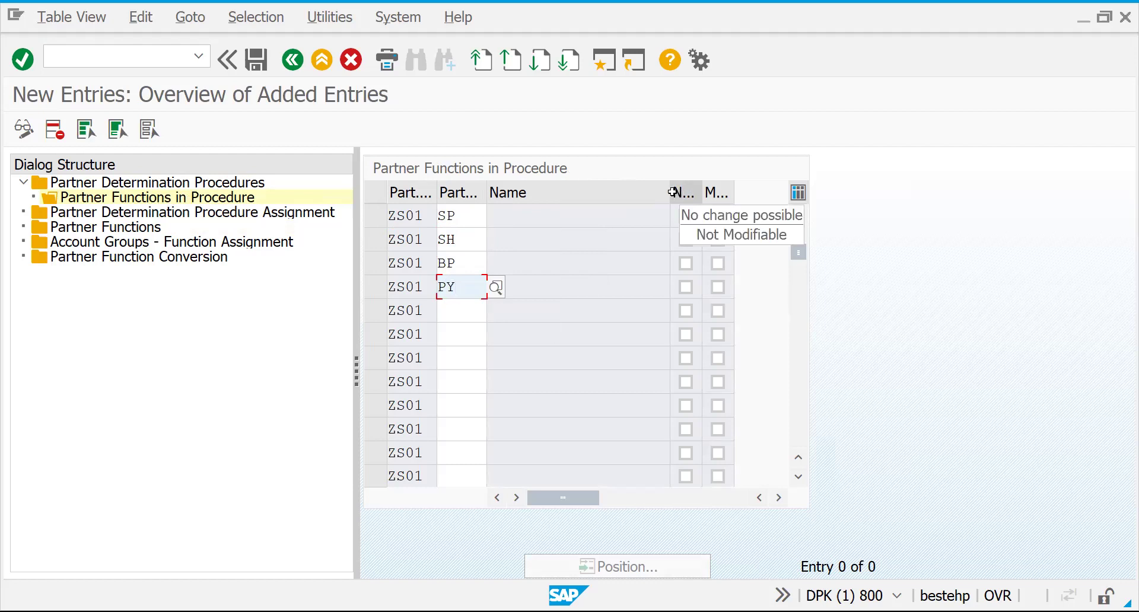
pyautogui.press('Return')
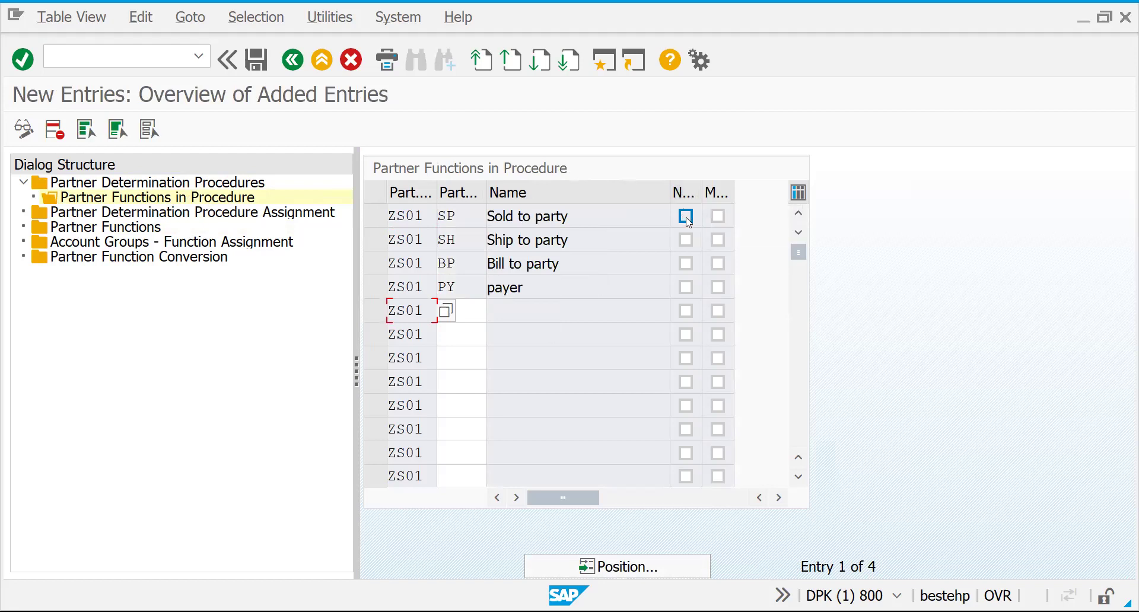
# Mark SP as not modifiable and set SP, SH, BP and PY as mandatory functions in procedure ZS01
pyautogui.click(686, 218)
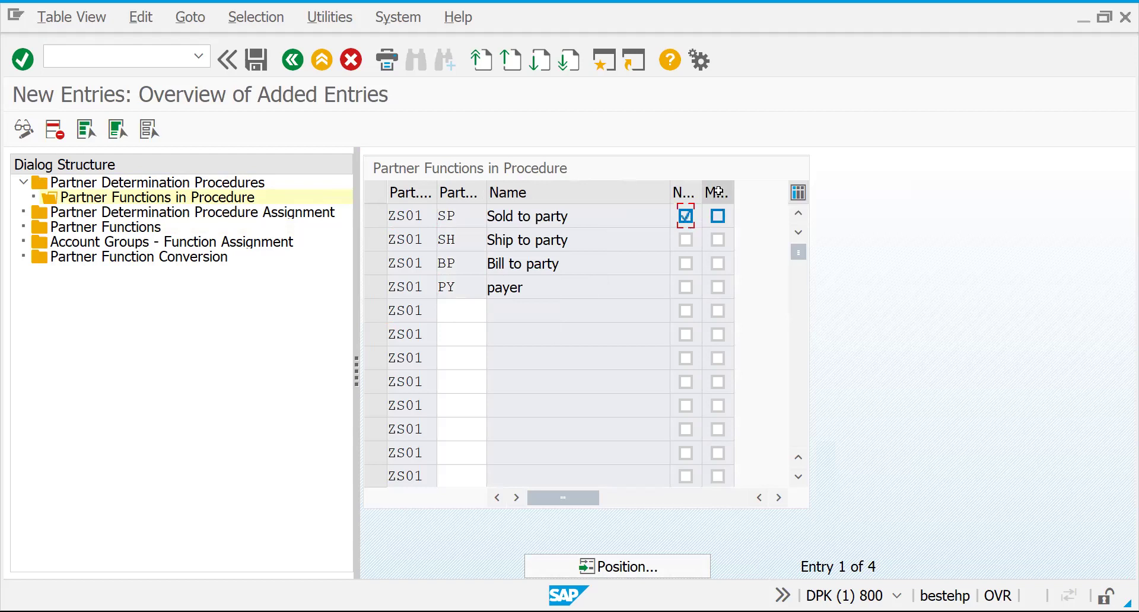
pyautogui.click(718, 216)
pyautogui.click(718, 240)
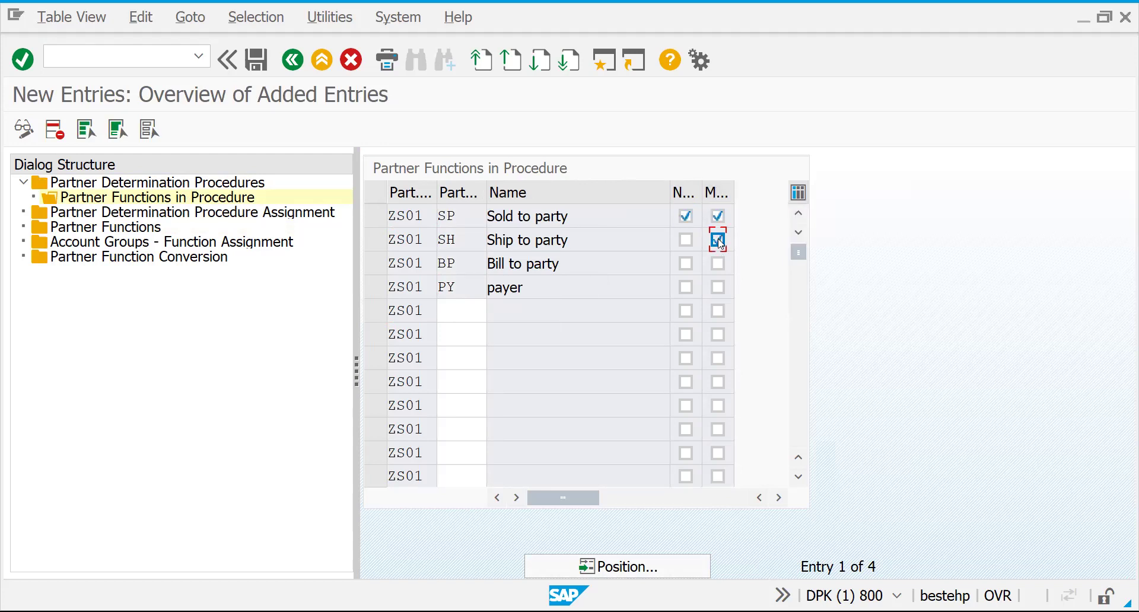
pyautogui.click(718, 264)
pyautogui.click(719, 288)
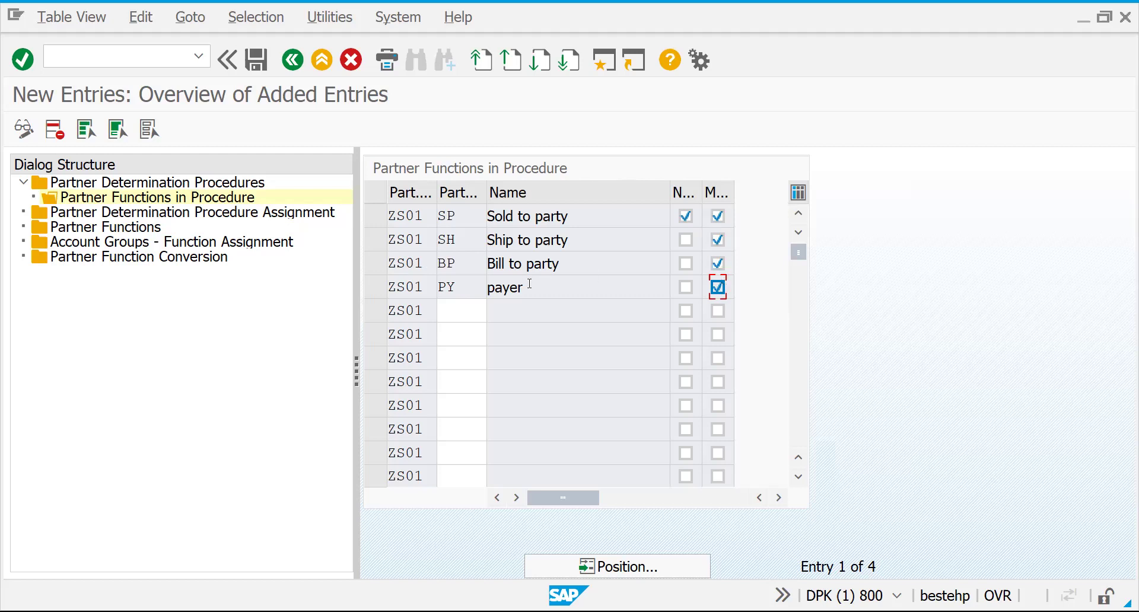
# Save the partner procedure entries in a new customizing request with the short description "SD: PARTNERS"
pyautogui.hotkey('shift', 'F3')
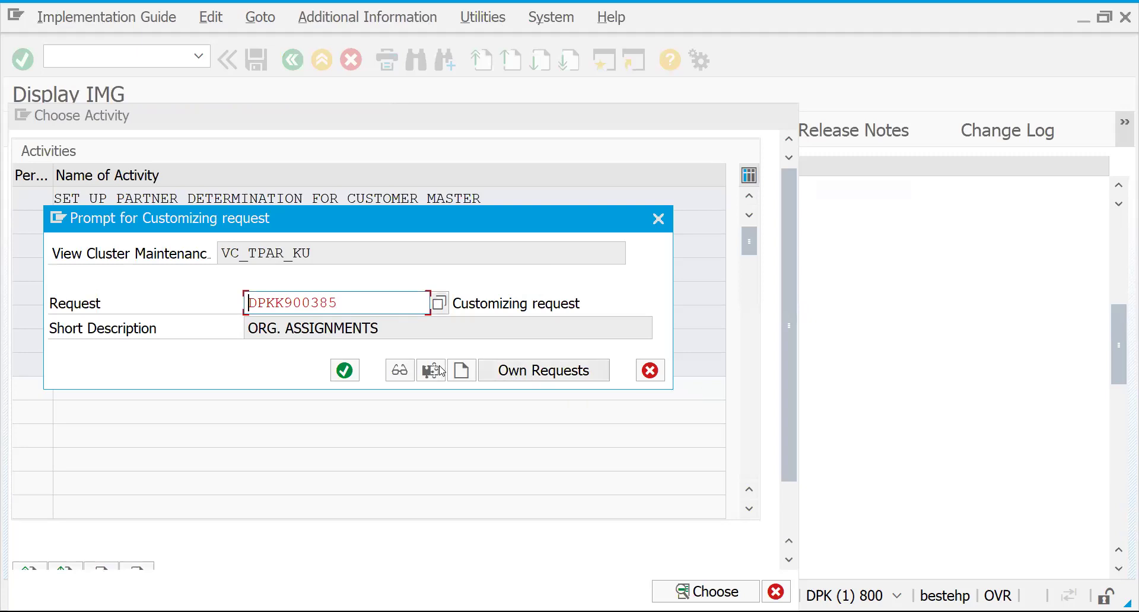
pyautogui.click(464, 374)
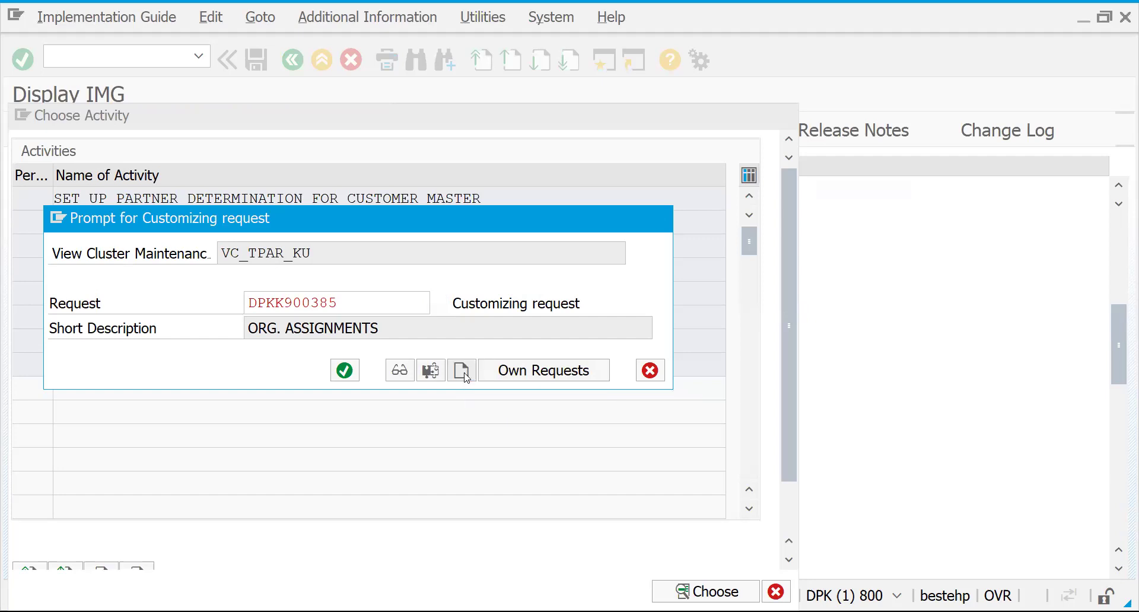
pyautogui.write('PAn')
pyautogui.press('BackSpace')
pyautogui.press('BackSpace')
pyautogui.write('PA')
pyautogui.press('BackSpace')
pyautogui.press('BackSpace')
pyautogui.write('An')
pyautogui.press('BackSpace')
pyautogui.press('BackSpace')
pyautogui.press('BackSpace')
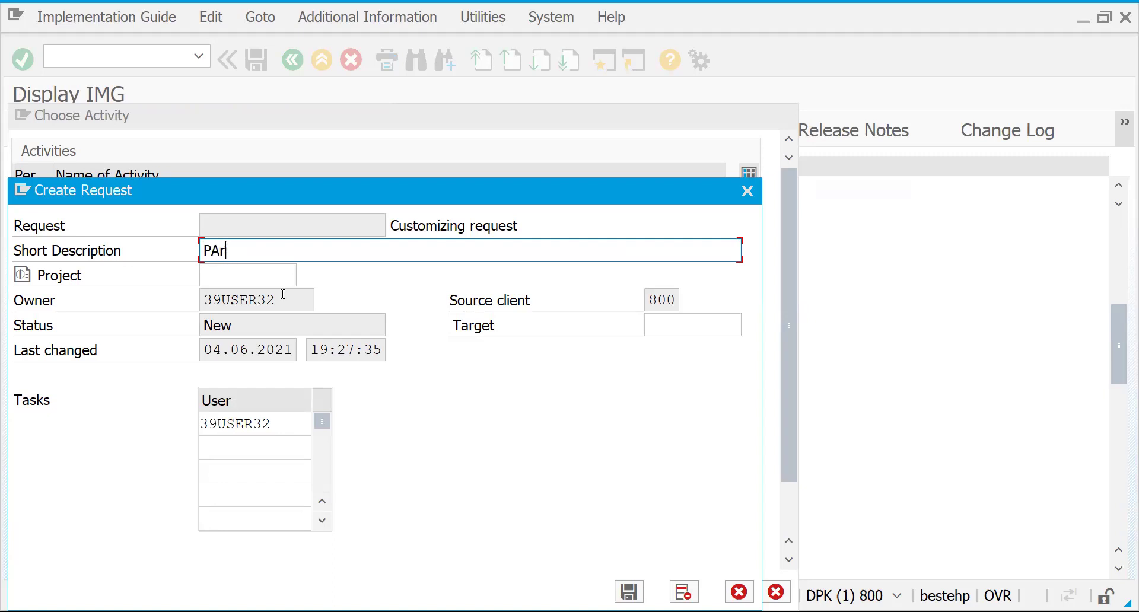
pyautogui.write('s')
pyautogui.press('BackSpace')
pyautogui.write('SD: PARTNERS')
pyautogui.press('Return')
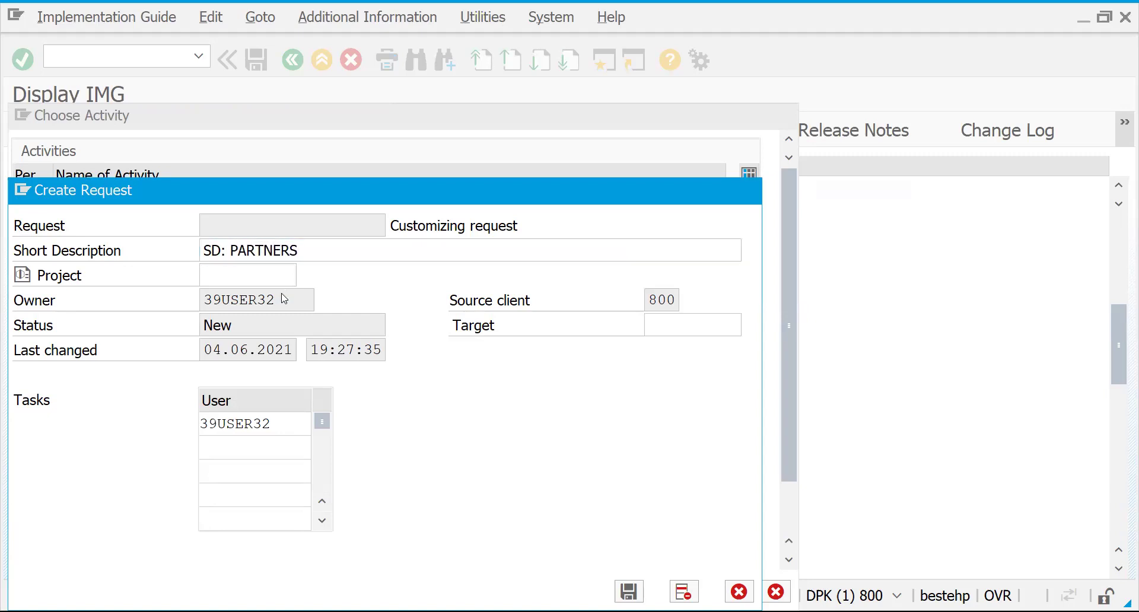
pyautogui.click(346, 377)
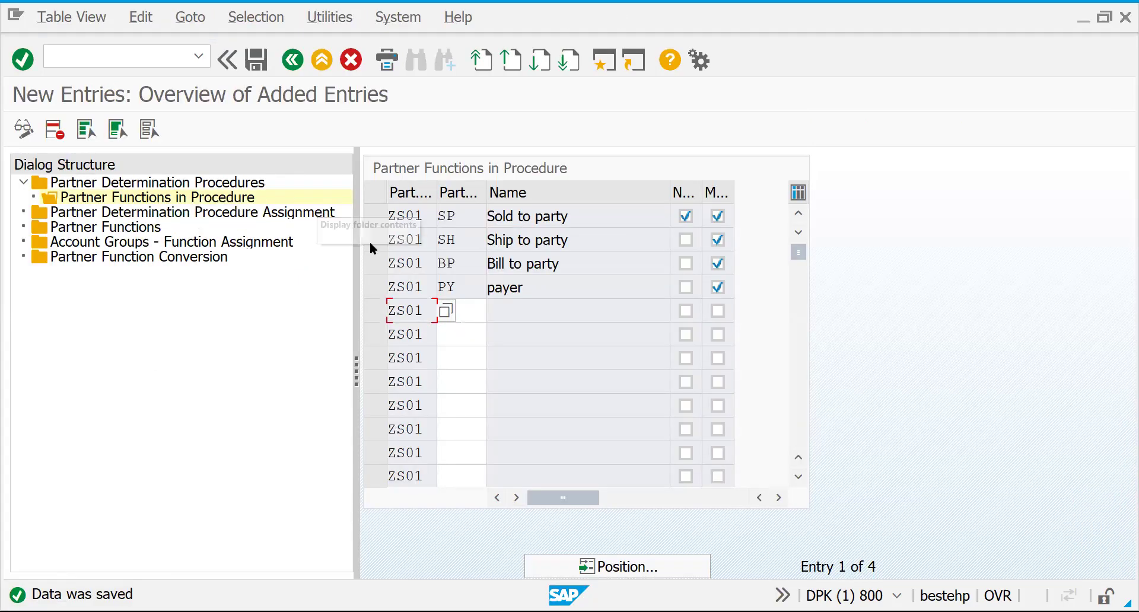
# Open the Partner Determination Procedure Assignment view and position the list at account group GS01
pyautogui.click(113, 215)
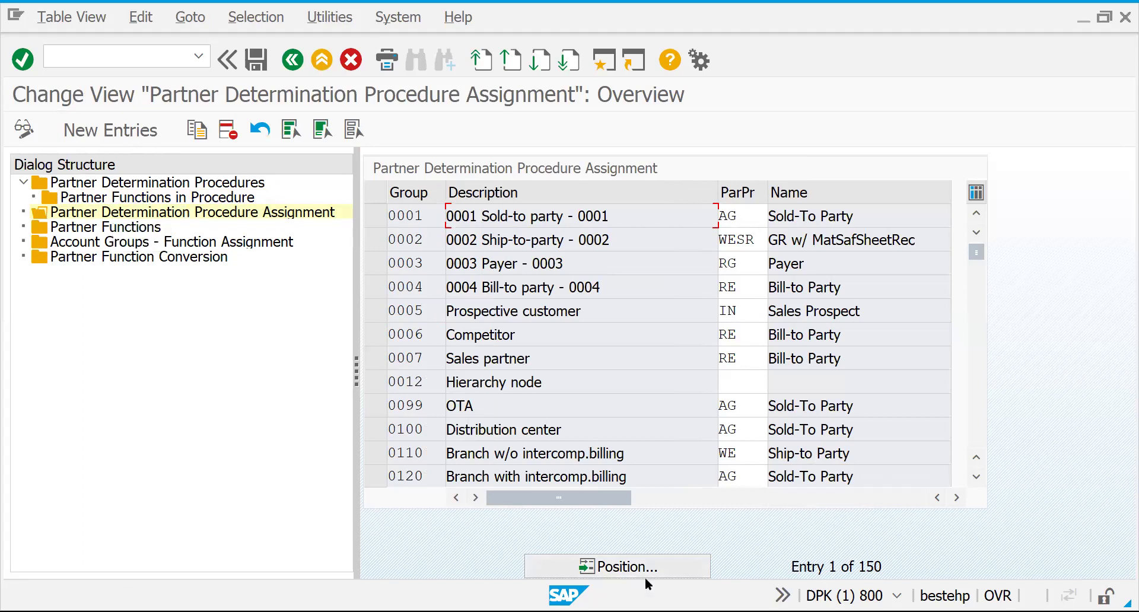
pyautogui.click(606, 568)
pyautogui.write('GS01')
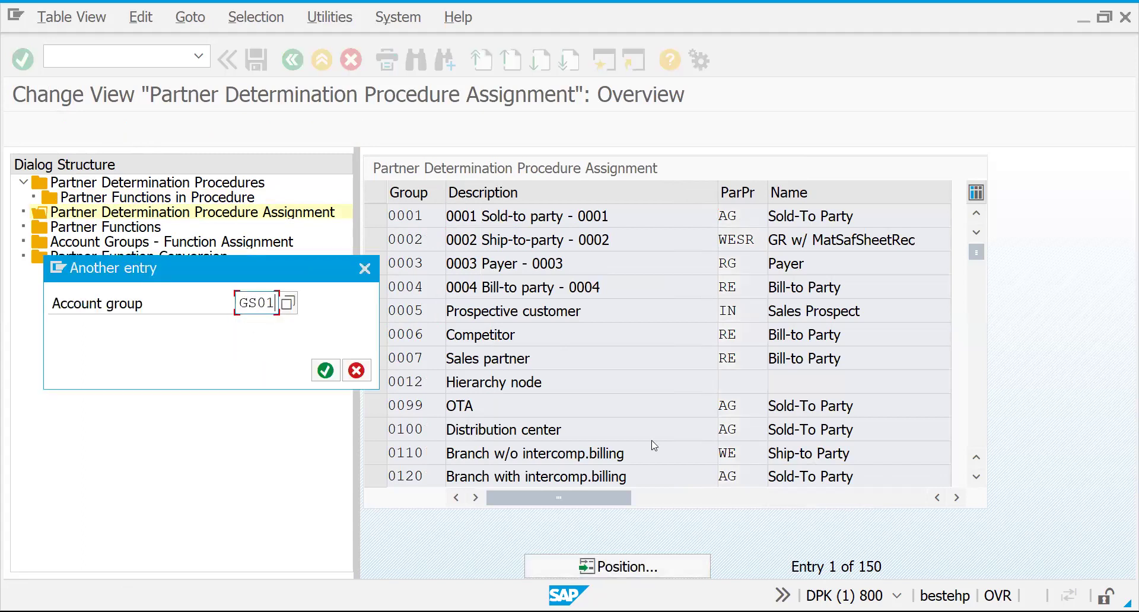
pyautogui.press('Return')
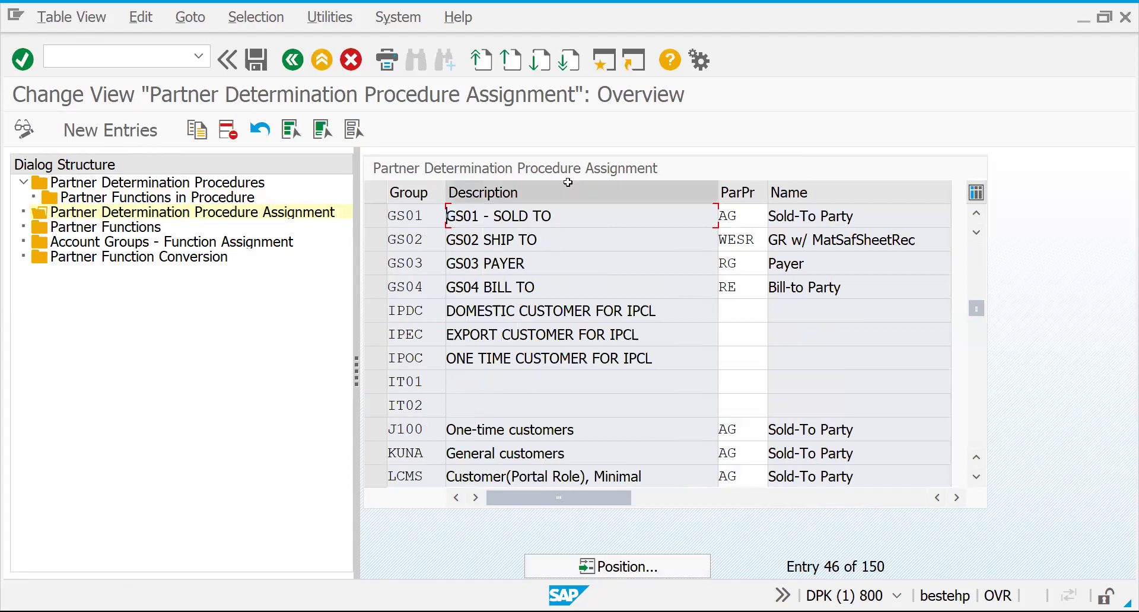
pyautogui.click(551, 232)
pyautogui.click(552, 216)
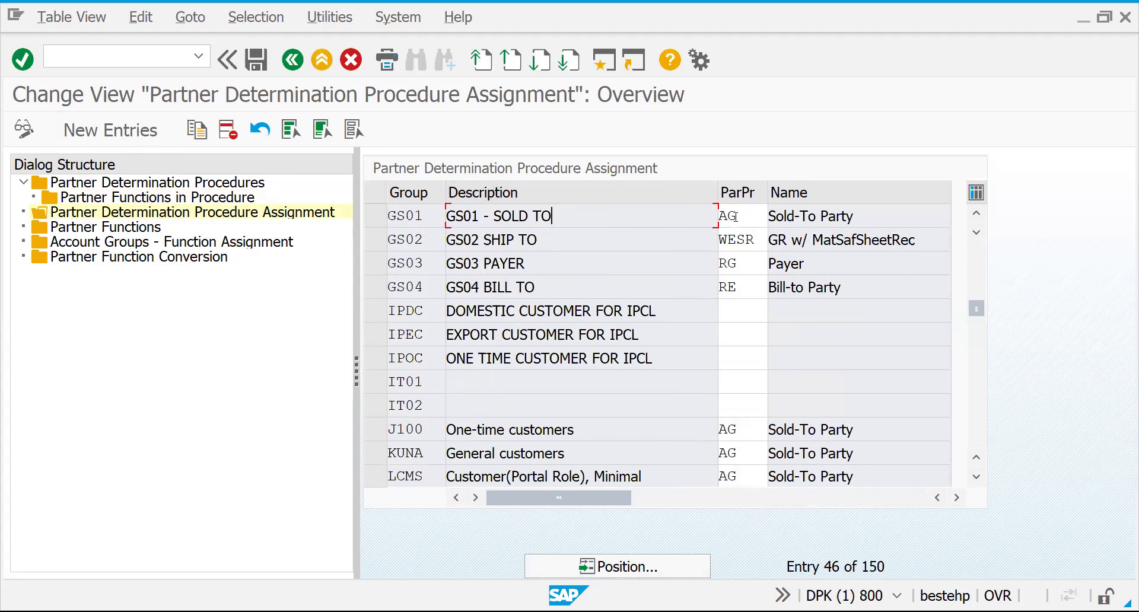
# Look through the available partner determination procedures for account group GS01, down to the entries starting with Z
pyautogui.click(746, 221)
pyautogui.click(777, 217)
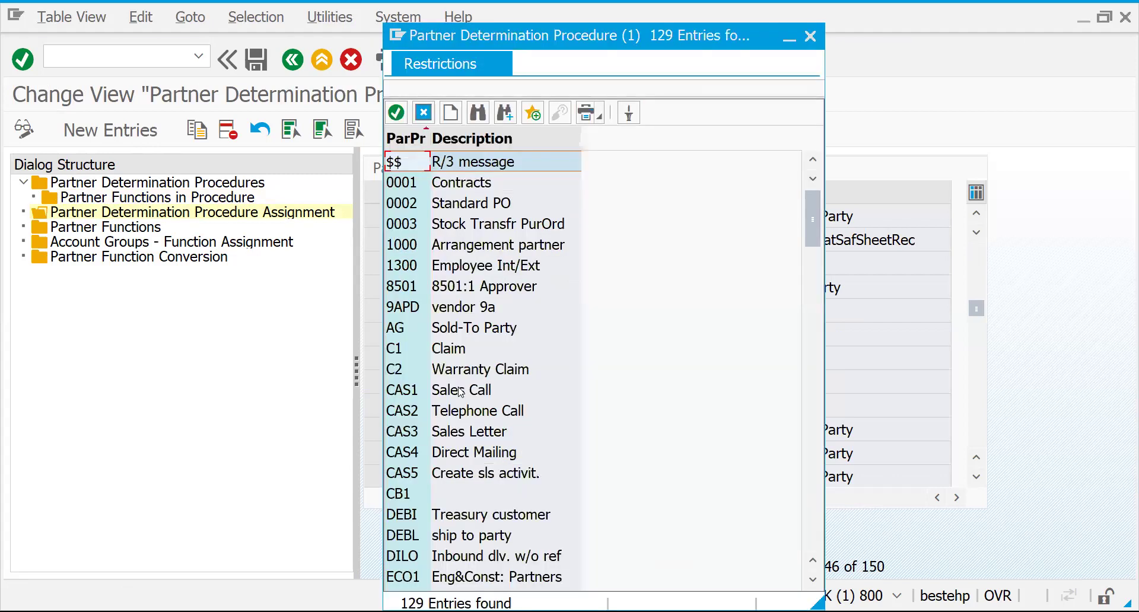
pyautogui.moveTo(813, 219); pyautogui.dragTo(816, 511)
pyautogui.click(812, 262)
pyautogui.click(813, 263)
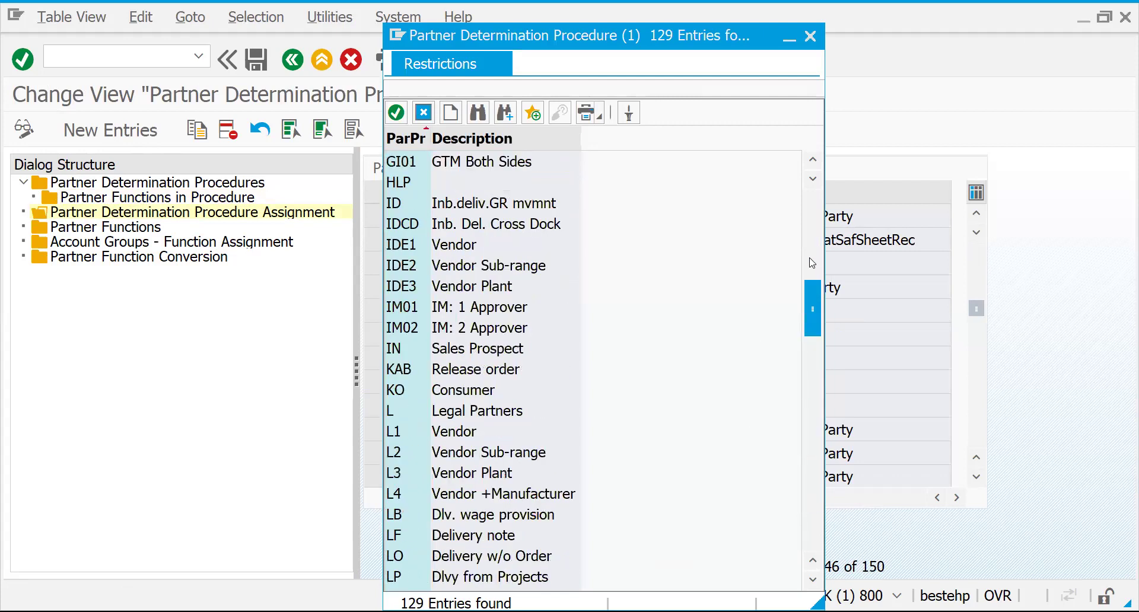
pyautogui.click(812, 263)
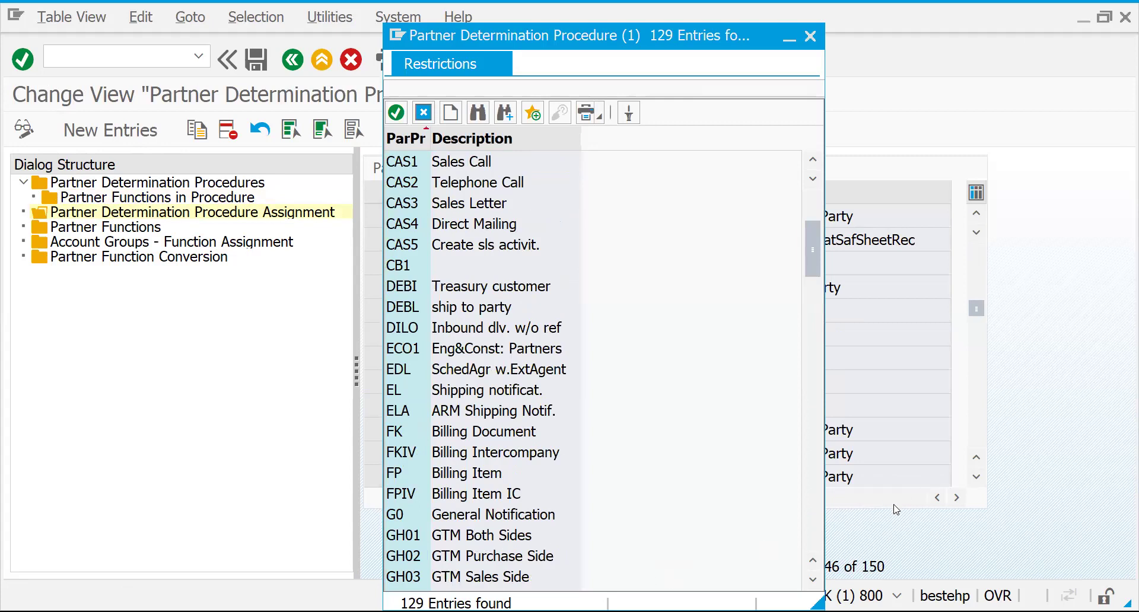
pyautogui.click(817, 543)
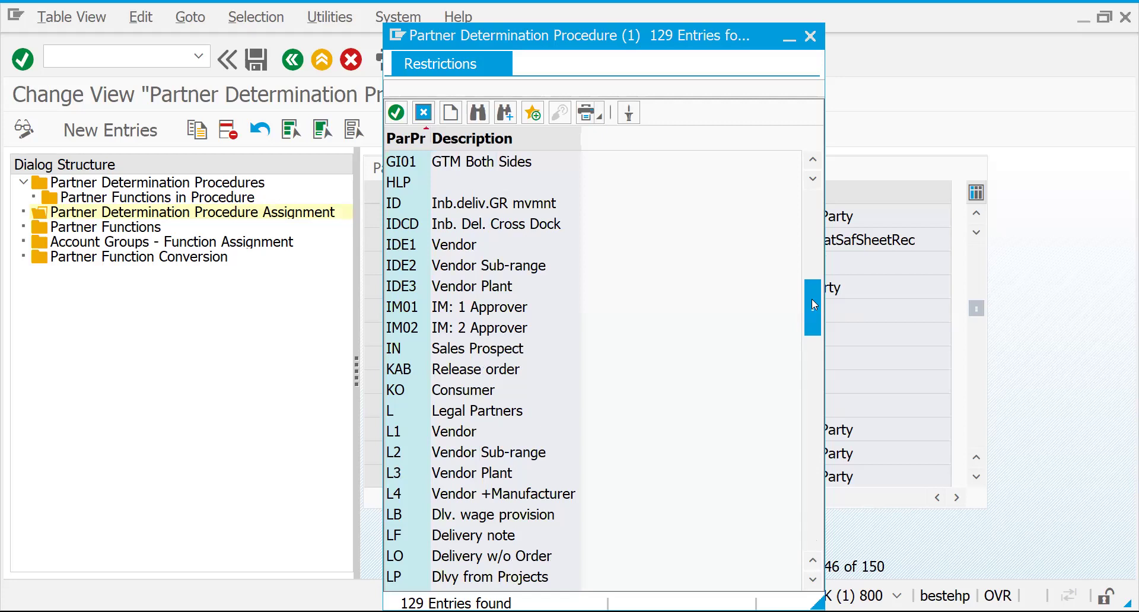
pyautogui.scroll(1, 812, 300)
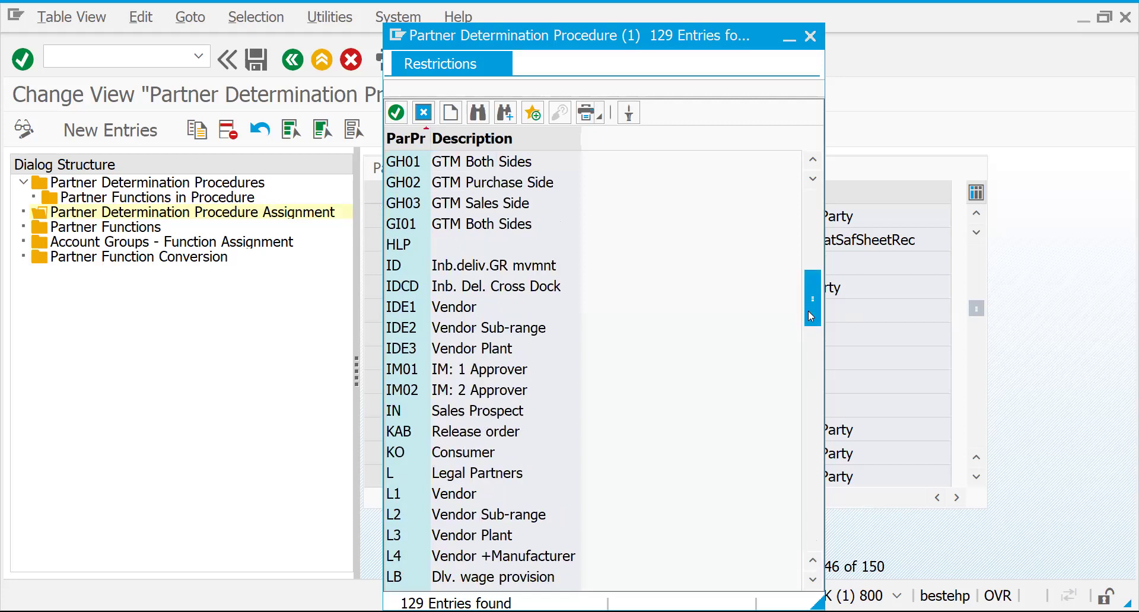
pyautogui.moveTo(812, 325); pyautogui.dragTo(814, 558)
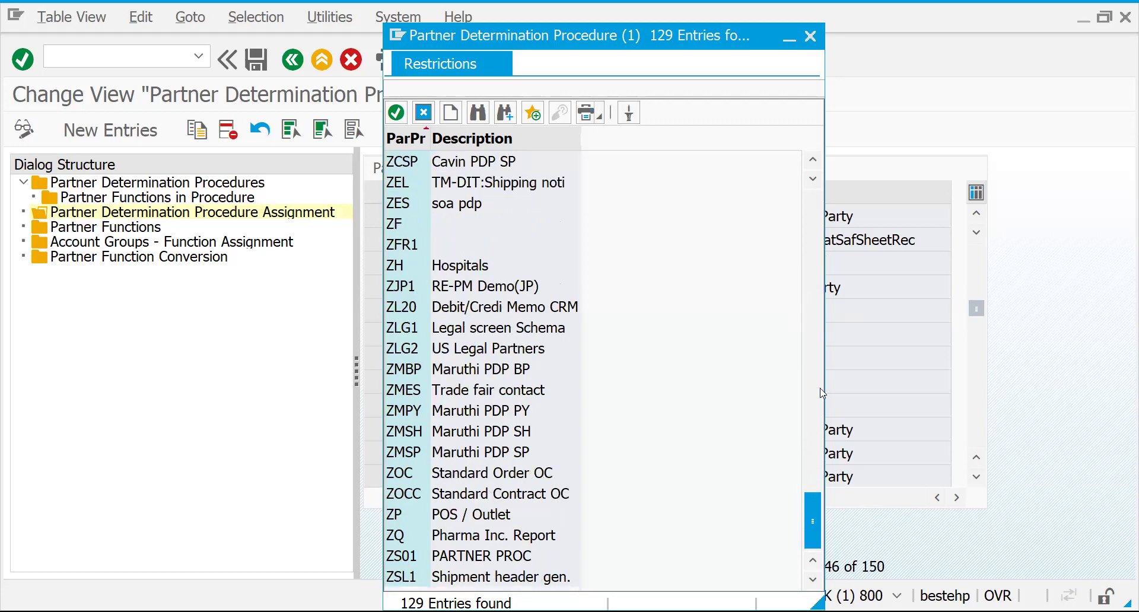
pyautogui.press('Escape')
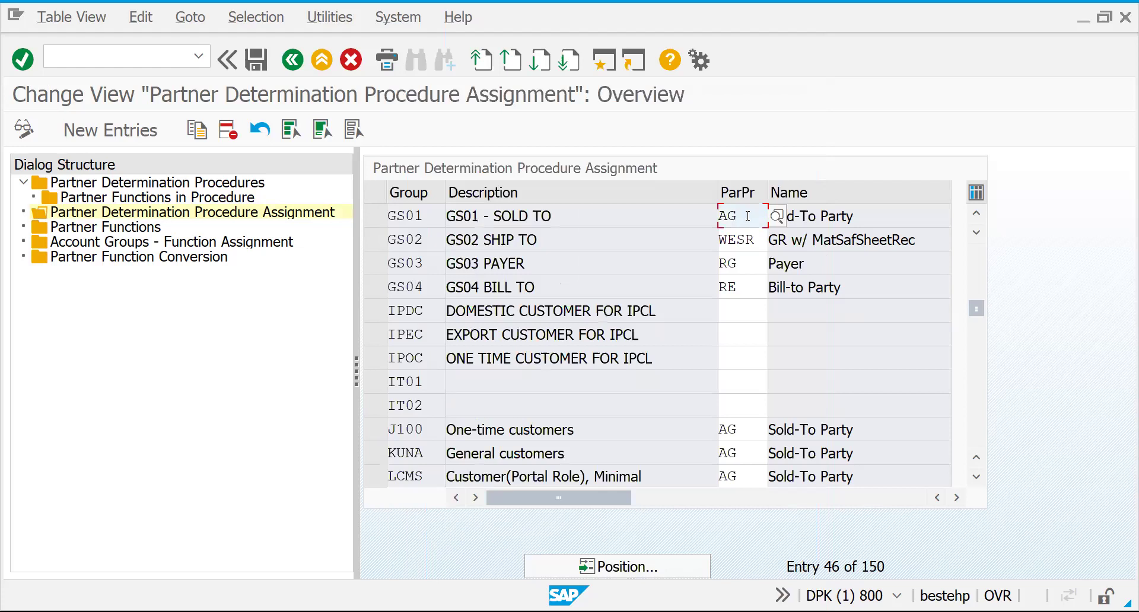
# Clear the partner determination procedure of account group GS01 and save the assignment
pyautogui.write('GS')
pyautogui.press('BackSpace')
pyautogui.press('BackSpace')
pyautogui.click(457, 240)
pyautogui.hotkey('ctrl', 's')
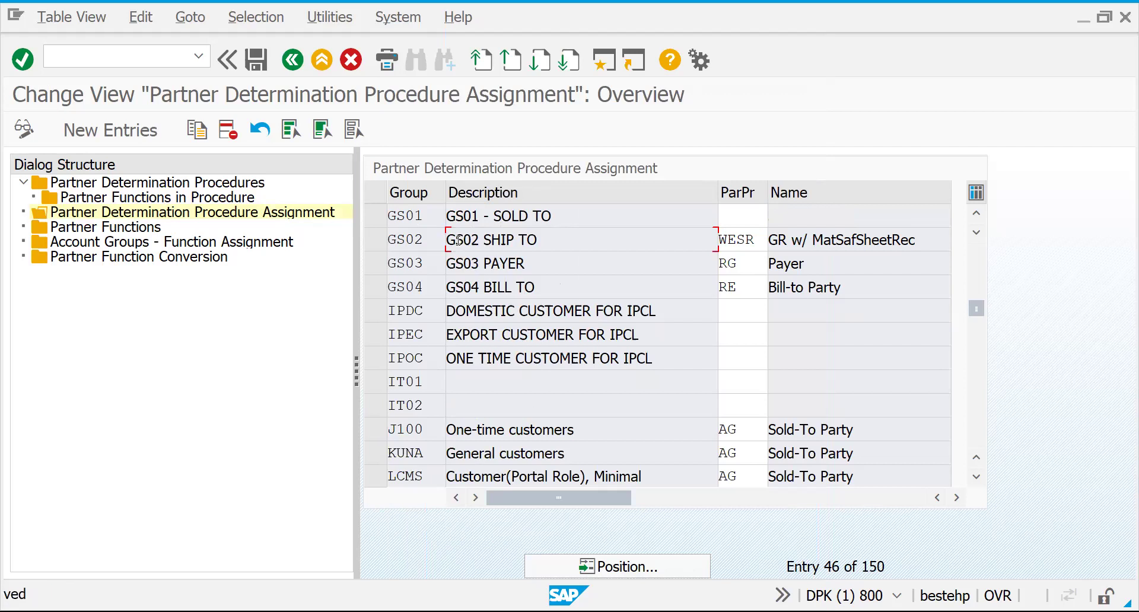
# Check the partner functions in procedure ZS01, and assign ZS01 to account group GS01 and save
pyautogui.doubleClick(184, 196)
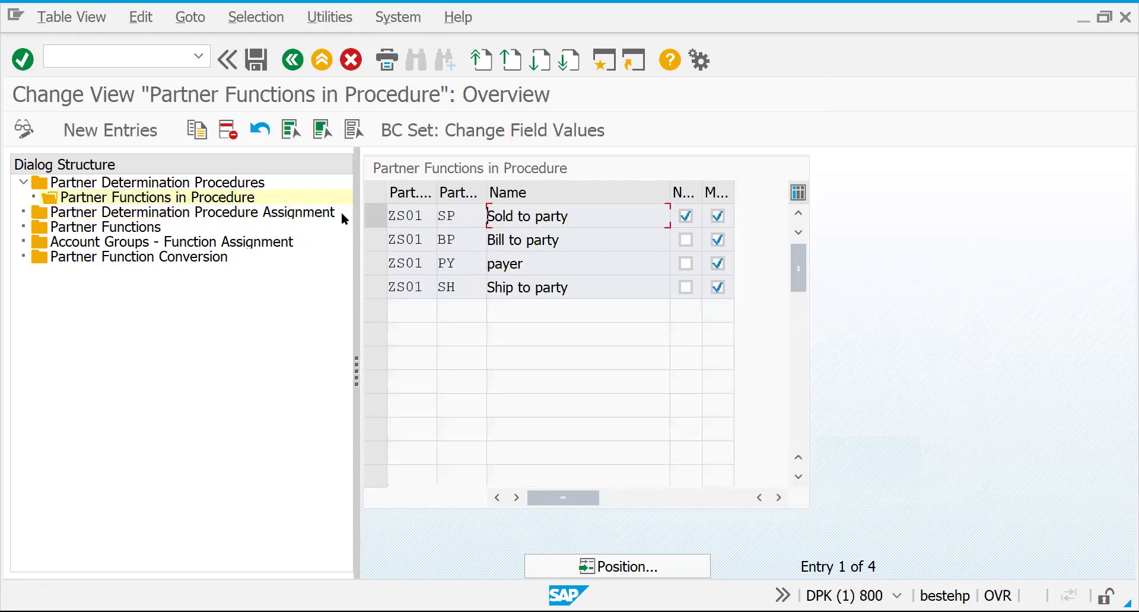
pyautogui.doubleClick(164, 216)
pyautogui.click(753, 222)
pyautogui.write('ZS01')
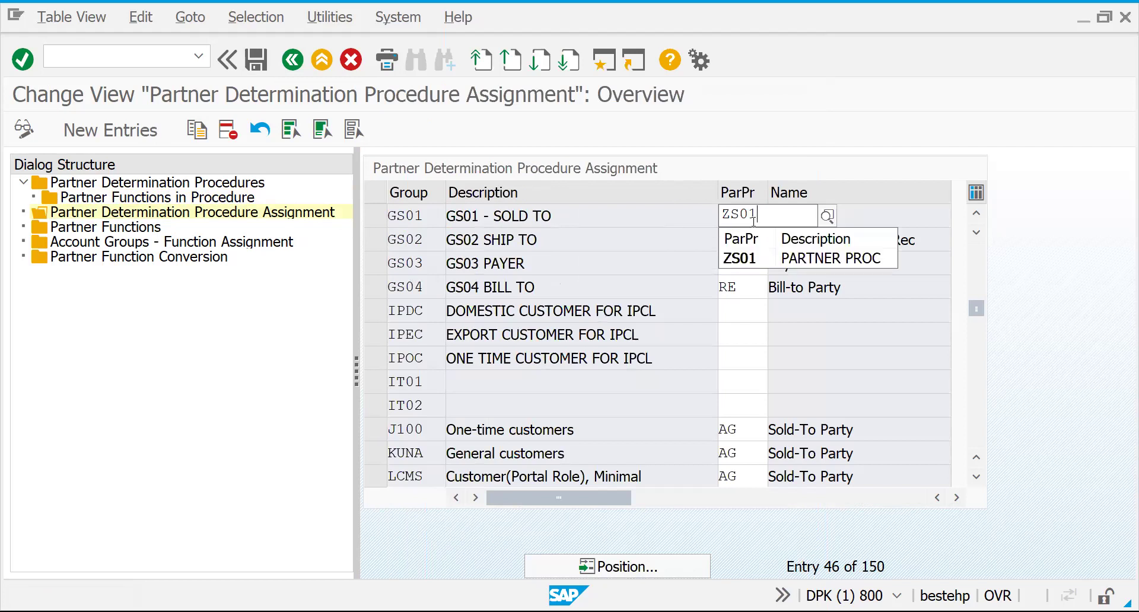
pyautogui.press('Return')
pyautogui.hotkey('ctrl', 's')
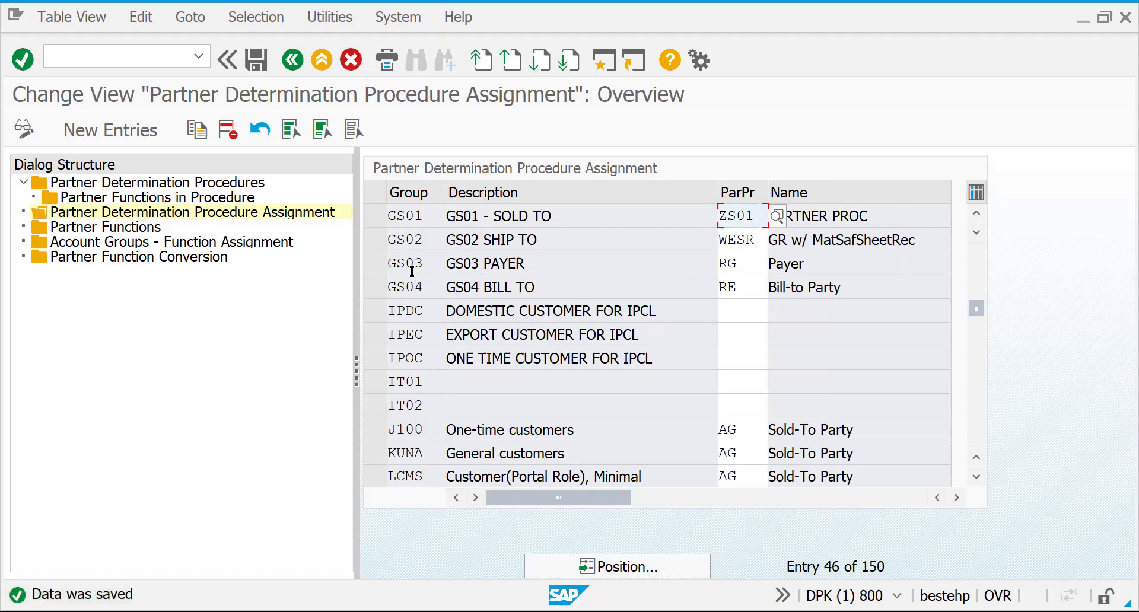
pyautogui.click(406, 241)
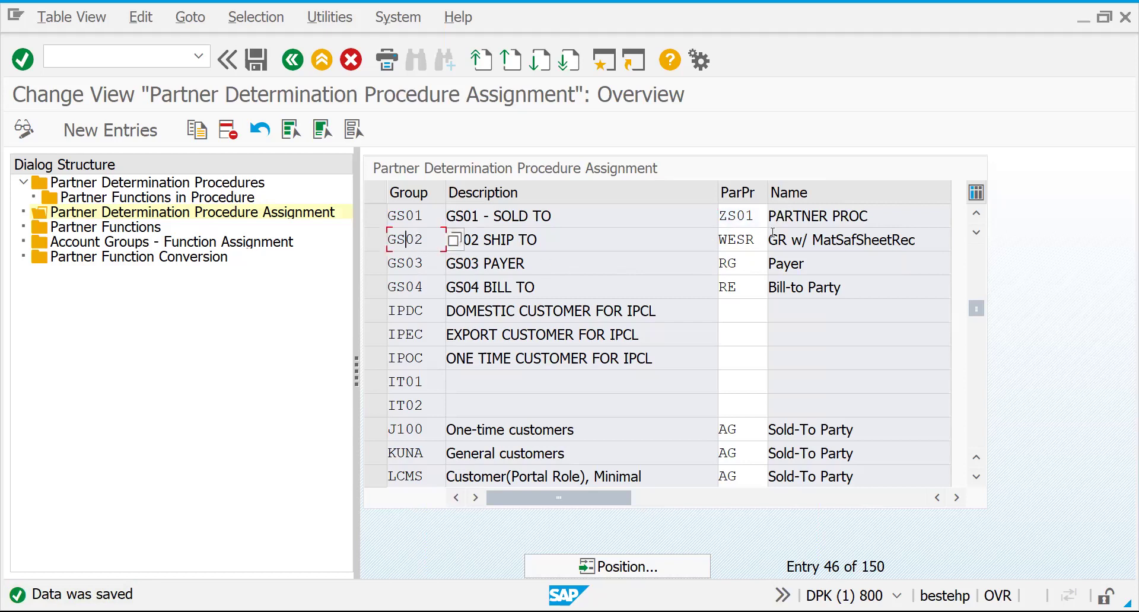
pyautogui.press('Tab')
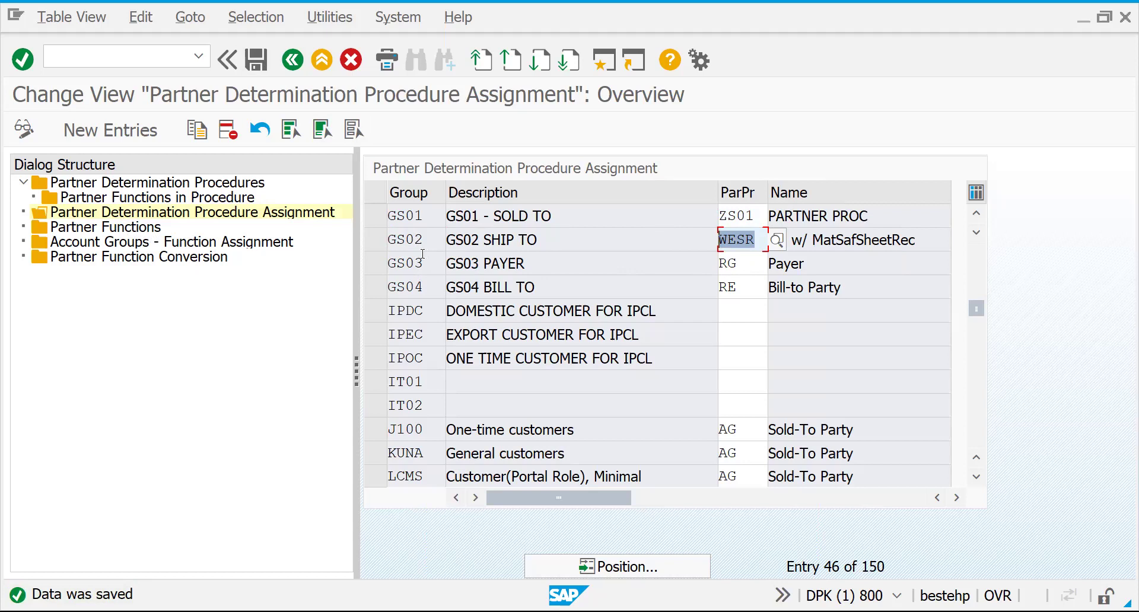
pyautogui.click(415, 216)
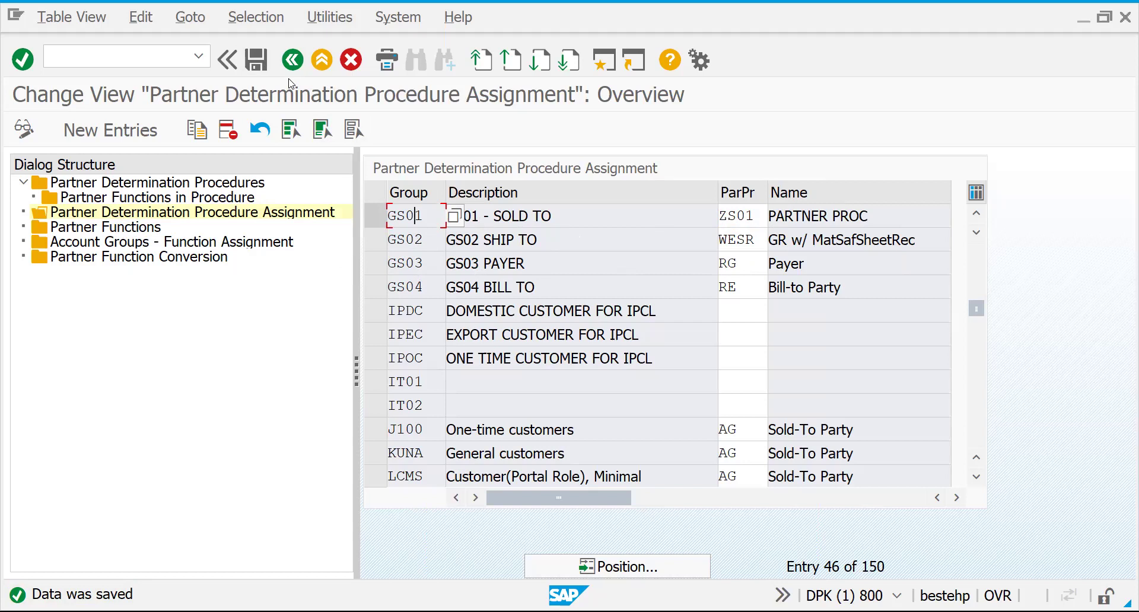
# Open transaction XD01 in a new session and choose account group GS01 - SOLD TO for the customer
pyautogui.click(128, 57)
pyautogui.write('/OXD')
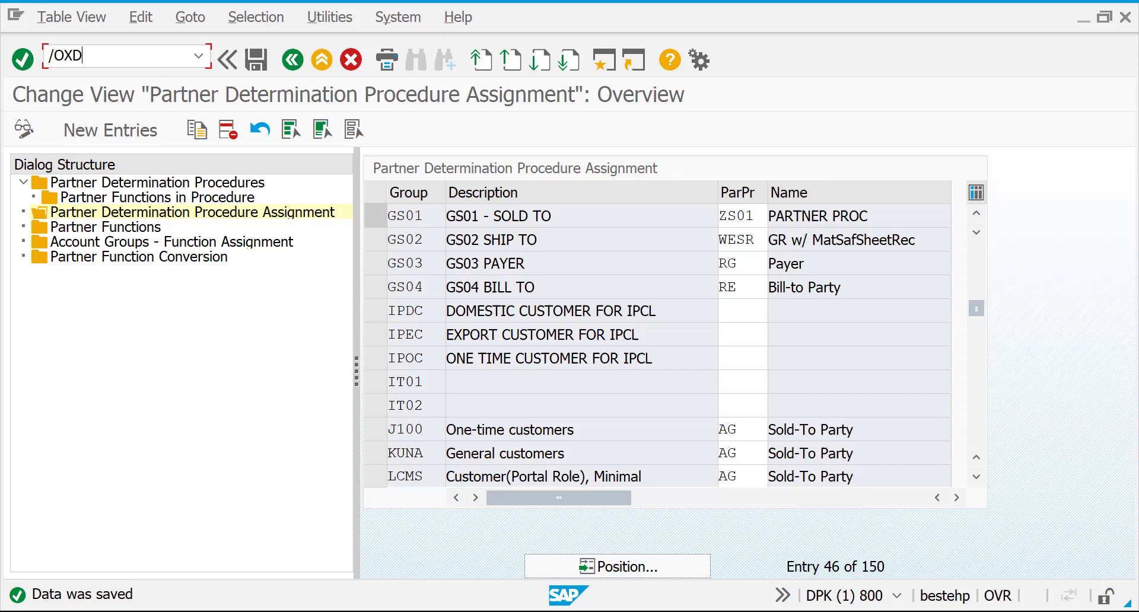
pyautogui.write('01')
pyautogui.press('Return')
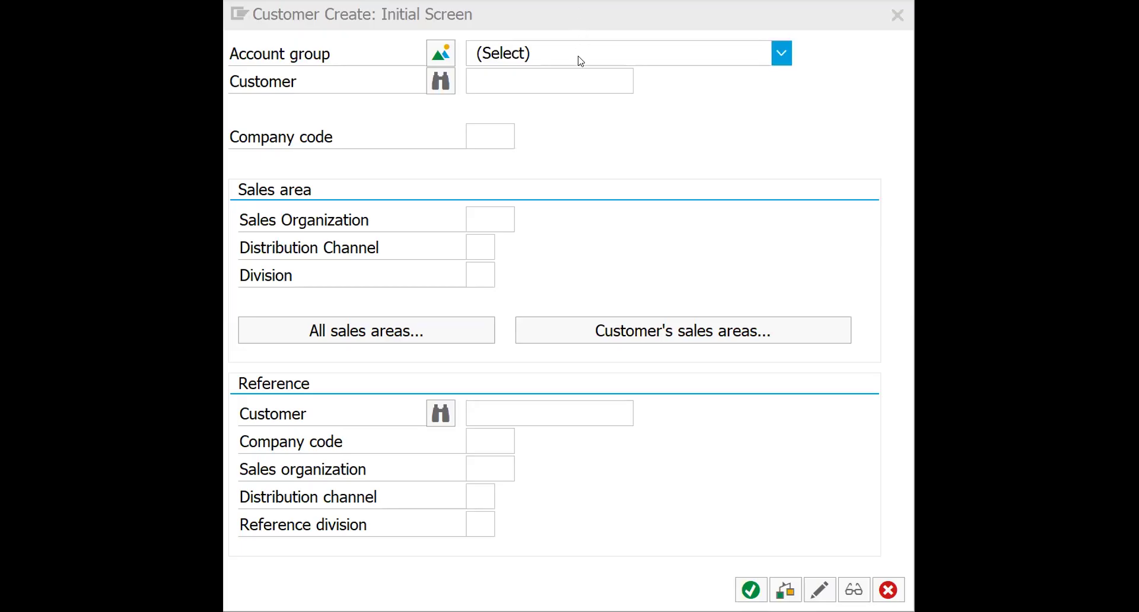
pyautogui.click(581, 60)
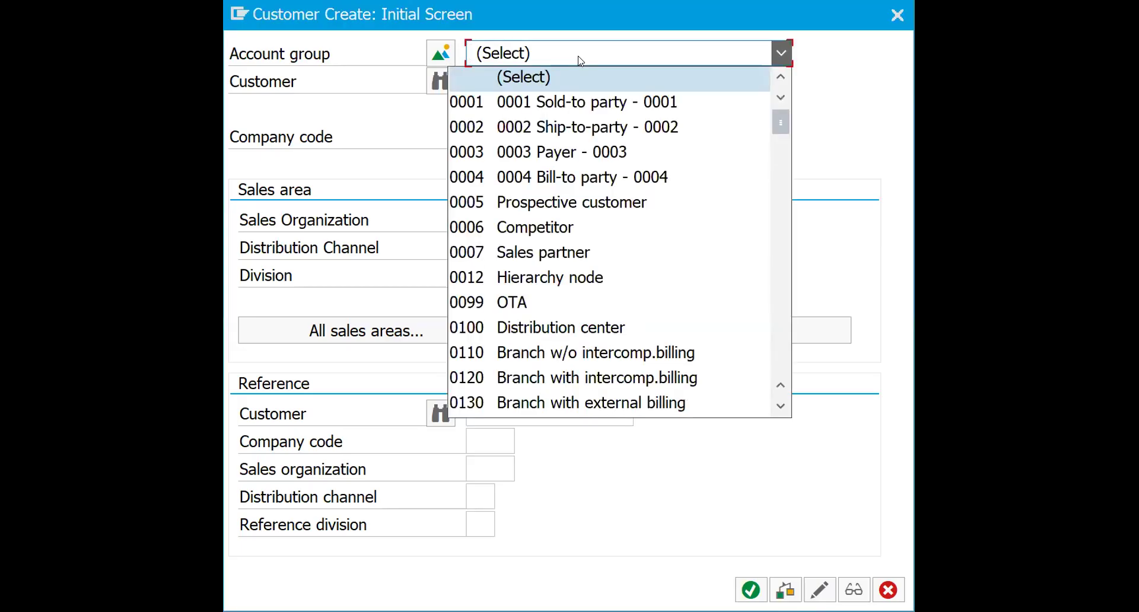
pyautogui.press('g')
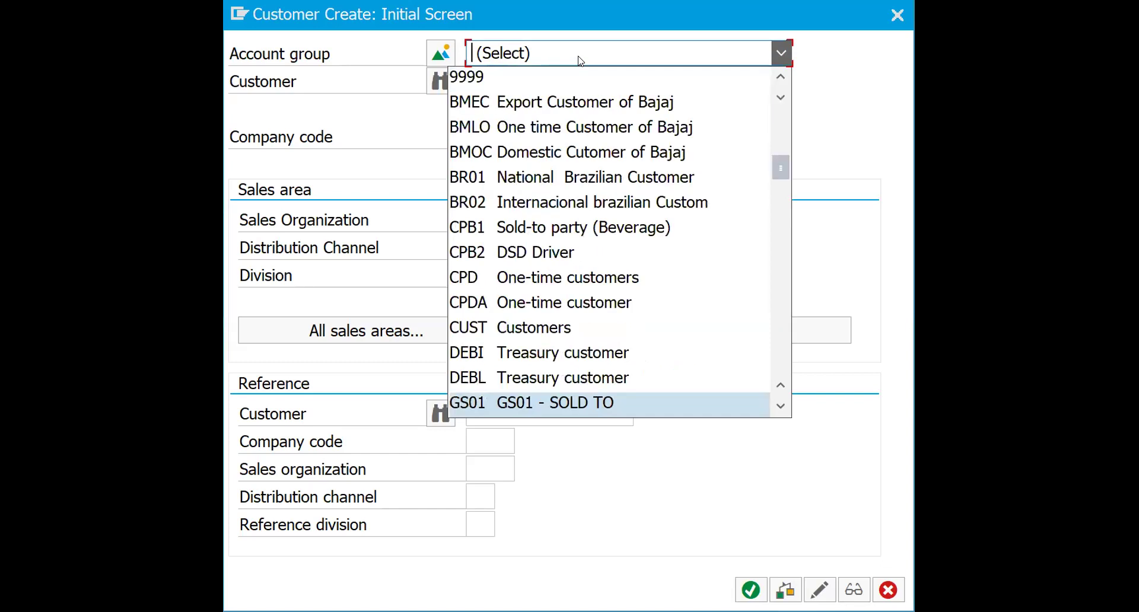
pyautogui.click(540, 402)
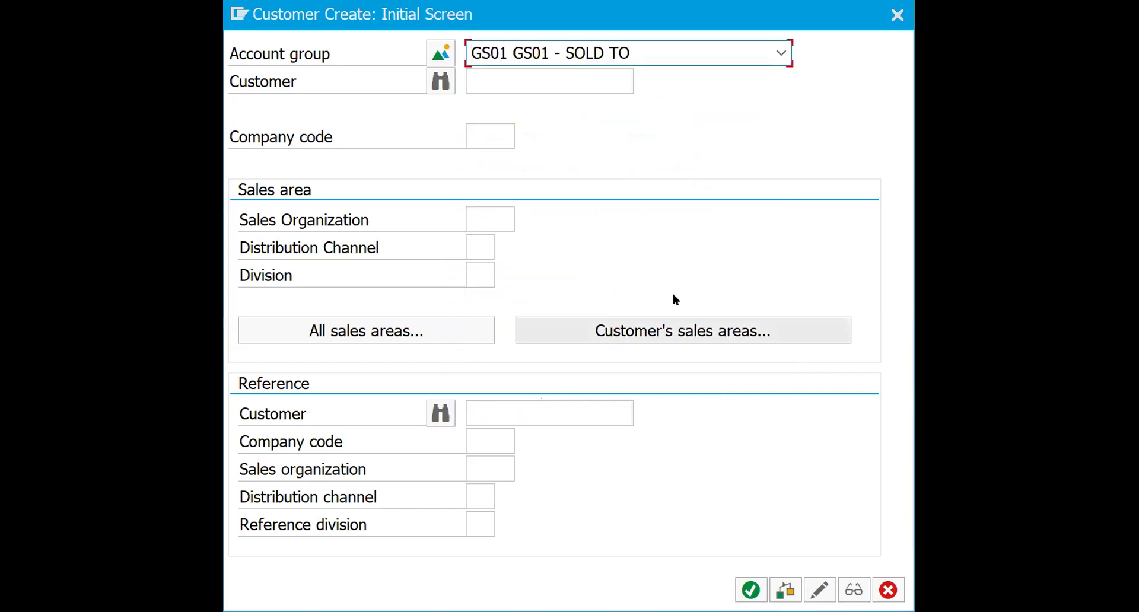
# Set company code GS01 and the sales area with sales organization GS01, distribution channel G1 and division GC
pyautogui.click(493, 134)
pyautogui.click(488, 159)
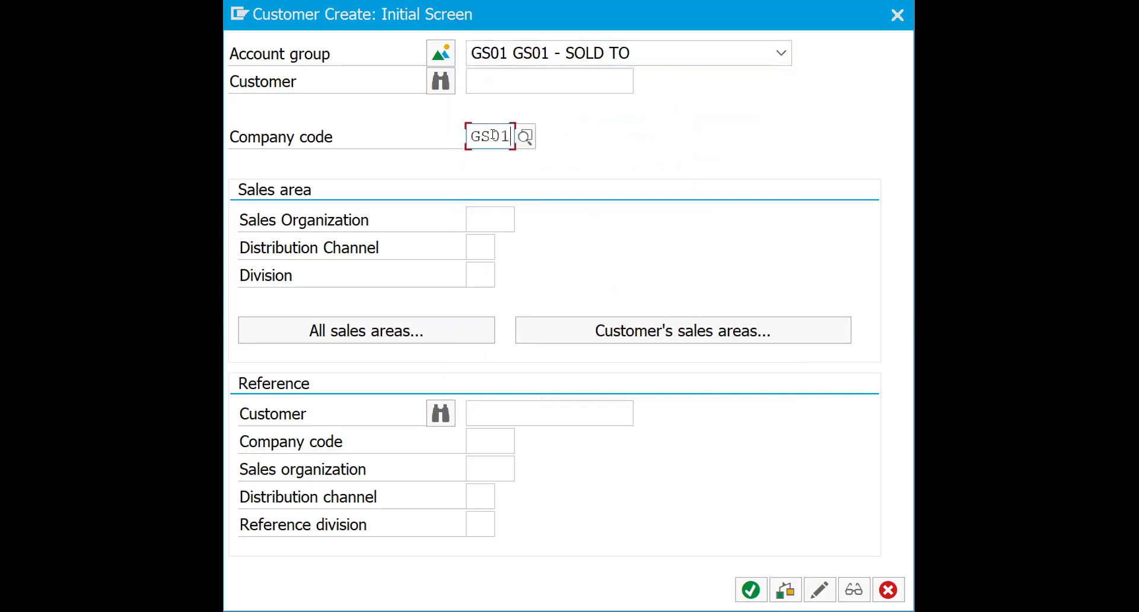
pyautogui.click(483, 221)
pyautogui.press('Return')
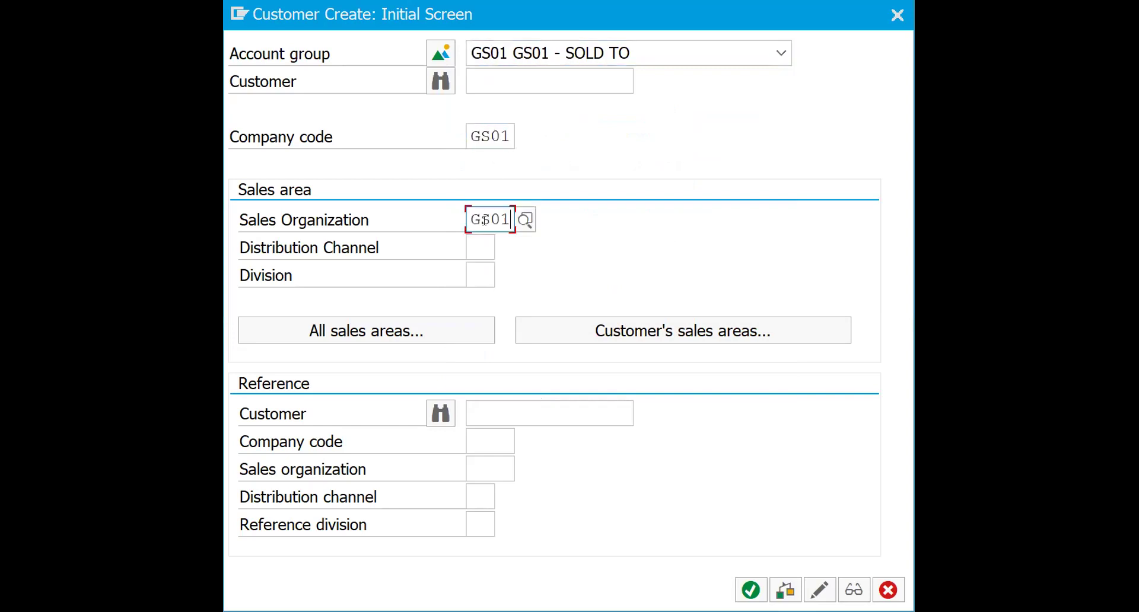
pyautogui.press('Tab')
pyautogui.press('Down')
pyautogui.press('Return')
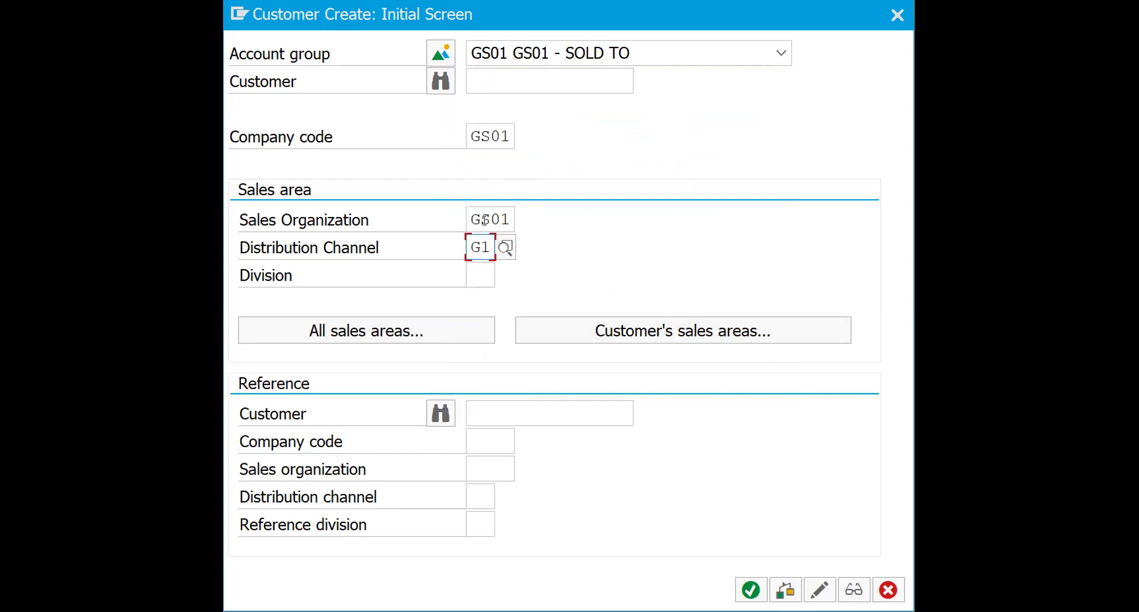
pyautogui.press('Tab')
pyautogui.press('Down')
pyautogui.press('Return')
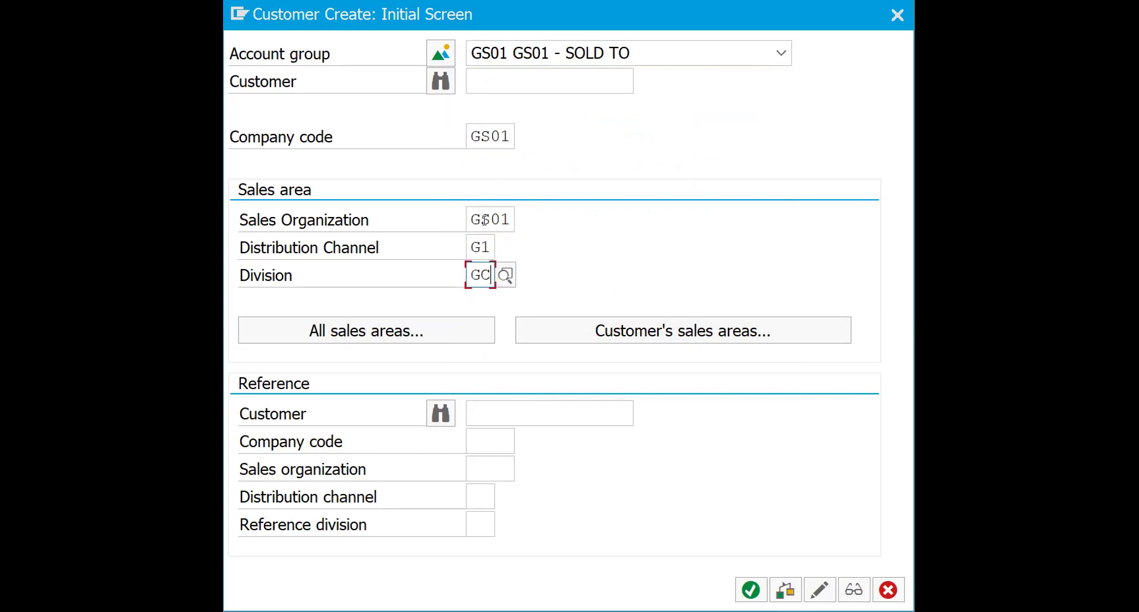
# Try to display the customer's sales areas, and continue customer creation with the entered data
pyautogui.click(624, 334)
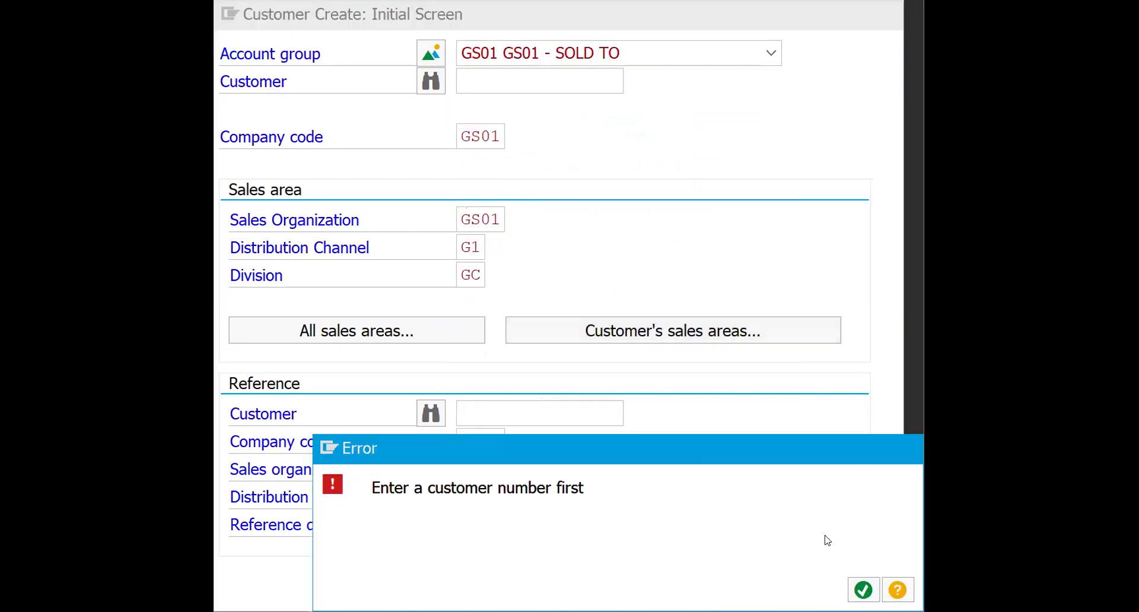
pyautogui.click(864, 591)
pyautogui.click(749, 589)
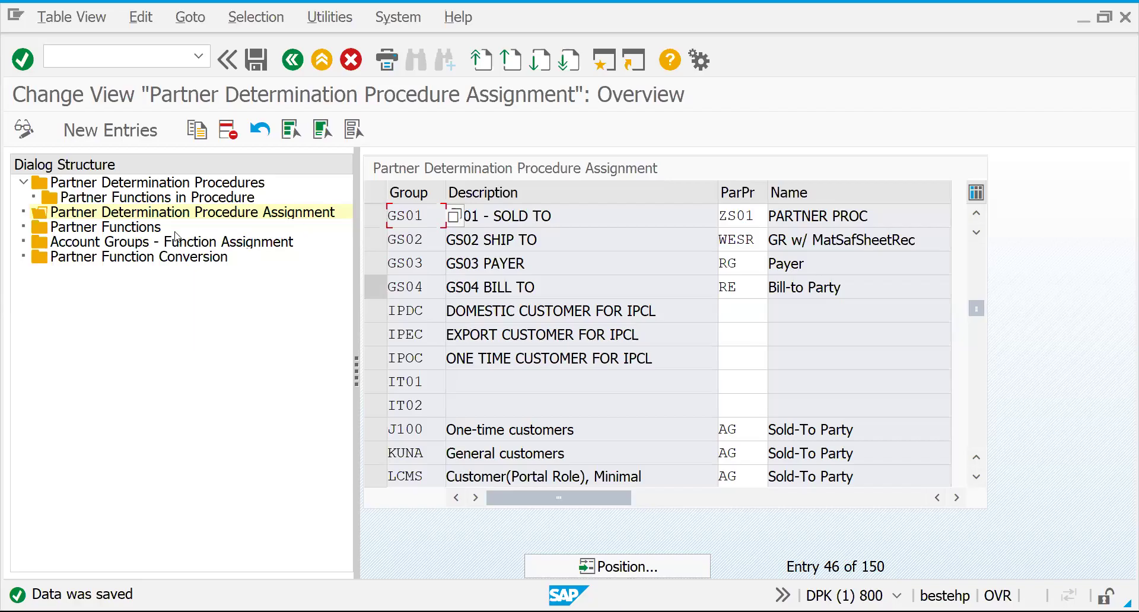
# Start new entries in Account Groups - Function Assignment and assign partner function SP to account group GS01
pyautogui.doubleClick(153, 243)
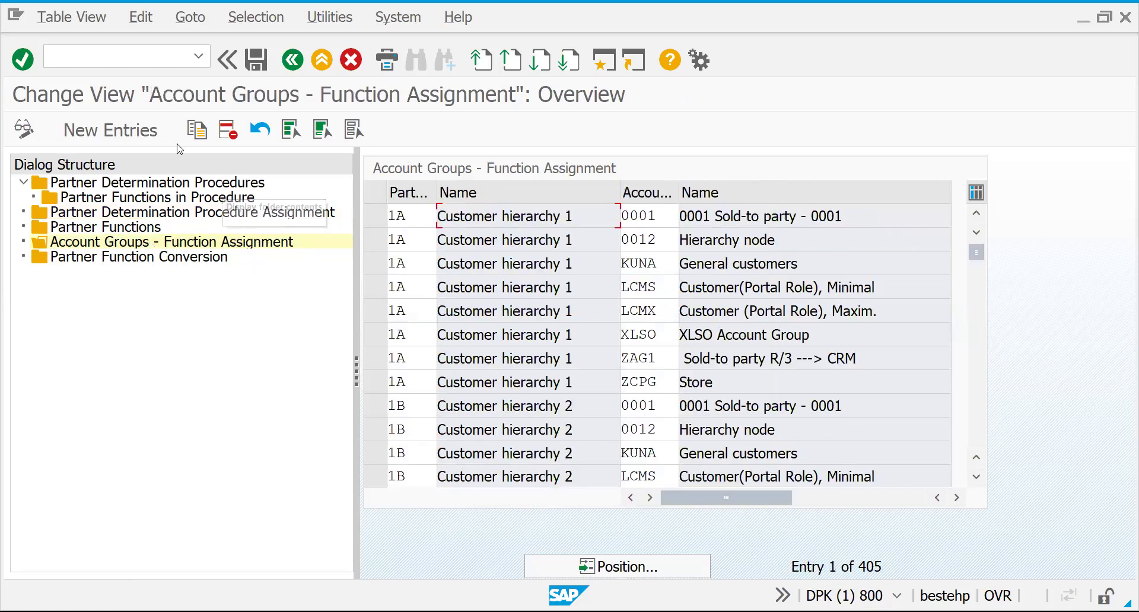
pyautogui.click(135, 143)
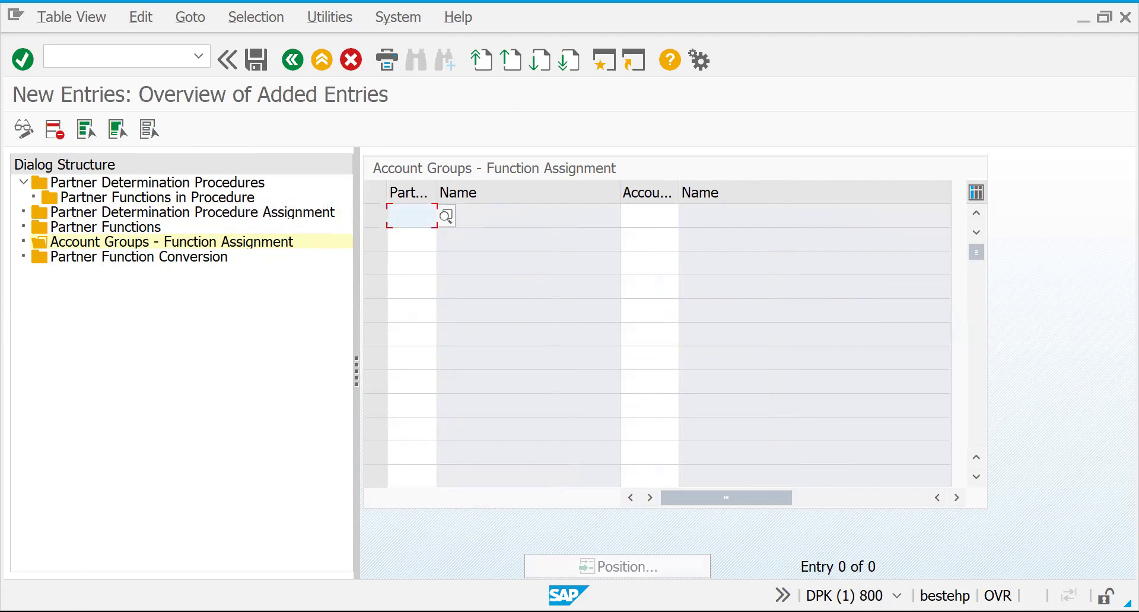
pyautogui.write('SP')
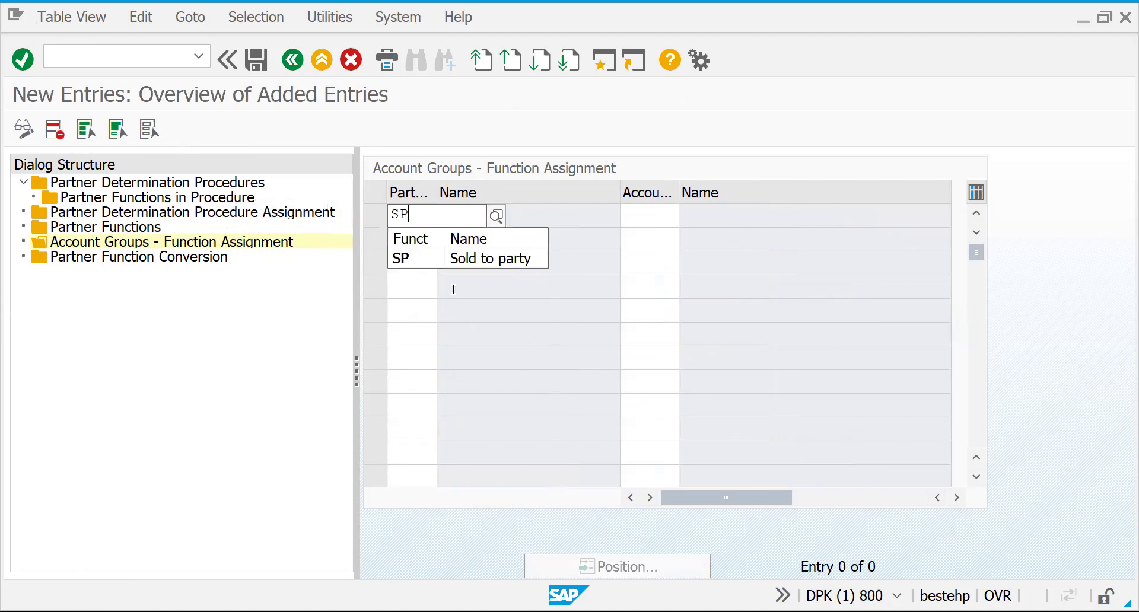
pyautogui.click(449, 260)
pyautogui.click(637, 221)
pyautogui.write('GS01')
pyautogui.press('Return')
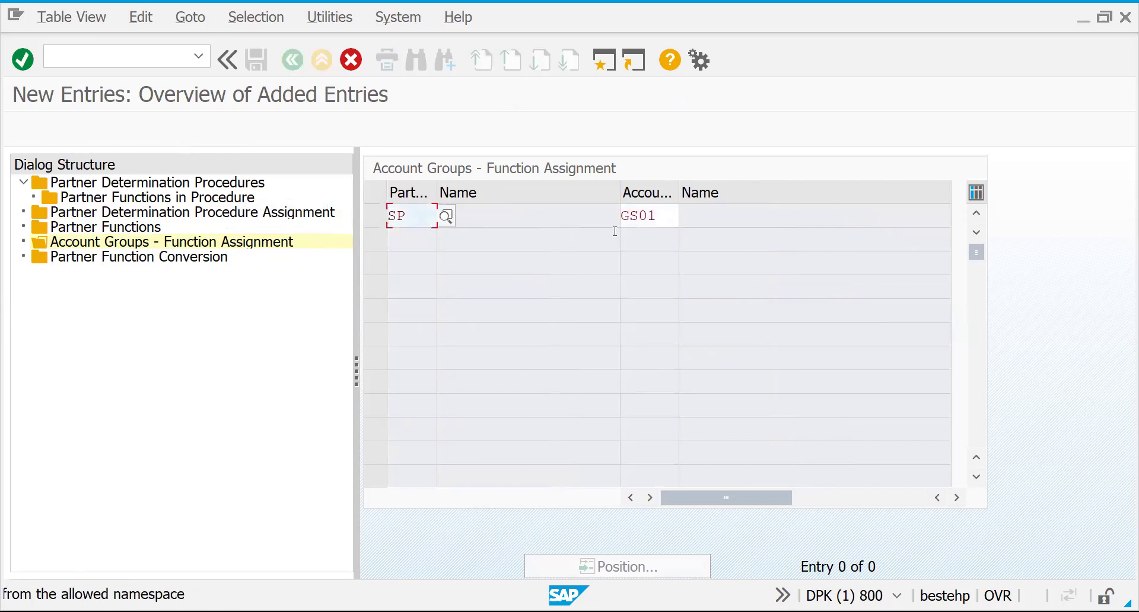
pyautogui.press('Return')
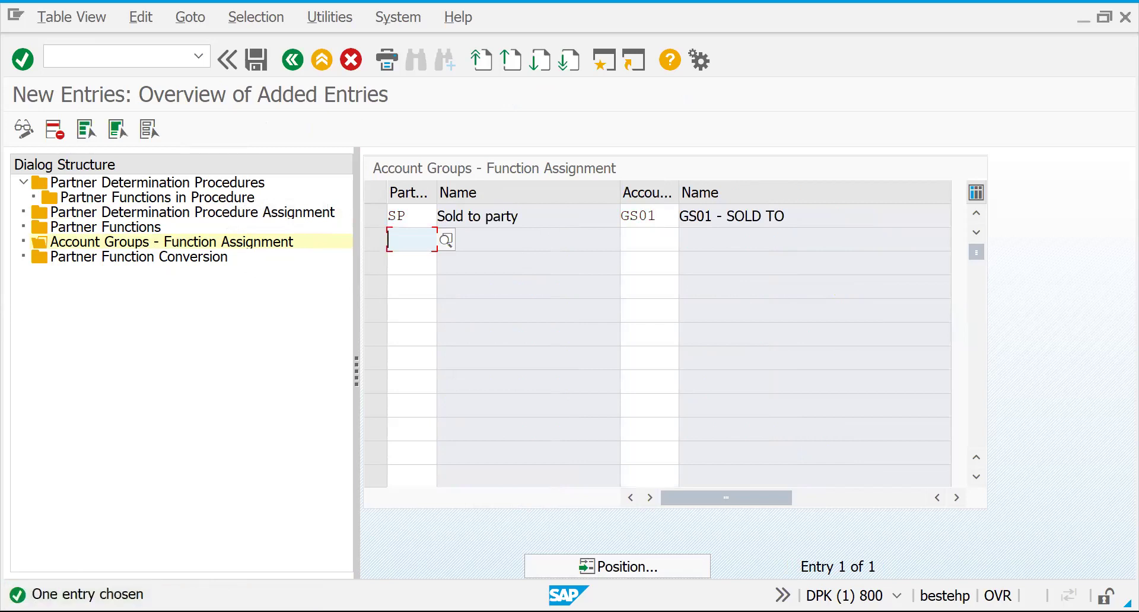
# Assign partner function SH to account group GS01 and save the entry
pyautogui.write('SH')
pyautogui.press('Tab')
pyautogui.write('GS01')
pyautogui.press('Return')
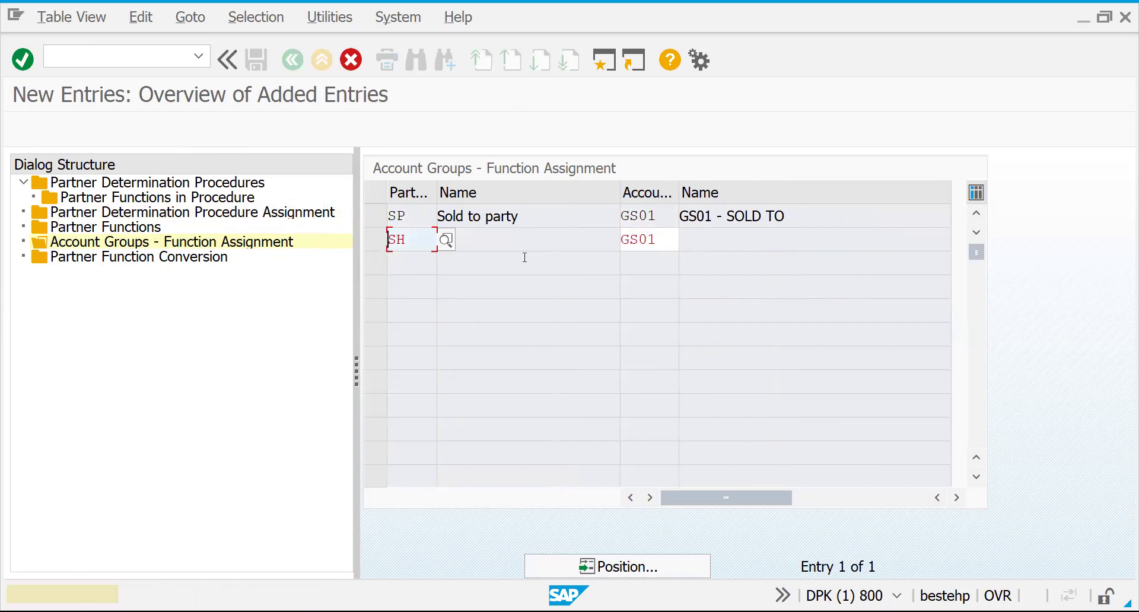
pyautogui.press('Return')
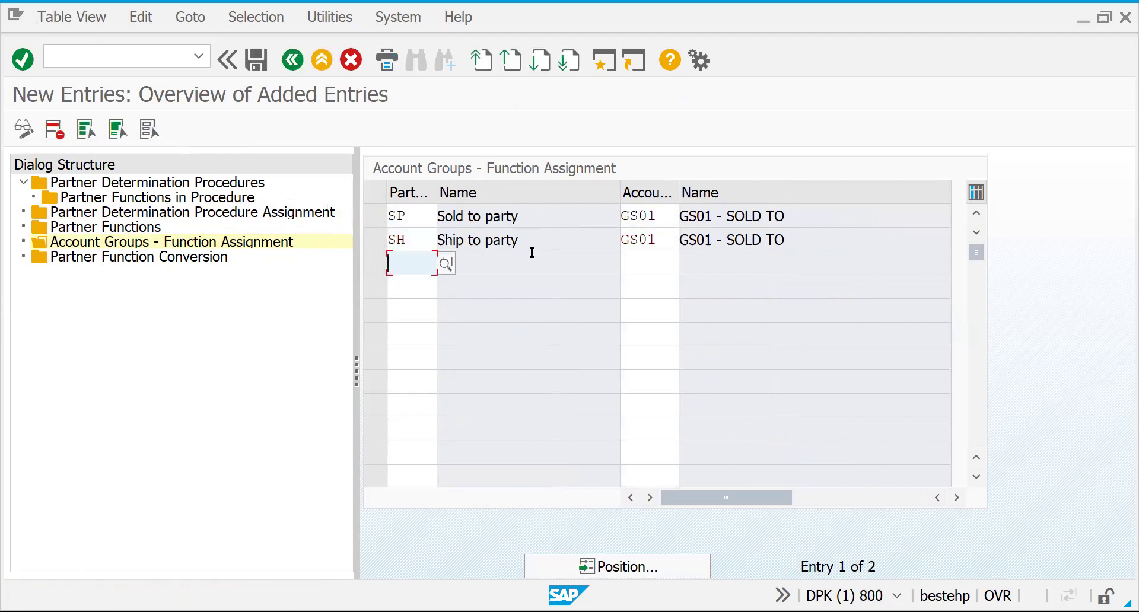
pyautogui.hotkey('ctrl', 's')
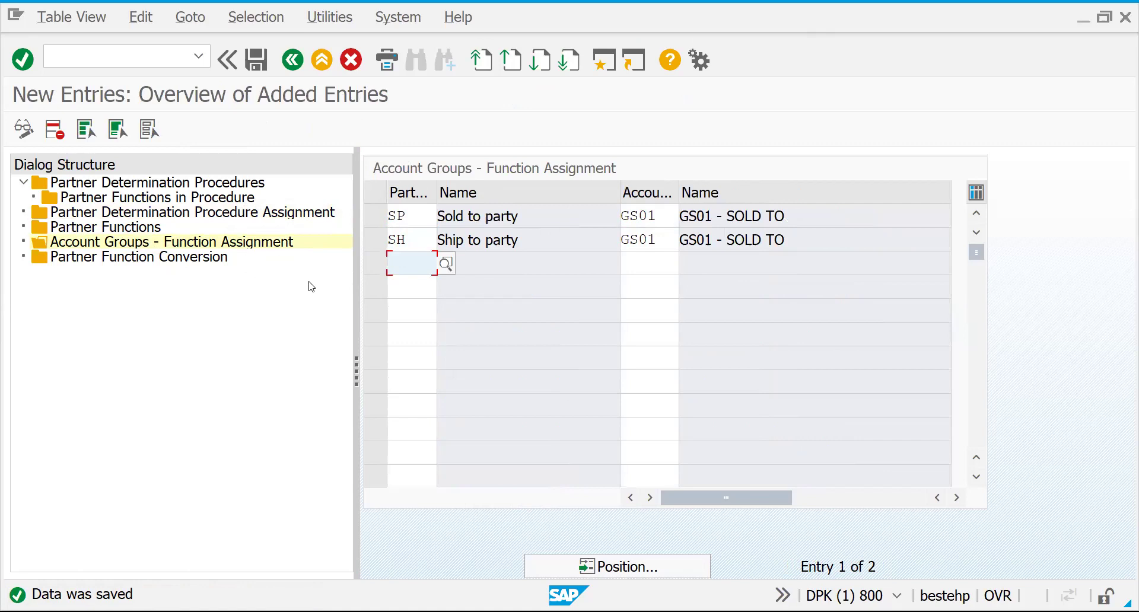
# Assign partner function PY to account group GS01 and save the entry
pyautogui.write('PY')
pyautogui.press('Tab')
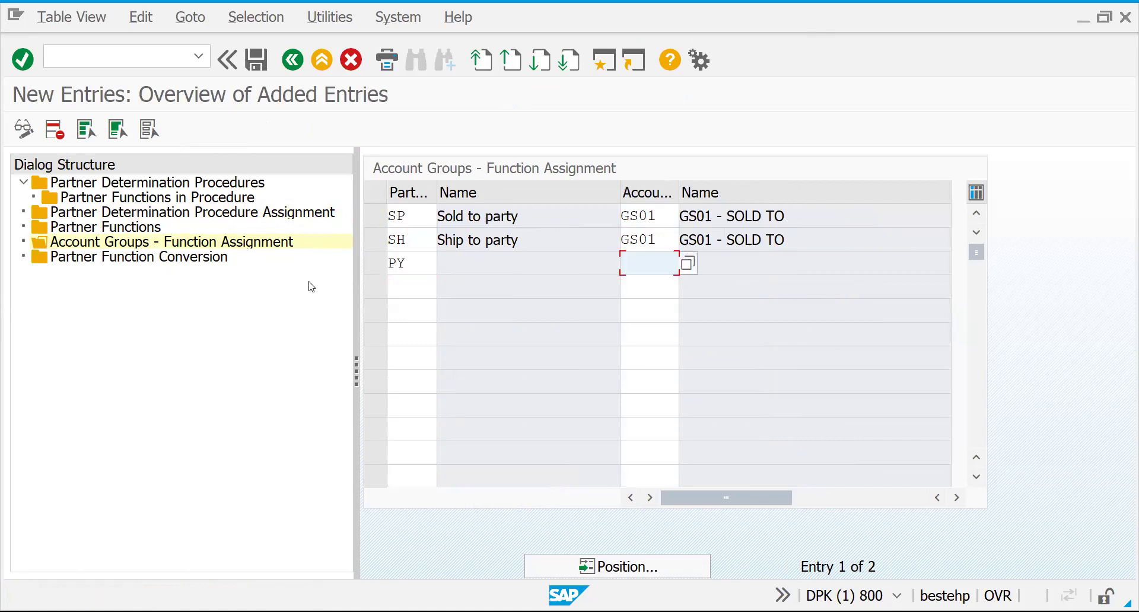
pyautogui.write('GS01')
pyautogui.press('Return')
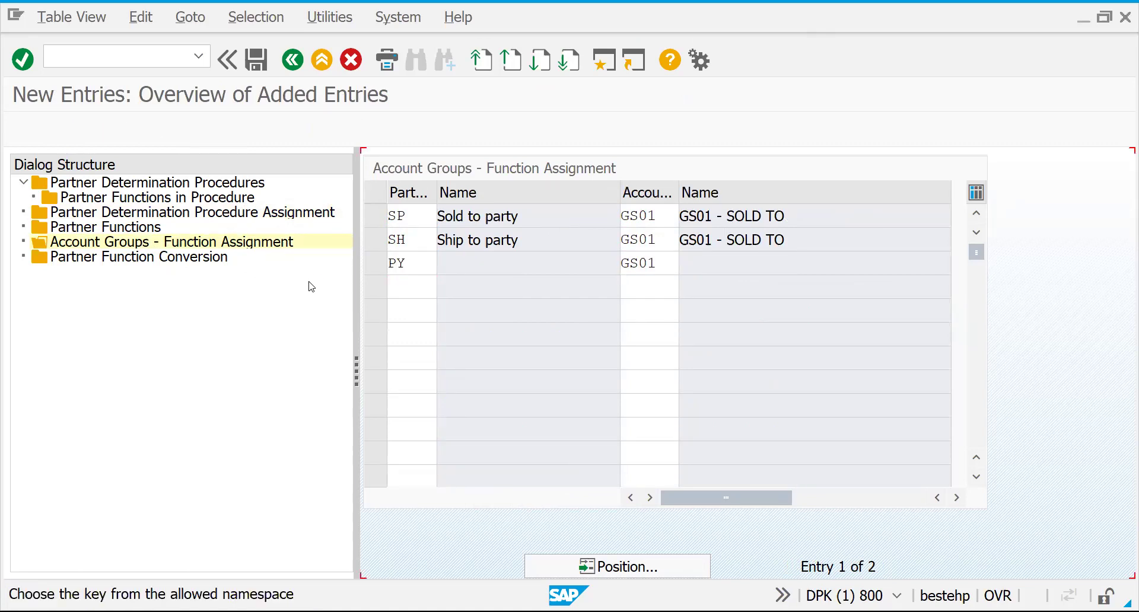
pyautogui.press('Return')
pyautogui.hotkey('ctrl', 's')
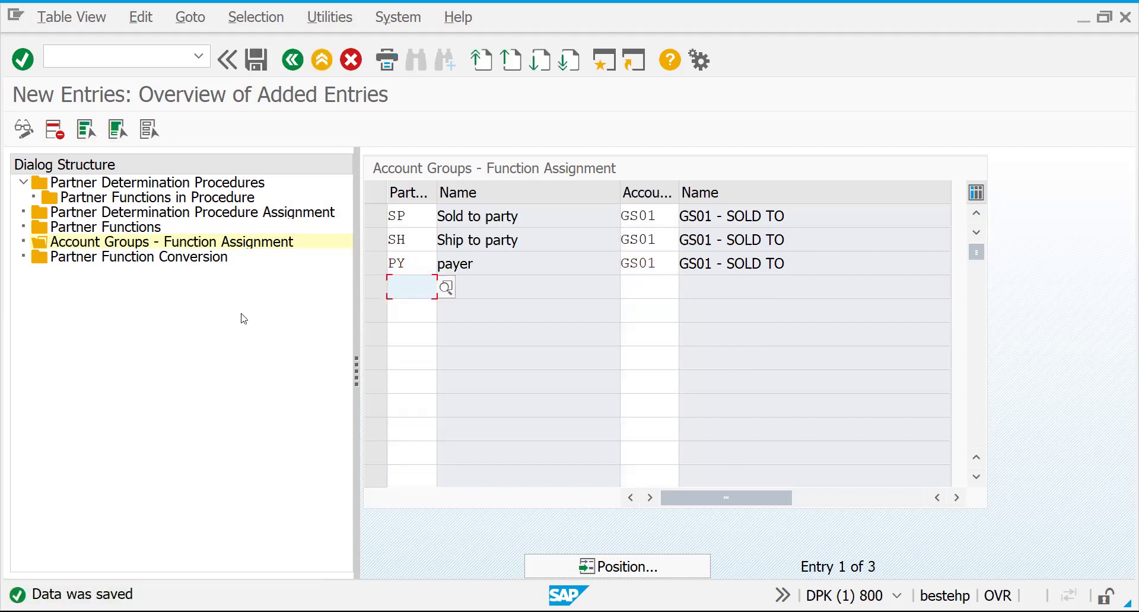
# Switch to the customer creation session, restart transaction XD01 and continue with account group GS01 and its prefilled sales area
pyautogui.click(703, 96)
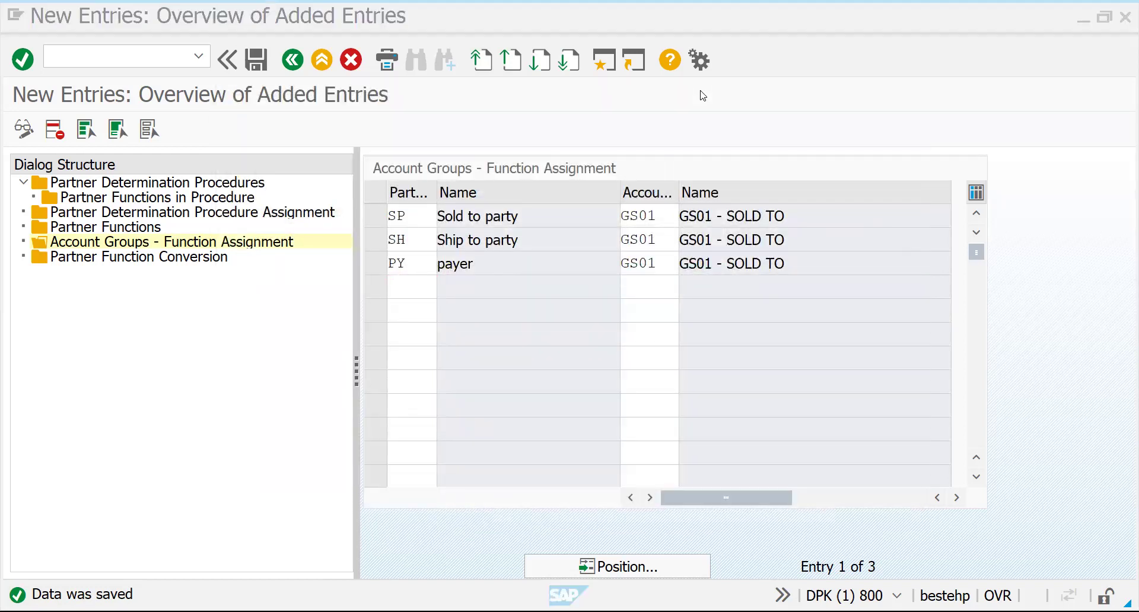
pyautogui.hotkey('alt', 'Tab')
pyautogui.click(116, 61)
pyautogui.write('/nxd01')
pyautogui.press('Return')
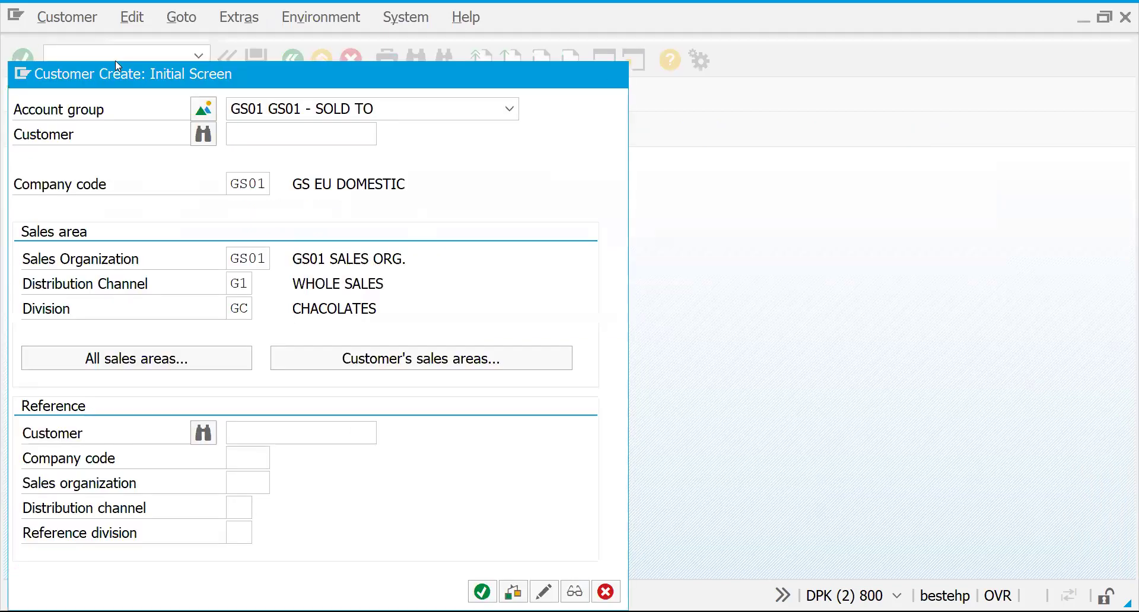
pyautogui.press('Return')
# Set the customer's title to Mr. and fill the two name lines with KING CO LTD and WHOLE SELLERS
pyautogui.write('M')
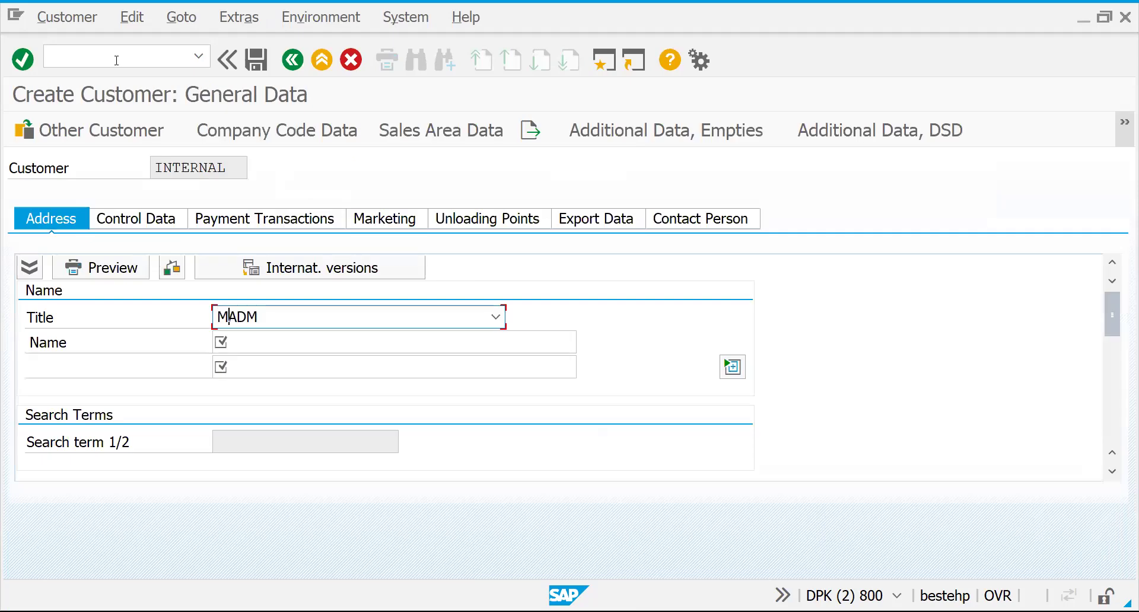
pyautogui.write('r.')
pyautogui.press('Tab')
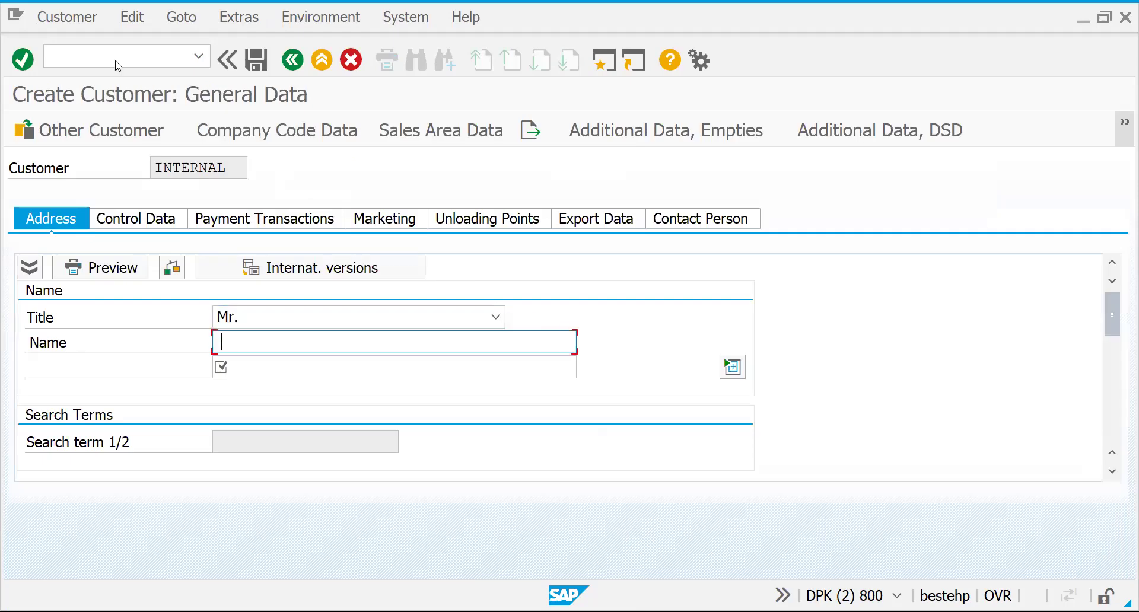
pyautogui.press('Down')
pyautogui.press('Return')
pyautogui.press('Tab')
pyautogui.press('Down')
pyautogui.press('Return')
pyautogui.press('Return')
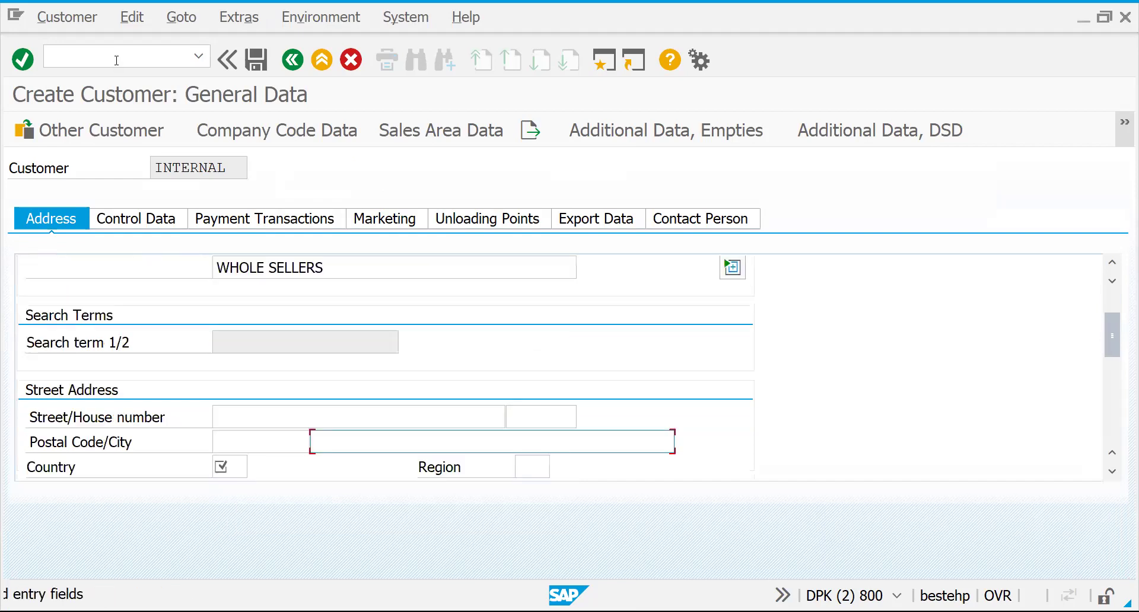
pyautogui.press('Down')
pyautogui.press('Return')
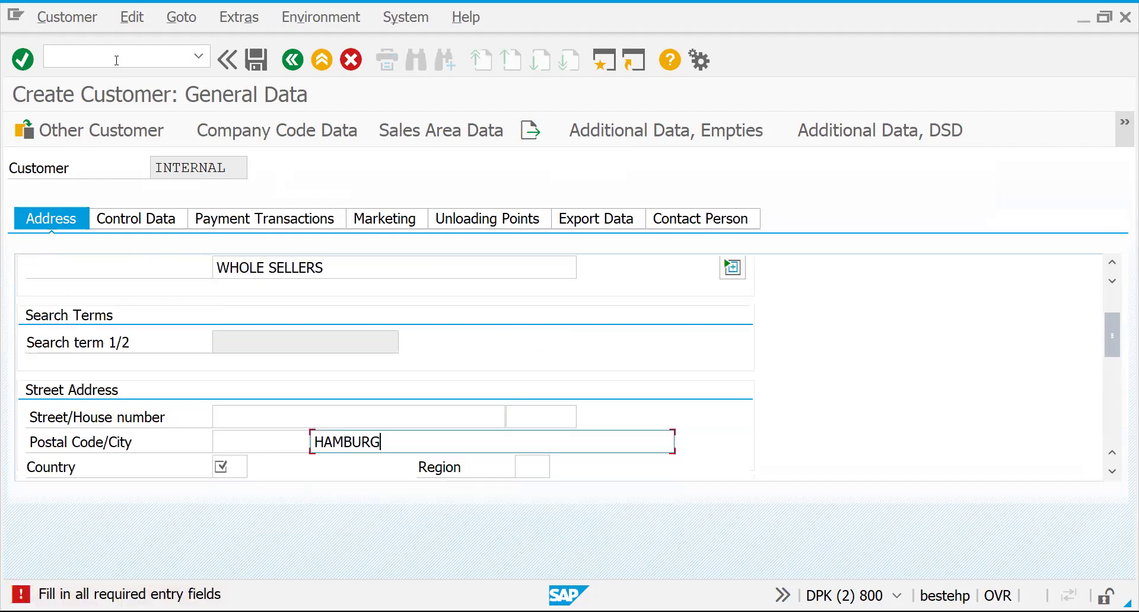
pyautogui.press('Tab')
pyautogui.press('Down')
pyautogui.press('Return')
pyautogui.press('Tab')
pyautogui.press('Down')
pyautogui.press('Return')
pyautogui.press('Return')
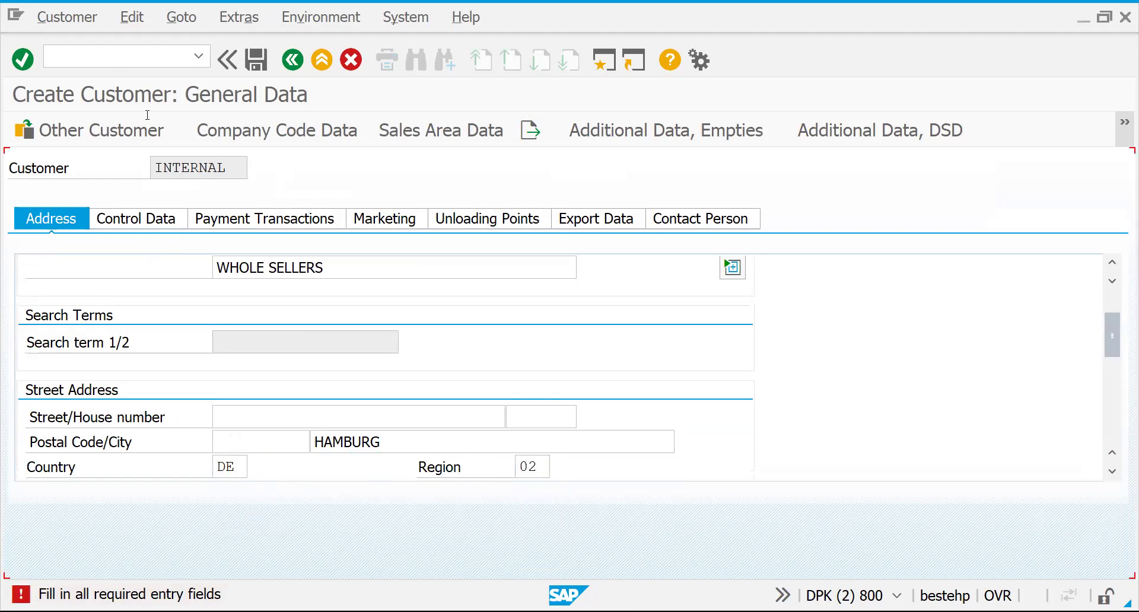
pyautogui.press('Down')
pyautogui.press('Return')
pyautogui.press('Return')
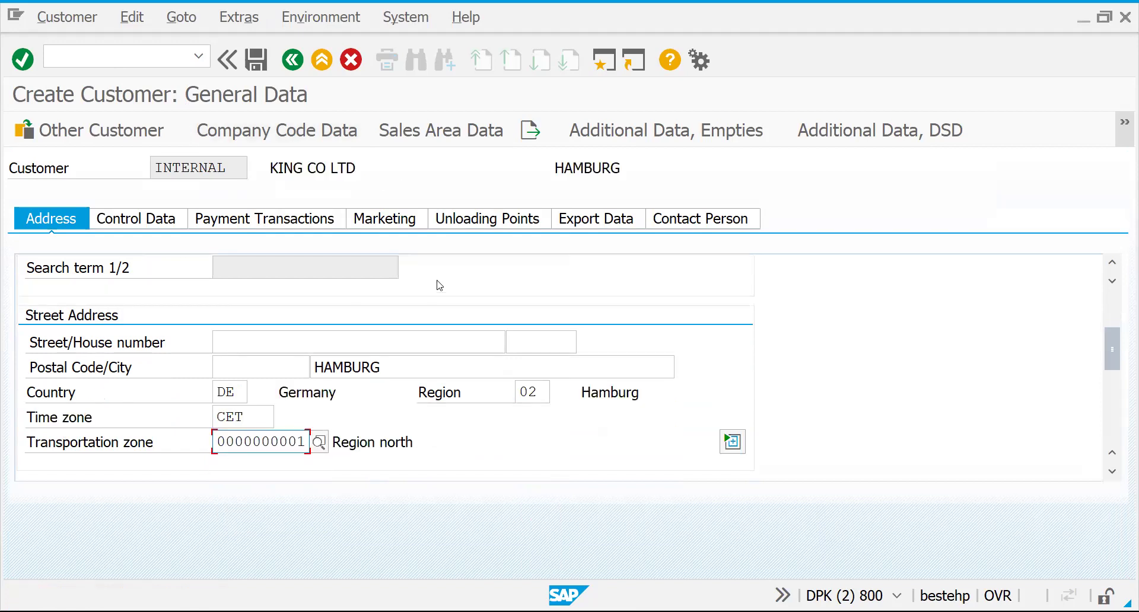
# Go to the customer's sales area data and set the delivery priority in the shipping data to 01
pyautogui.click(407, 124)
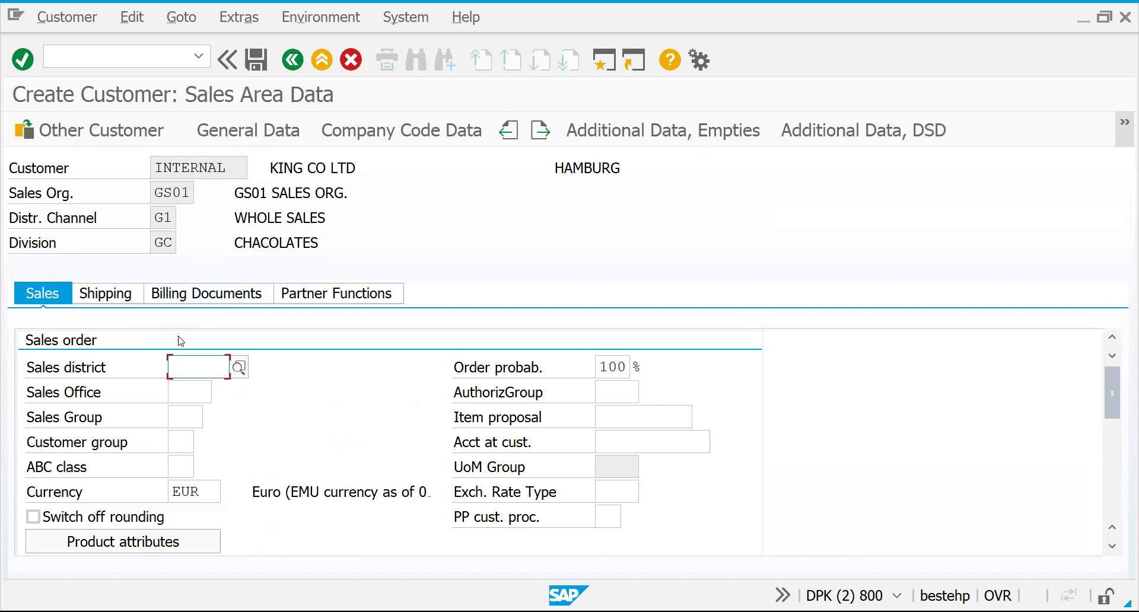
pyautogui.press('Return')
pyautogui.write('1')
pyautogui.press('Return')
pyautogui.click(105, 297)
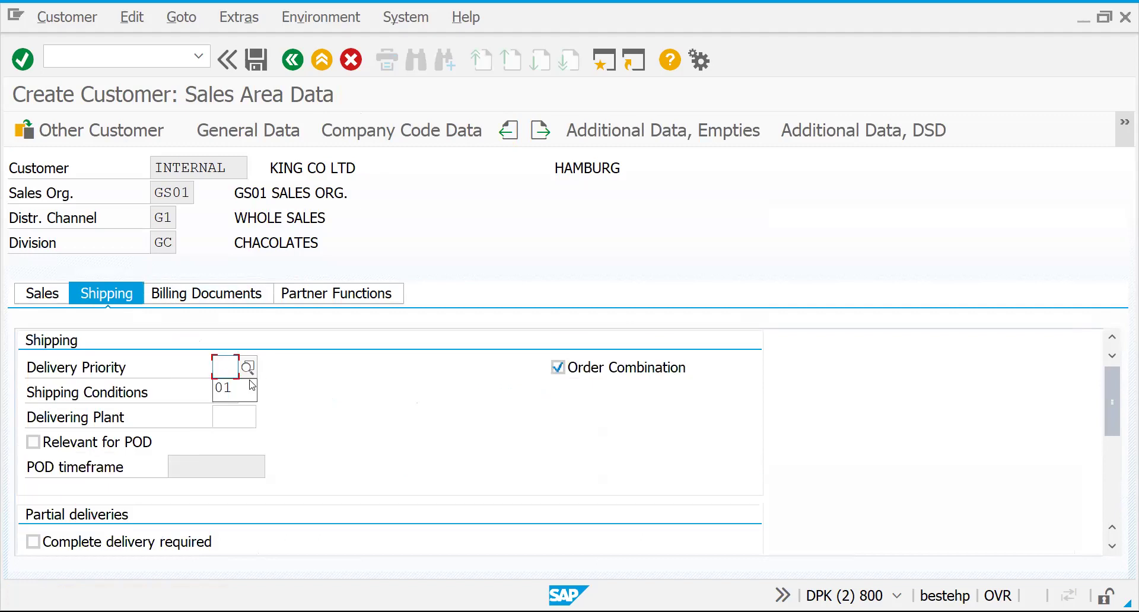
pyautogui.click(251, 387)
pyautogui.press('Return')
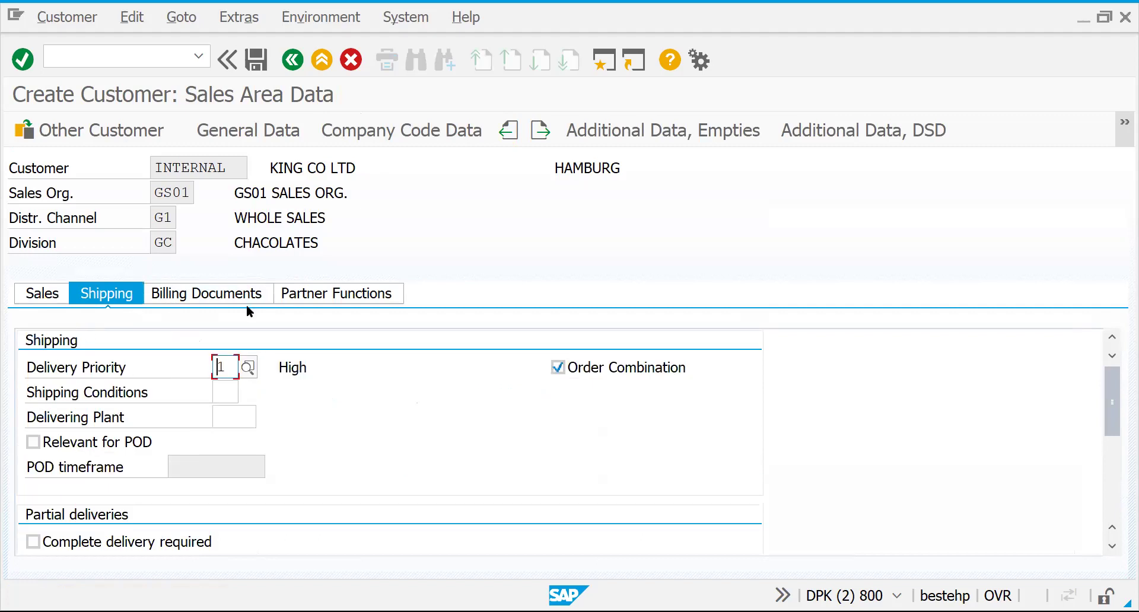
# Show the customer's partner functions and try to save the customer with the bill-to party number left empty
pyautogui.click(313, 297)
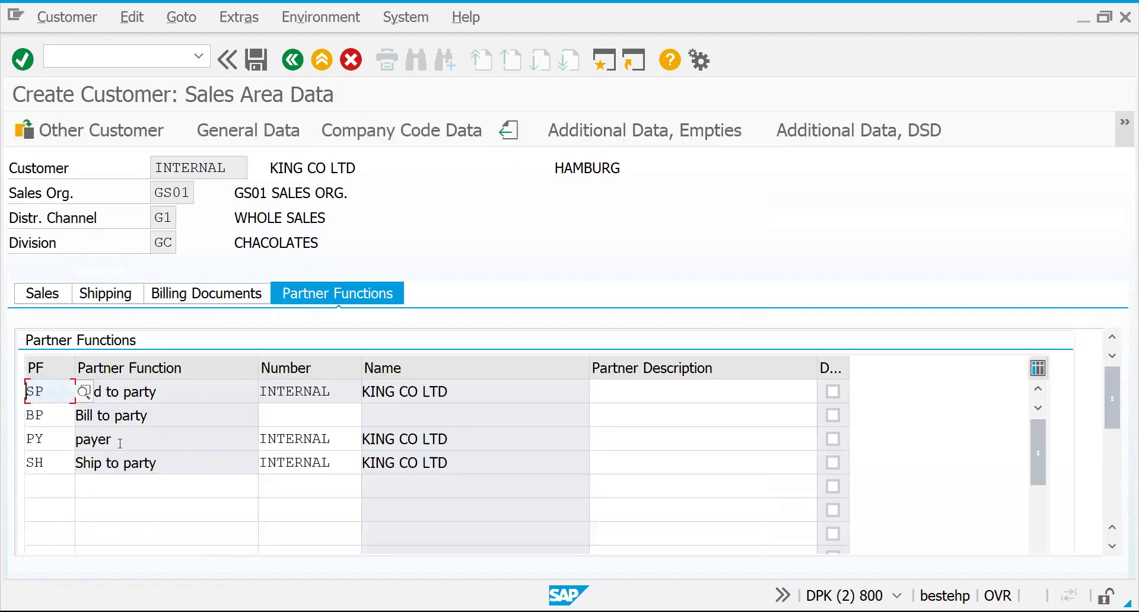
pyautogui.click(267, 421)
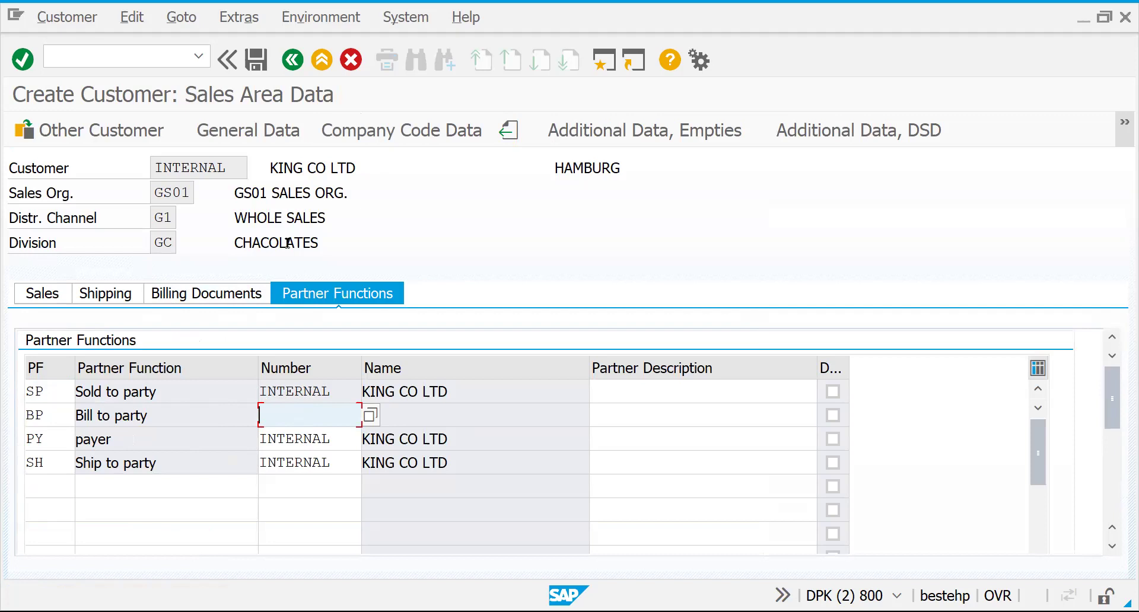
pyautogui.click(256, 60)
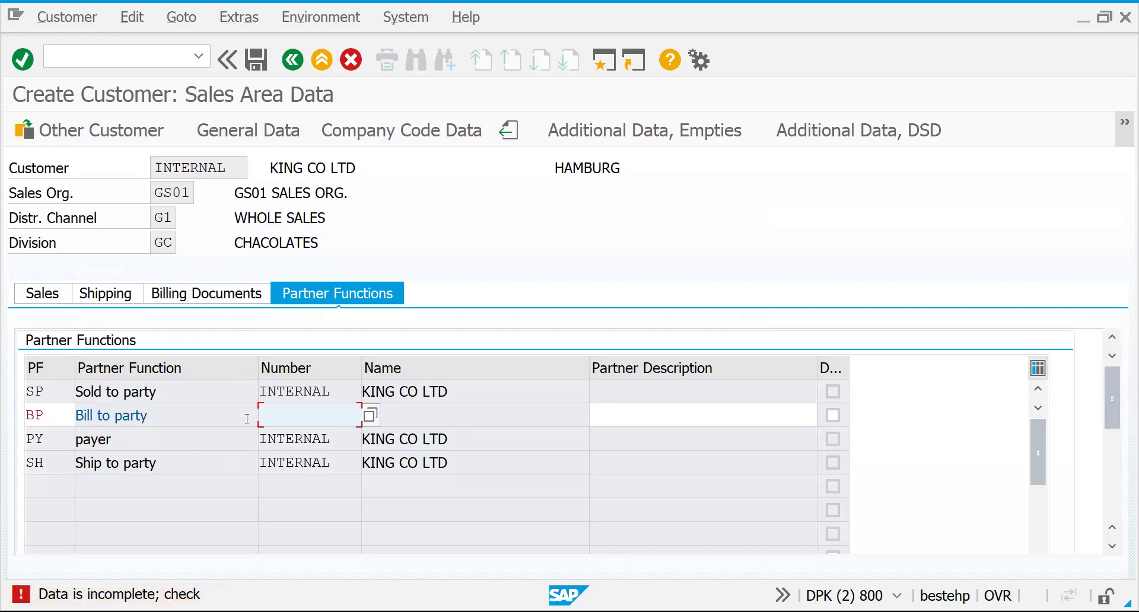
# Switch back to the configuration session, assign partner function BP to account group GS01 and save the entry
pyautogui.click(860, 3)
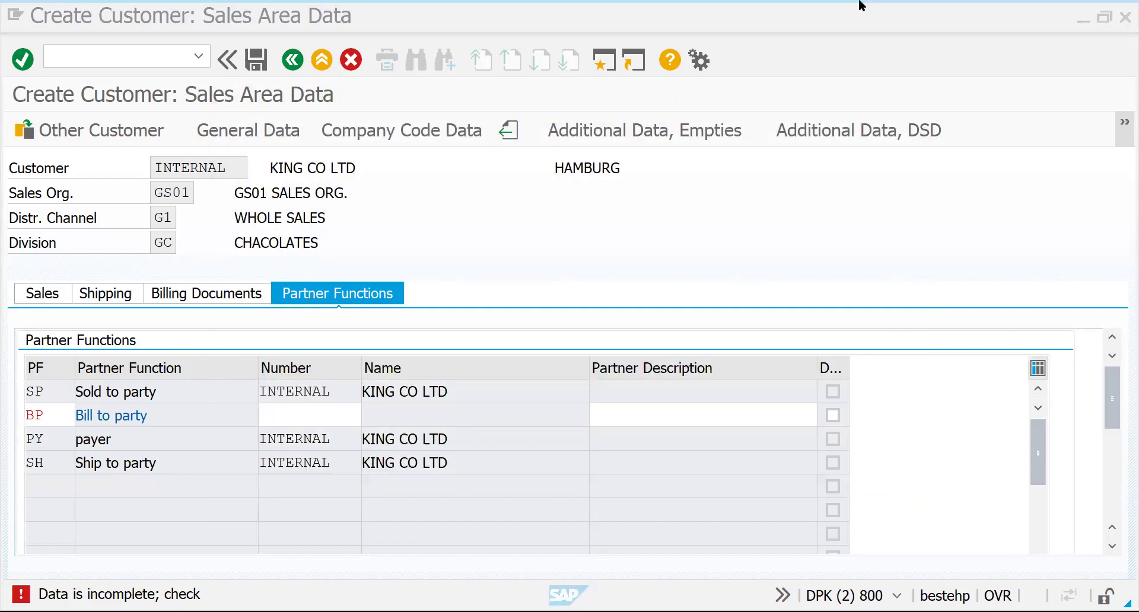
pyautogui.hotkey('alt', 'Tab')
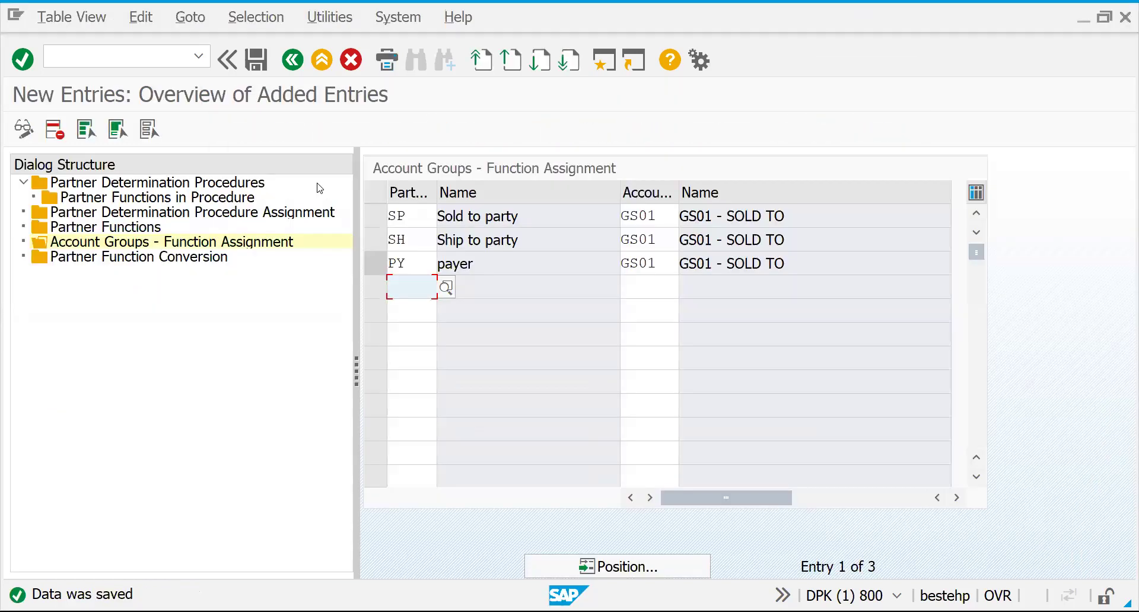
pyautogui.doubleClick(91, 201)
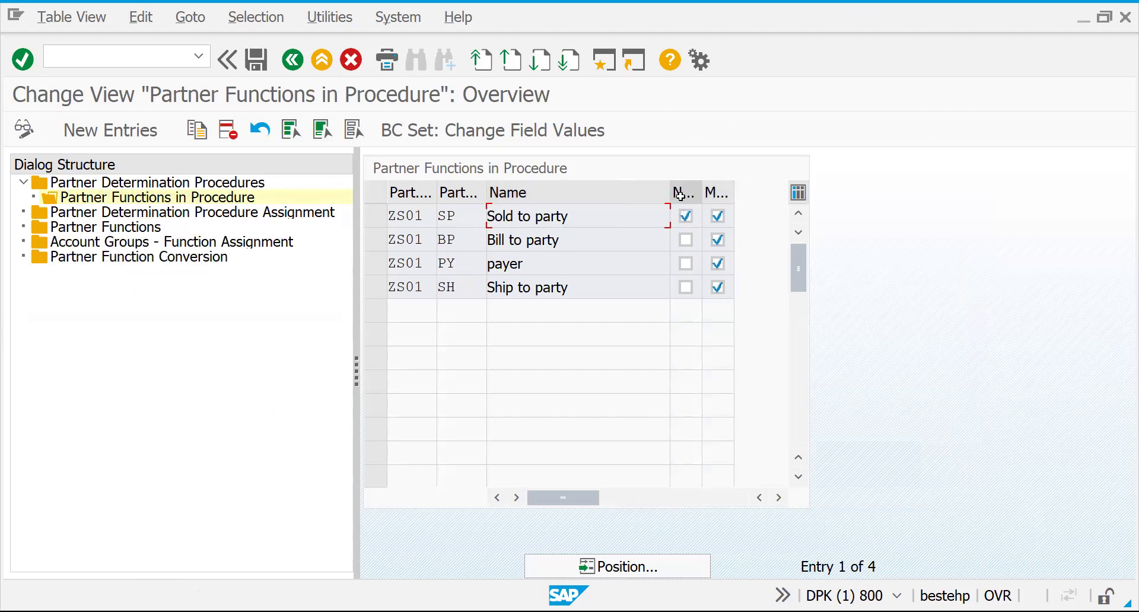
pyautogui.doubleClick(167, 246)
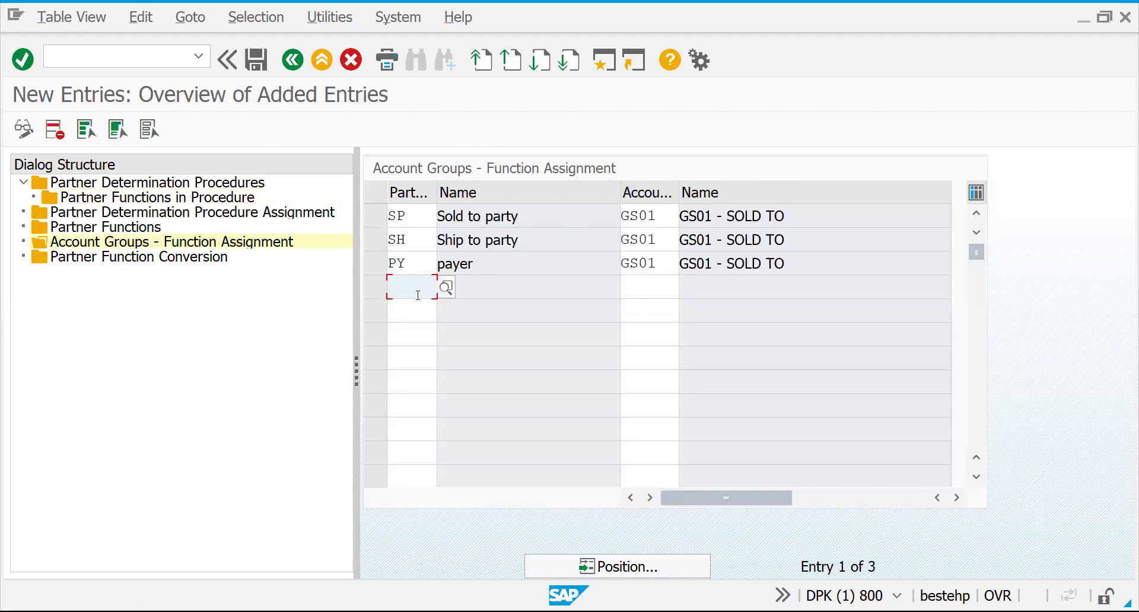
pyautogui.write('BP')
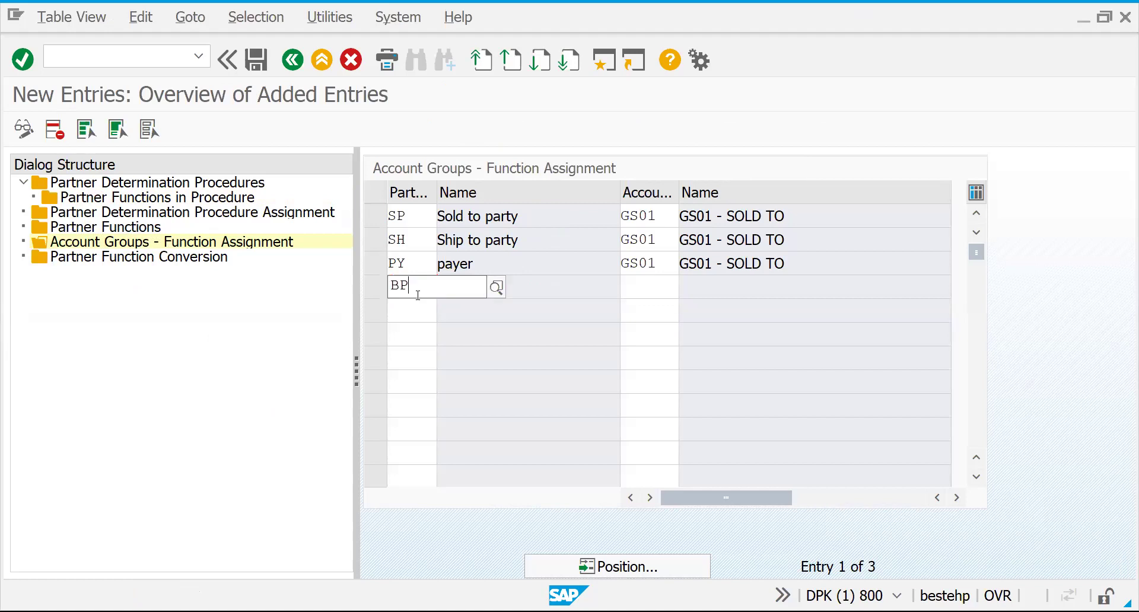
pyautogui.press('Tab')
pyautogui.write('GS01')
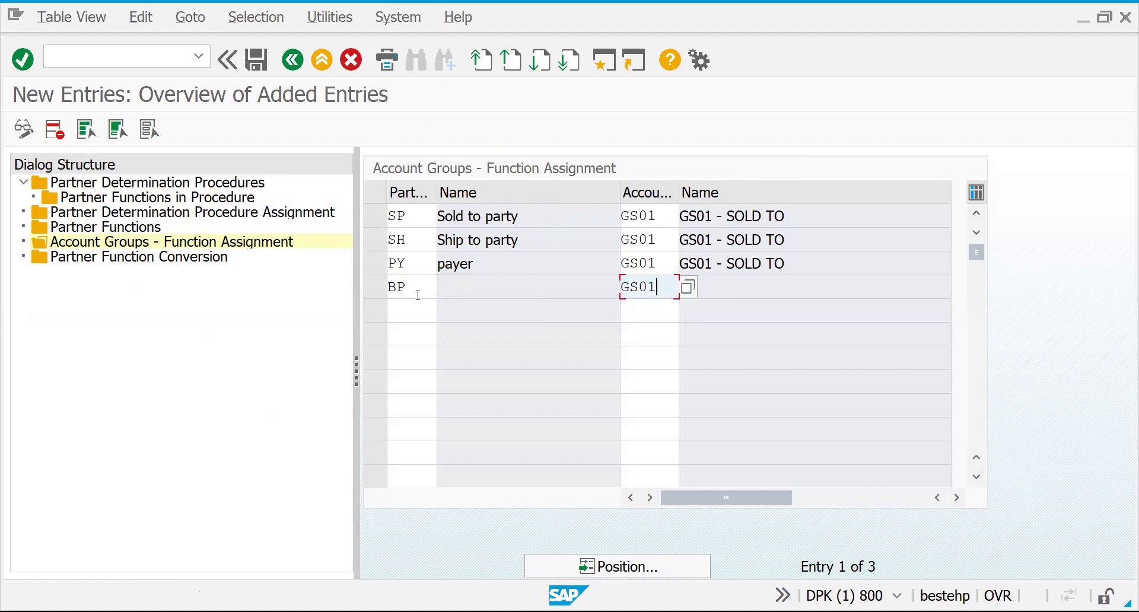
pyautogui.press('Return')
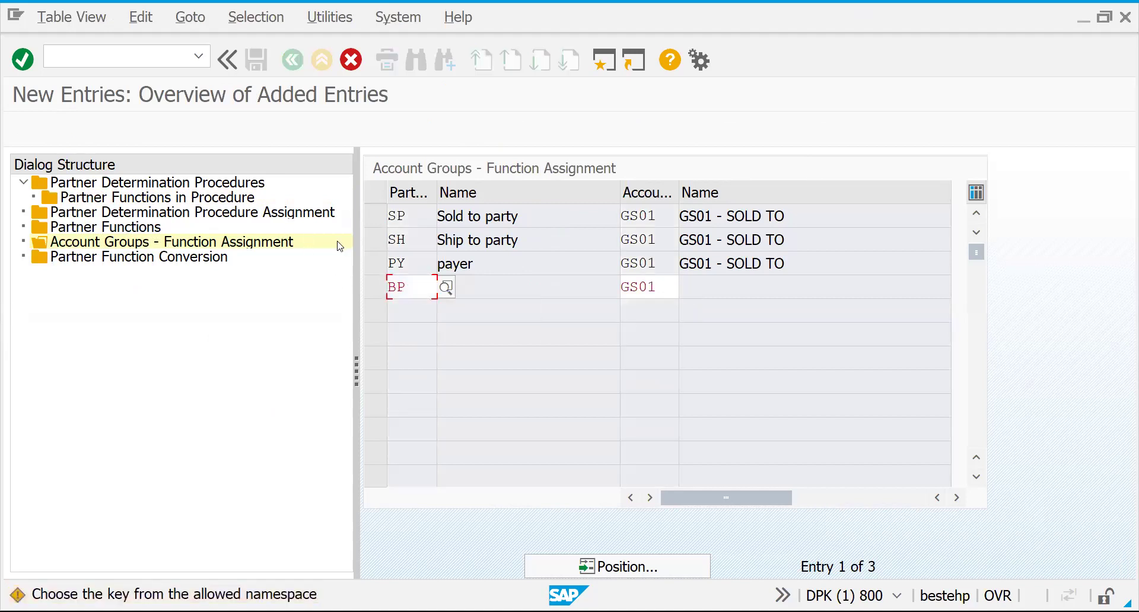
pyautogui.press('Return')
pyautogui.hotkey('ctrl', 's')
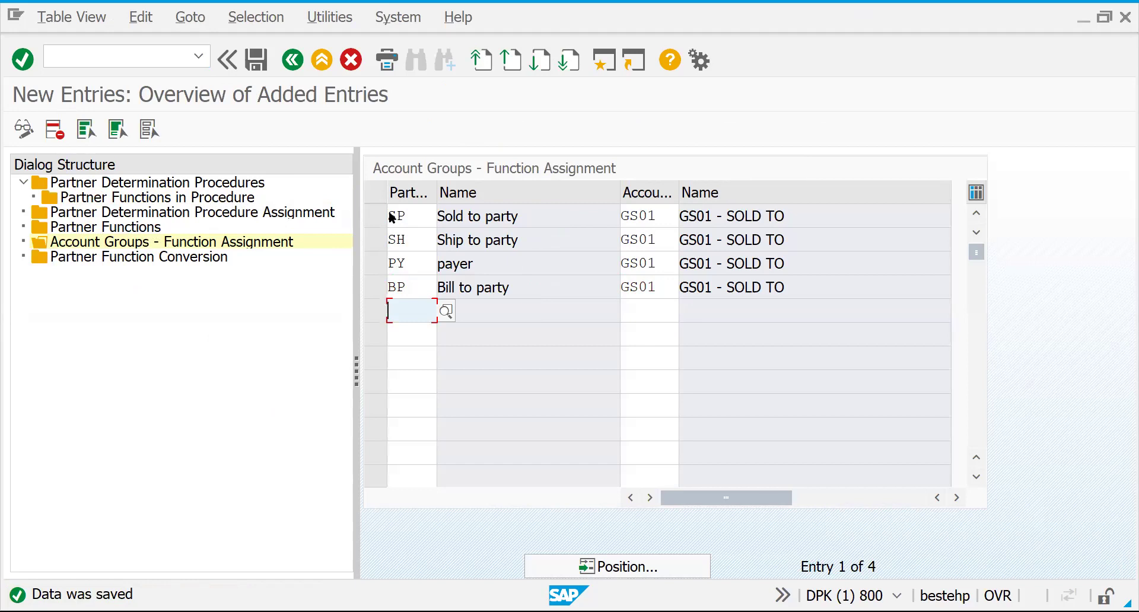
# Return to the customer creation session, restart transaction XD01 and continue with account group GS01
pyautogui.hotkey('alt', 'Tab')
pyautogui.click(130, 53)
pyautogui.write('/NXD01')
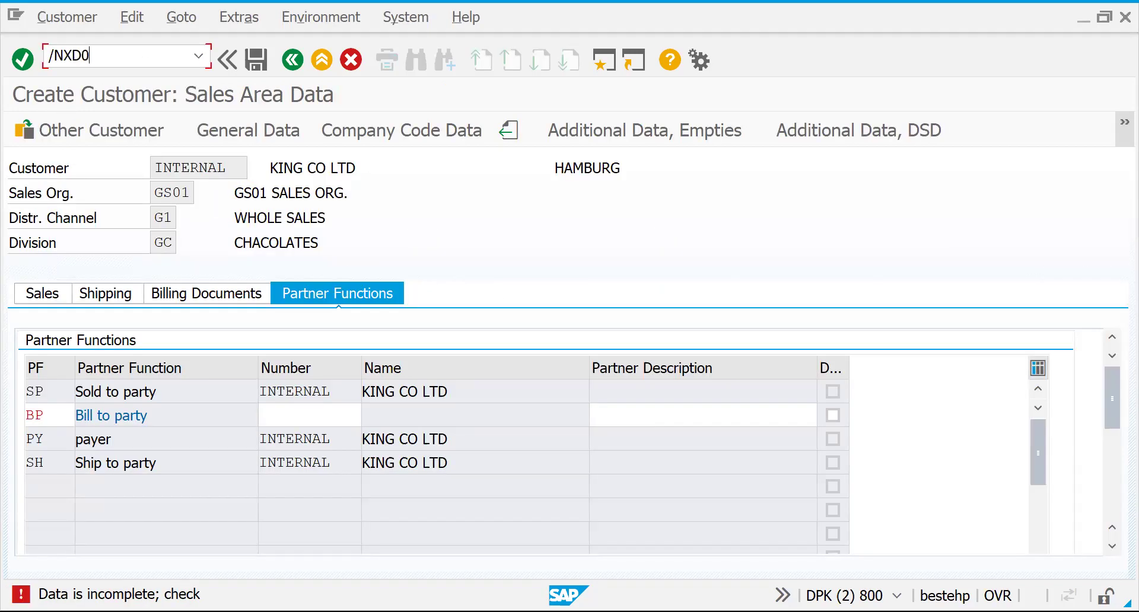
pyautogui.press('Return')
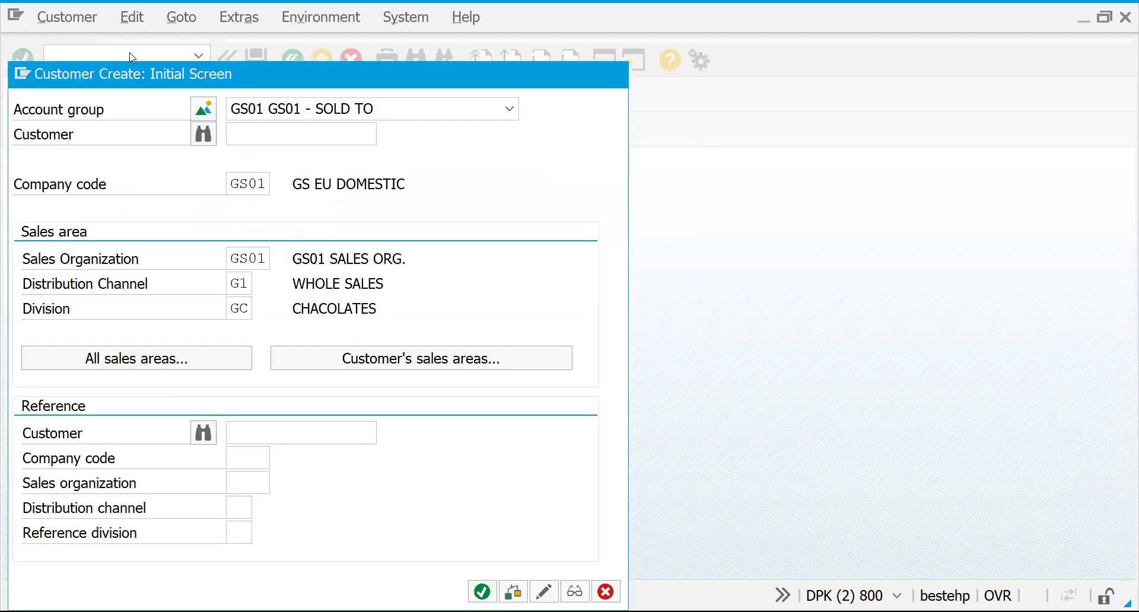
pyautogui.press('Return')
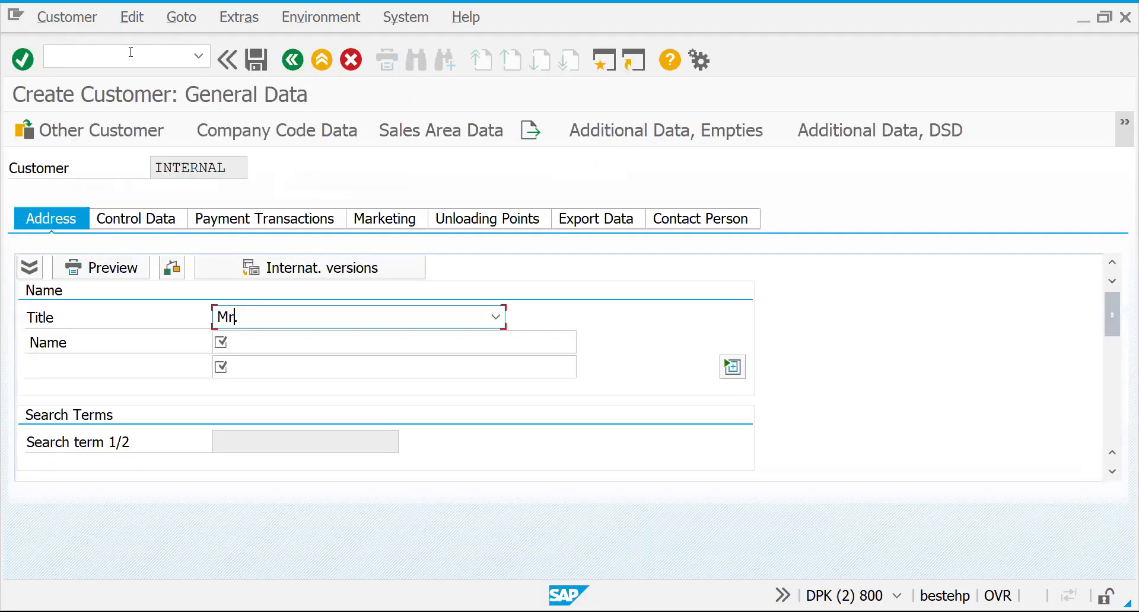
# Enter the new customer's title Mr. and the name lines KING CO LTD and WHOLE SELLERS
pyautogui.press('Tab')
pyautogui.press('space')
pyautogui.press('Down')
pyautogui.press('Return')
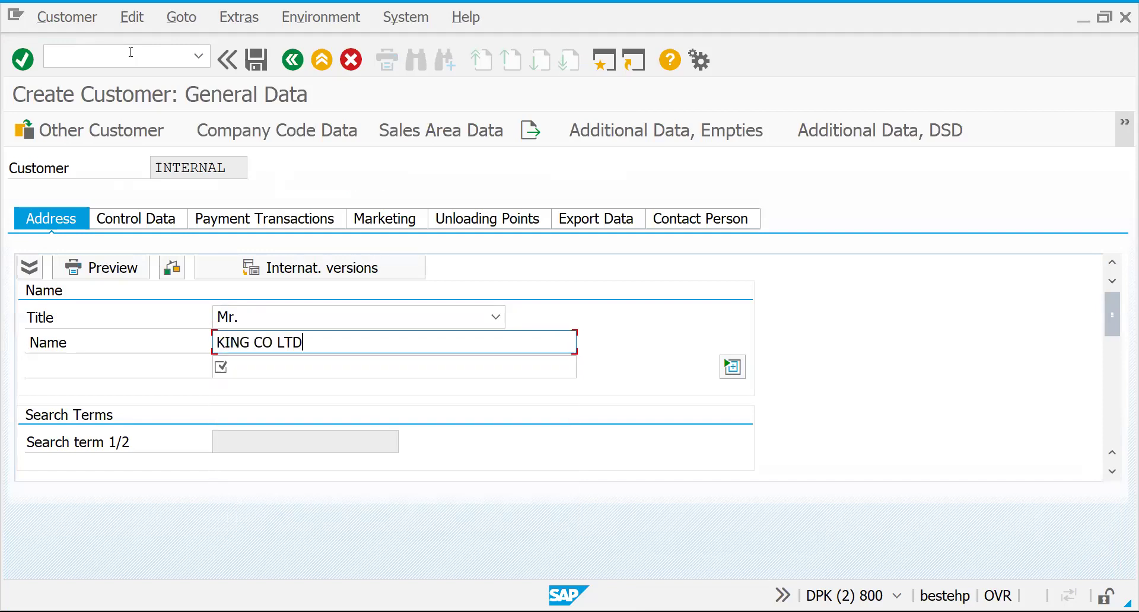
pyautogui.press('Tab')
pyautogui.press('space')
pyautogui.press('Down')
pyautogui.press('Return')
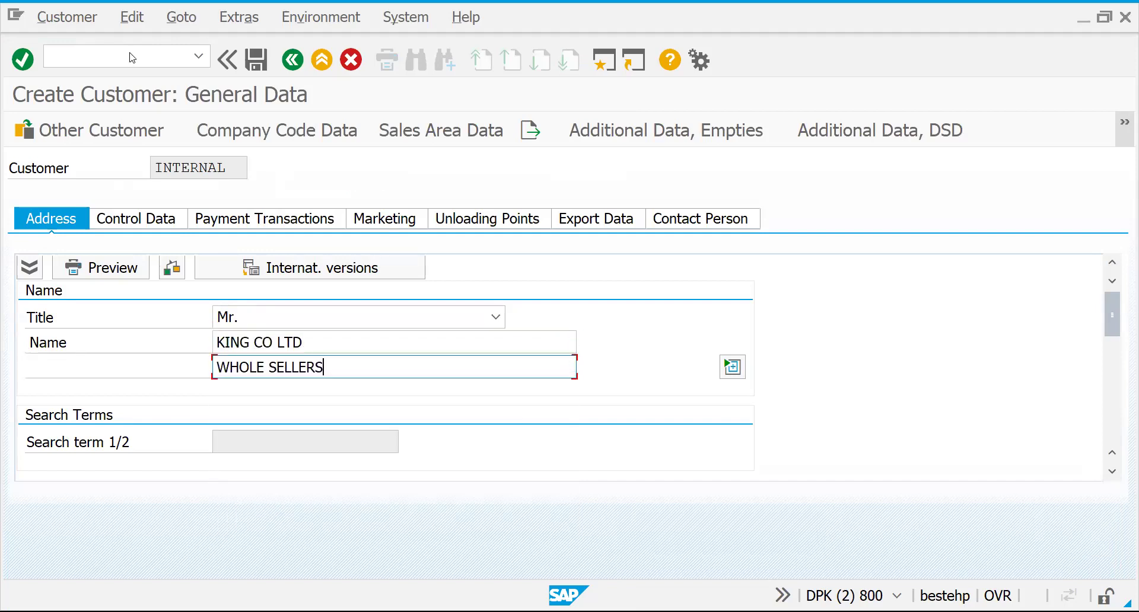
# Fill in the customer's postal code and set the city to HAMBURG in the street address
pyautogui.press('Tab')
pyautogui.press('Tab')
pyautogui.press('Tab')
pyautogui.press('Tab')
pyautogui.press('Return')
pyautogui.click(277, 445)
pyautogui.press('space')
pyautogui.press('Down')
pyautogui.press('Return')
pyautogui.press('Tab')
pyautogui.press('space')
pyautogui.press('Down')
pyautogui.press('Return')
# Set the customer's country to DE and region to 02, and confirm the address entries
pyautogui.press('Tab')
pyautogui.press('space')
pyautogui.press('Down')
pyautogui.press('Return')
pyautogui.press('Tab')
pyautogui.press('space')
pyautogui.press('Down')
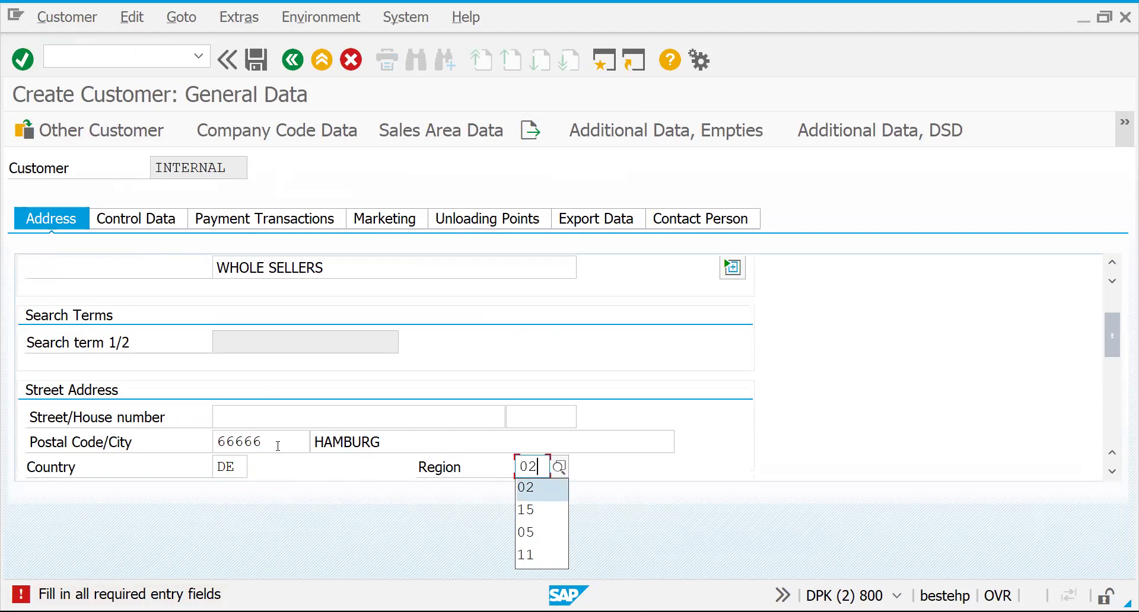
pyautogui.press('Return')
pyautogui.press('Return')
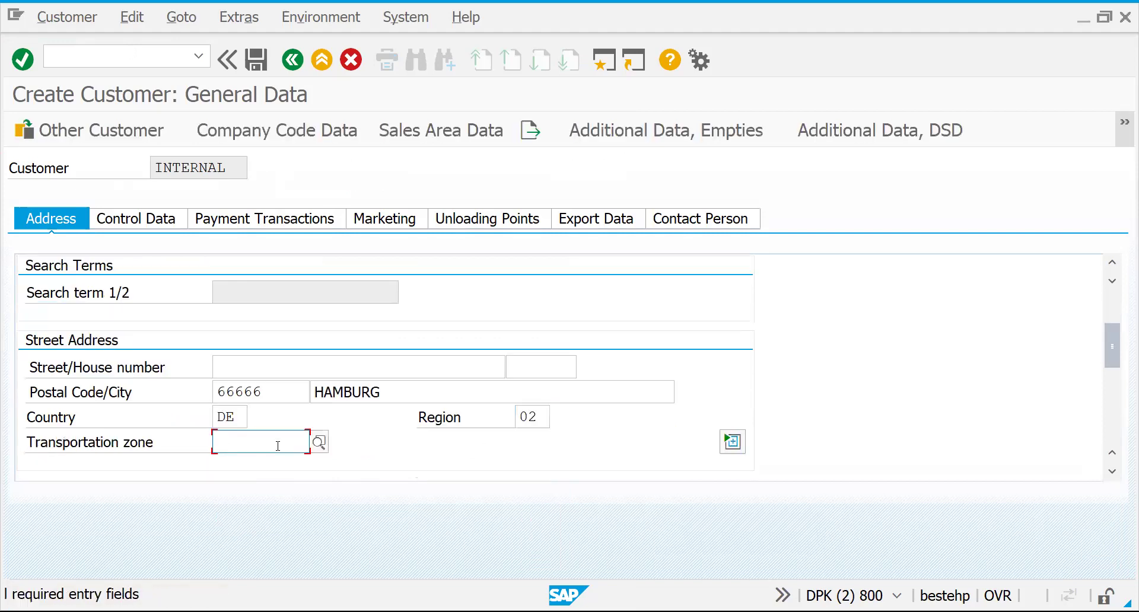
pyautogui.press('Down')
pyautogui.press('Return')
pyautogui.press('Return')
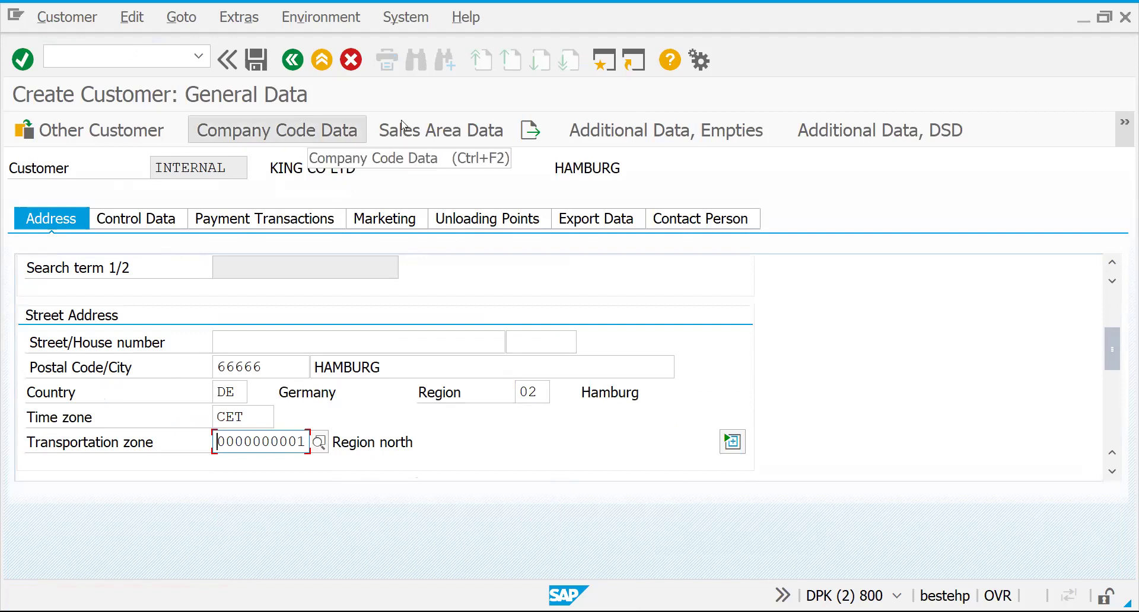
# Go to the customer's sales area data, enter 1 in the shipping data, and open the partner functions
pyautogui.click(417, 130)
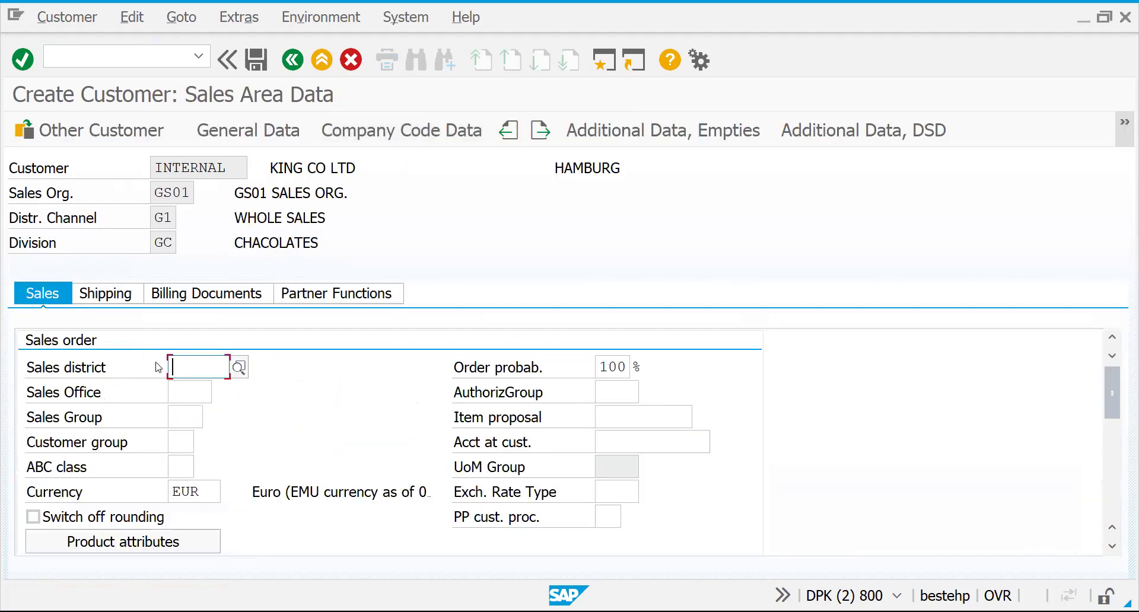
pyautogui.press('Return')
pyautogui.write('1')
pyautogui.press('Return')
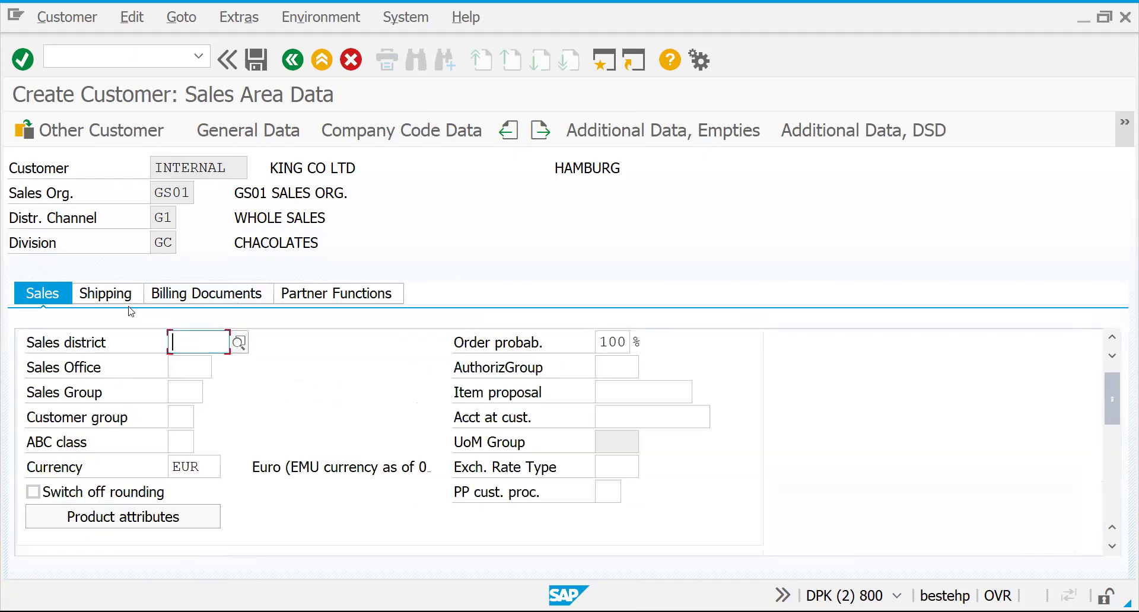
pyautogui.click(118, 294)
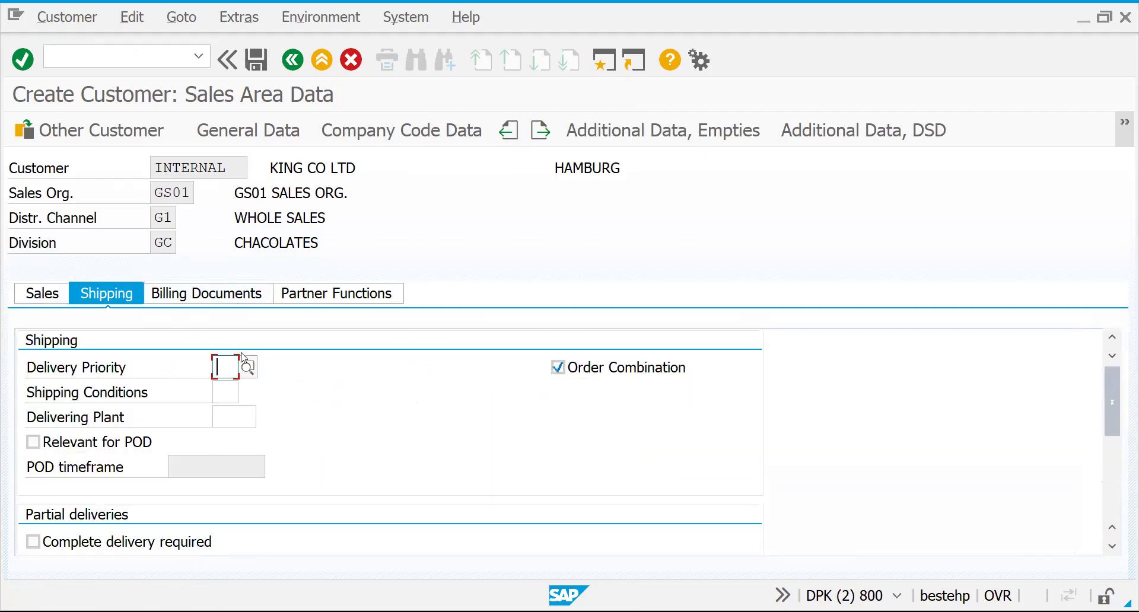
pyautogui.write('1')
pyautogui.press('Return')
pyautogui.click(333, 293)
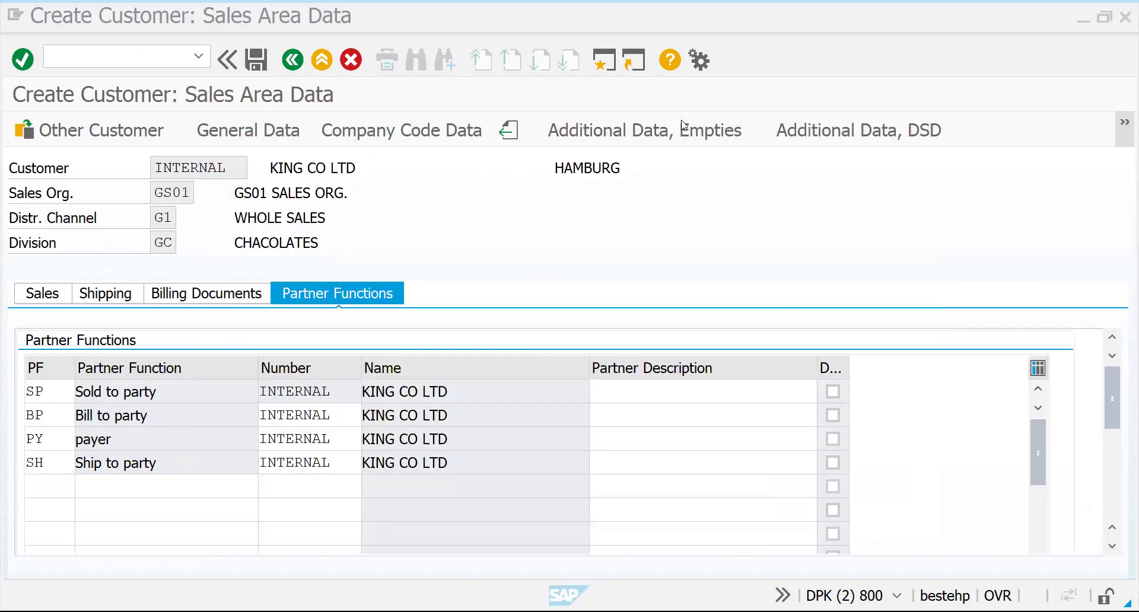
# Compare the customer's partner functions with the account group function assignments for GS01 in the configuration session
pyautogui.hotkey('alt', 'Tab')
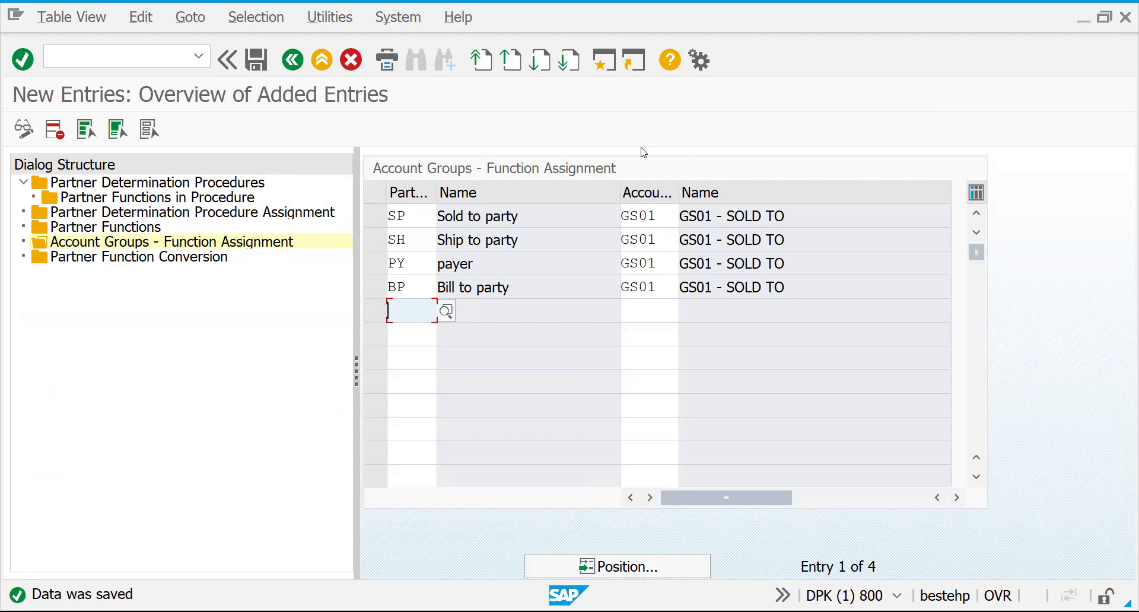
pyautogui.hotkey('alt', 'Tab')
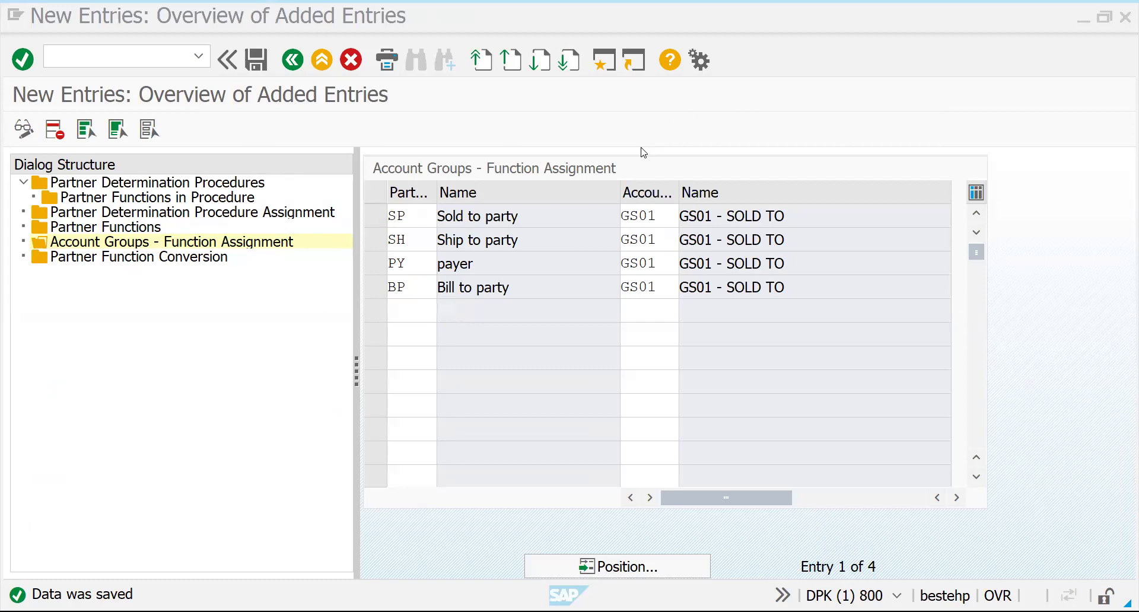
pyautogui.click(250, 215)
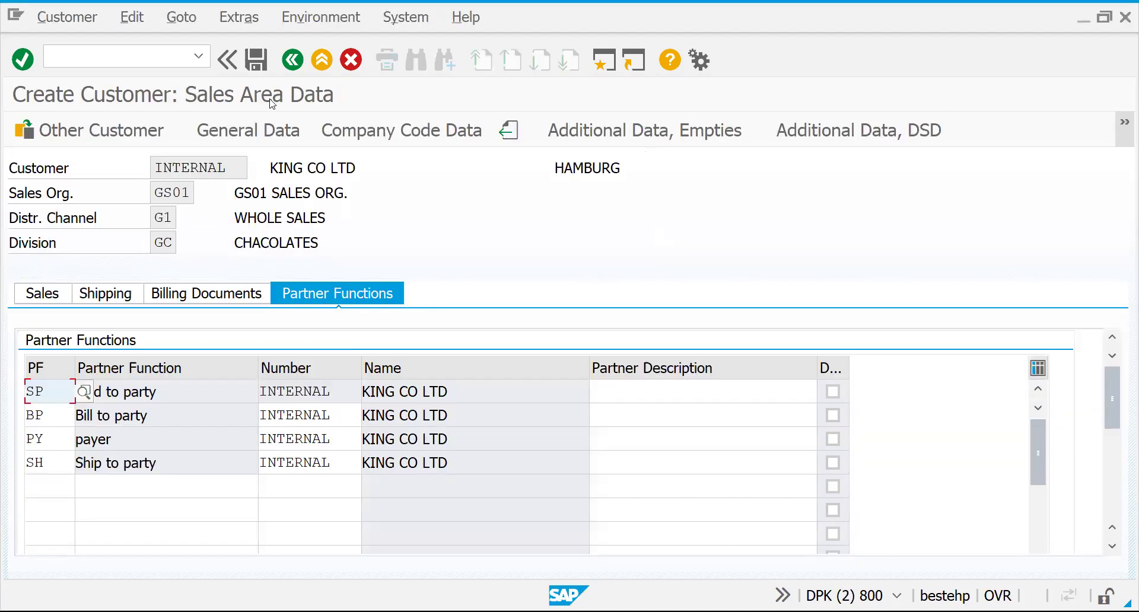
# Save the customer, supplying output tax classification 1 for Germany and the required reconciliation account
pyautogui.click(256, 62)
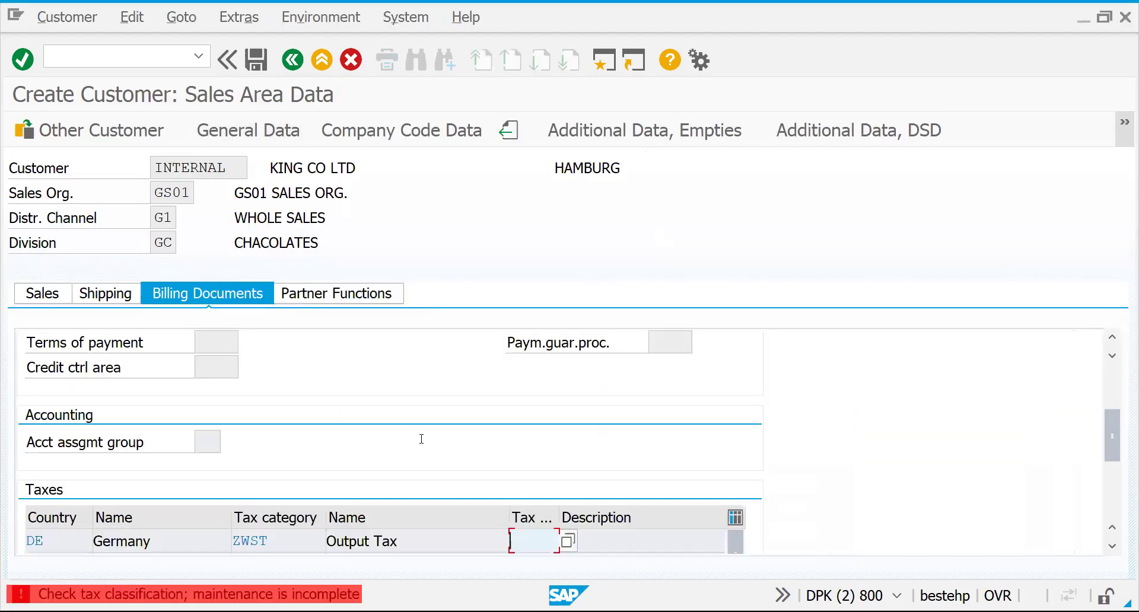
pyautogui.write('1')
pyautogui.press('Return')
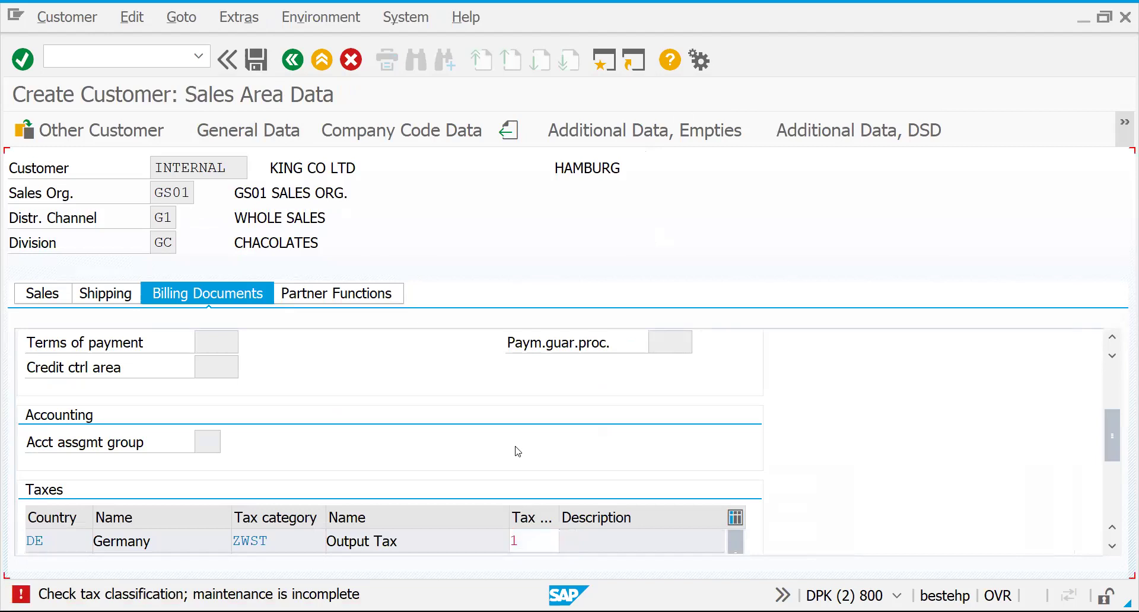
pyautogui.write('1')
pyautogui.press('Return')
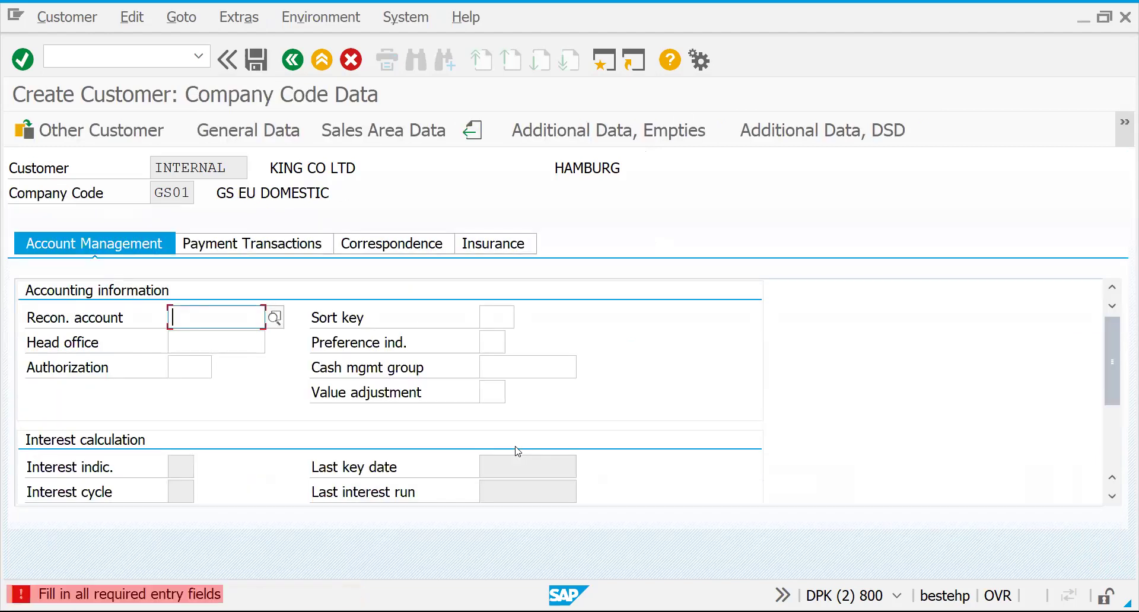
pyautogui.write('140000')
pyautogui.press('Return')
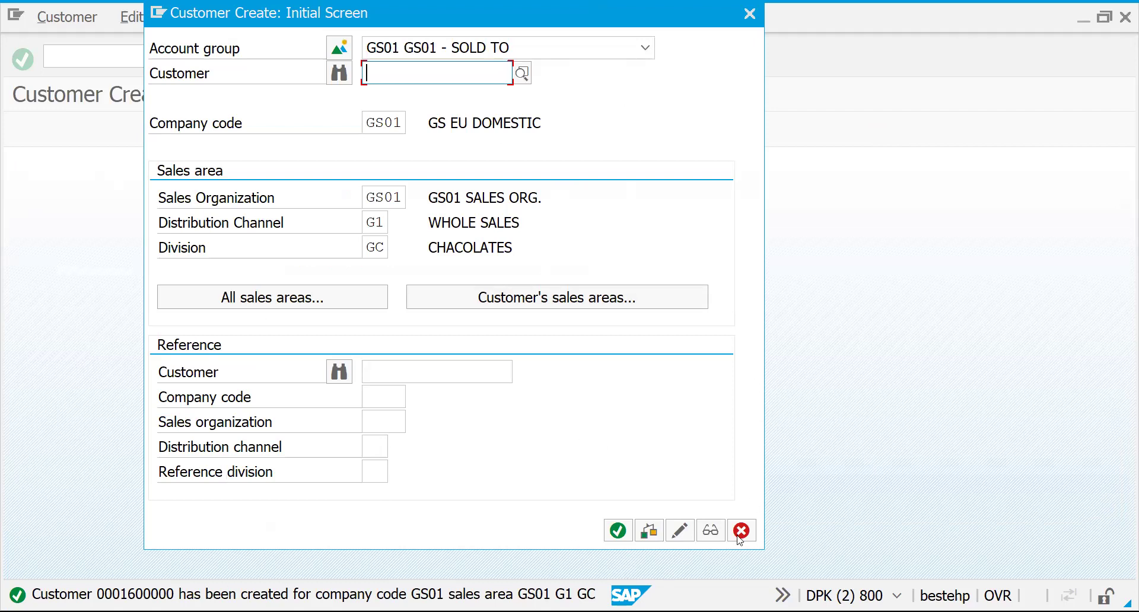
# Open the created customer in change mode and inspect the master record behind its sold-to party partner function
pyautogui.click(680, 530)
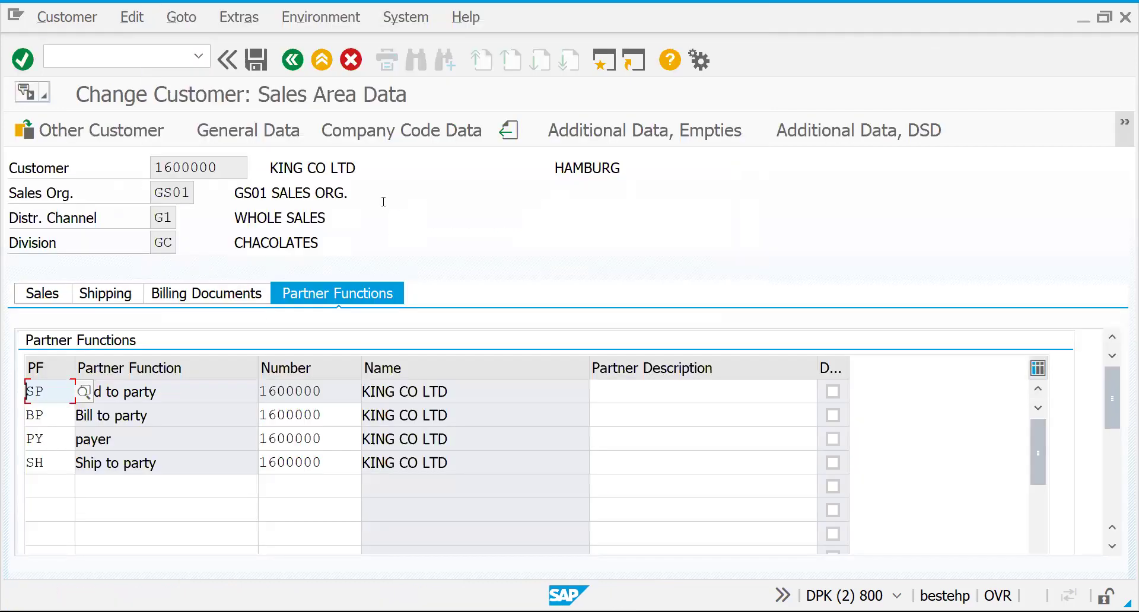
pyautogui.click(291, 394)
pyautogui.doubleClick(286, 395)
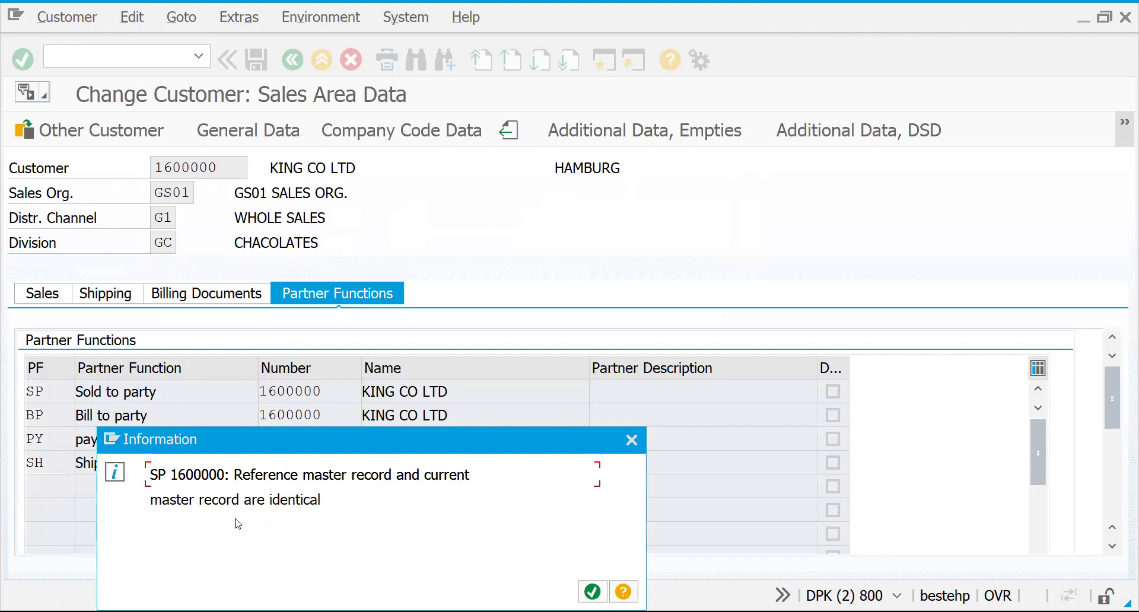
pyautogui.press('Return')
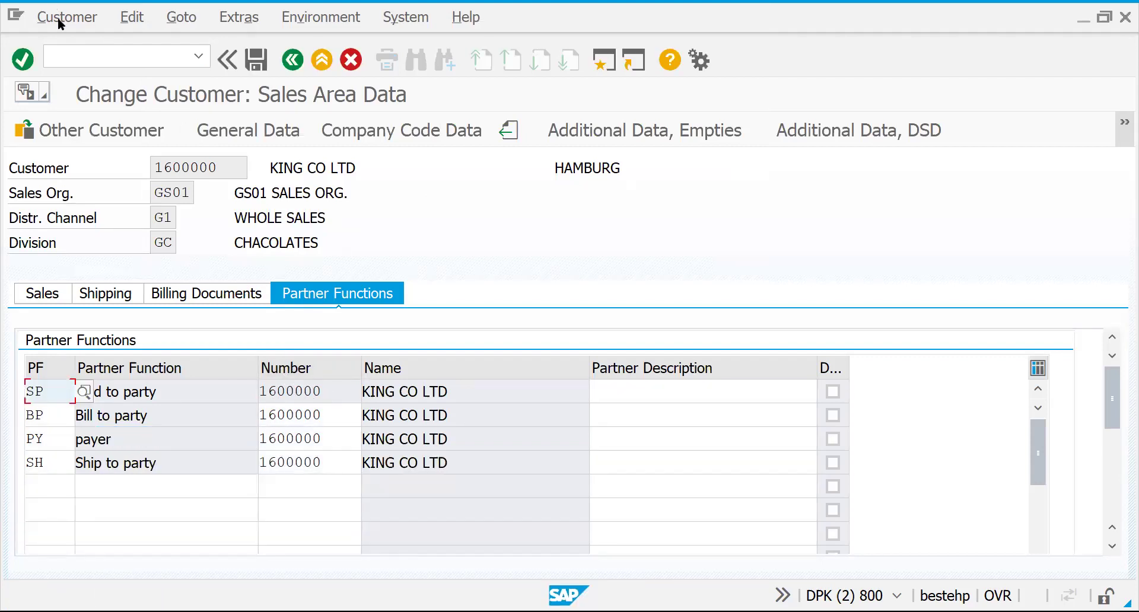
pyautogui.click(71, 57)
pyautogui.write('/N')
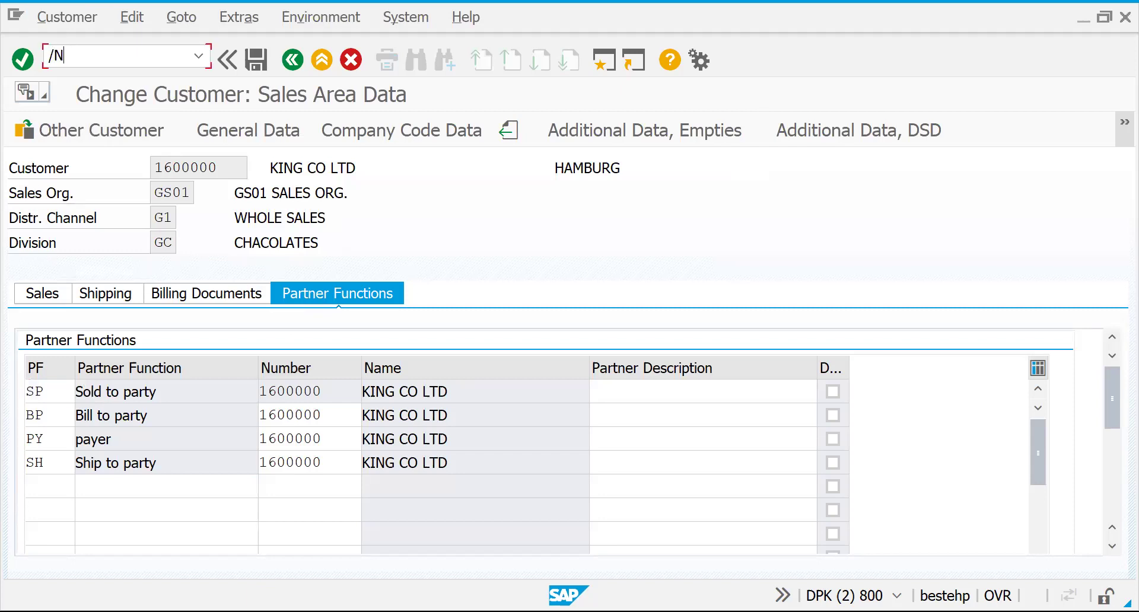
pyautogui.write('XD01')
pyautogui.press('BackSpace')
pyautogui.press('BackSpace')
pyautogui.press('BackSpace')
pyautogui.press('BackSpace')
pyautogui.press('BackSpace')
pyautogui.press('BackSpace')
pyautogui.write('/N')
pyautogui.press('BackSpace')
pyautogui.press('BackSpace')
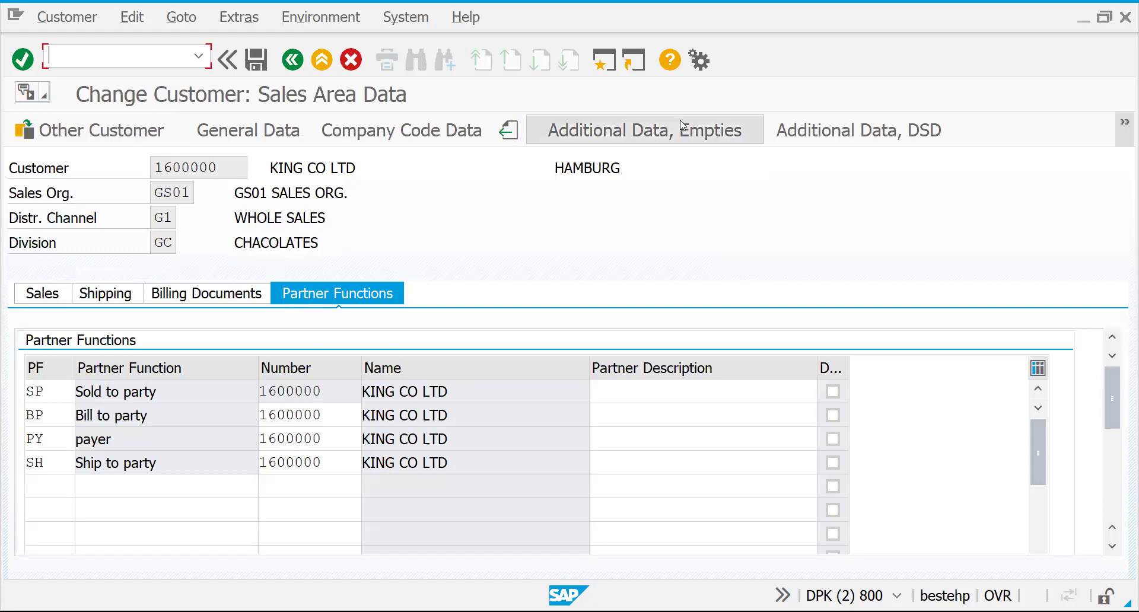
# Return to the partner determination configuration session and review procedure ZS01's partner functions and the procedure assigned to account group GS02
pyautogui.click(796, 18)
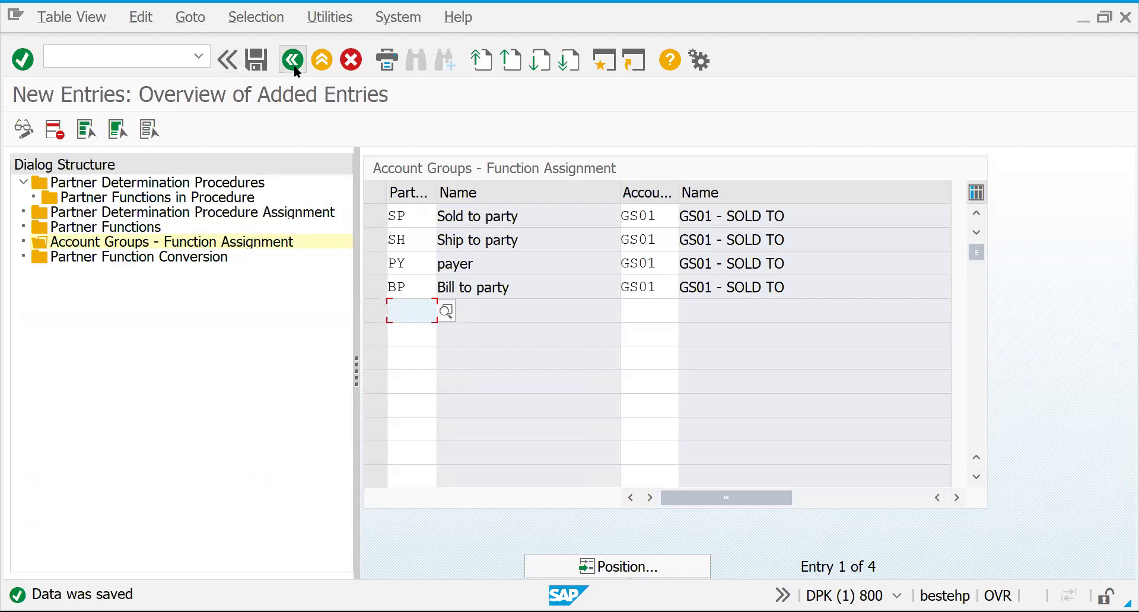
pyautogui.click(295, 69)
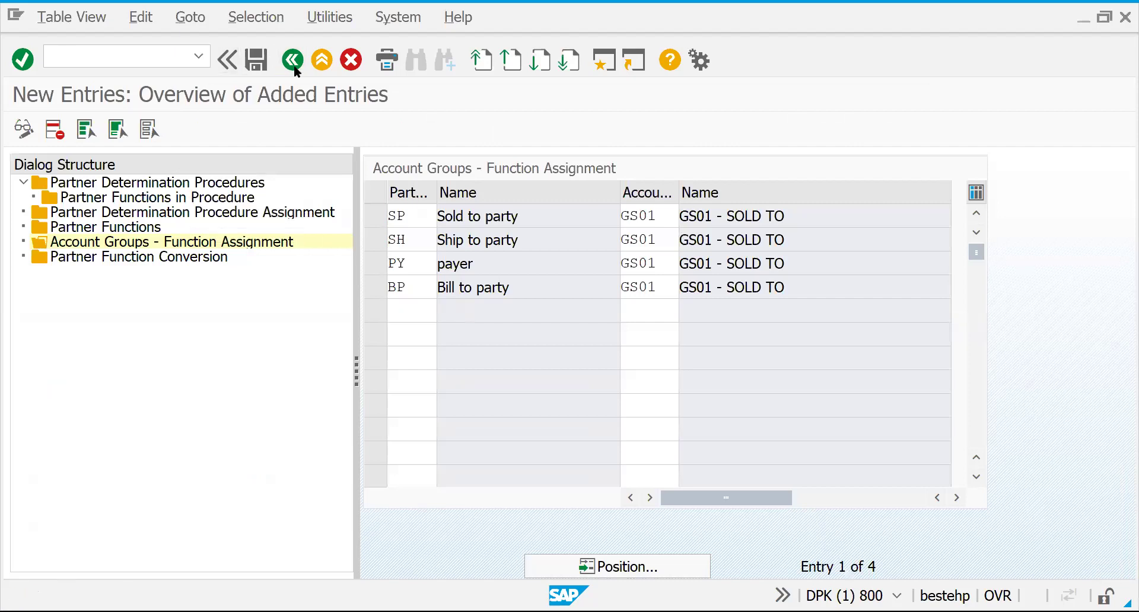
pyautogui.doubleClick(193, 196)
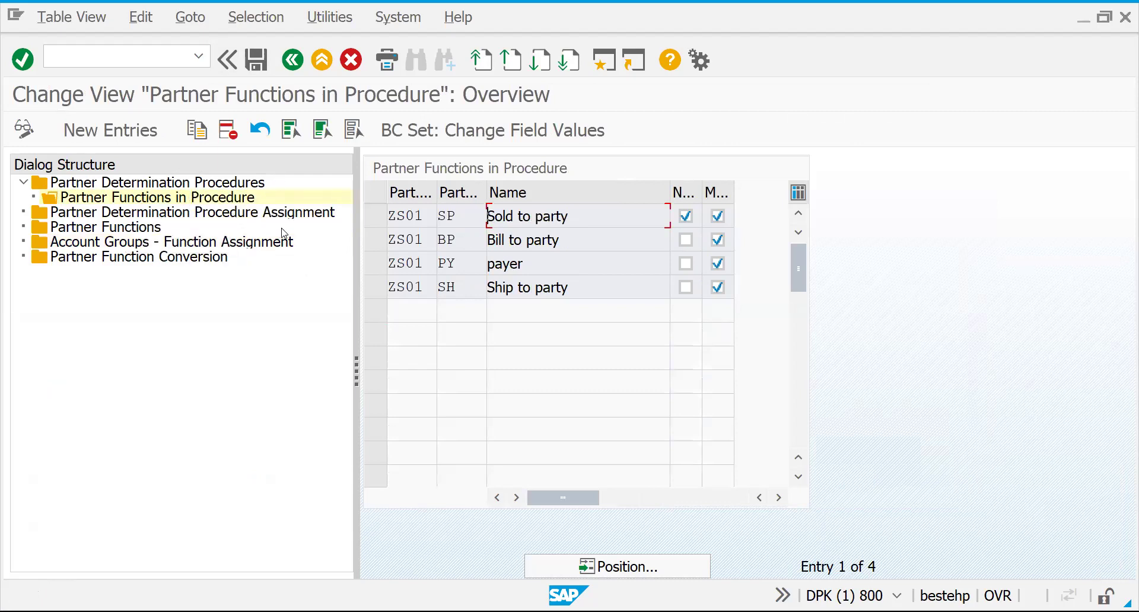
pyautogui.click(181, 215)
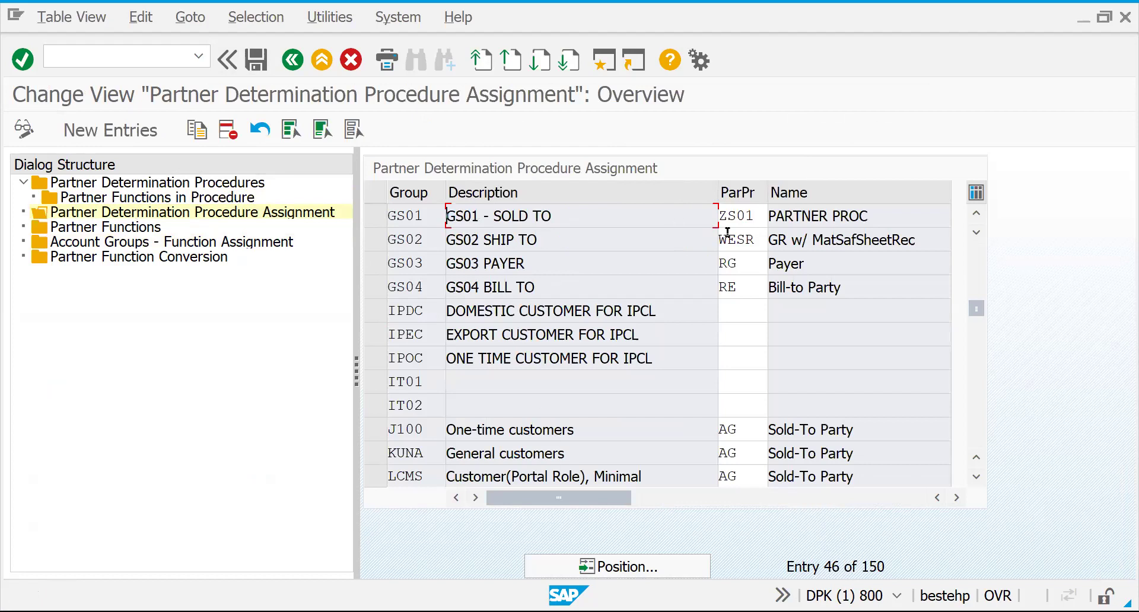
pyautogui.moveTo(760, 245); pyautogui.dragTo(695, 243)
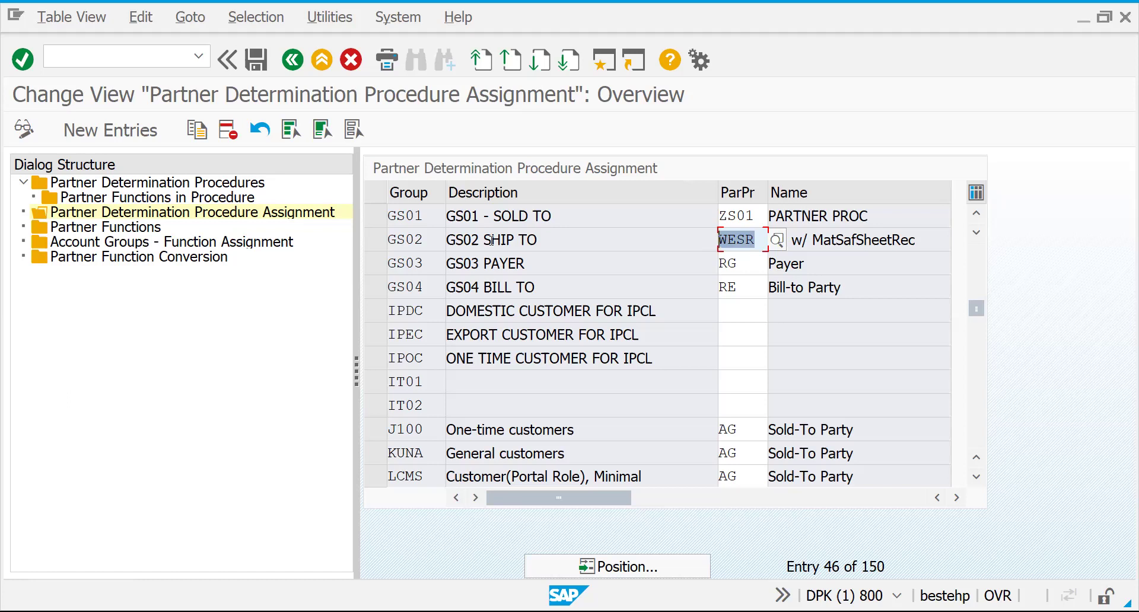
# Create a new partner determination procedure ZS02 named PARTNER SHIP TO
pyautogui.click(117, 185)
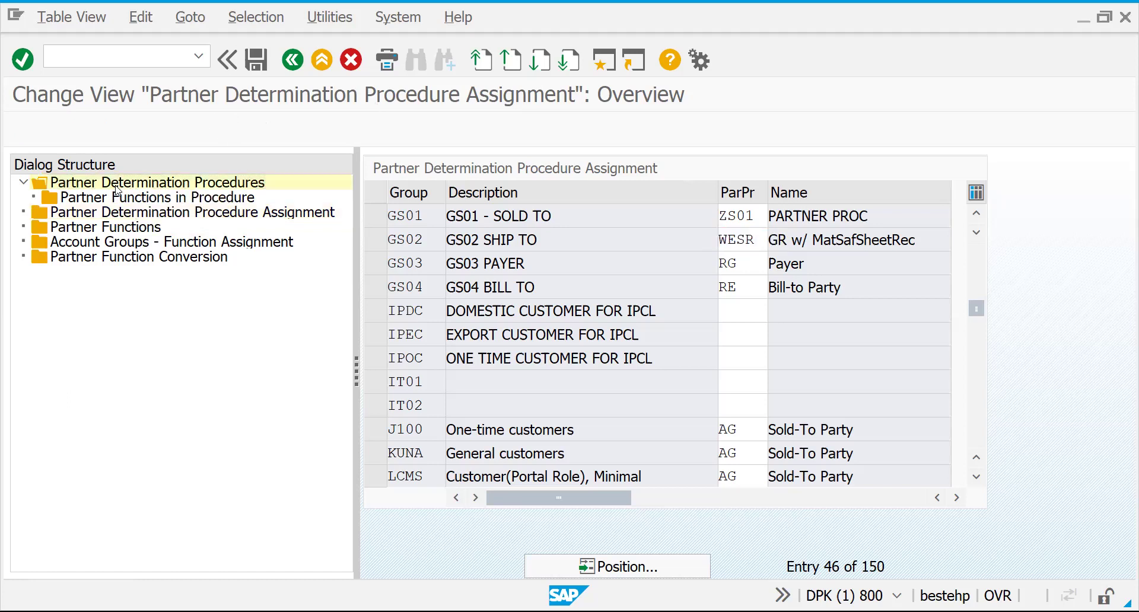
pyautogui.write('ZS02')
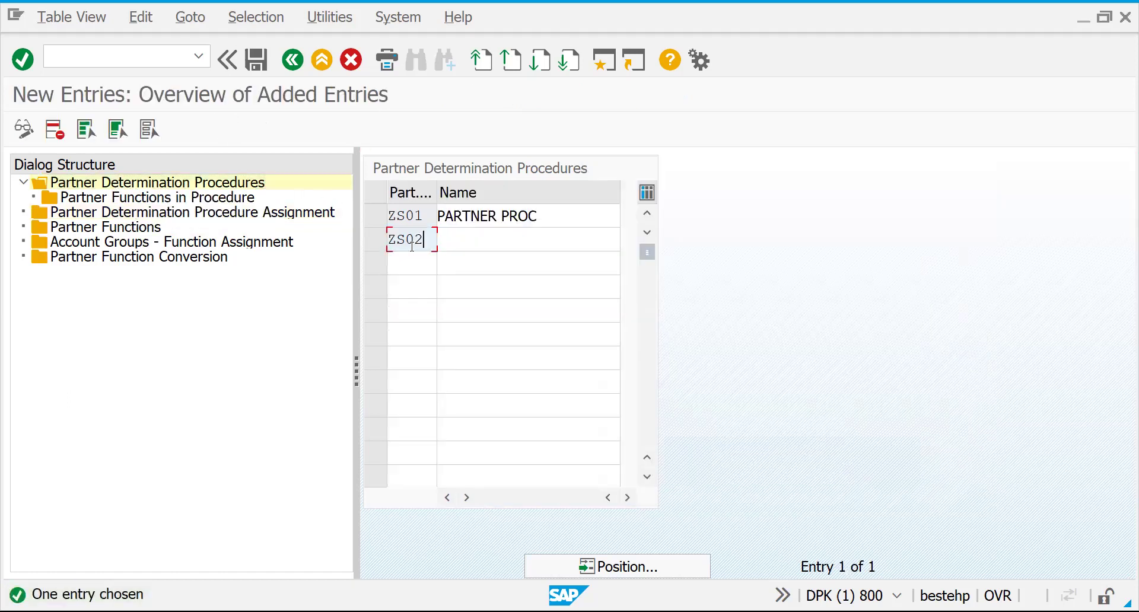
pyautogui.press('Tab')
pyautogui.write('PARTN')
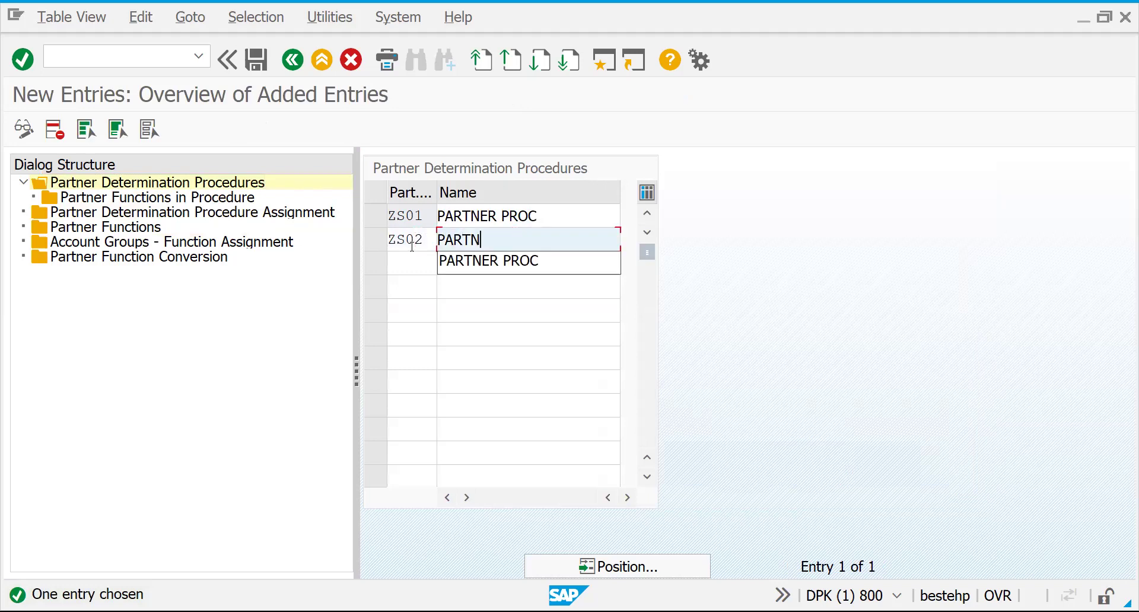
pyautogui.write('ER SHIP TO')
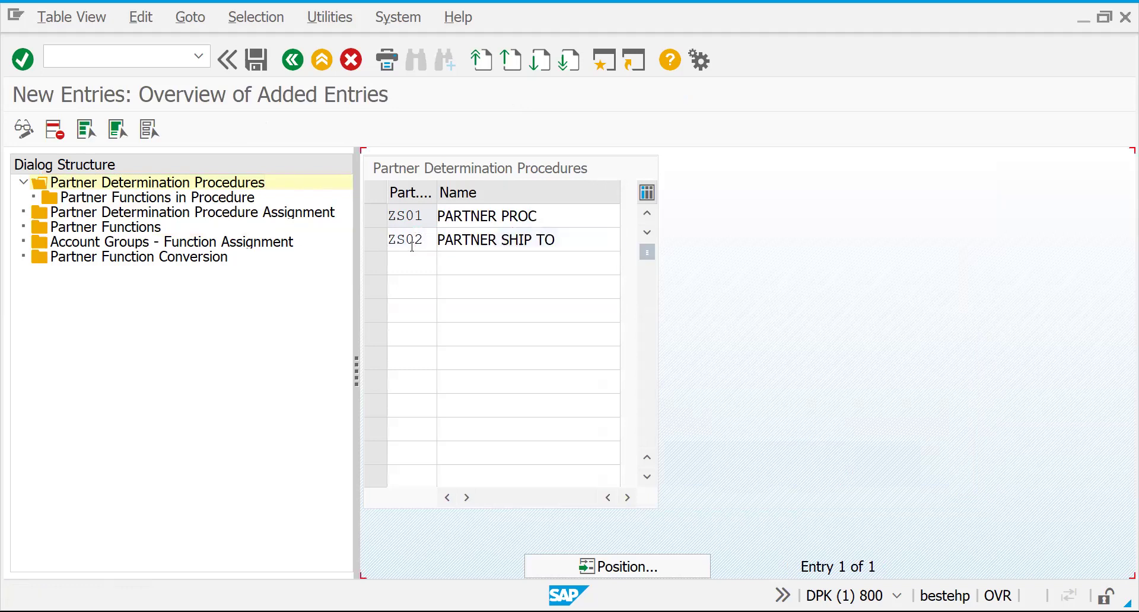
pyautogui.press('Return')
# Add partner function SH (Ship to party) as a new entry in procedure ZS02
pyautogui.click(377, 248)
pyautogui.doubleClick(221, 199)
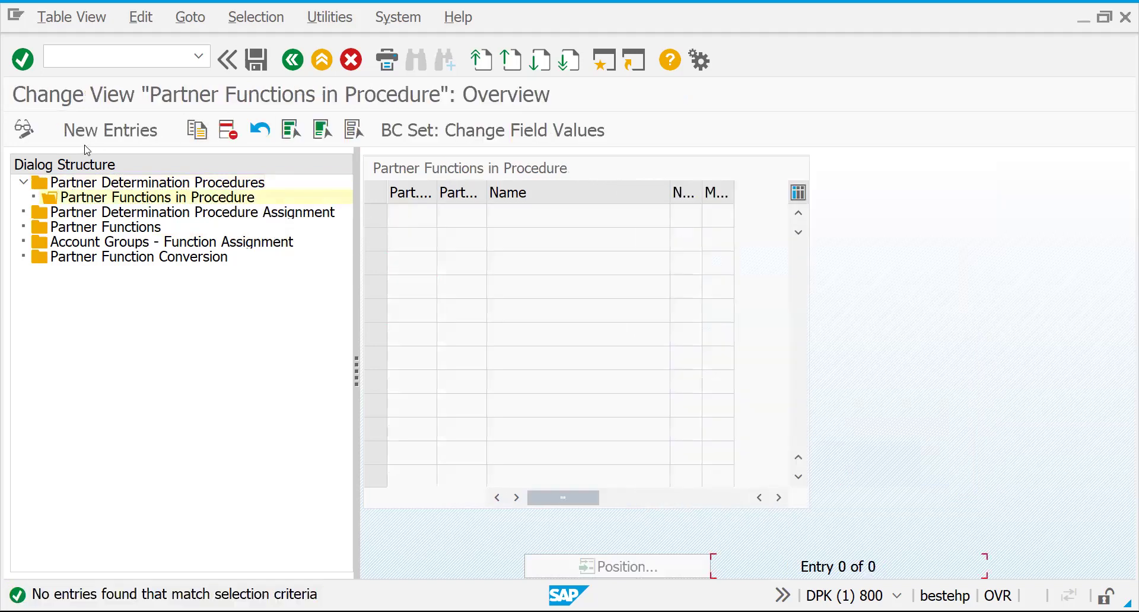
pyautogui.click(95, 135)
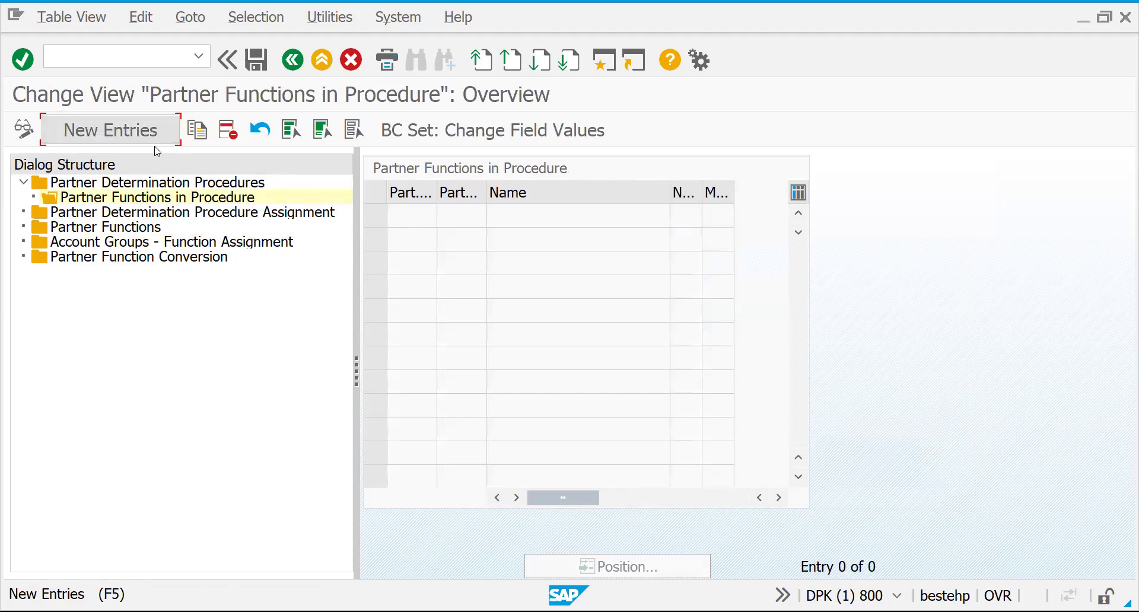
pyautogui.click(141, 130)
pyautogui.click(465, 217)
pyautogui.write('SH')
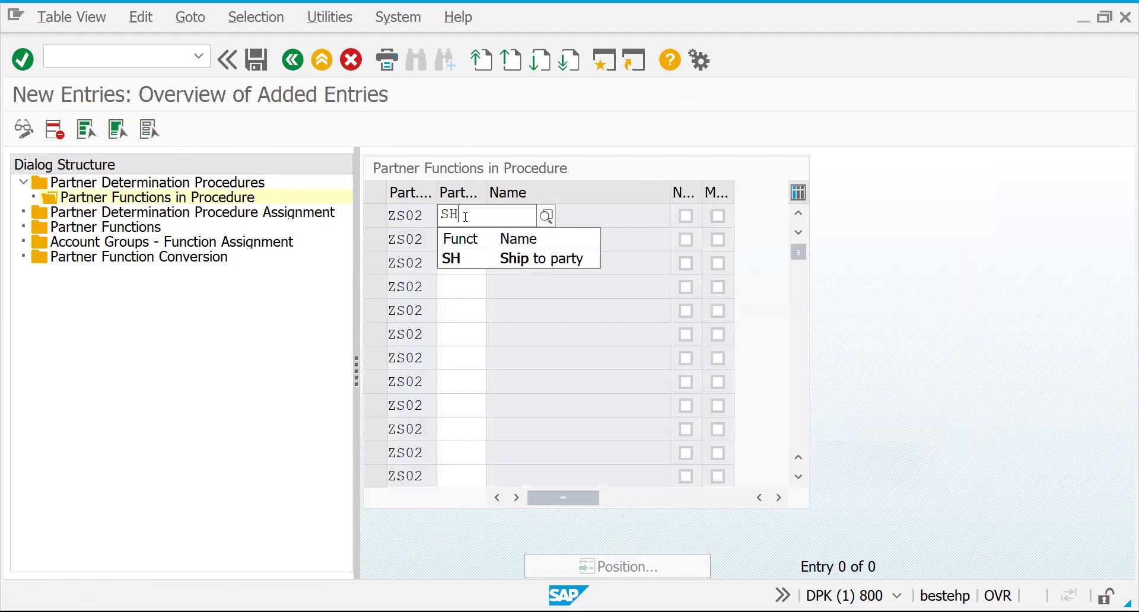
pyautogui.click(512, 263)
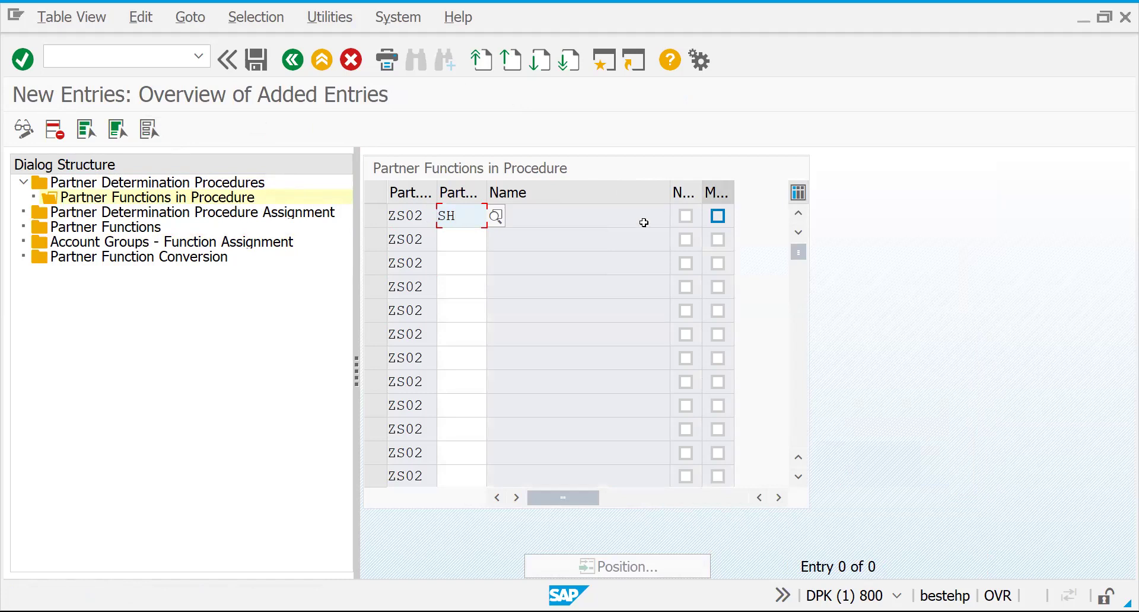
pyautogui.press('Return')
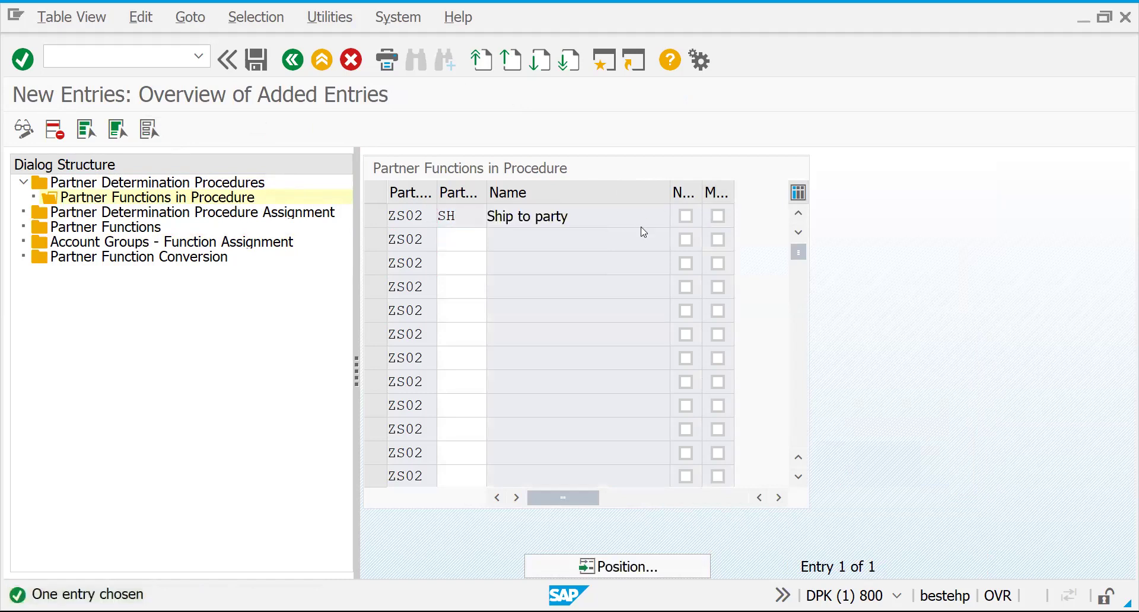
# Assign partner determination procedure ZS02 to account group GS02 SHIP TO and save the assignment
pyautogui.doubleClick(115, 214)
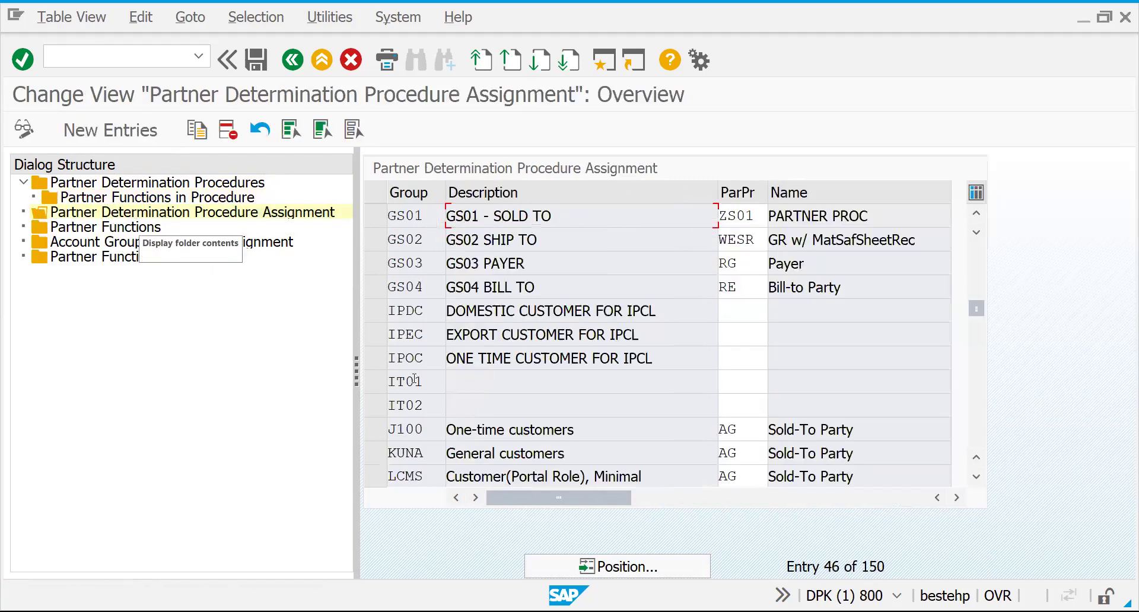
pyautogui.moveTo(756, 240); pyautogui.dragTo(708, 239)
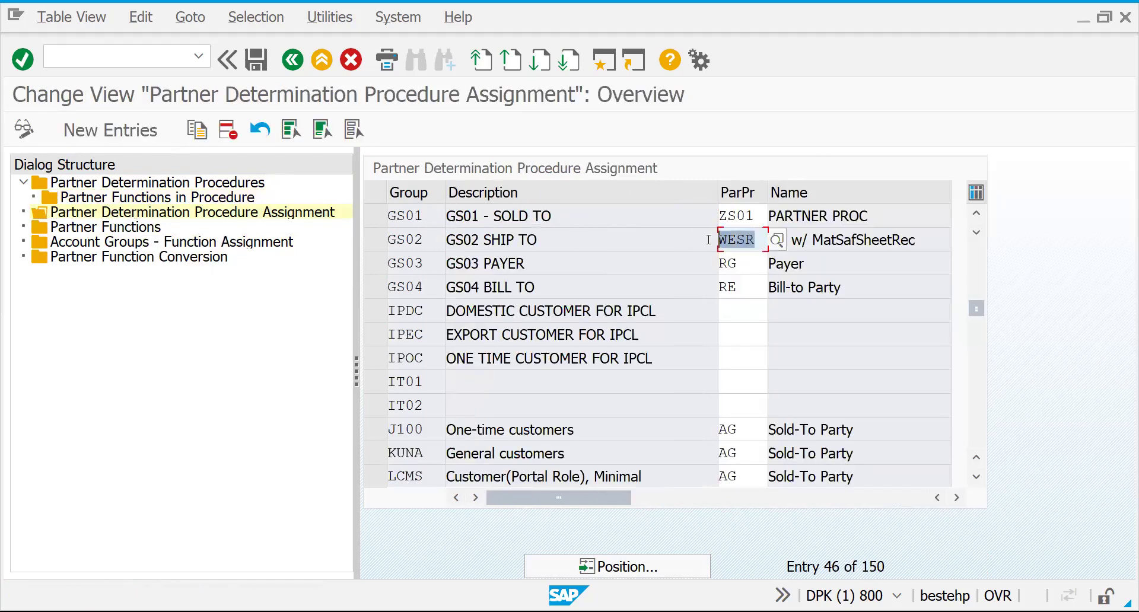
pyautogui.write('ZS02')
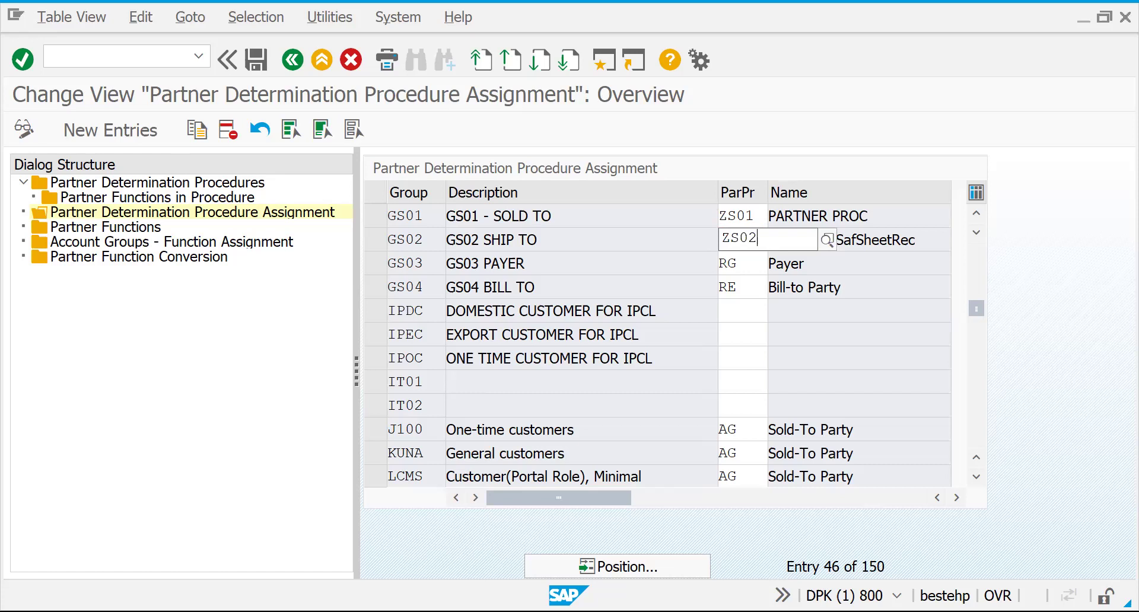
pyautogui.hotkey('ctrl', 's')
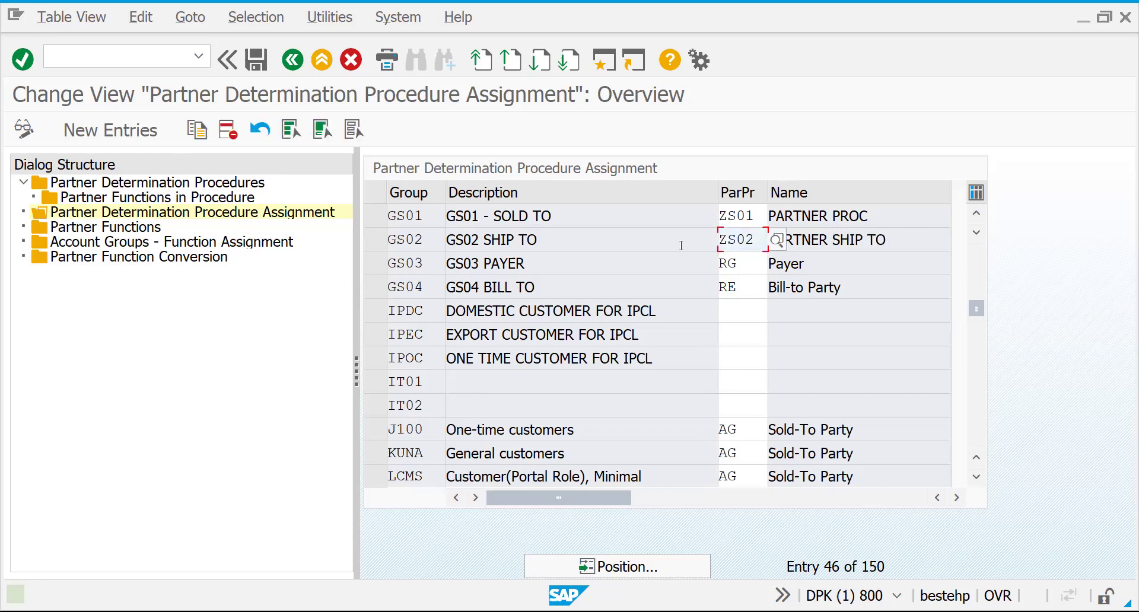
# Start a new Account Groups - Function Assignment entry with partner function SH and try account group ZS02
pyautogui.doubleClick(149, 243)
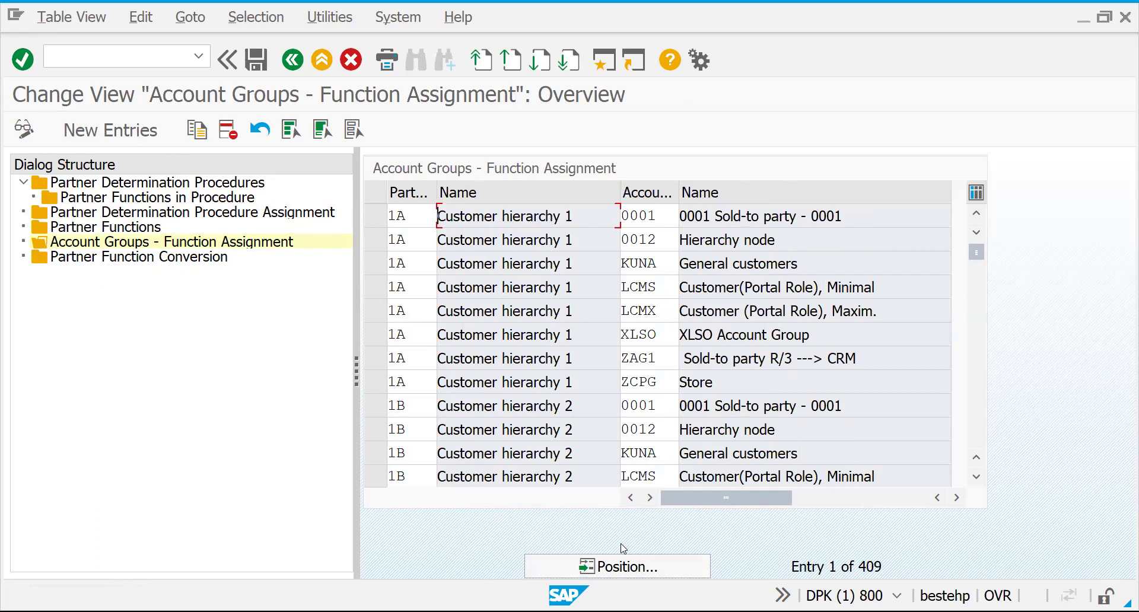
pyautogui.click(630, 569)
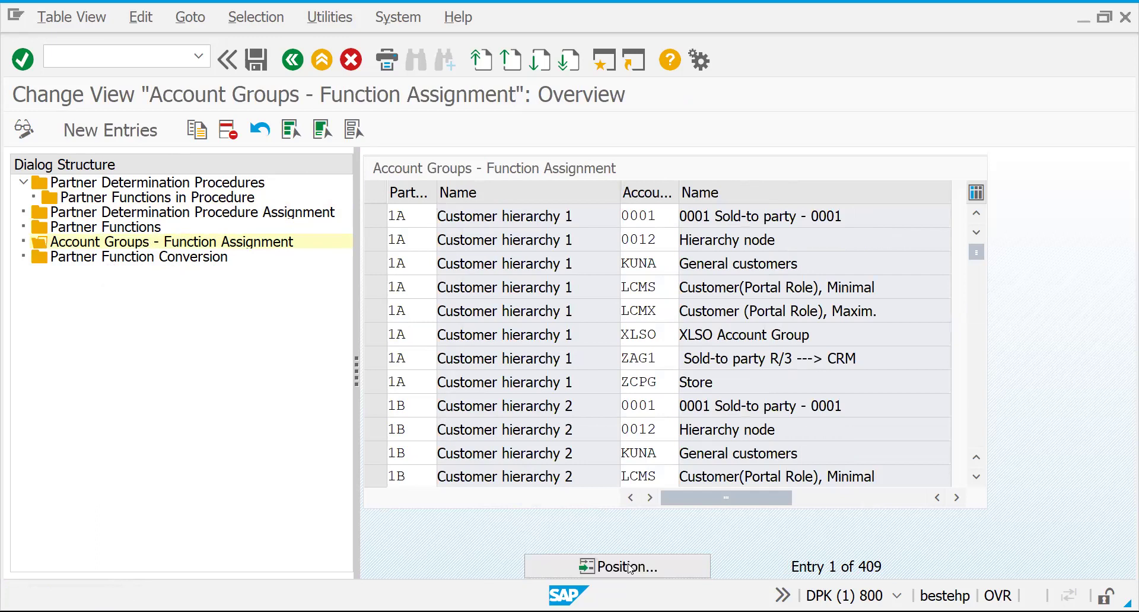
pyautogui.press('F4')
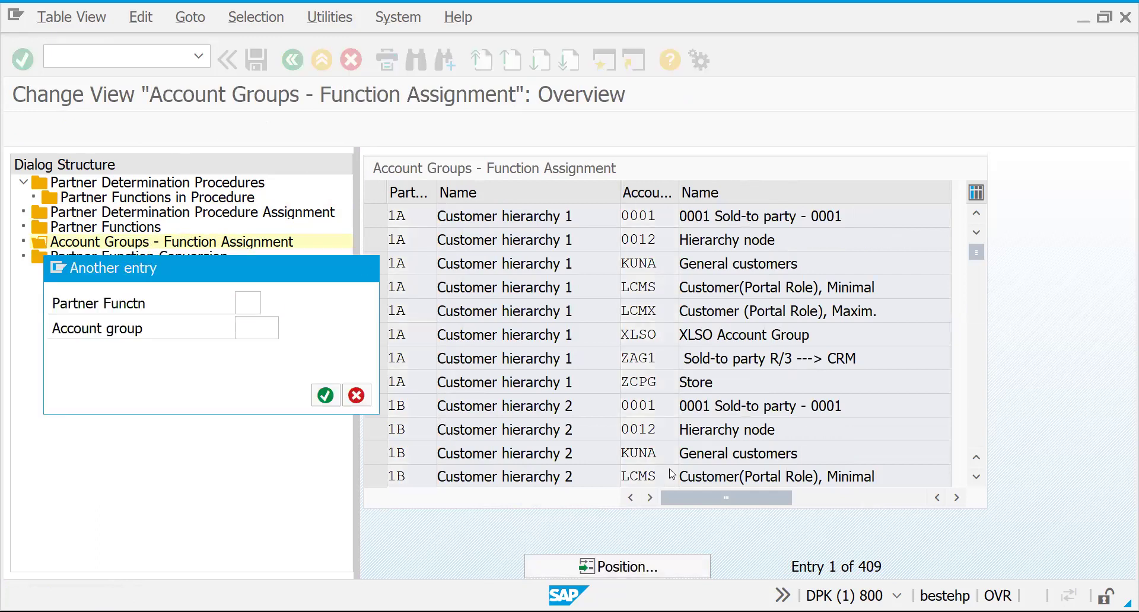
pyautogui.click(90, 127)
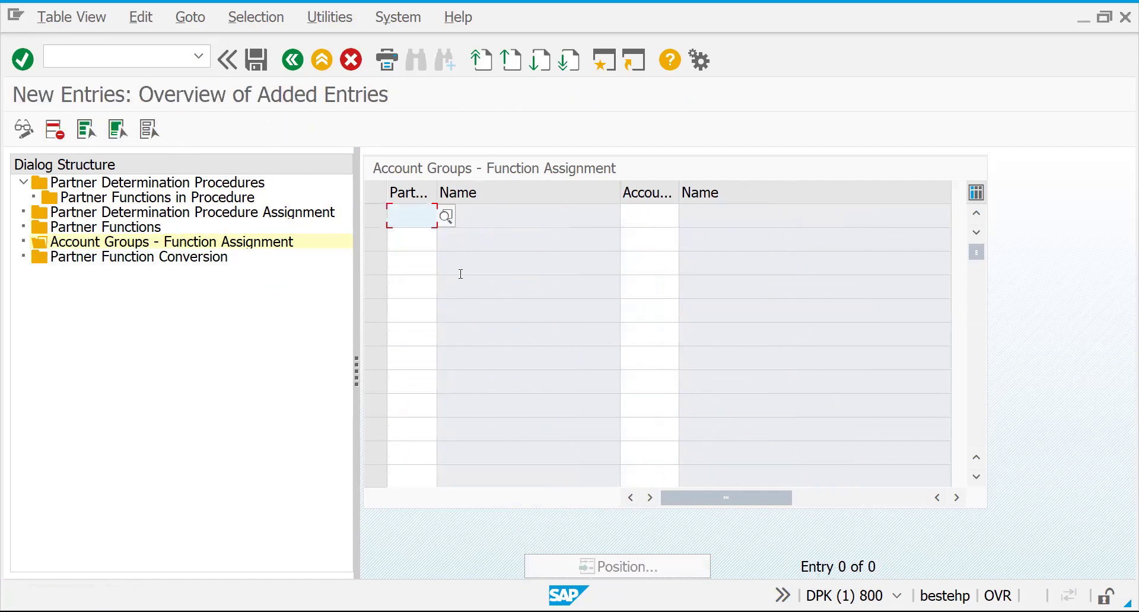
pyautogui.write('SP')
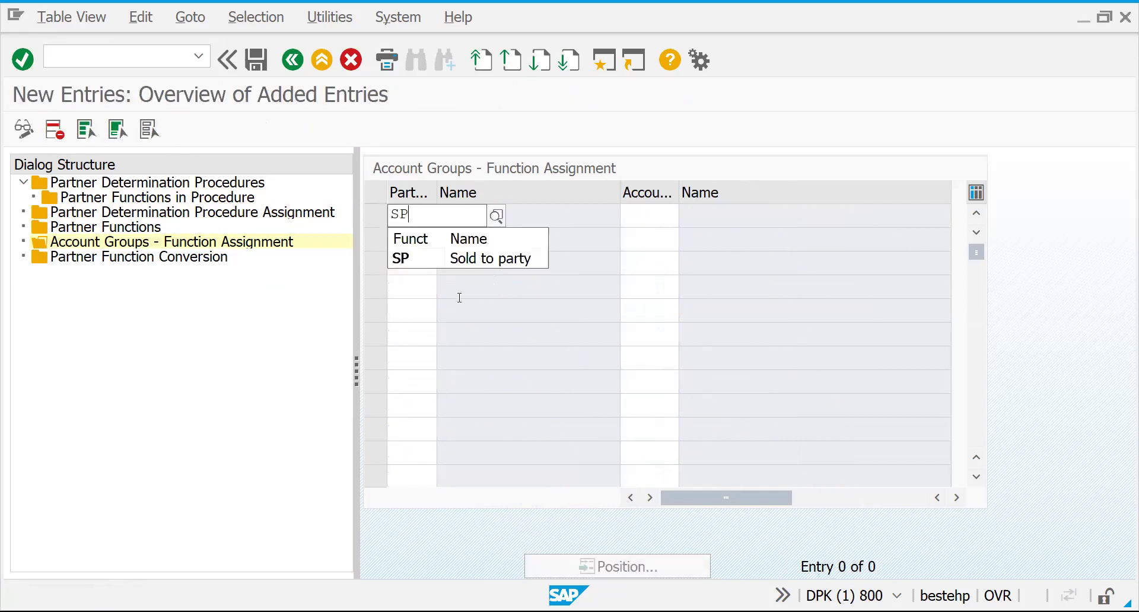
pyautogui.click(456, 265)
pyautogui.press('Tab')
pyautogui.write('ZS02')
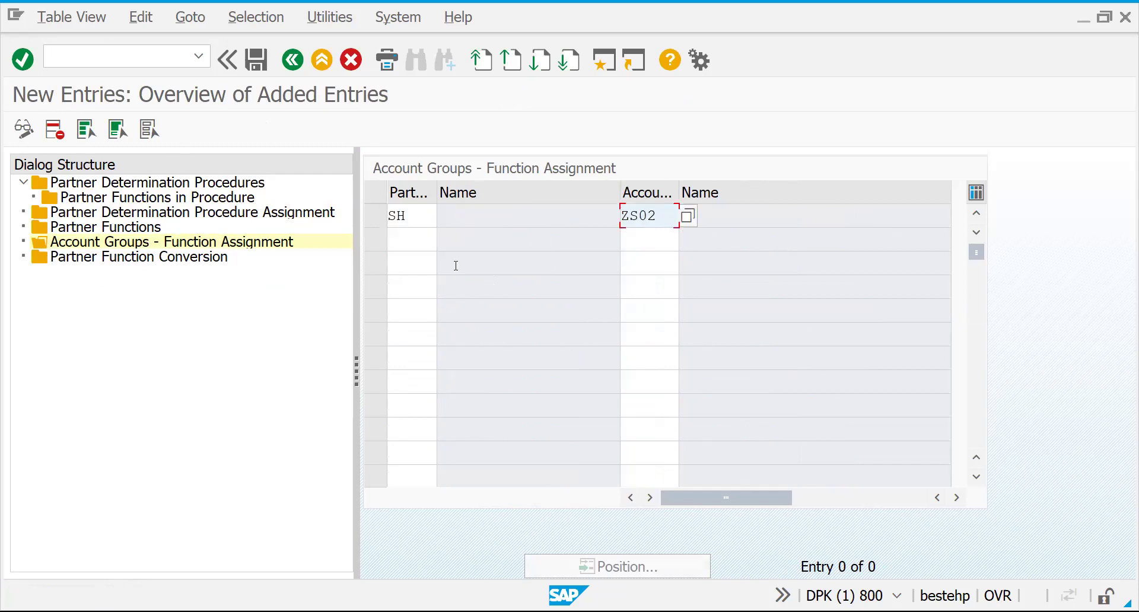
pyautogui.press('Return')
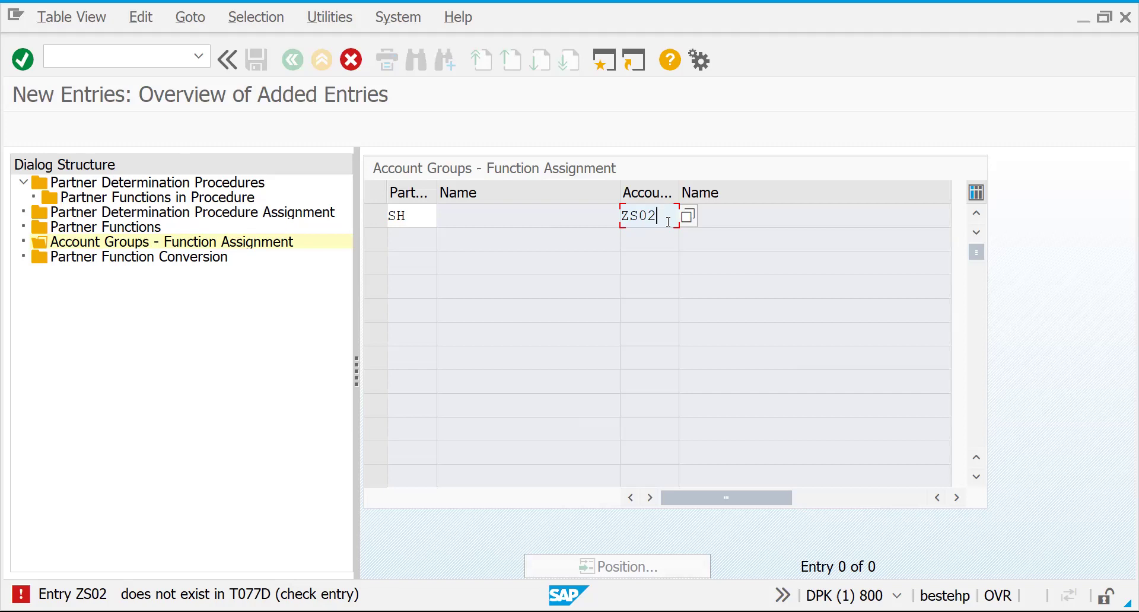
# Set the account group of the SH function assignment to GS02 and save the entry
pyautogui.press('BackSpace')
pyautogui.press('BackSpace')
pyautogui.press('BackSpace')
pyautogui.press('BackSpace')
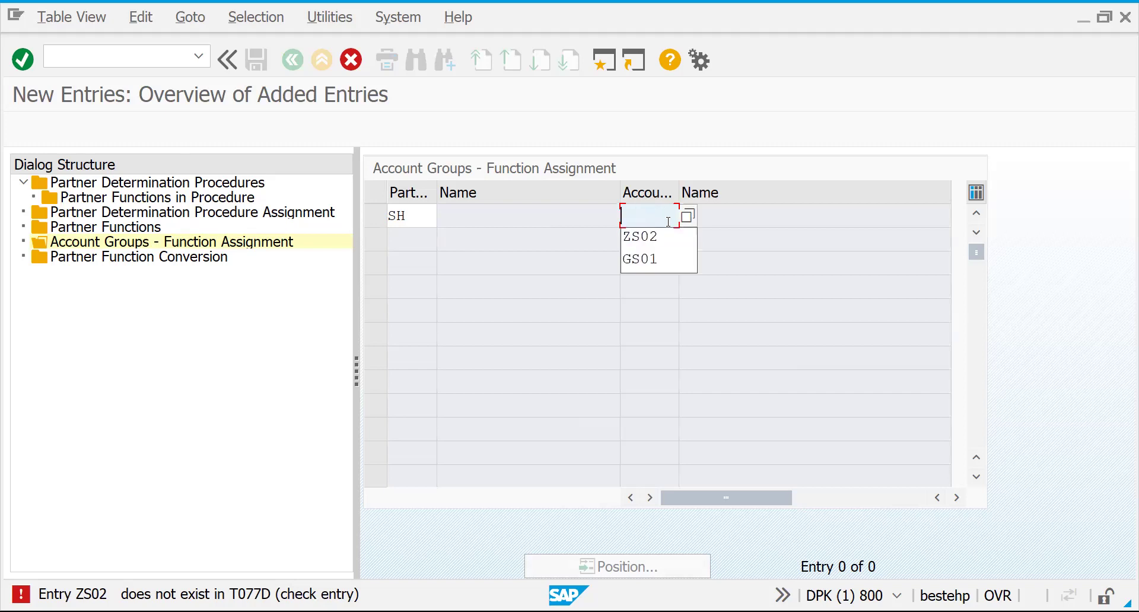
pyautogui.press('Down')
pyautogui.press('Down')
pyautogui.press('Return')
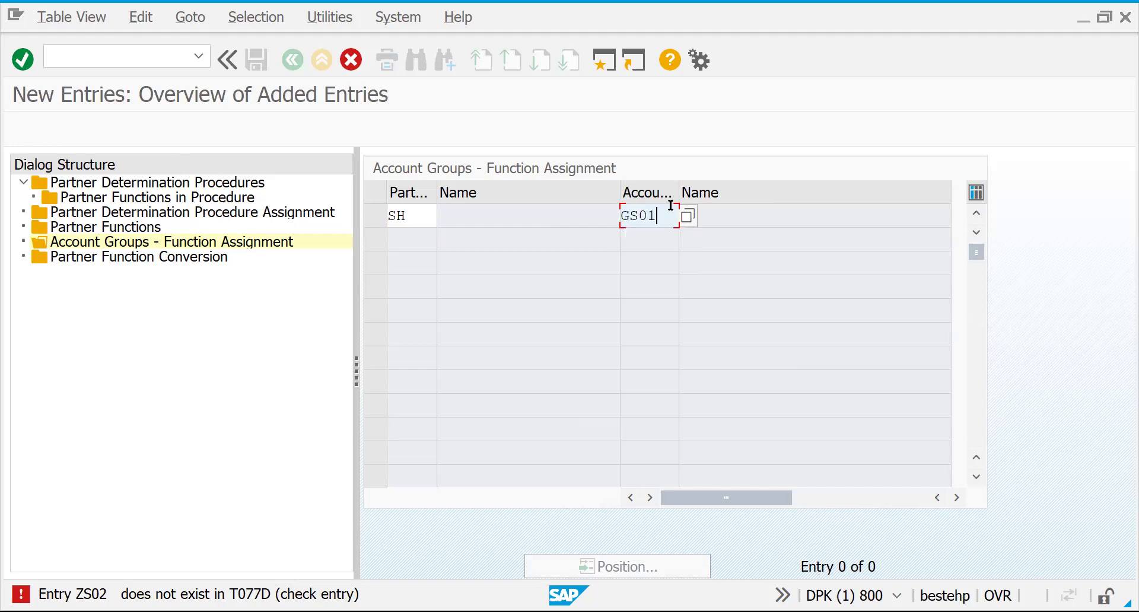
pyautogui.press('BackSpace')
pyautogui.write('2')
pyautogui.press('Return')
pyautogui.press('Return')
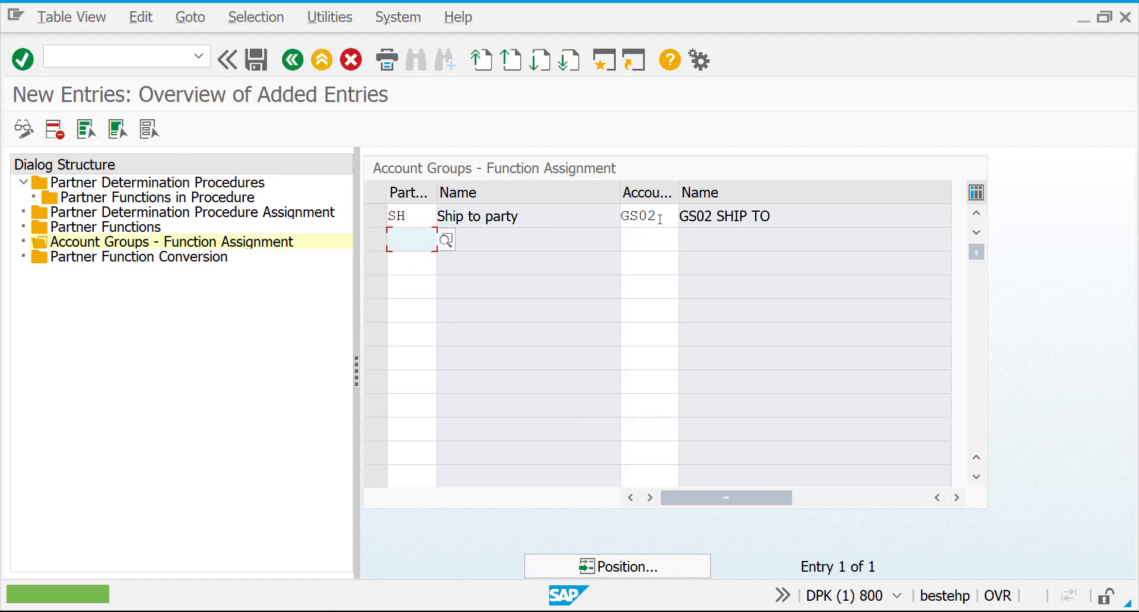
pyautogui.hotkey('ctrl', 's')
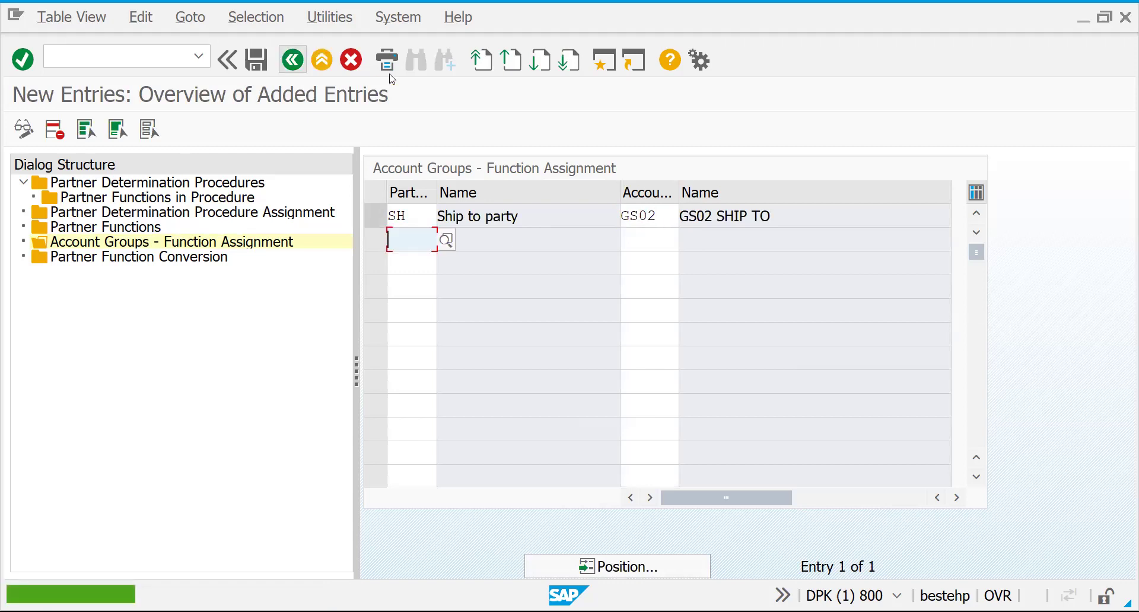
pyautogui.click(162, 55)
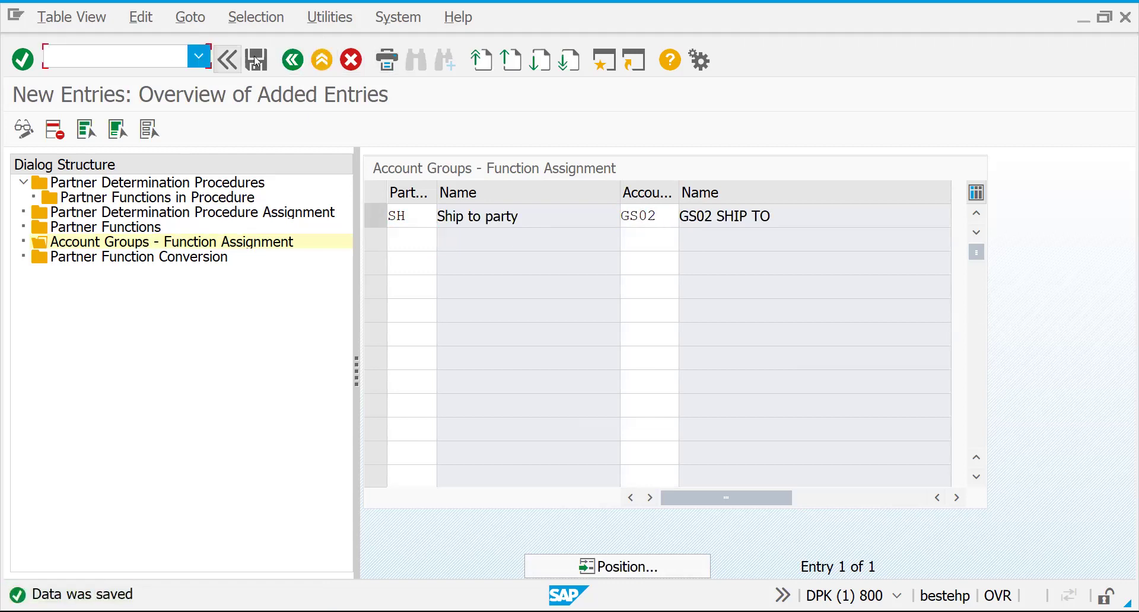
# Leave the partner determination configuration and close the activity selection to return to the IMG structure
pyautogui.click(290, 69)
pyautogui.click(292, 60)
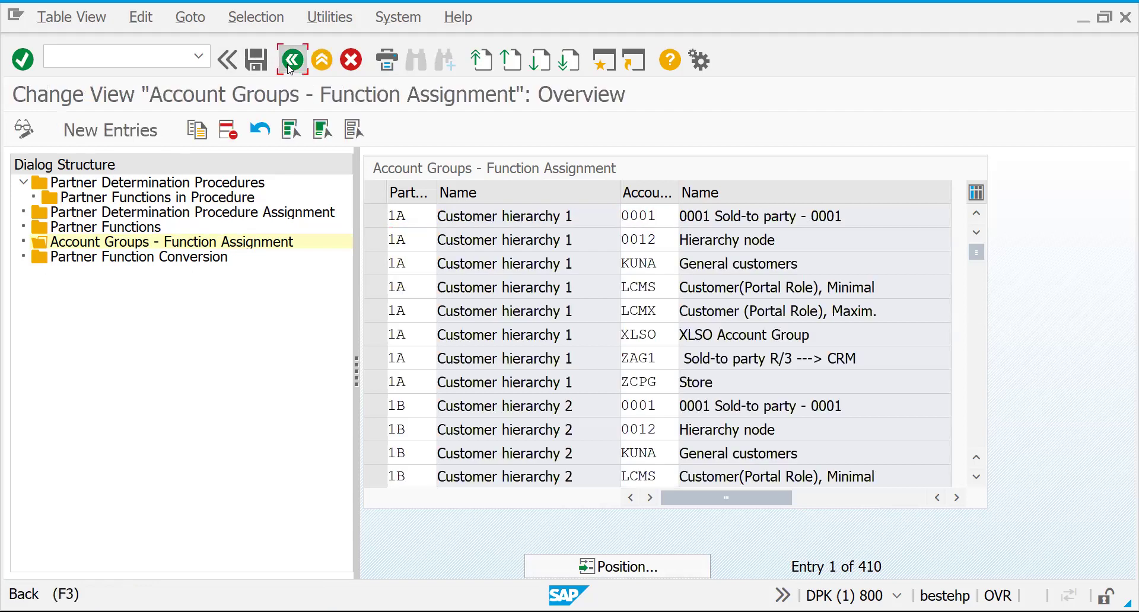
pyautogui.click(292, 59)
pyautogui.click(292, 59)
pyautogui.click(292, 59)
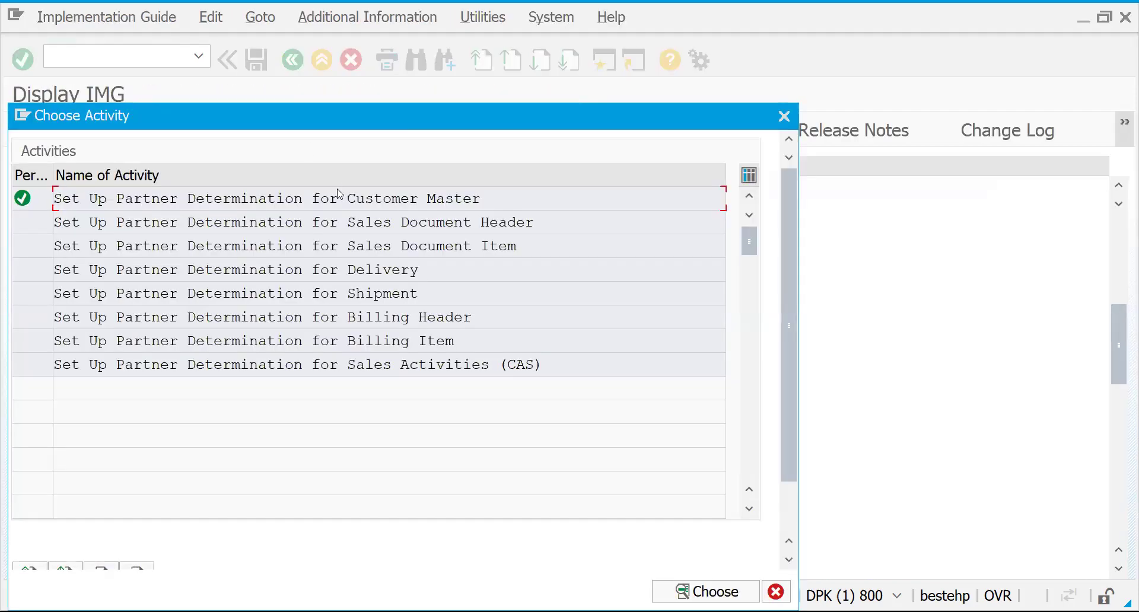
pyautogui.press('Escape')
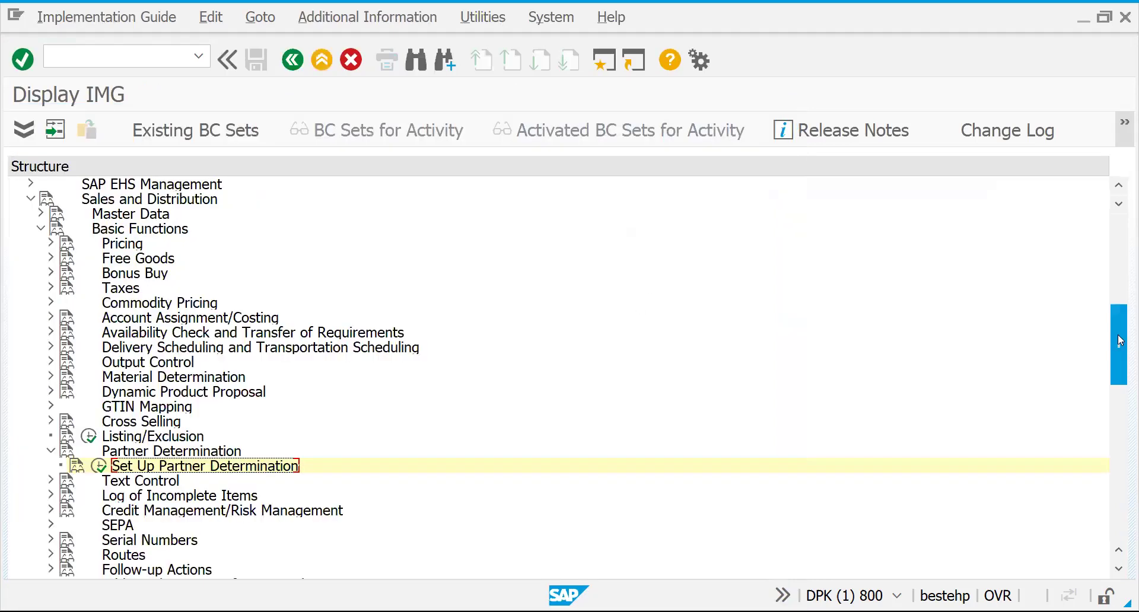
# Open Assign Number Ranges to Customer Account Groups under Financial Accounting (New), Accounts Receivable and Accounts Payable, Customer Accounts, Preparations for Creating Customer Master Data
pyautogui.scroll(6, 1121, 270)
pyautogui.scroll(3, 1119, 278)
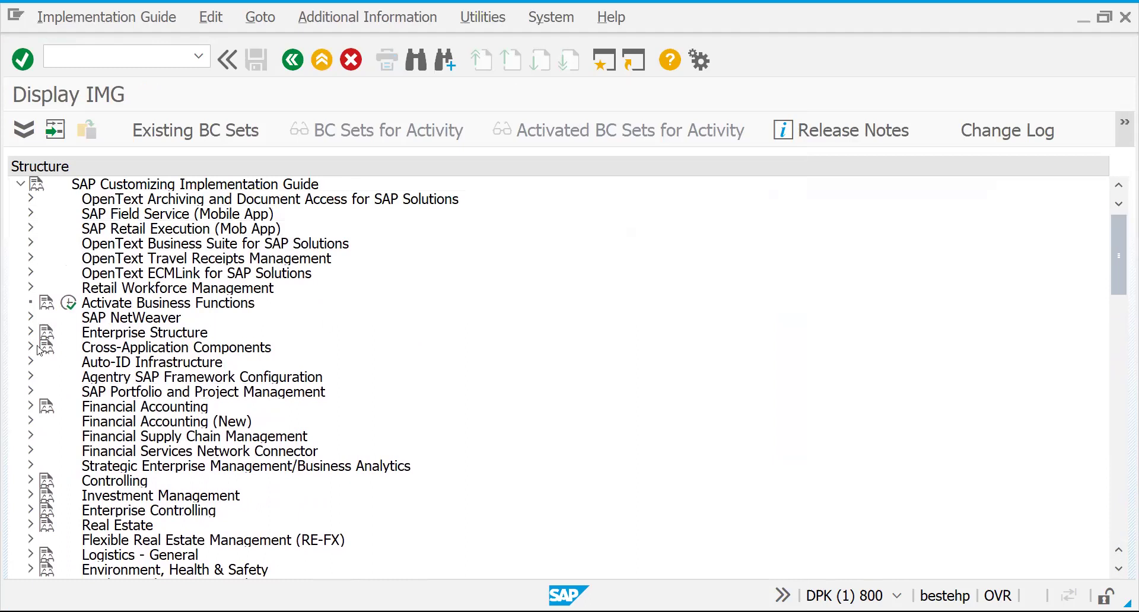
pyautogui.click(31, 422)
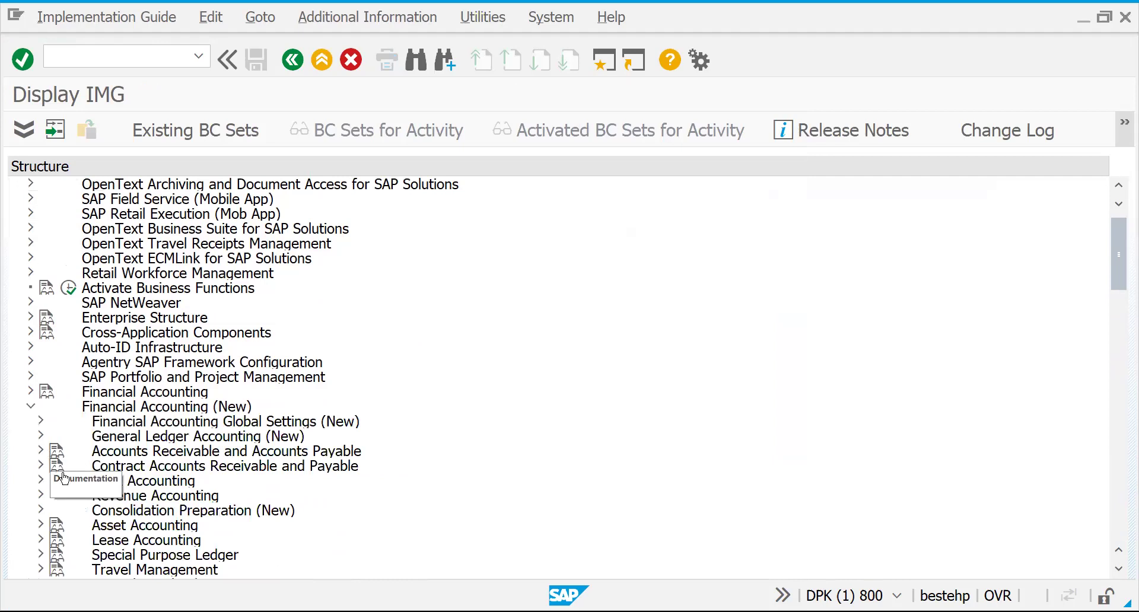
pyautogui.click(40, 453)
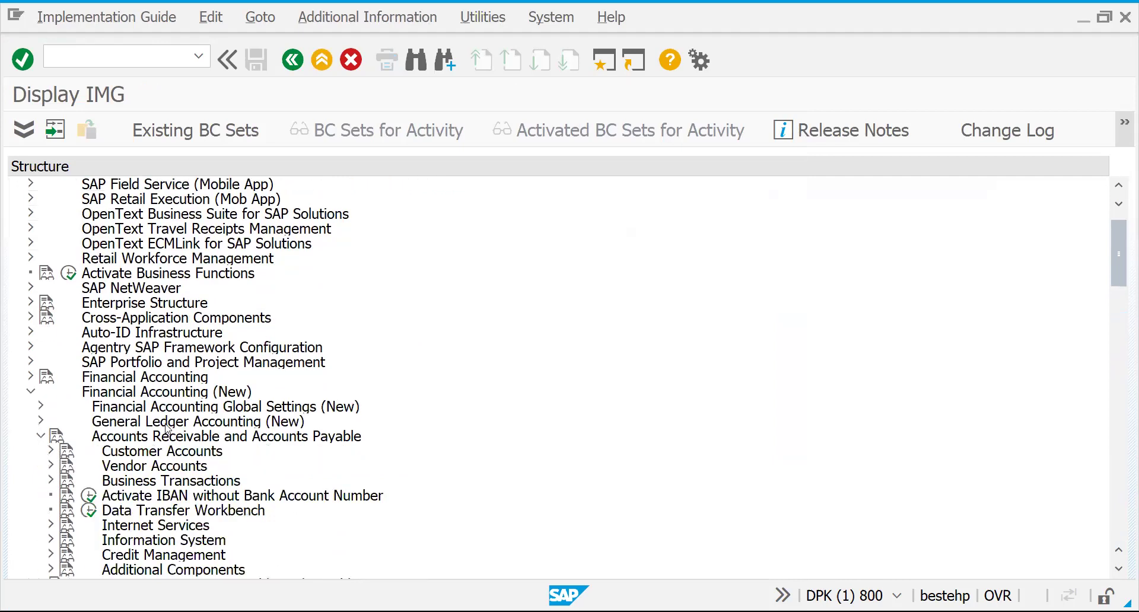
pyautogui.click(51, 452)
pyautogui.click(62, 468)
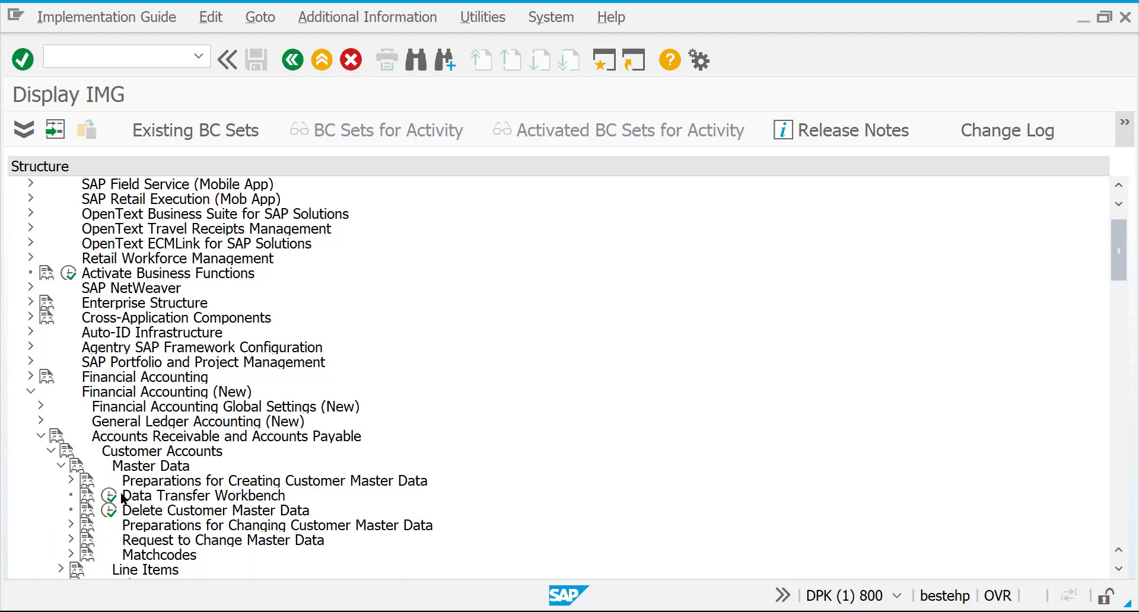
pyautogui.click(71, 481)
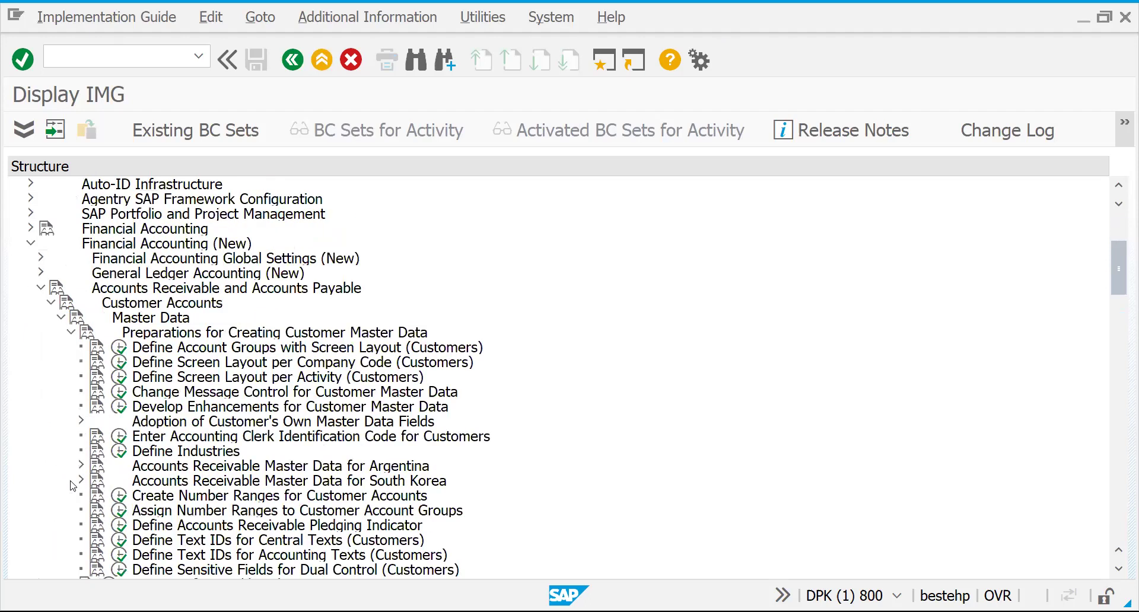
pyautogui.click(120, 511)
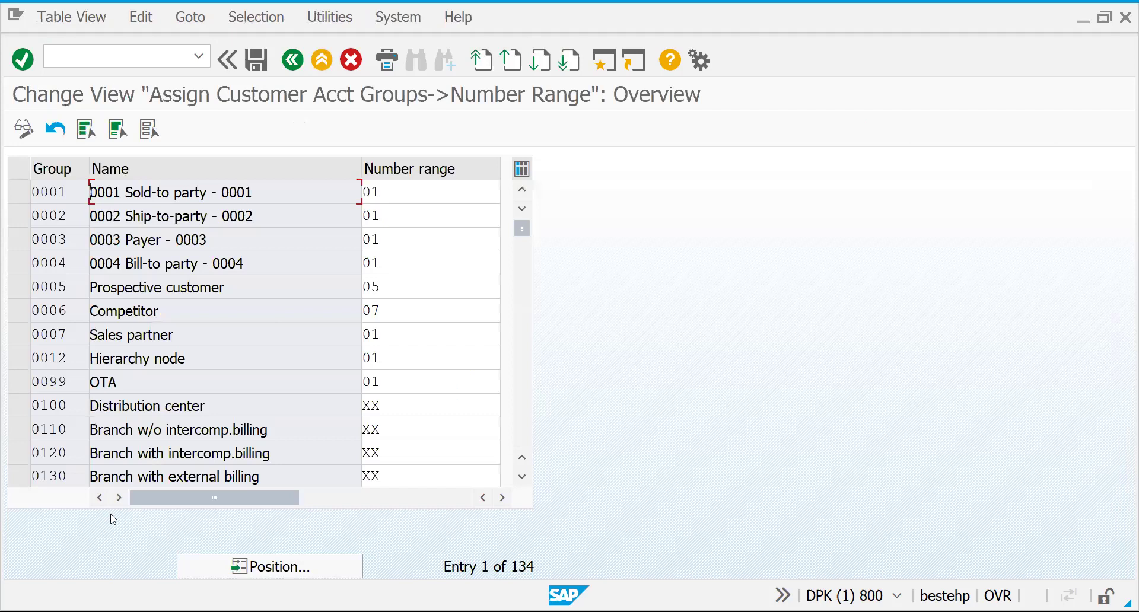
# Assign number range G2 to account group GS02 SHIP TO and save it in the SD: PARTNERS customizing request
pyautogui.click(267, 570)
pyautogui.write('GS02')
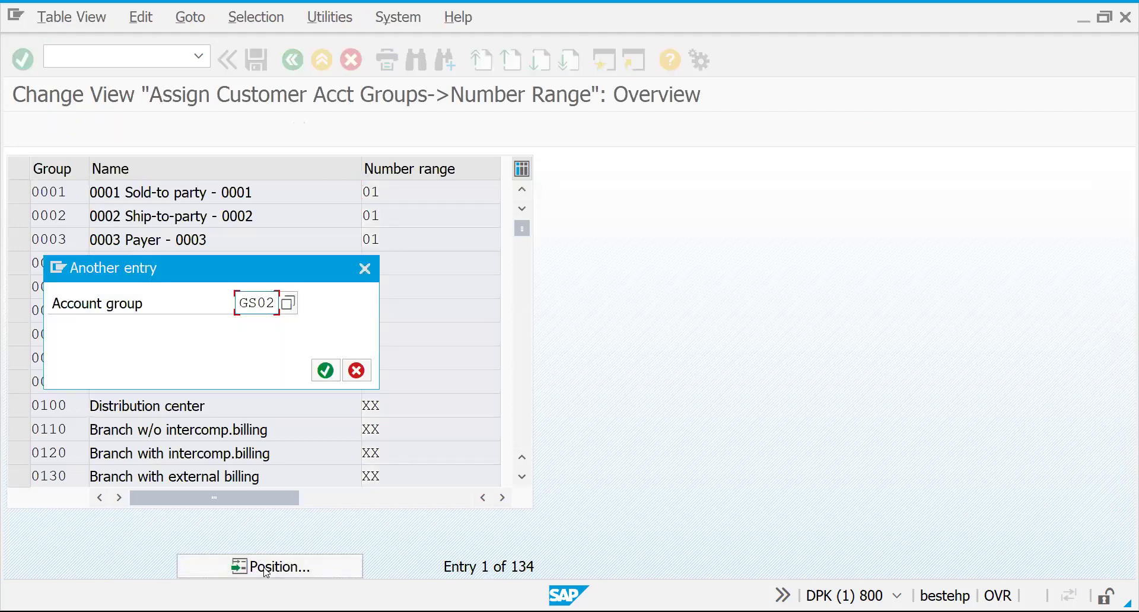
pyautogui.press('Return')
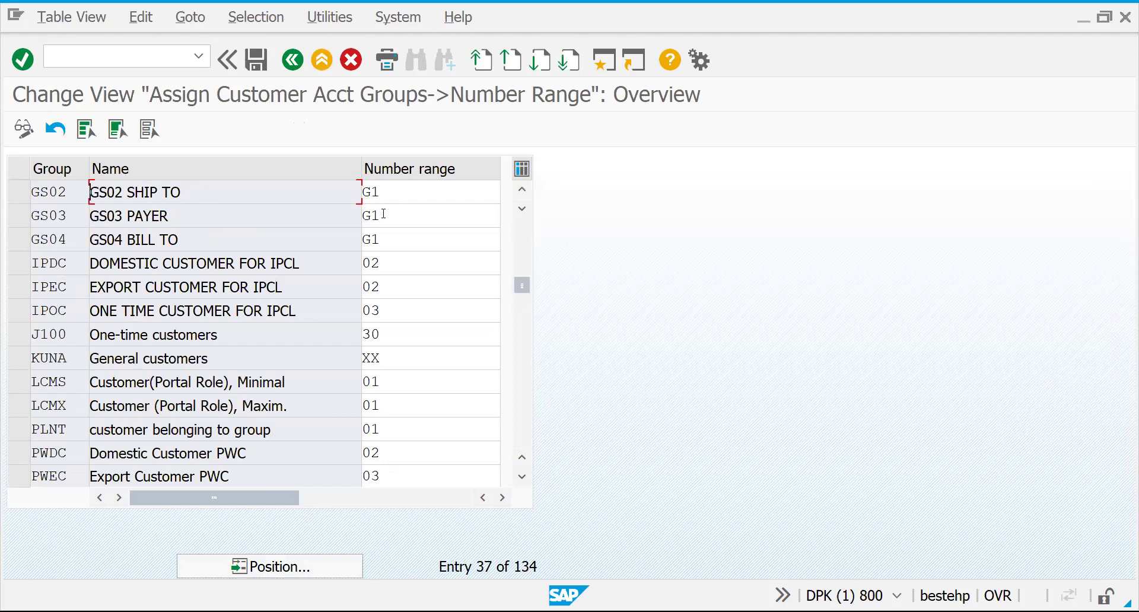
pyautogui.click(410, 200)
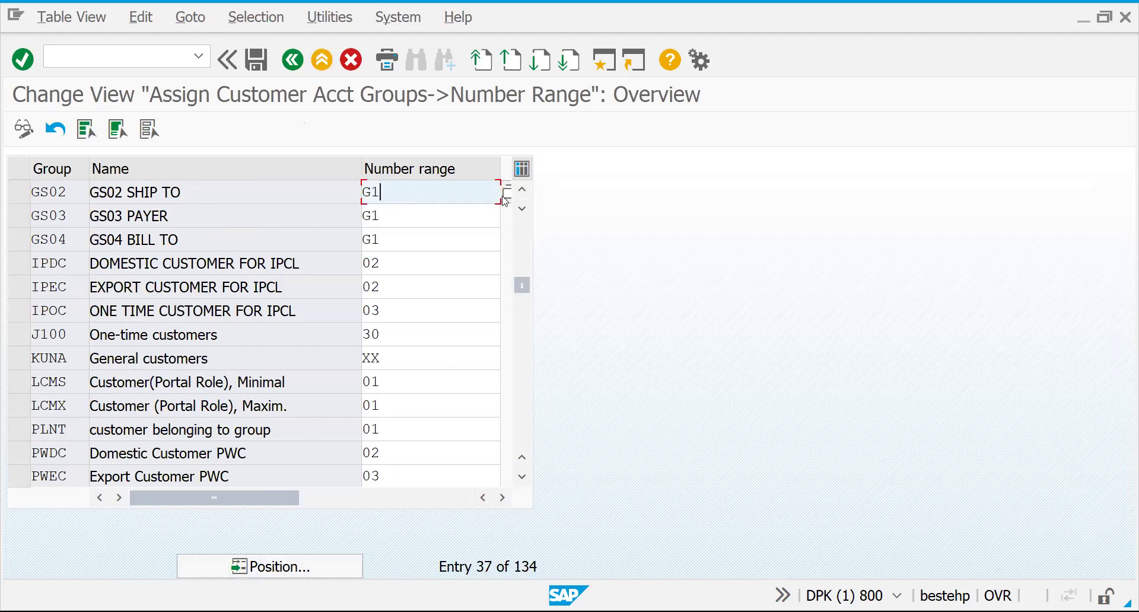
pyautogui.moveTo(426, 190); pyautogui.dragTo(332, 206)
pyautogui.write('G2')
pyautogui.hotkey('ctrl', 's')
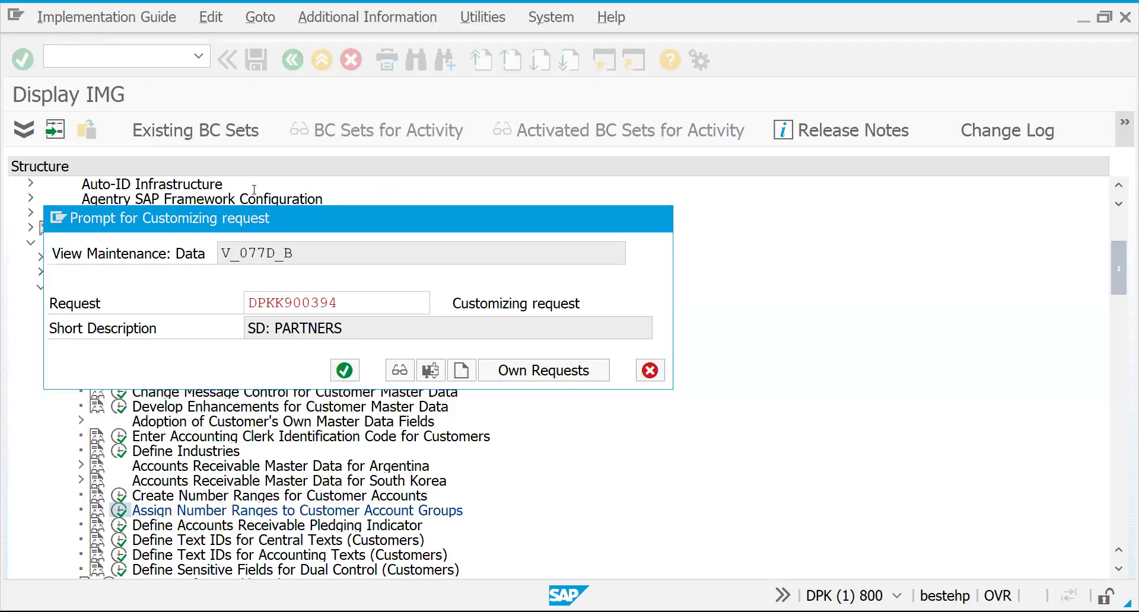
pyautogui.press('Return')
pyautogui.press('F3')
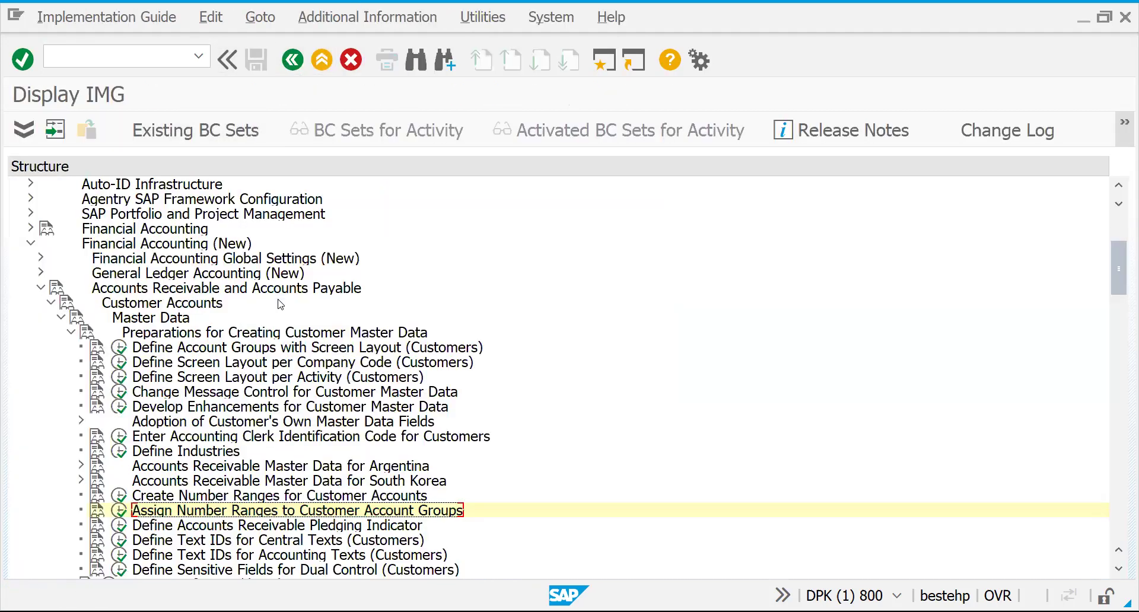
# Display the customer number range intervals and check the interval of range G2
pyautogui.click(124, 497)
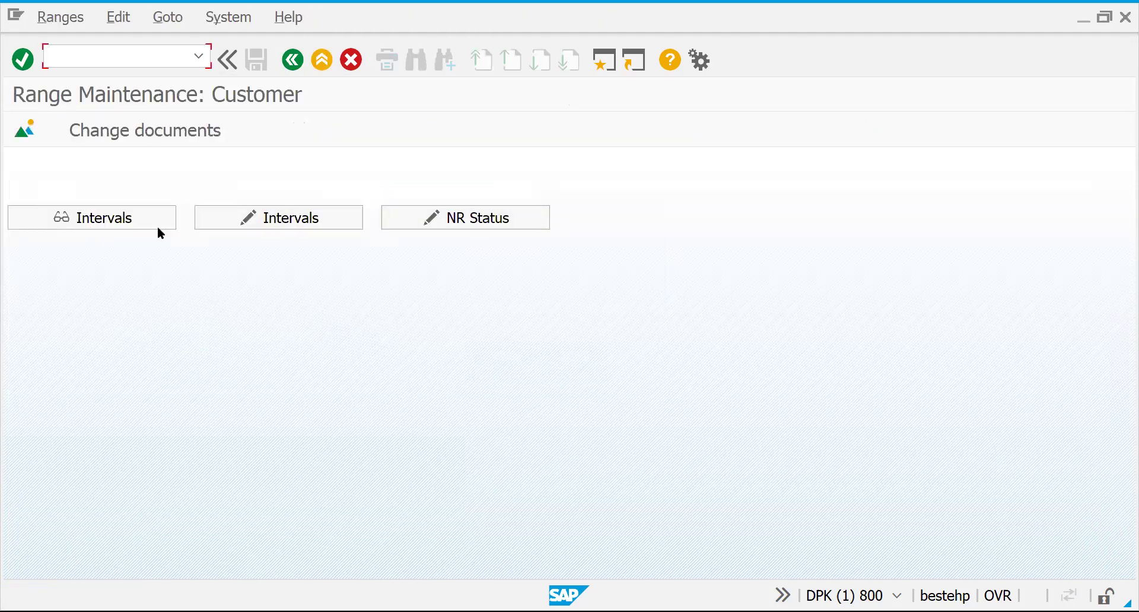
pyautogui.click(155, 227)
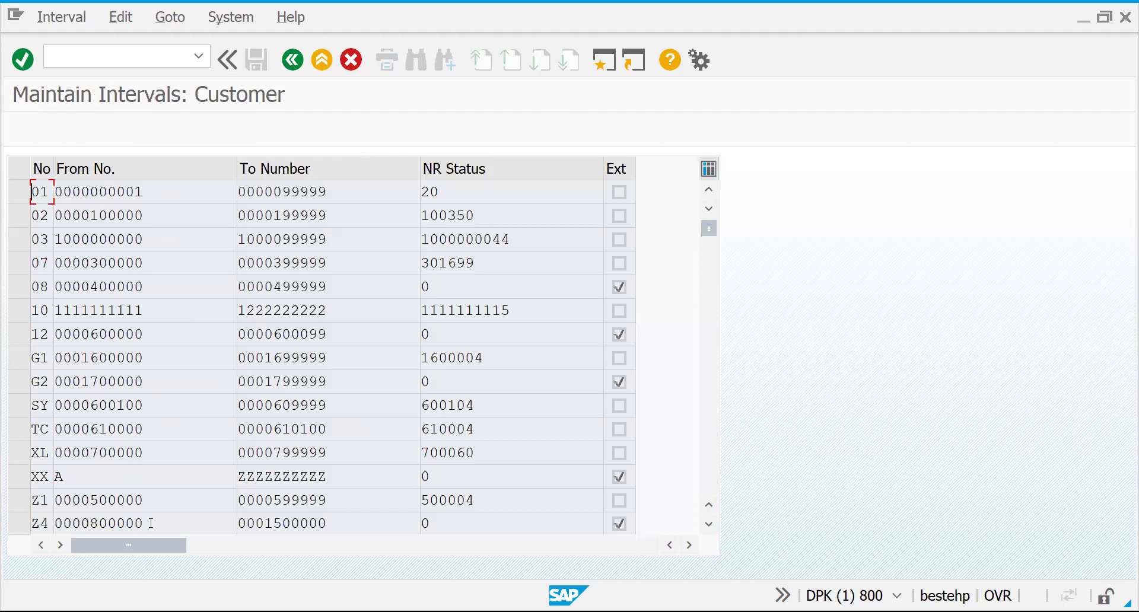
pyautogui.click(115, 460)
pyautogui.moveTo(156, 383); pyautogui.dragTo(36, 376)
pyautogui.hotkey('ctrl', 'c')
# Switch to the customer master session and start creating a customer with transaction /NXD01
pyautogui.click(113, 60)
pyautogui.hotkey('alt', 'Tab')
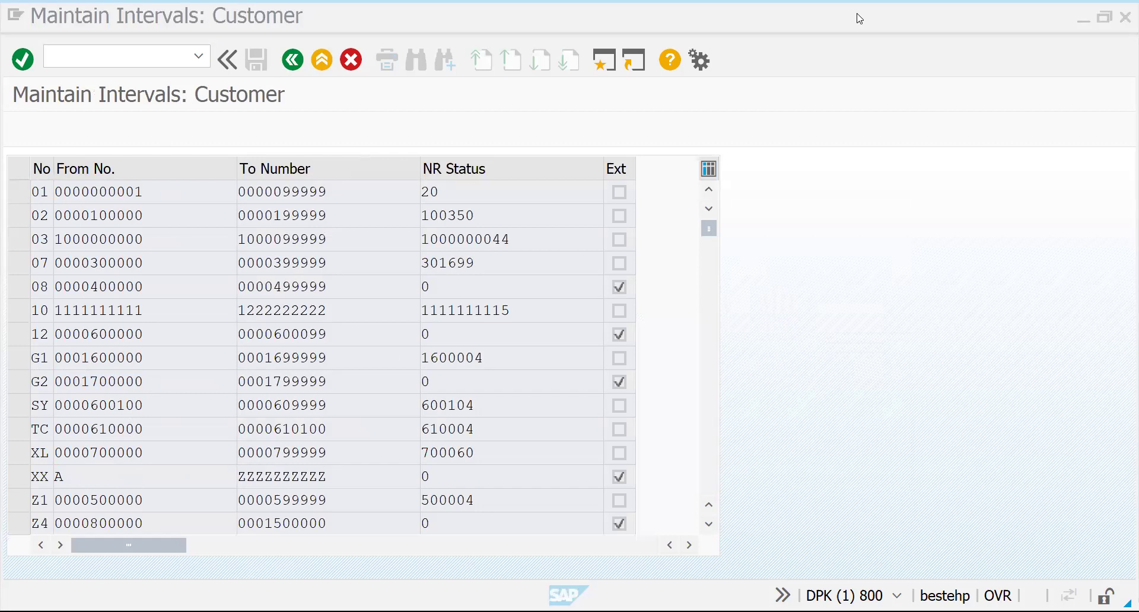
pyautogui.hotkey('alt', 'Tab')
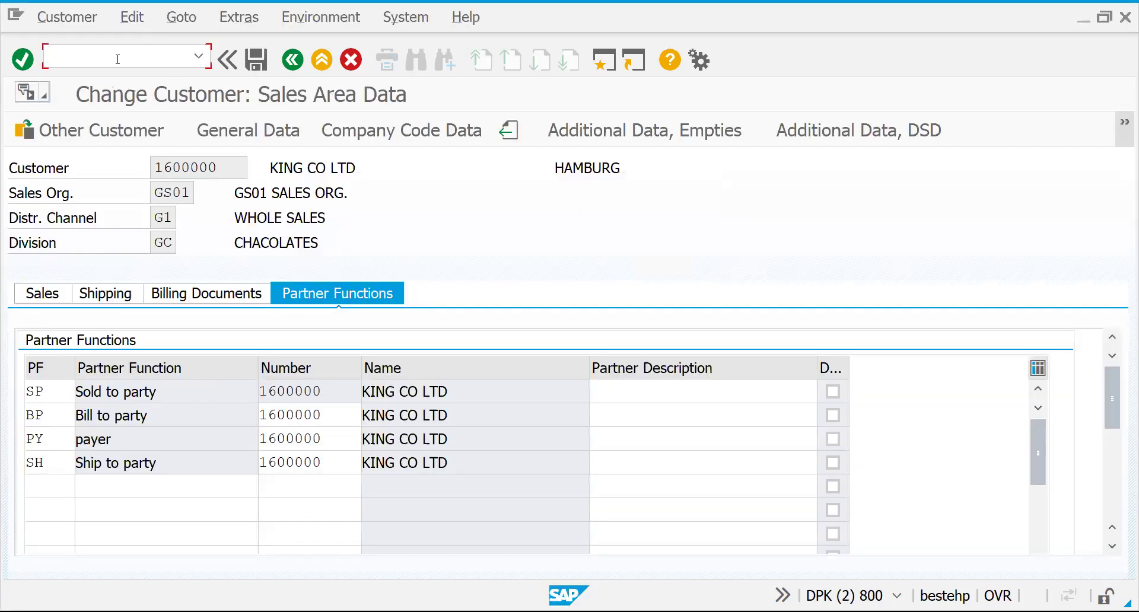
pyautogui.write('?')
pyautogui.press('BackSpace')
pyautogui.write('/NXD01')
pyautogui.press('Return')
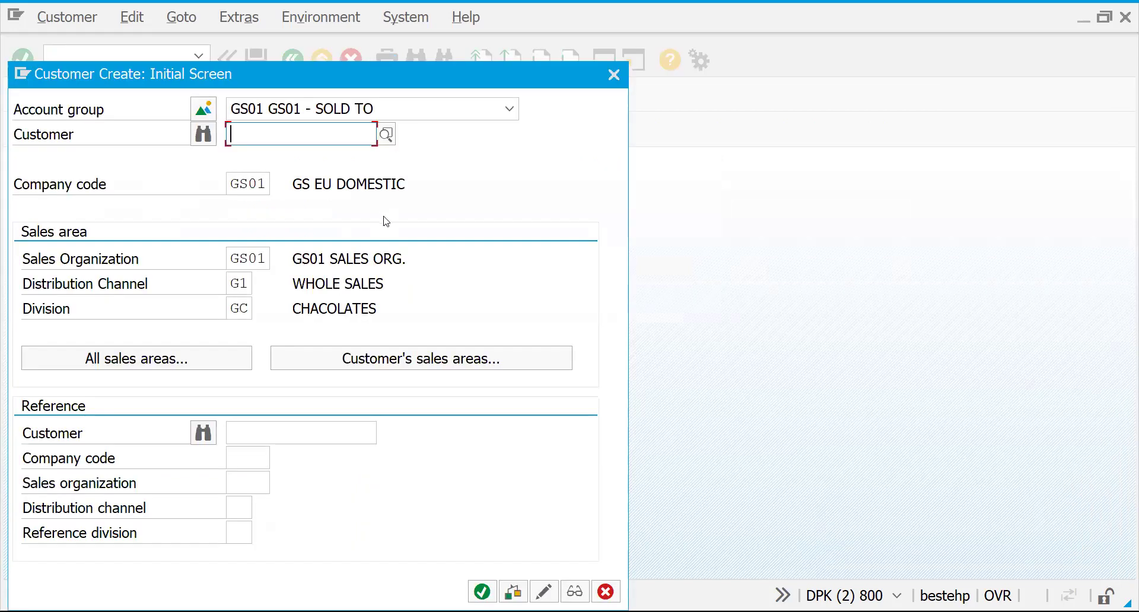
# Choose account group GS02 SHIP TO for the new customer and try to continue without a customer number
pyautogui.click(510, 108)
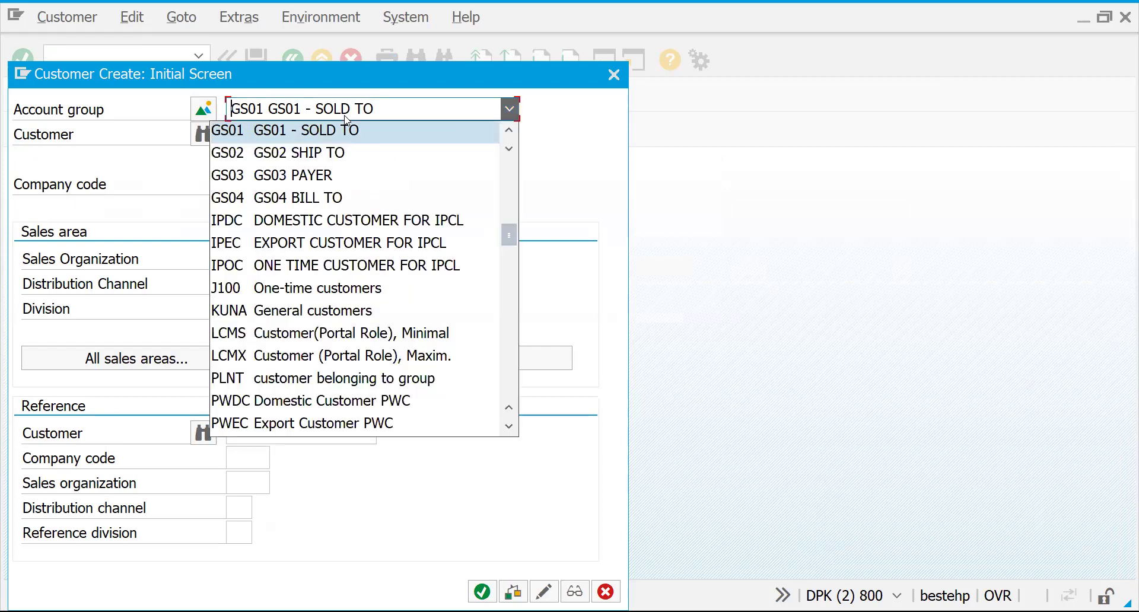
pyautogui.click(319, 153)
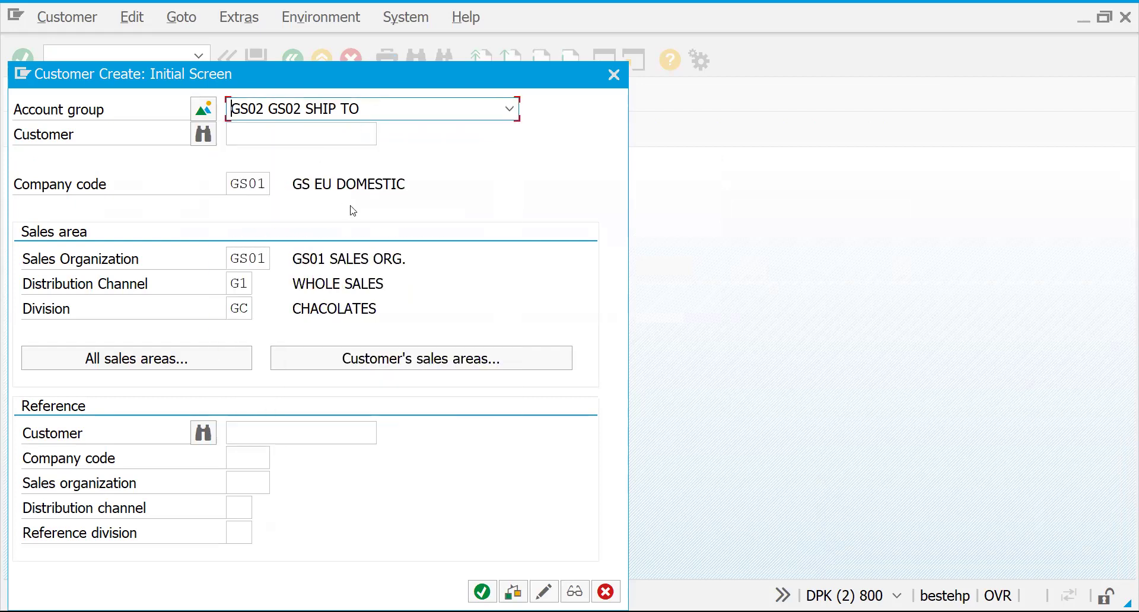
pyautogui.press('Return')
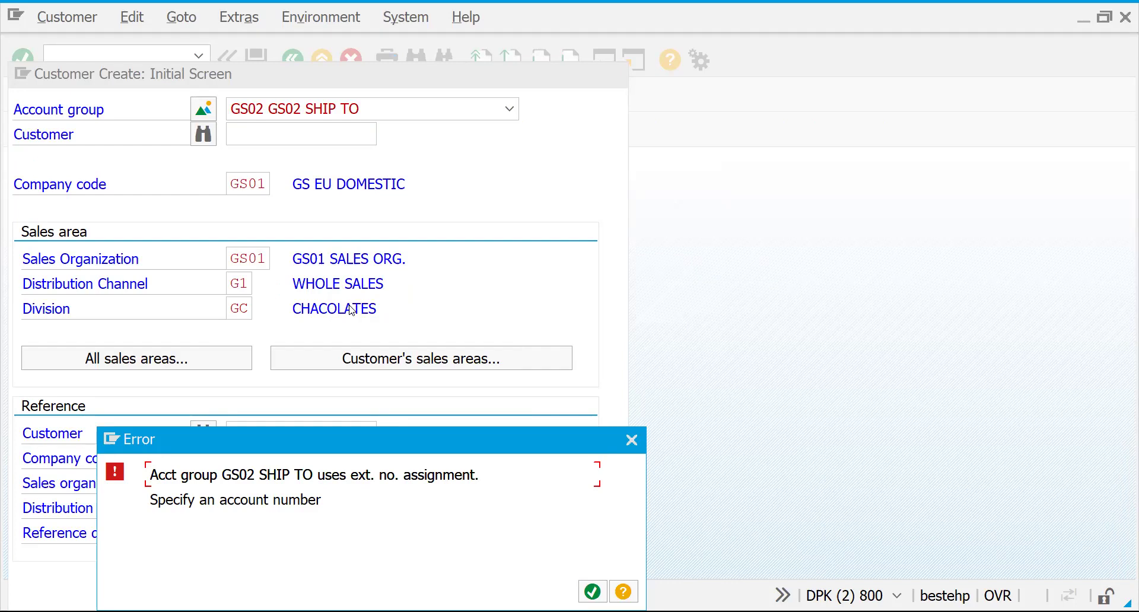
pyautogui.click(592, 592)
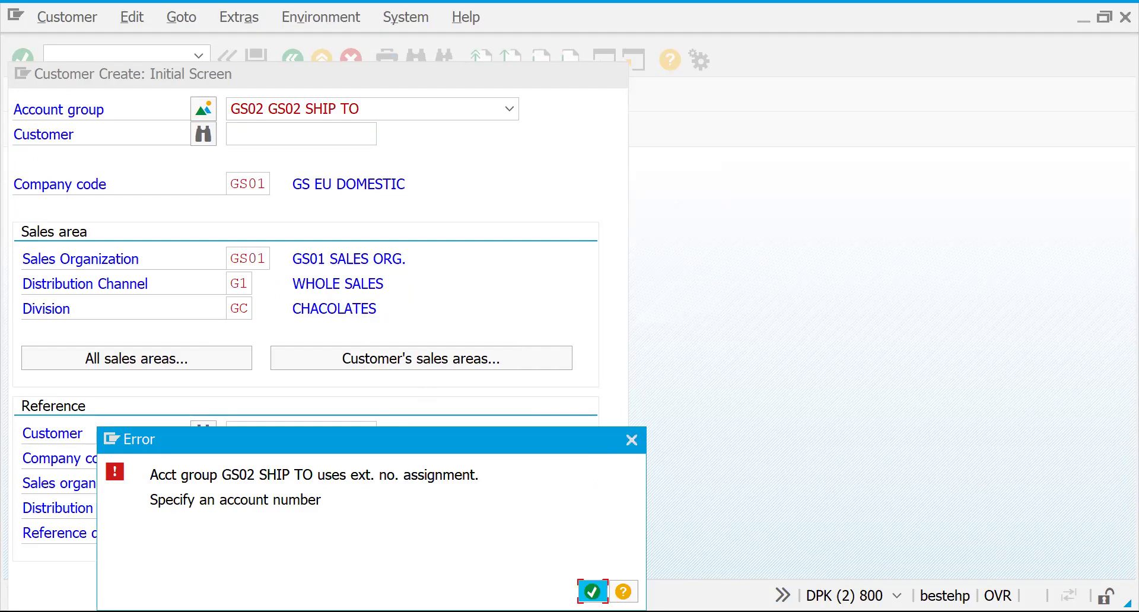
# Create the customer under the copied customer number and fill in title Mr., the customer's name and search term HI
pyautogui.hotkey('ctrl', 'v')
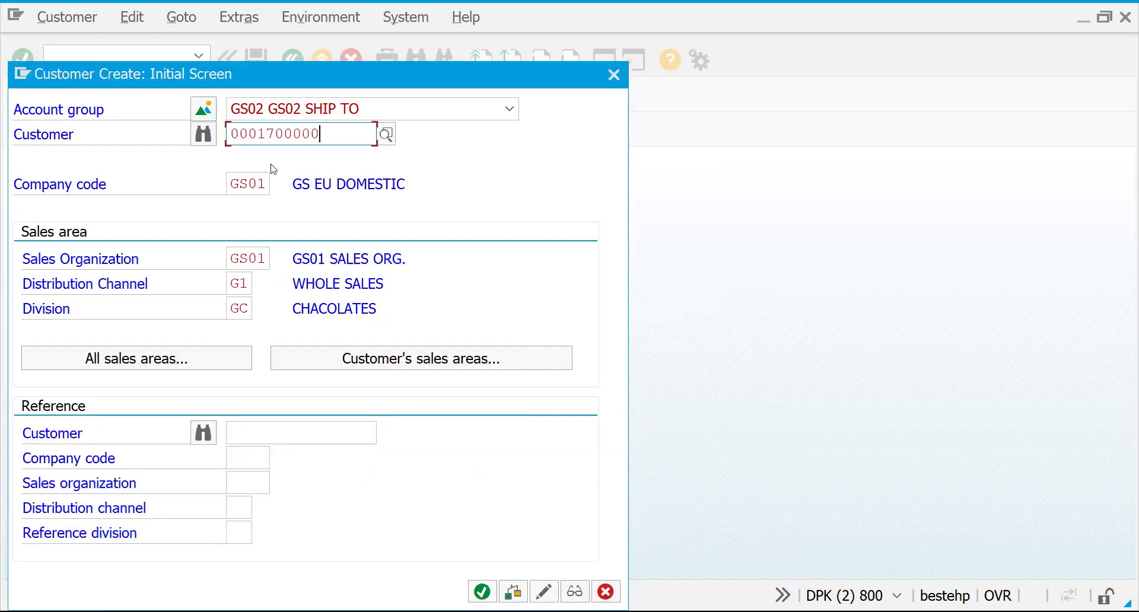
pyautogui.press('Return')
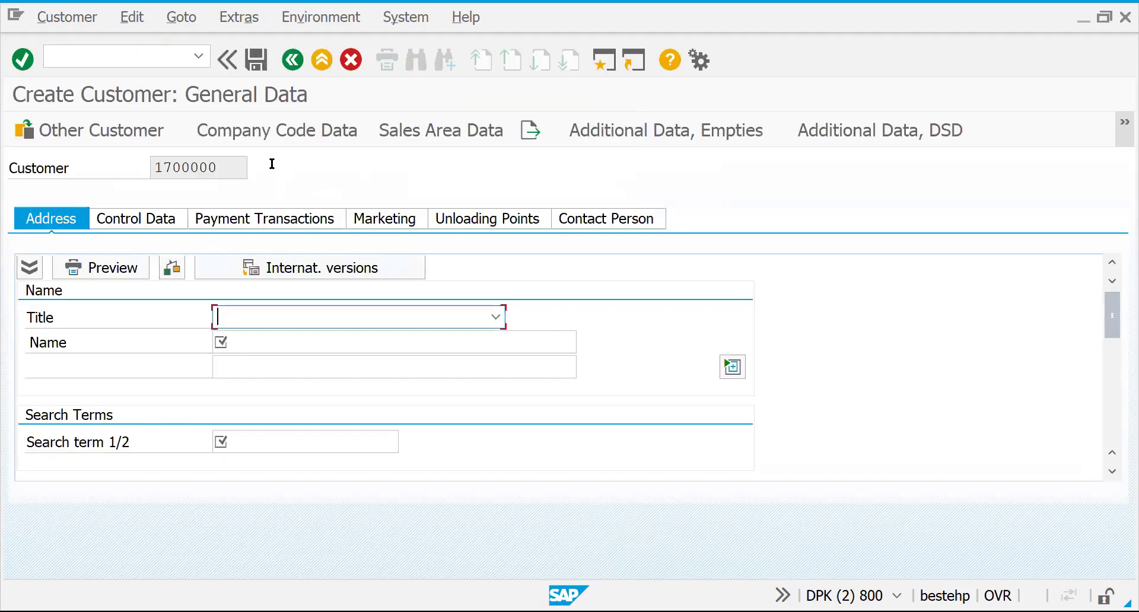
pyautogui.write('MADM')
pyautogui.write('Mr.')
pyautogui.press('Tab')
pyautogui.write('RAM')
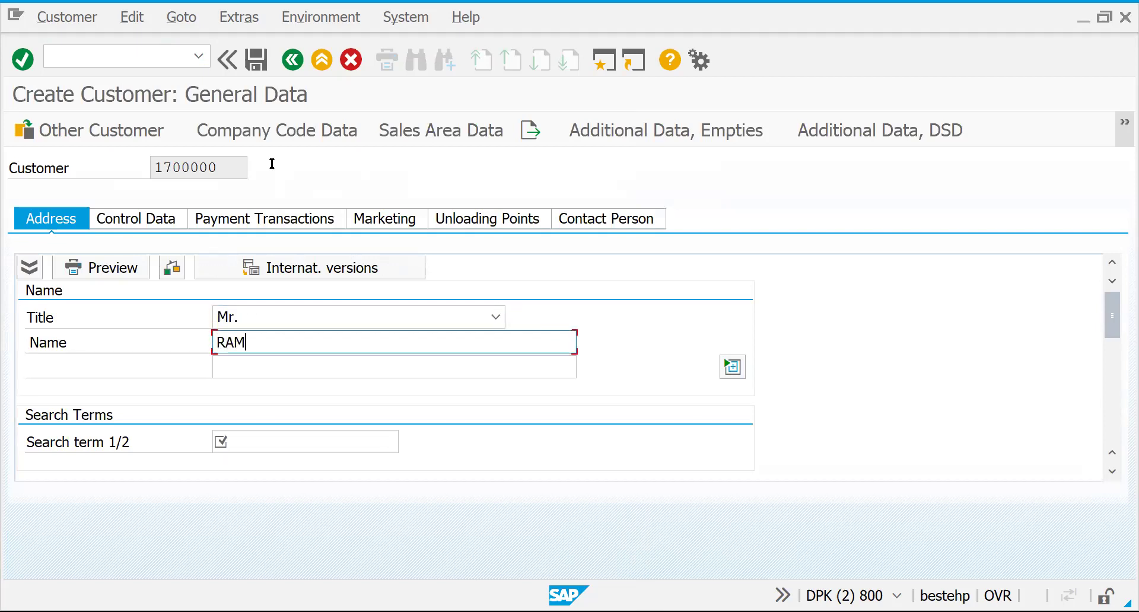
pyautogui.click(275, 435)
pyautogui.write('HI')
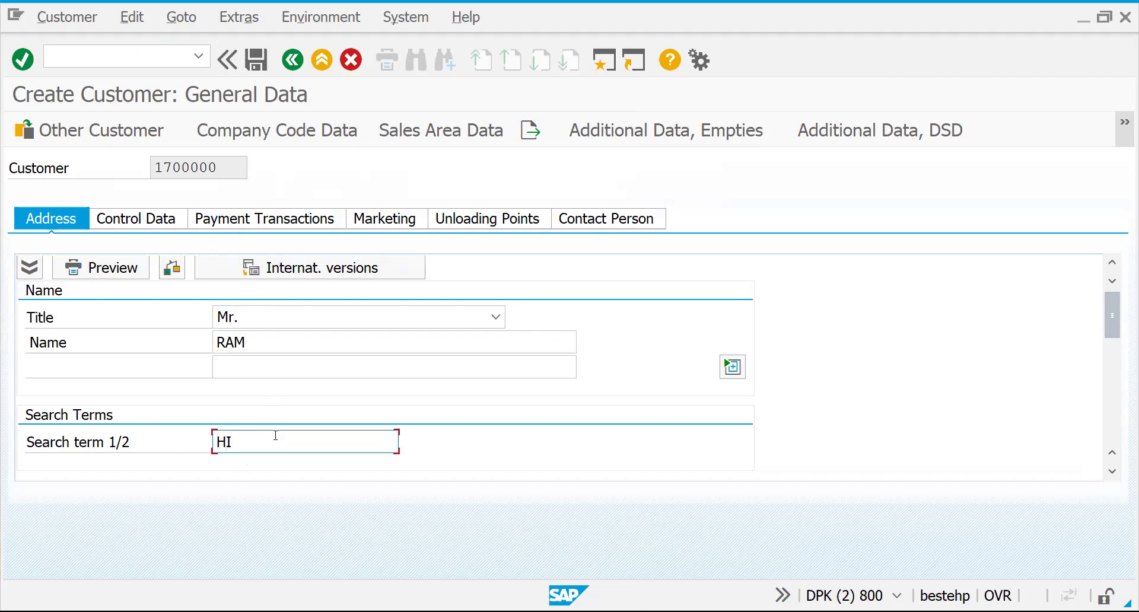
pyautogui.press('Tab')
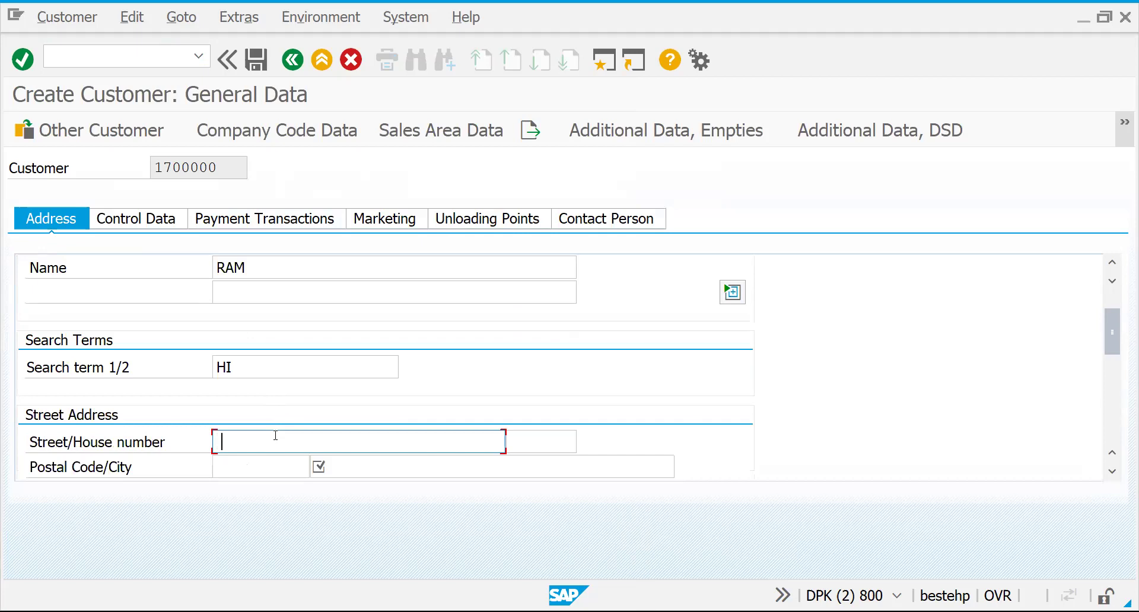
# Fill in the customer's postal code and city from the previously used entries and set the country to DE
pyautogui.click(267, 460)
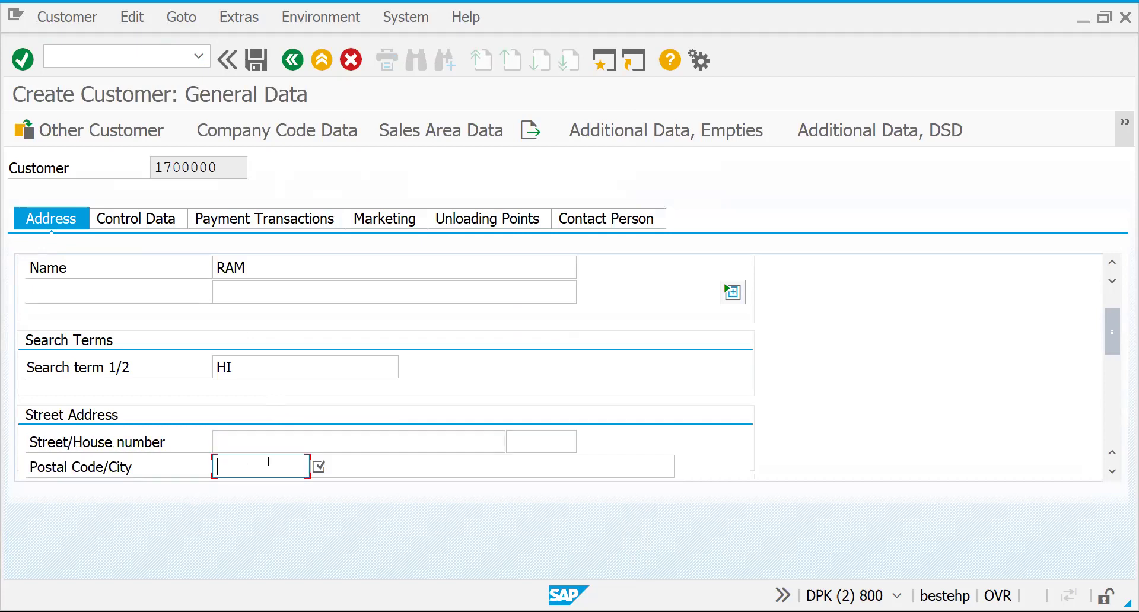
pyautogui.press('Down')
pyautogui.press('Return')
pyautogui.press('Tab')
pyautogui.press('Down')
pyautogui.press('Down')
pyautogui.press('Down')
pyautogui.press('Down')
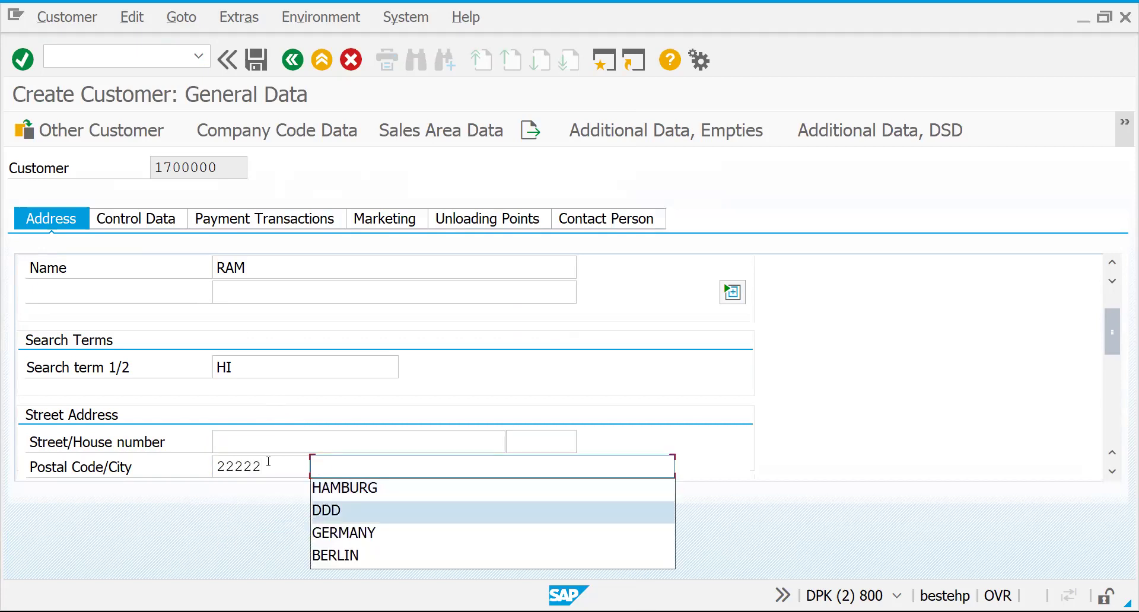
pyautogui.press('Return')
pyautogui.press('Tab')
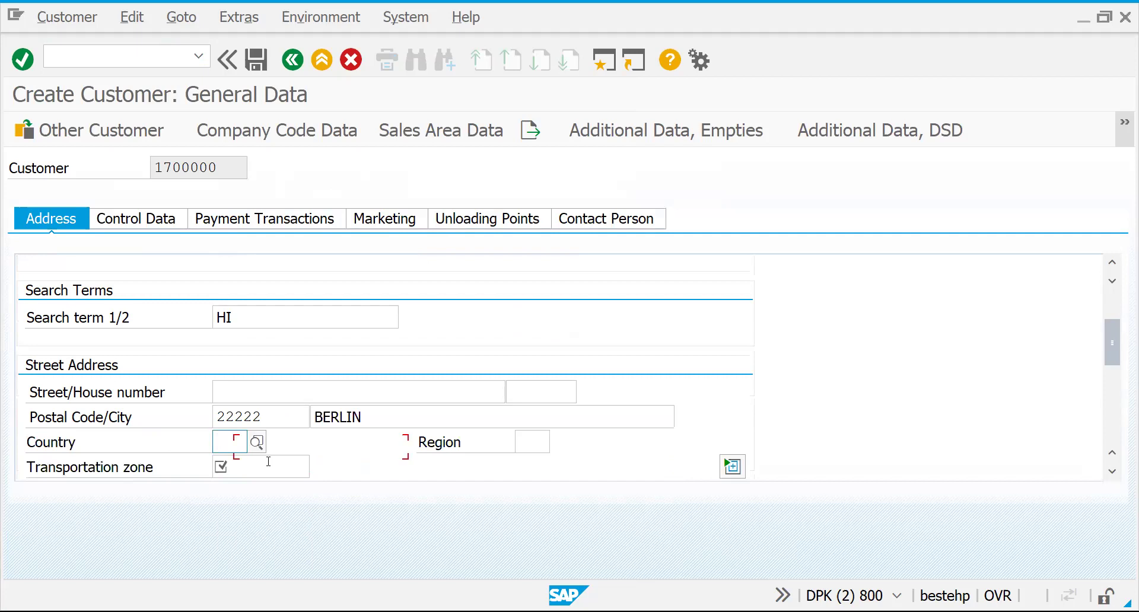
pyautogui.press('Down')
pyautogui.press('Return')
pyautogui.press('Tab')
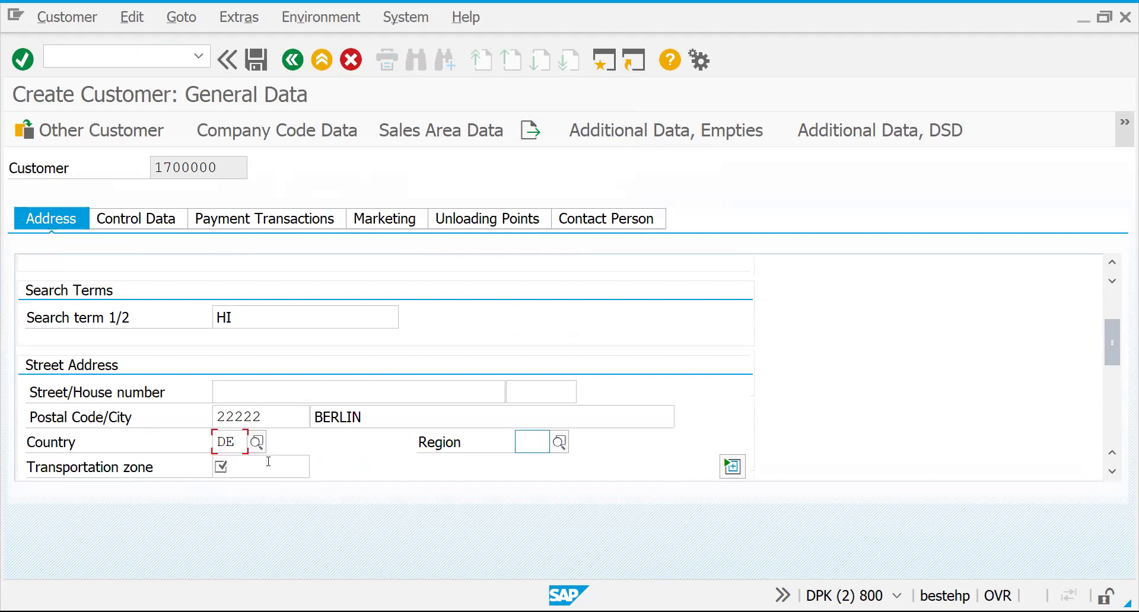
pyautogui.click(559, 442)
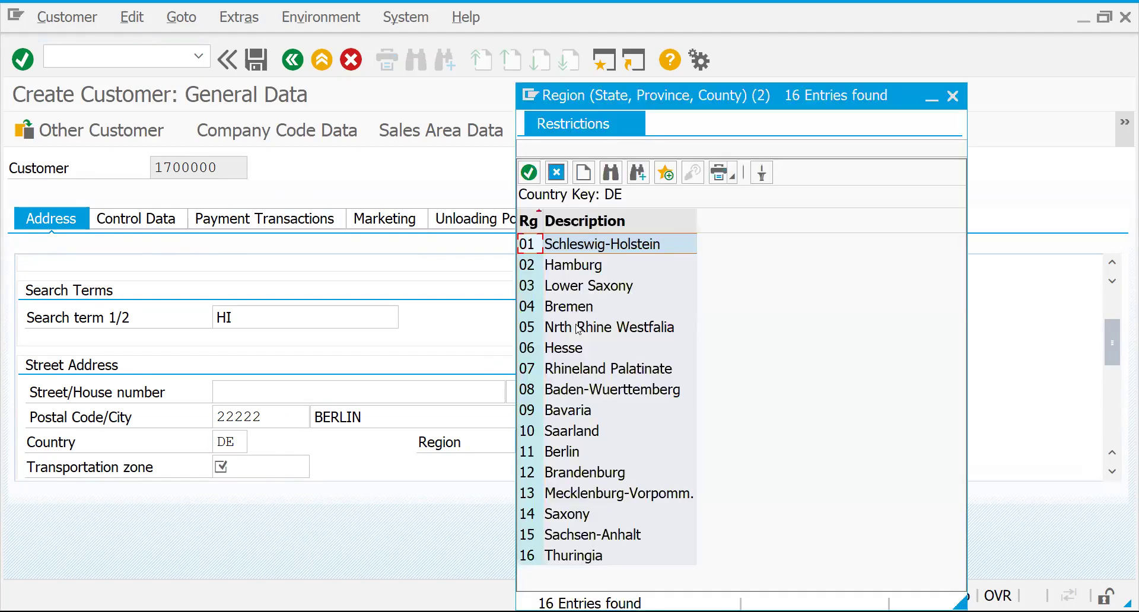
pyautogui.click(551, 453)
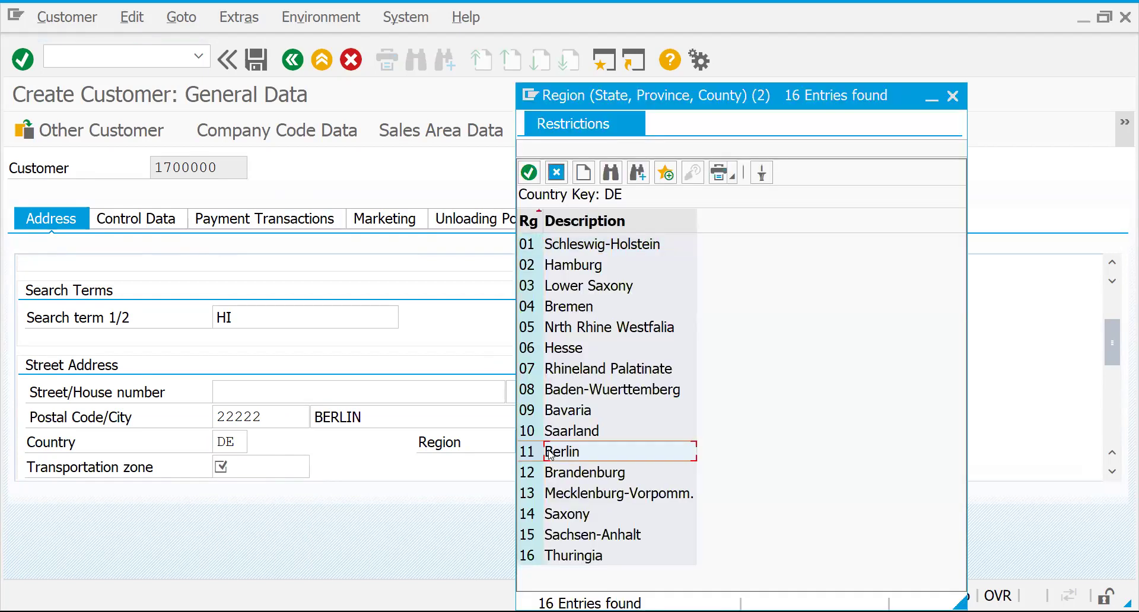
pyautogui.doubleClick(550, 452)
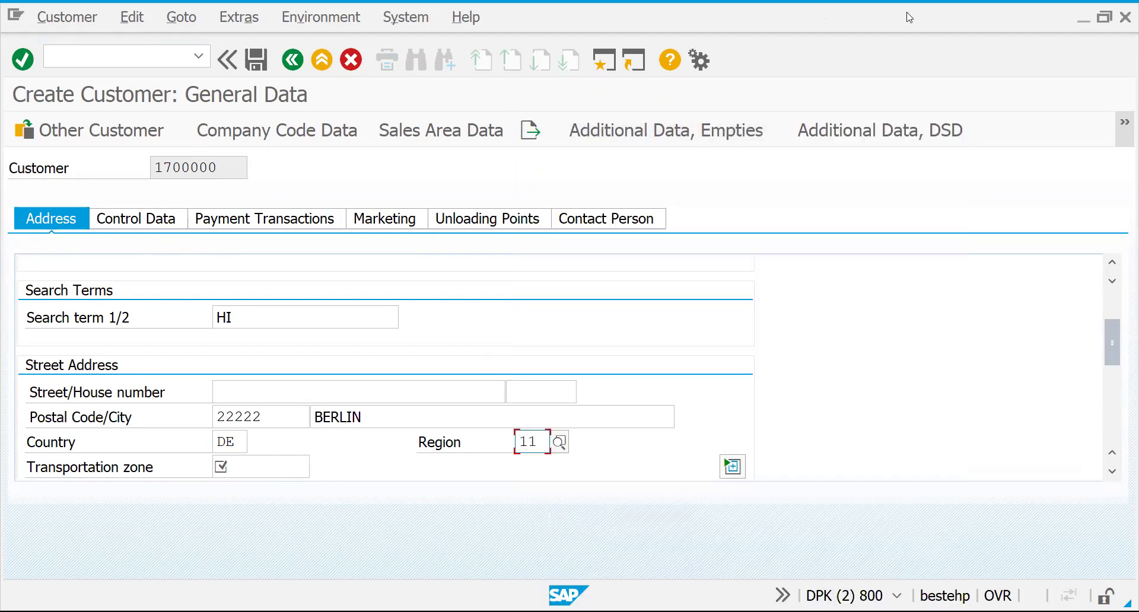
pyautogui.click(250, 462)
pyautogui.press('Down')
pyautogui.press('Return')
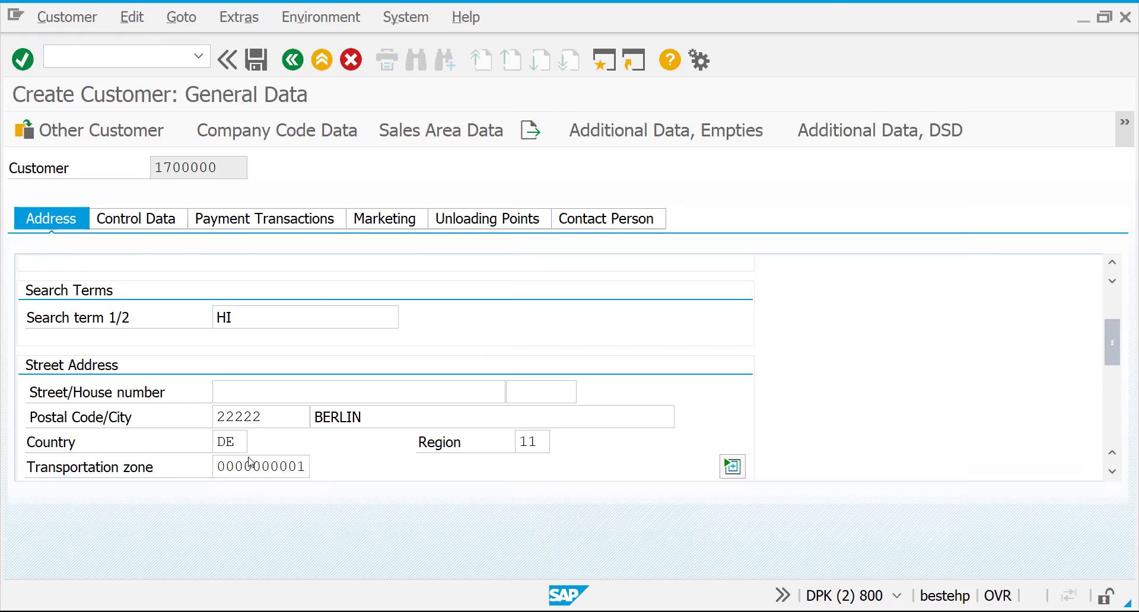
pyautogui.press('Return')
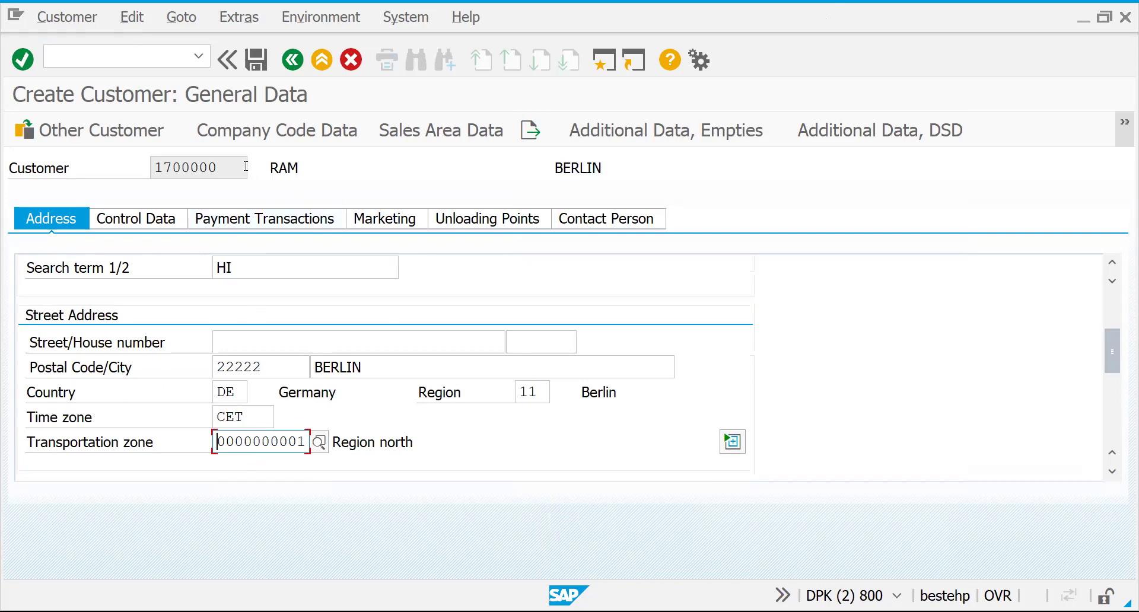
# In the customer's sales area shipping data, set the delivery priority to 1 and the shipping conditions to 01
pyautogui.click(418, 137)
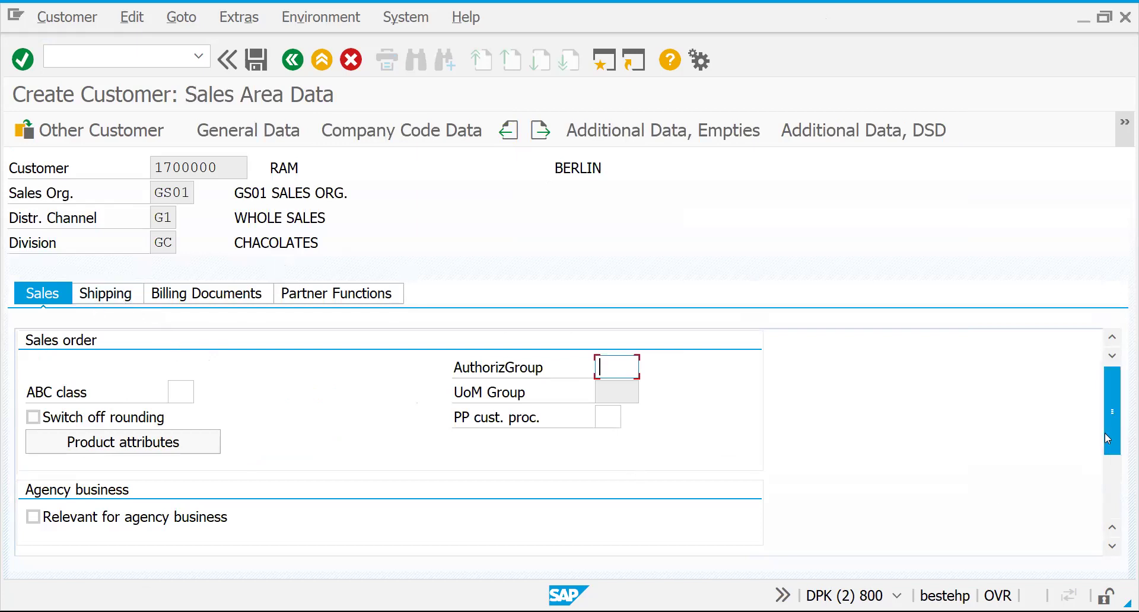
pyautogui.moveTo(1111, 439); pyautogui.dragTo(1123, 490)
pyautogui.scroll(3, 1124, 533)
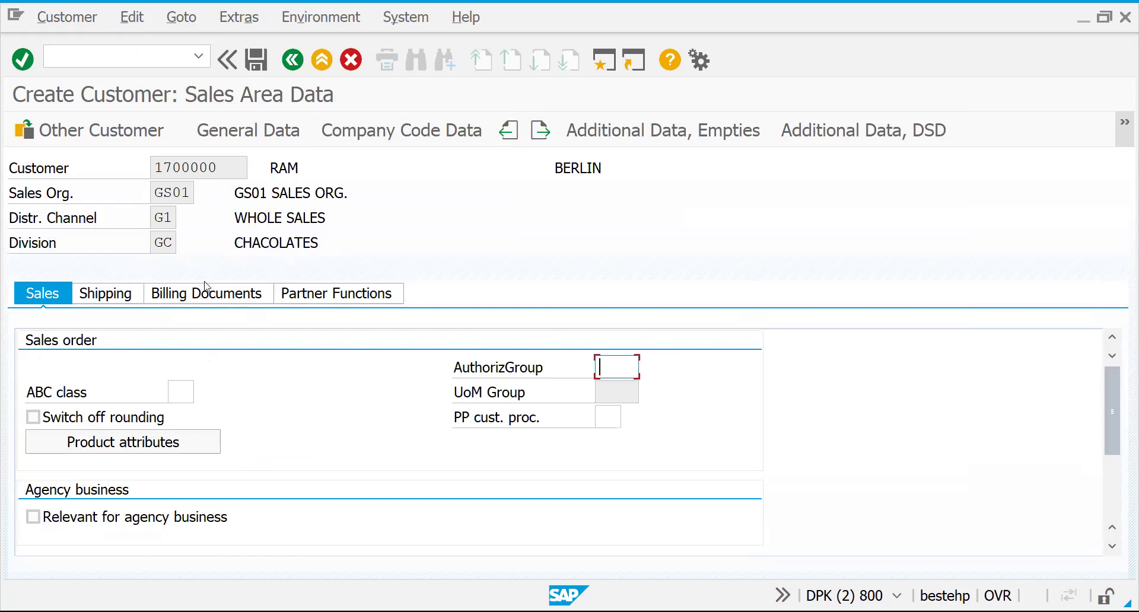
pyautogui.click(130, 298)
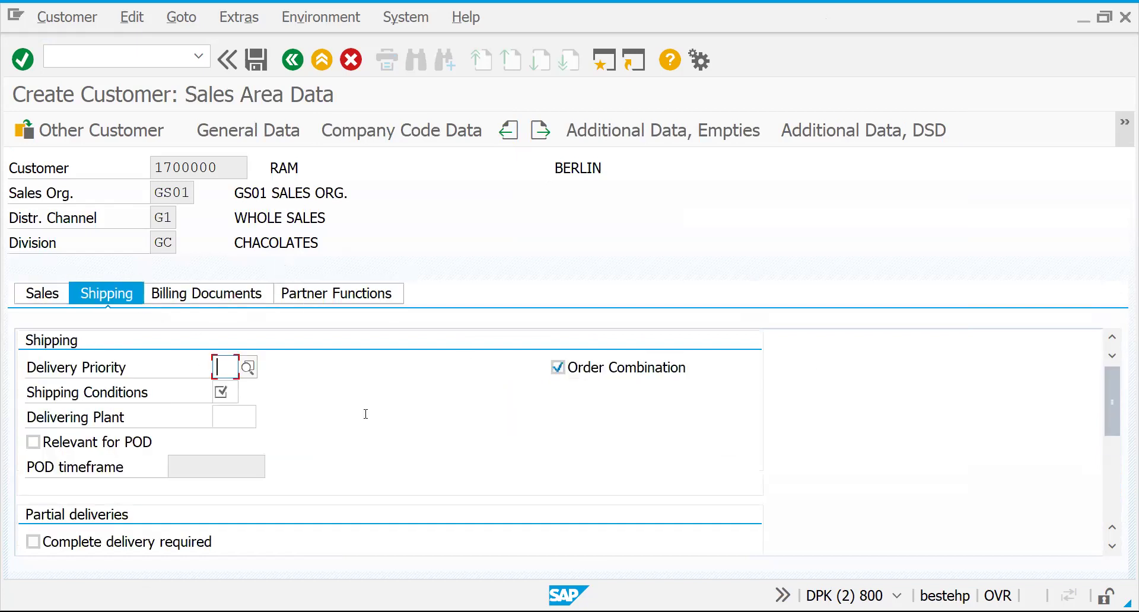
pyautogui.write('01')
pyautogui.press('Tab')
pyautogui.write('01')
pyautogui.press('Return')
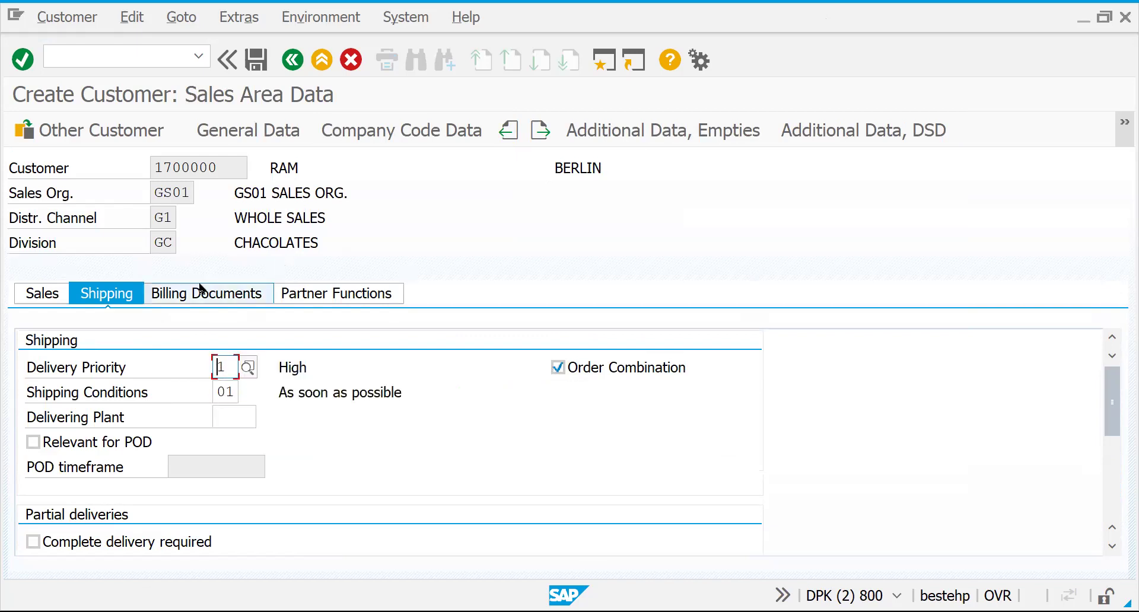
# Set the output tax classification to 1 for both Germany and France in the customer's billing data
pyautogui.click(201, 291)
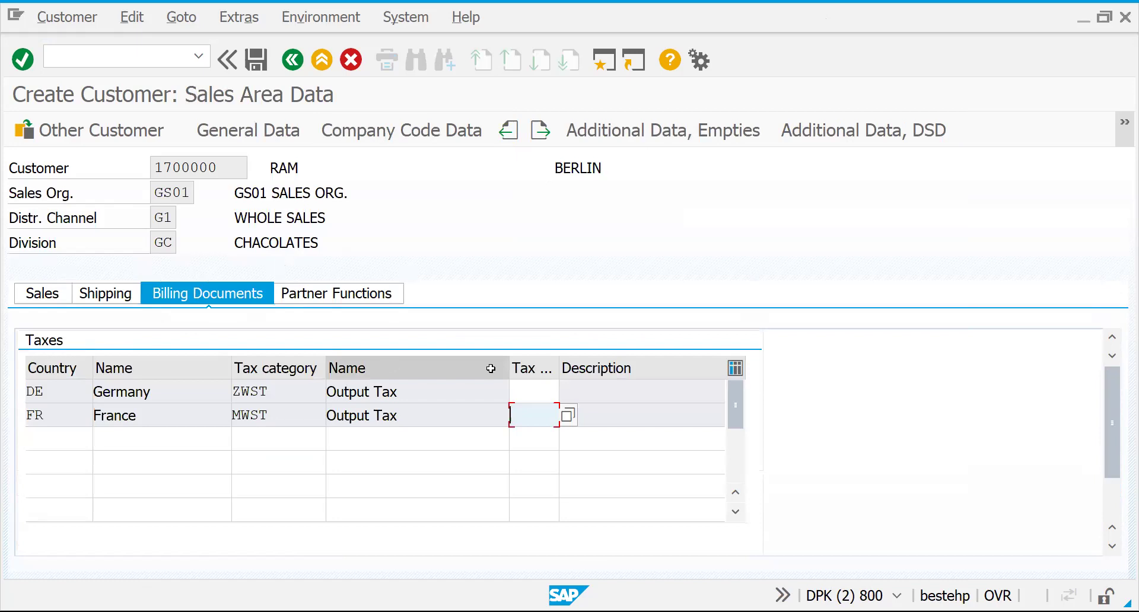
pyautogui.click(512, 392)
pyautogui.write('1')
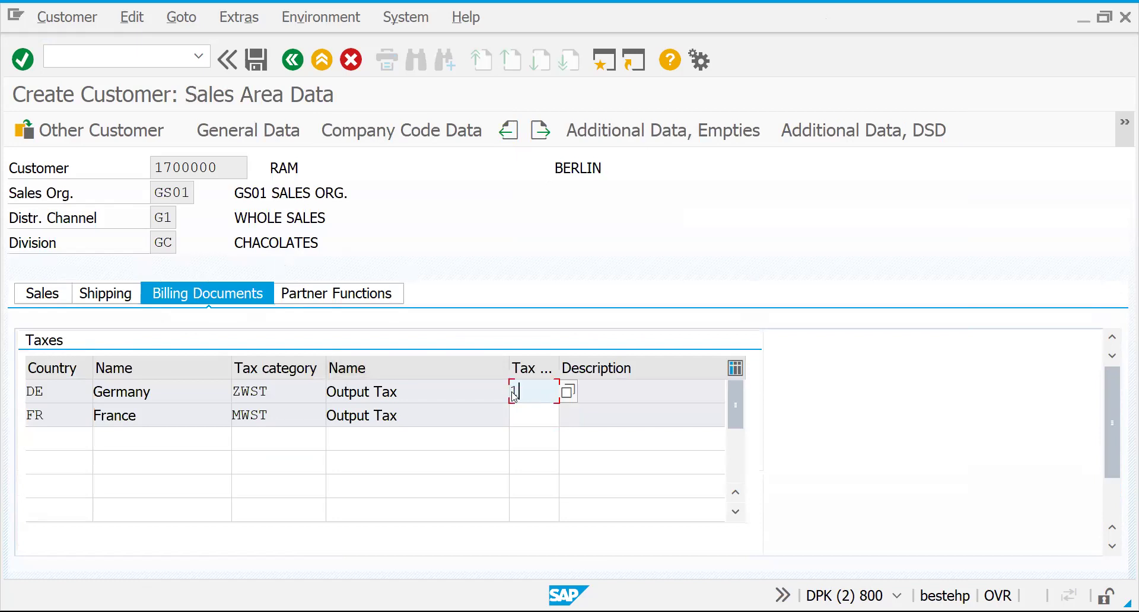
pyautogui.press('Return')
pyautogui.write('1')
pyautogui.press('Return')
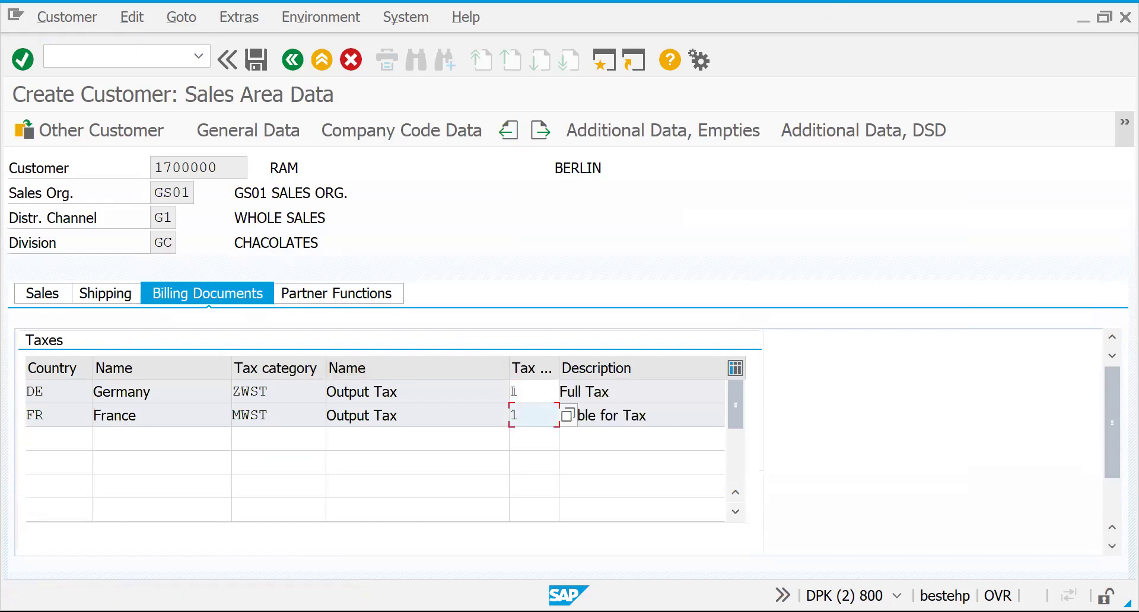
# Add partner function SH to the customer and assign the customer's own number to it
pyautogui.click(320, 294)
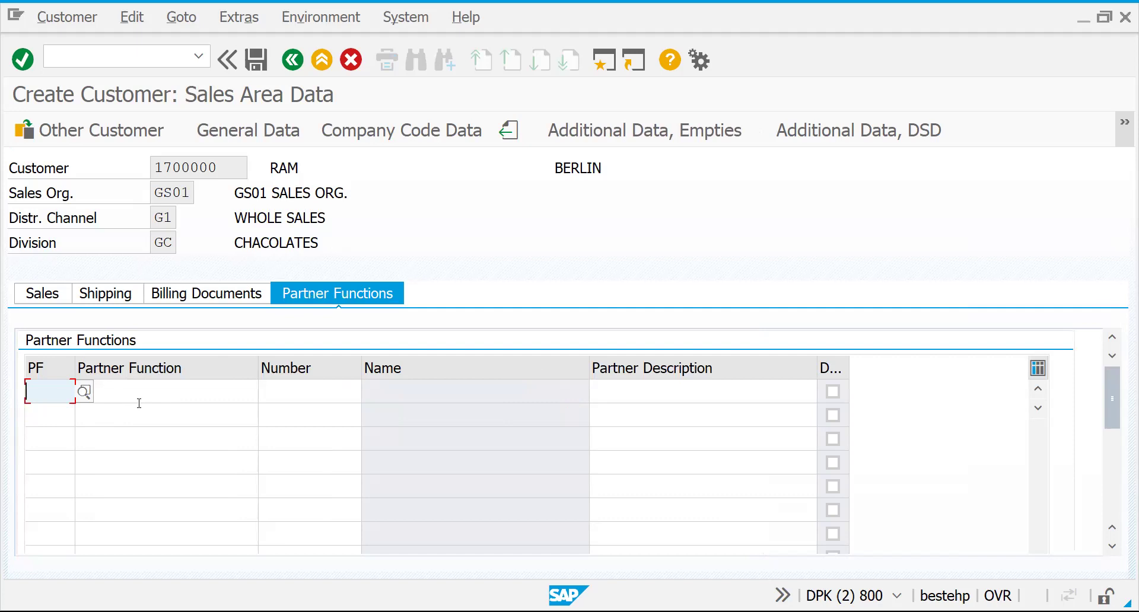
pyautogui.write('SH')
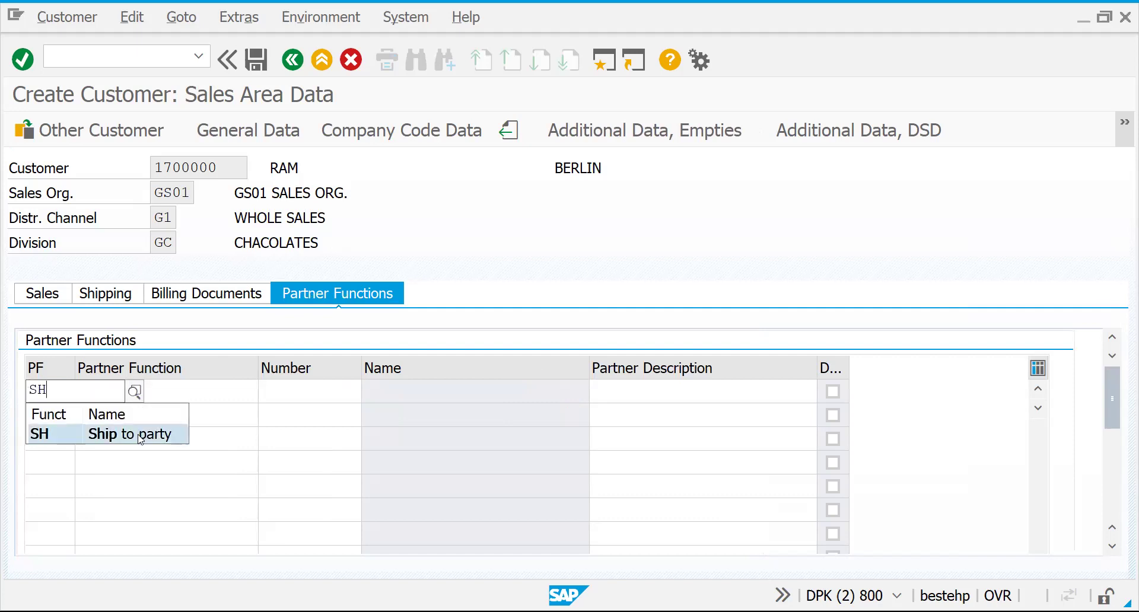
pyautogui.click(140, 438)
pyautogui.click(298, 389)
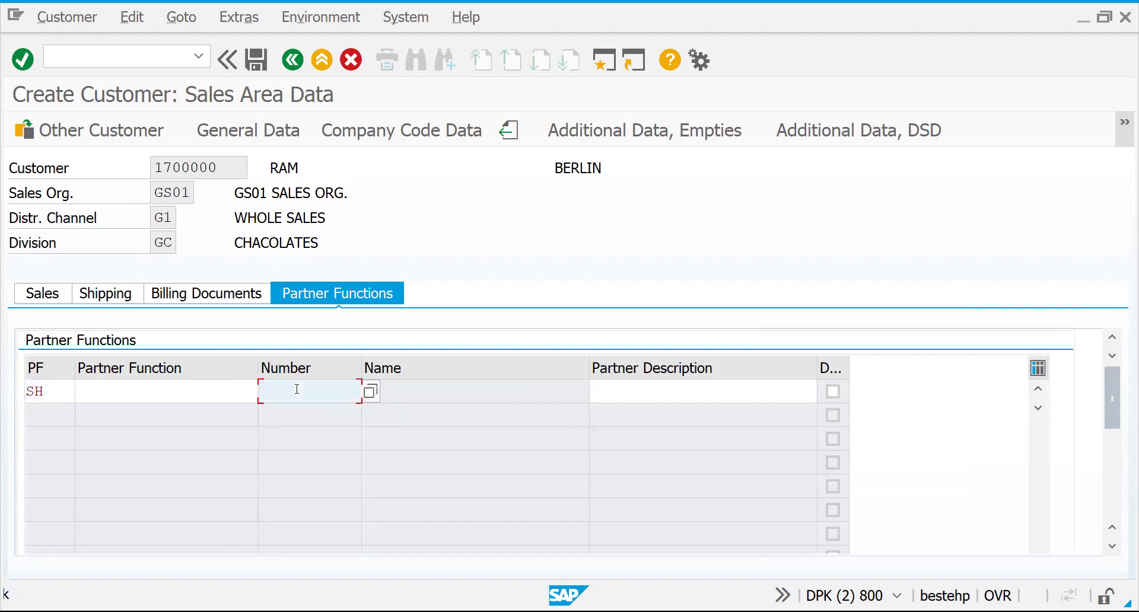
pyautogui.moveTo(218, 168); pyautogui.dragTo(153, 170)
pyautogui.hotkey('ctrl', 'c')
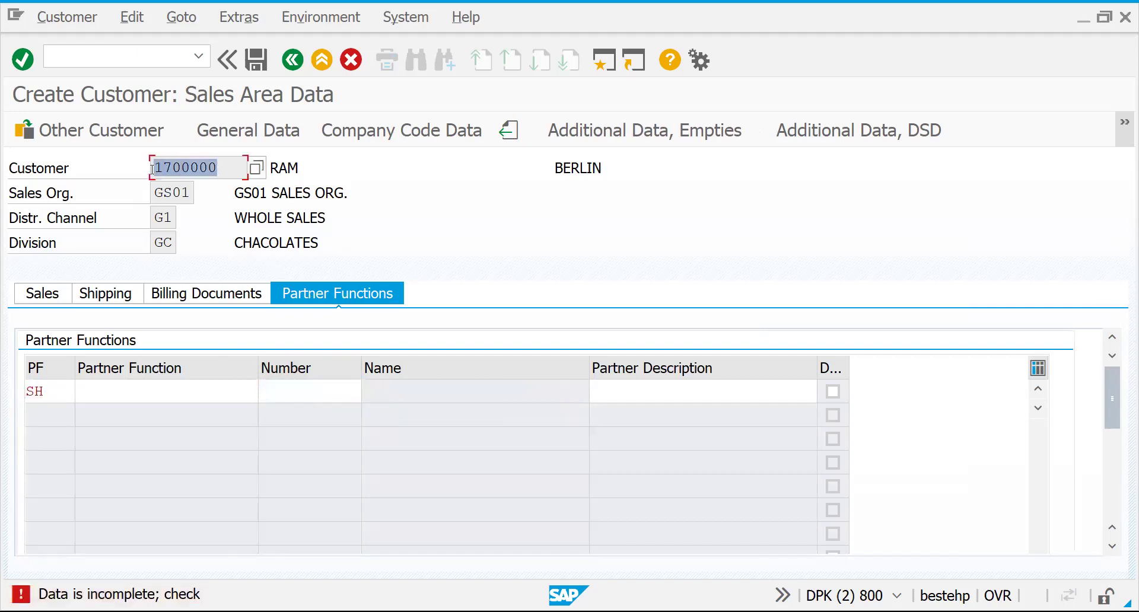
pyautogui.click(291, 392)
pyautogui.hotkey('ctrl', 'v')
pyautogui.press('Return')
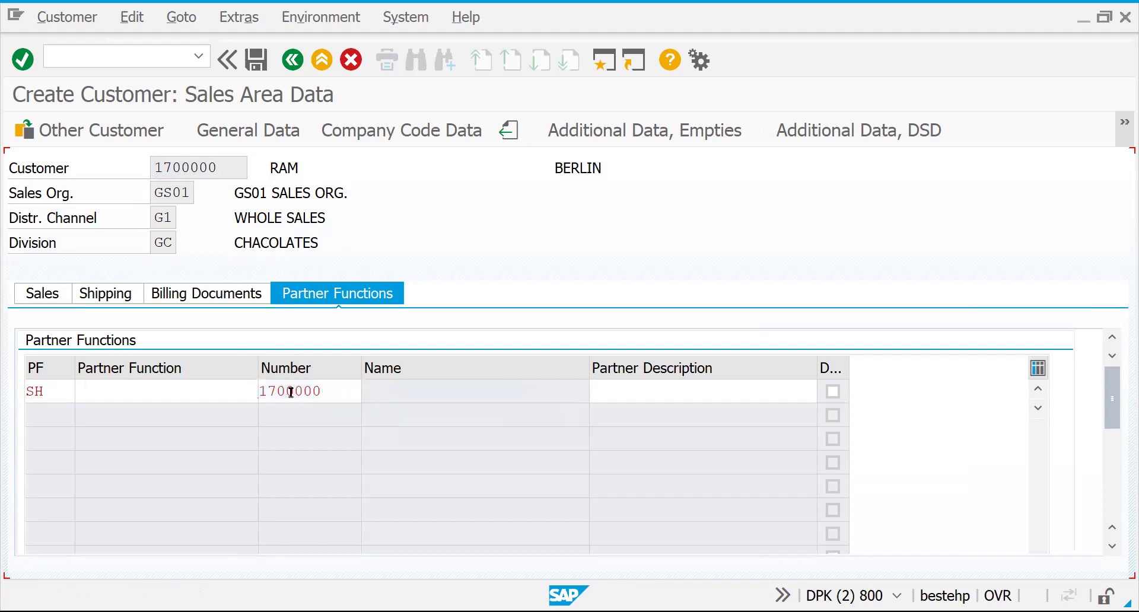
# Save the ship-to customer, supplying the reconciliation account in the company code data, and leave customer creation
pyautogui.click(263, 67)
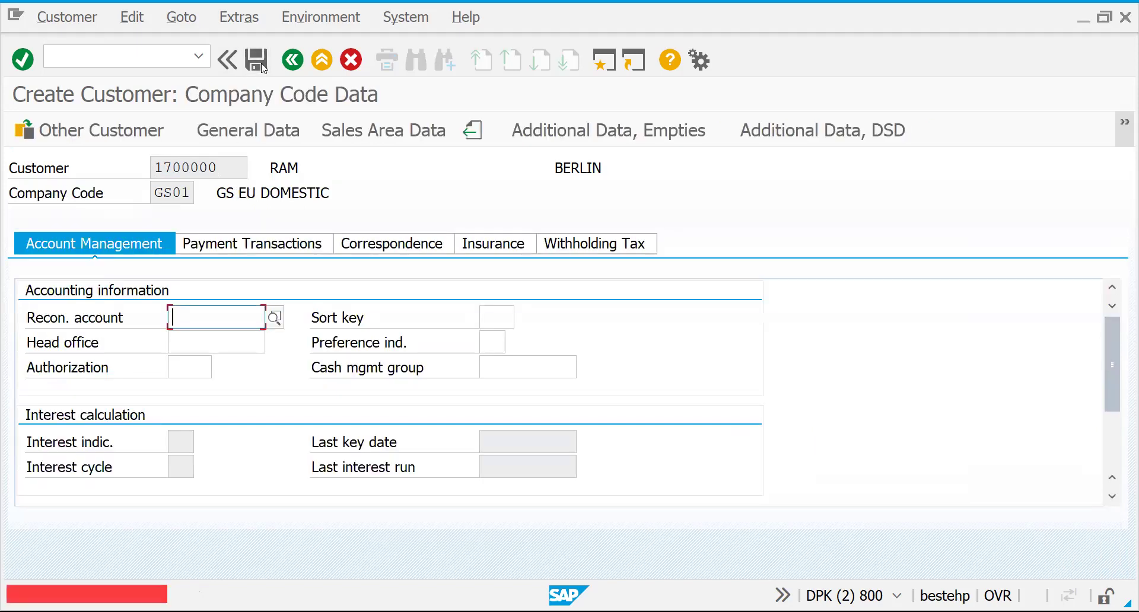
pyautogui.press('Down')
pyautogui.press('Return')
pyautogui.click(263, 67)
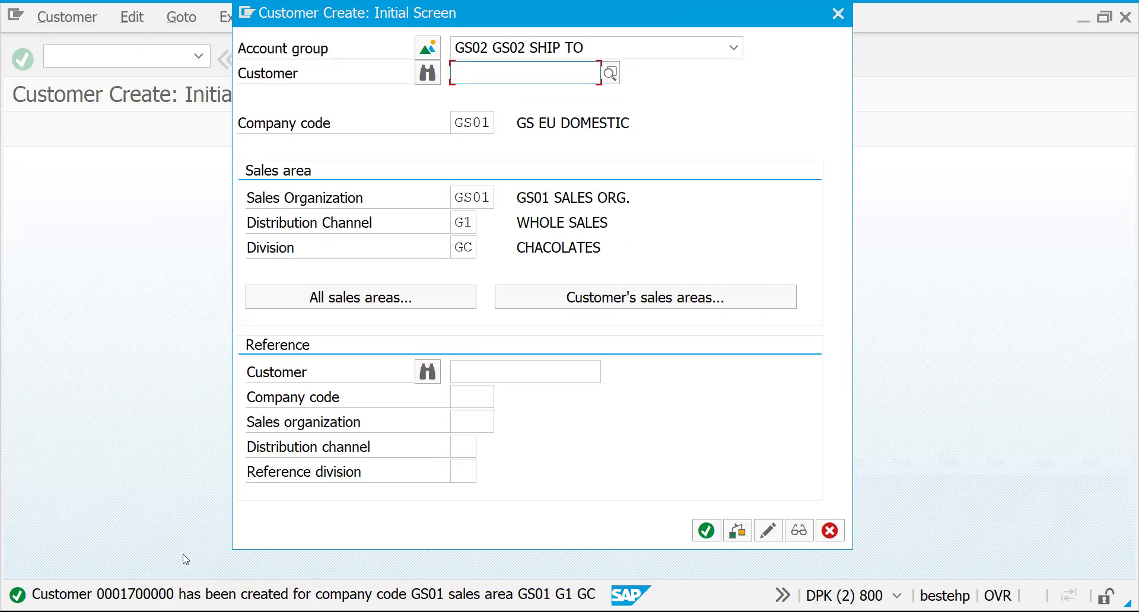
pyautogui.click(829, 531)
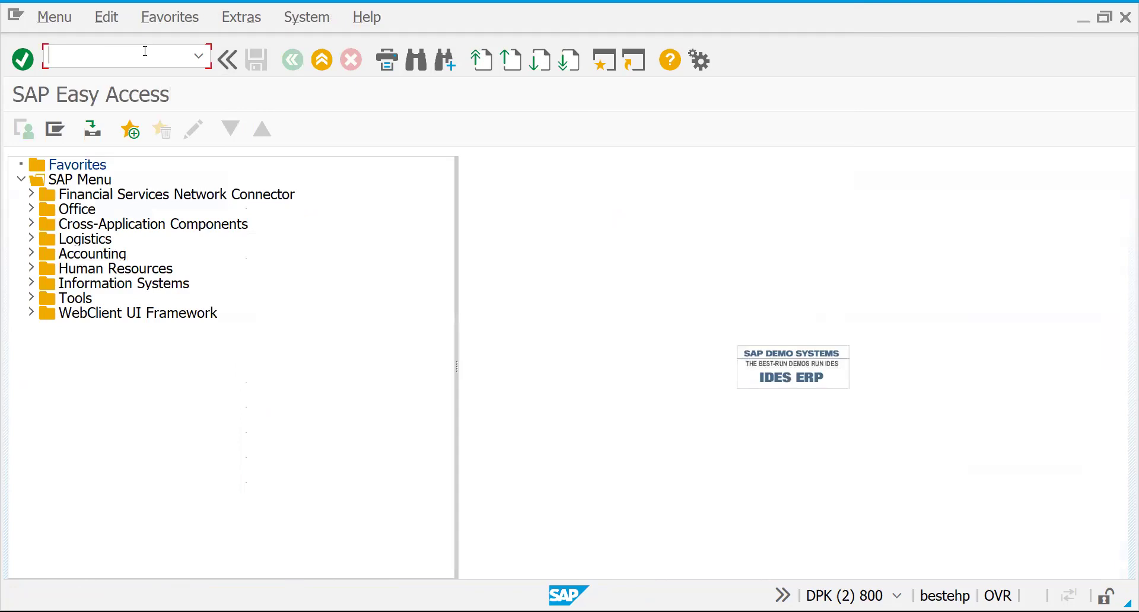
# Start a sales order with transaction /NVA01 and order type OR for sales area GS01, G1, GC
pyautogui.write('/NVA01')
pyautogui.press('Return')
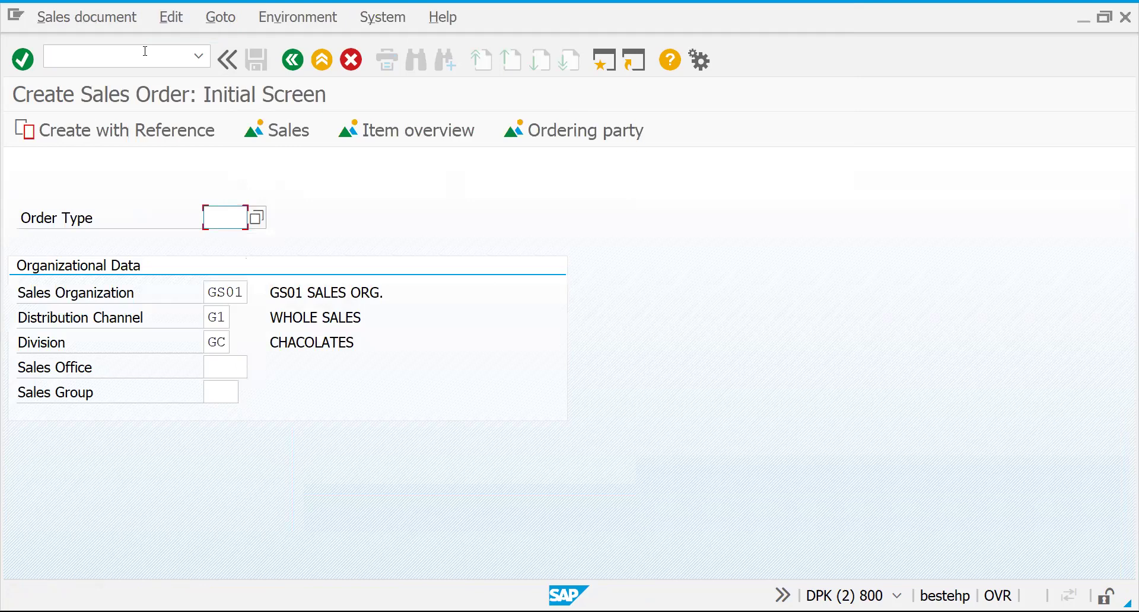
pyautogui.write('OR')
pyautogui.press('Return')
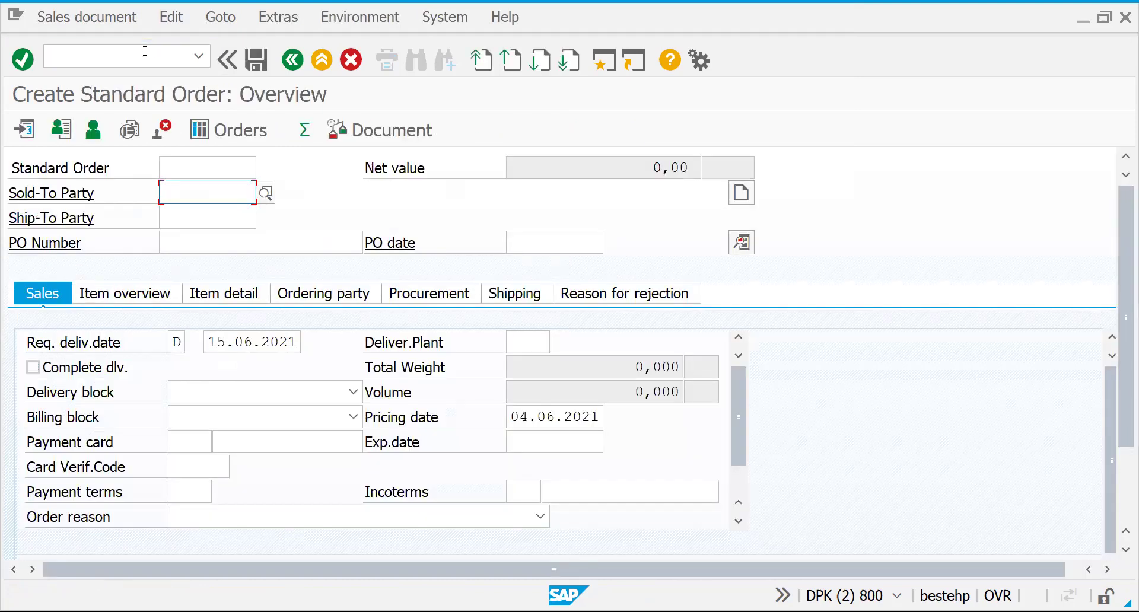
# Choose KING CO LTD as the sold-to party of the standard order and try to continue
pyautogui.write('16')
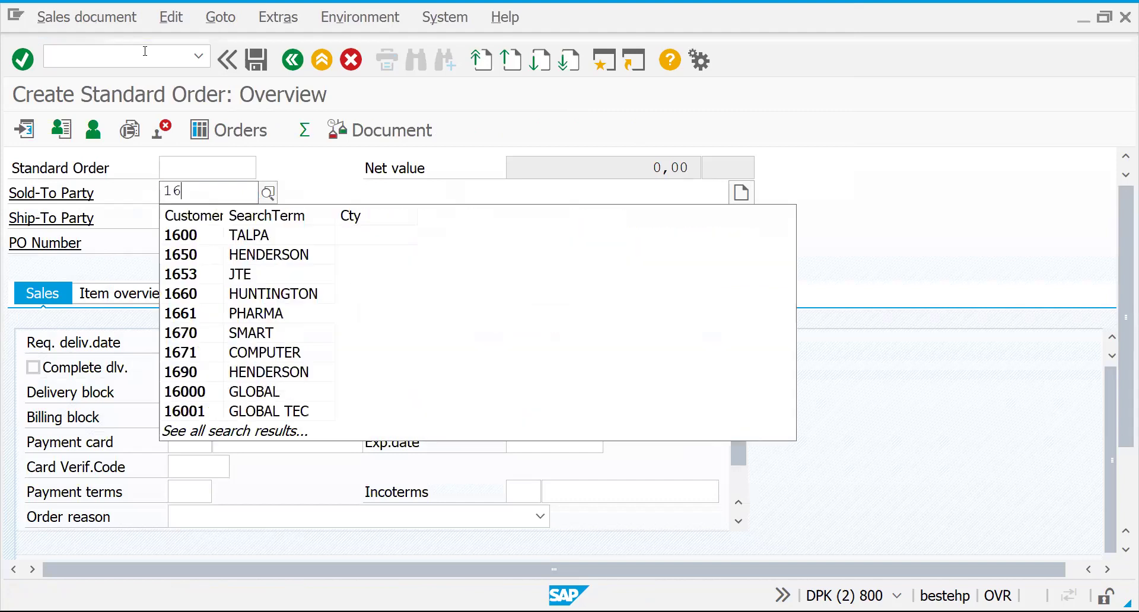
pyautogui.write('00')
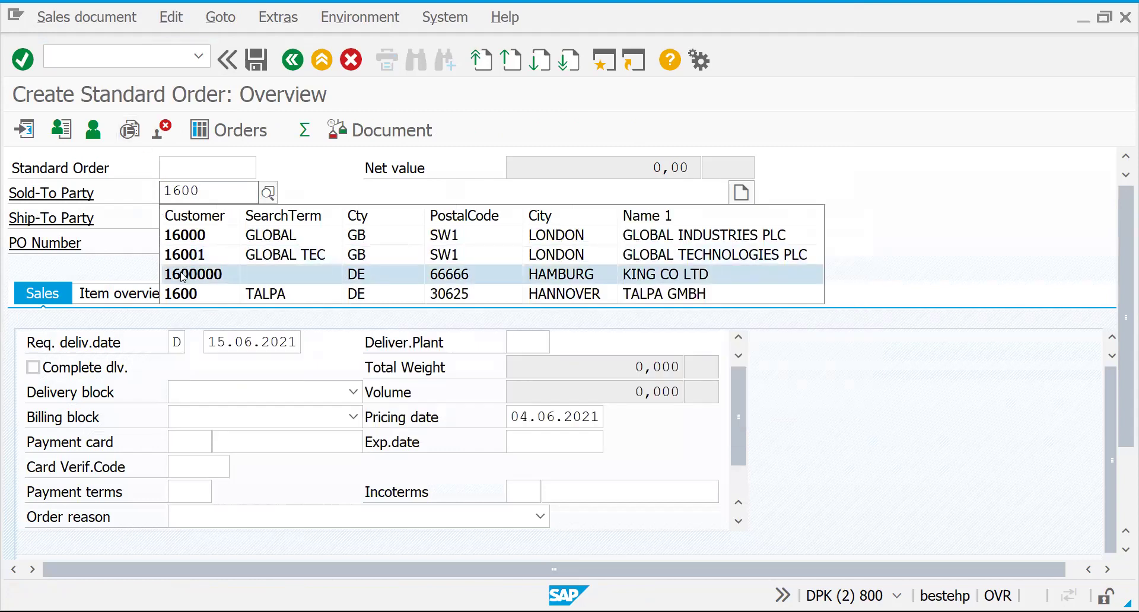
pyautogui.click(182, 277)
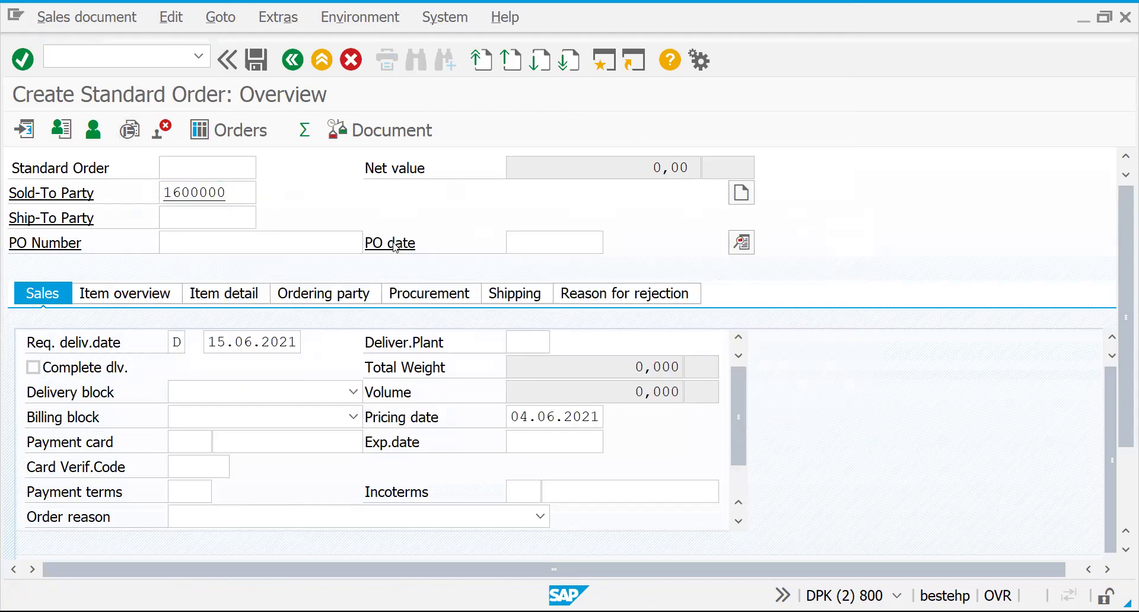
pyautogui.press('Return')
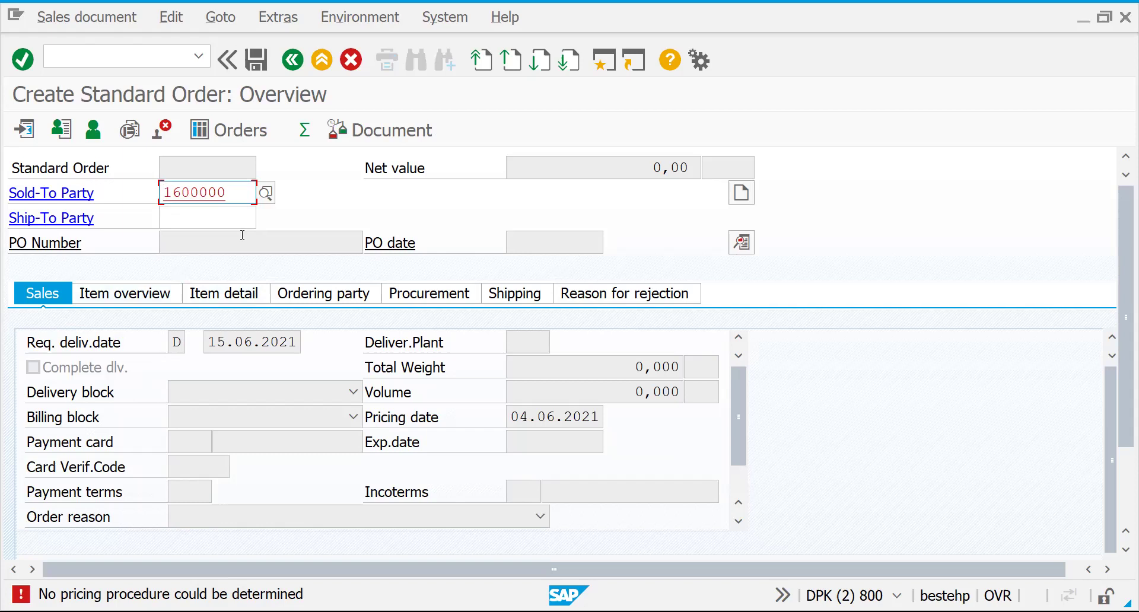
# Open pricing procedure determination with transaction /NOVKK and begin a new entry
pyautogui.click(59, 56)
pyautogui.write('/')
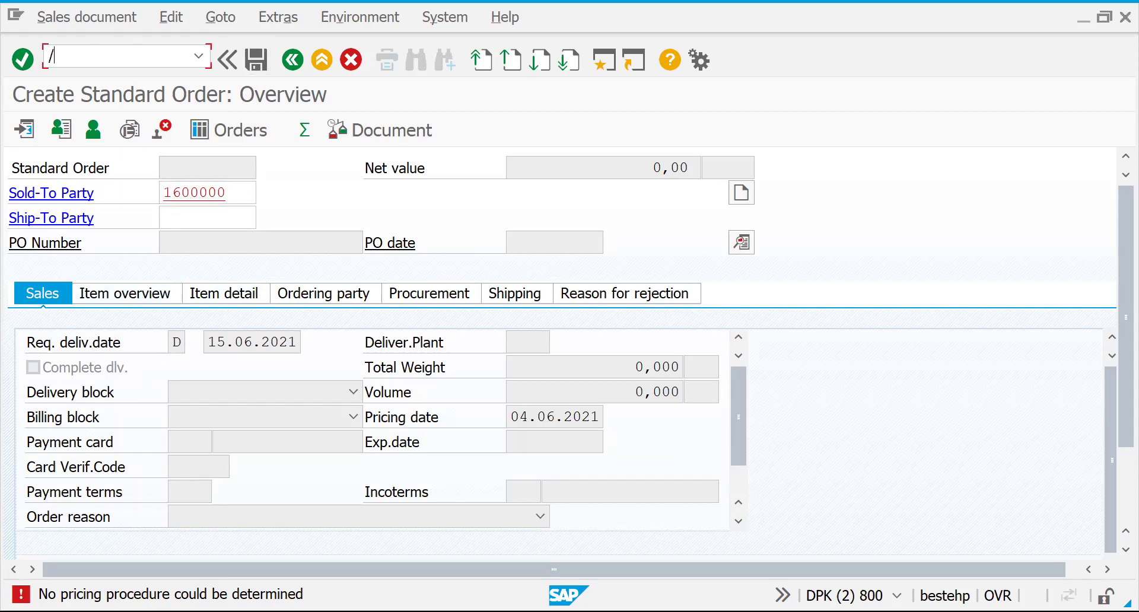
pyautogui.write('NOVKK')
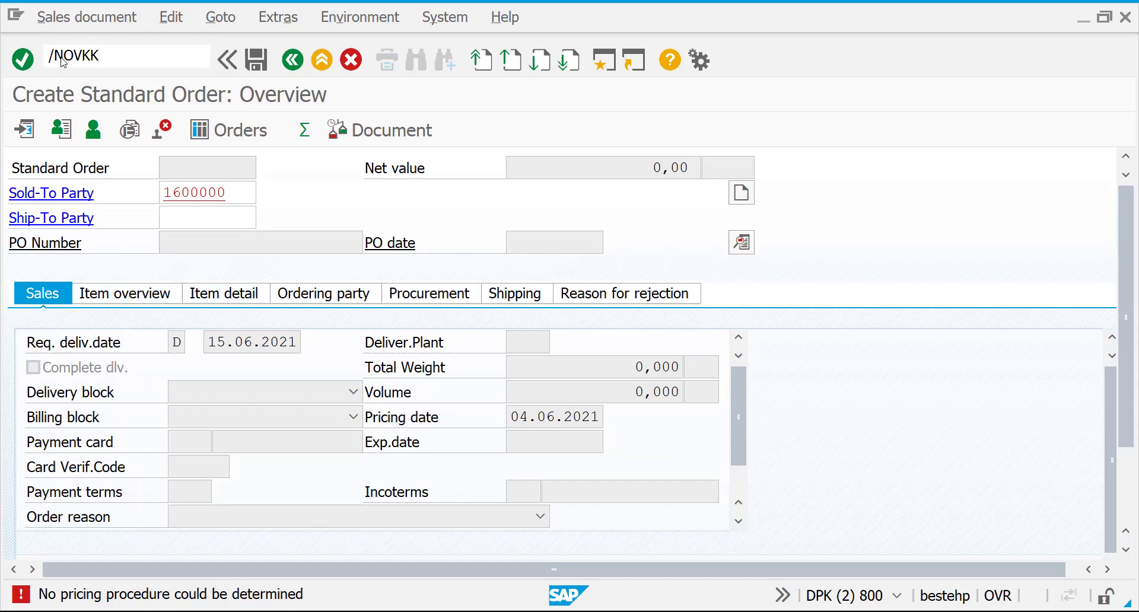
pyautogui.press('Return')
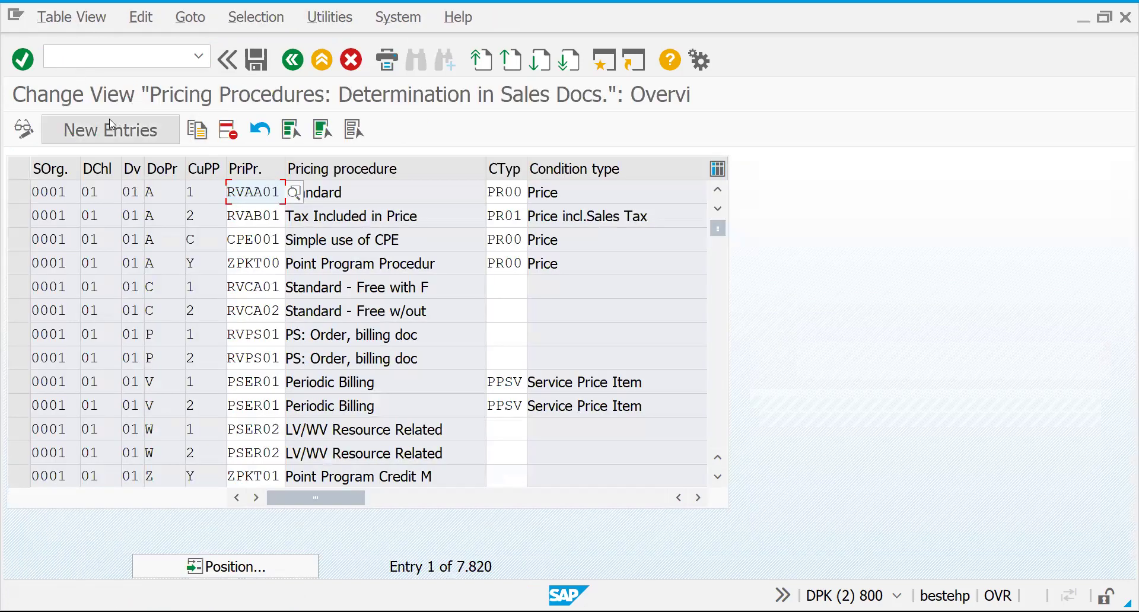
pyautogui.click(109, 122)
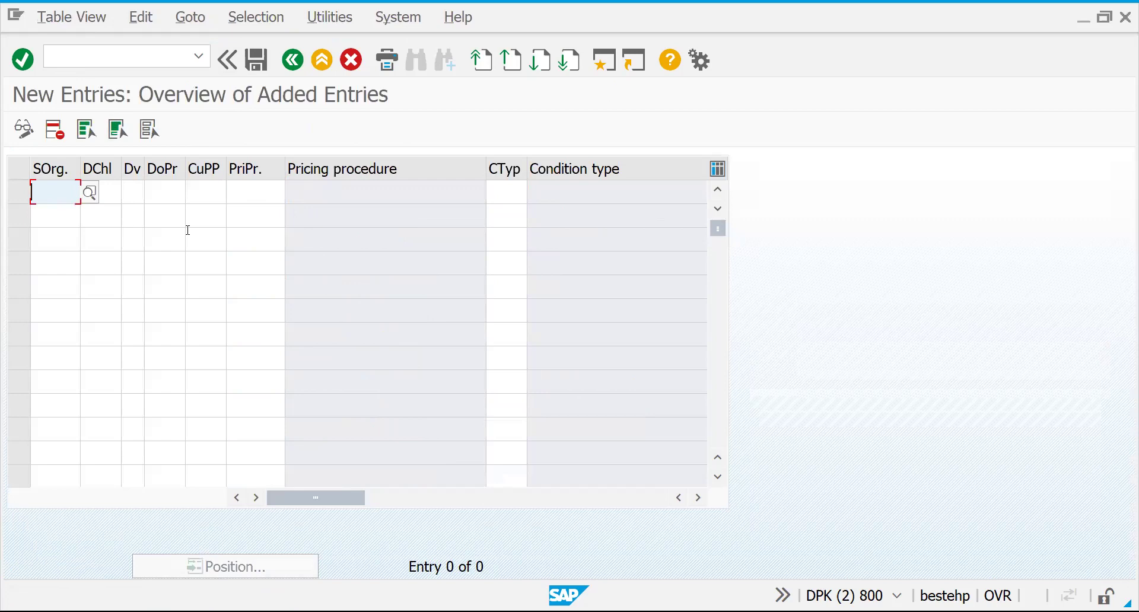
# Set the new entry's sales organization to GS01, distribution channel to G1 and division to GC
pyautogui.write('GS01')
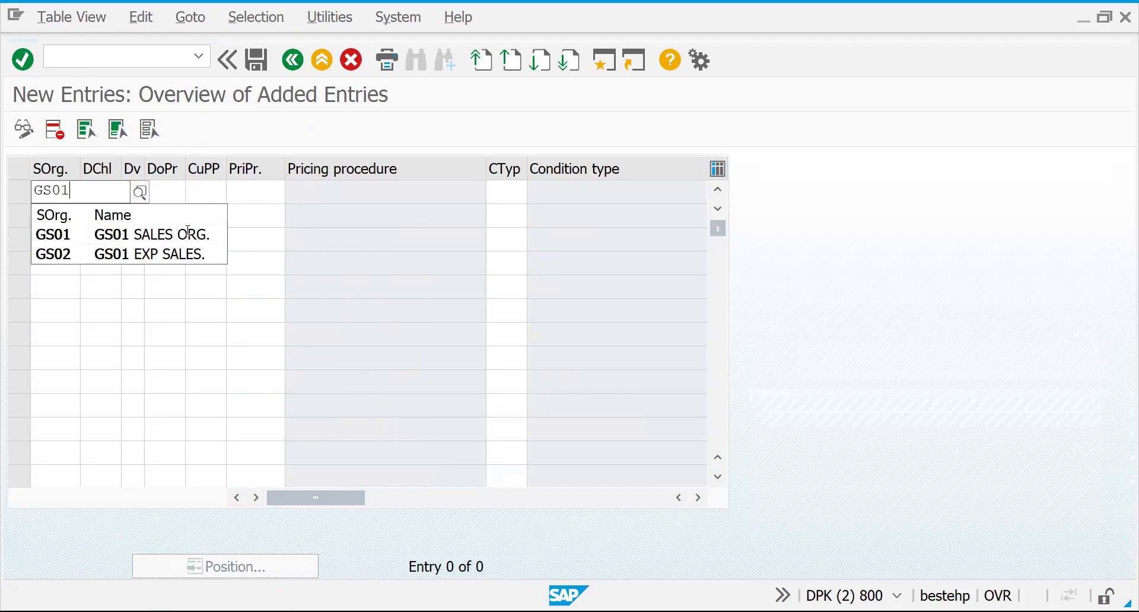
pyautogui.press('Tab')
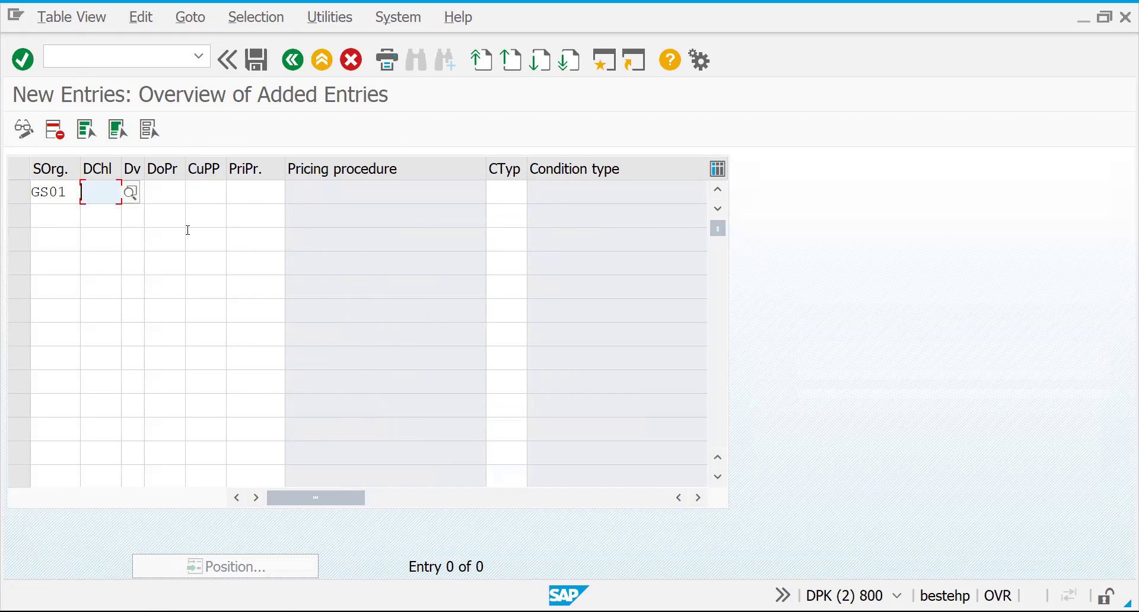
pyautogui.write('G1')
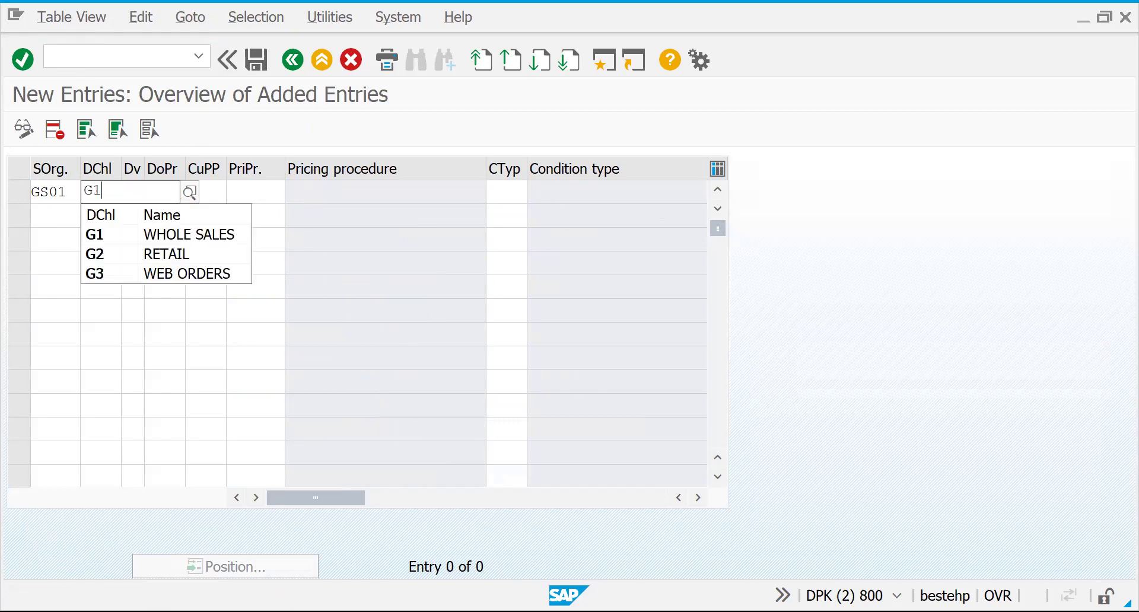
pyautogui.press('Tab')
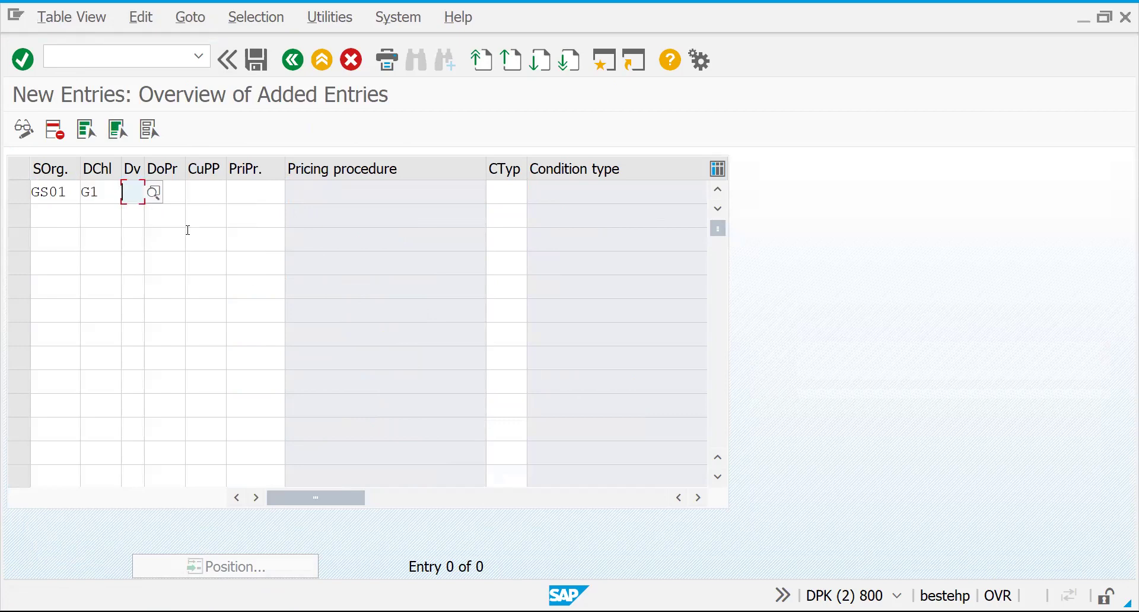
pyautogui.write('C')
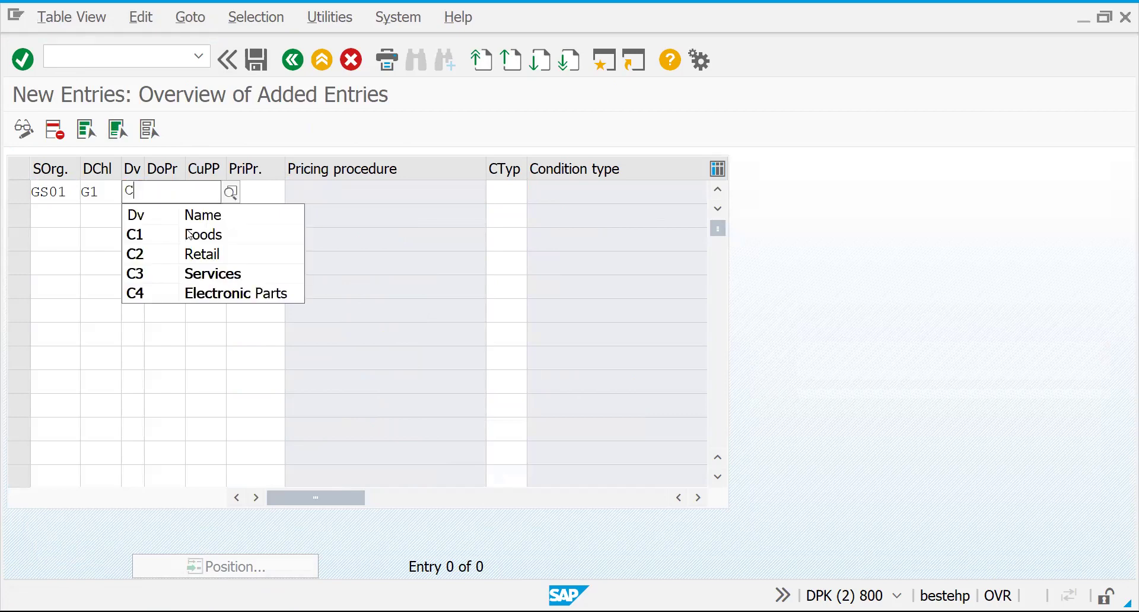
pyautogui.press('BackSpace')
pyautogui.write('GC')
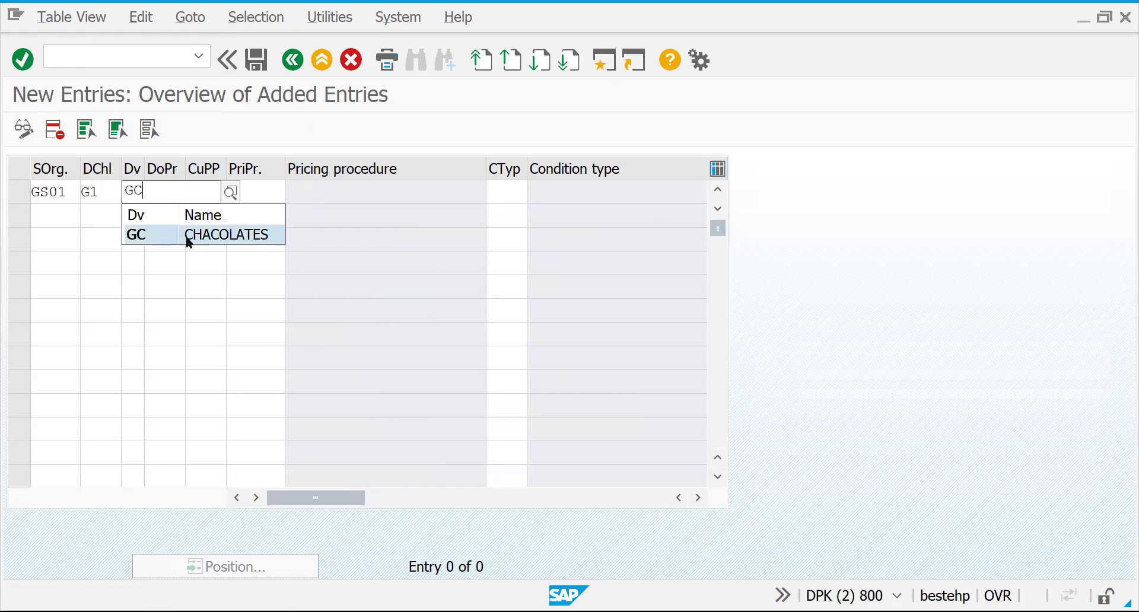
pyautogui.click(182, 231)
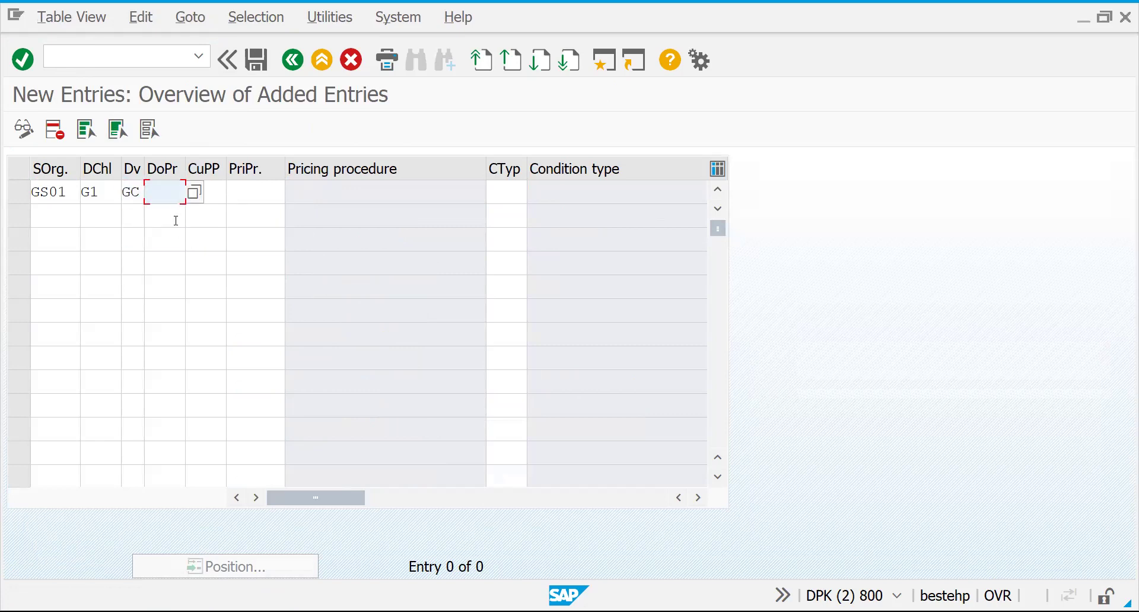
# Assign document procedure A, customer procedure 1 and pricing procedure RVAA01, and save the entry under customizing request SD: PARTNERS
pyautogui.write('A')
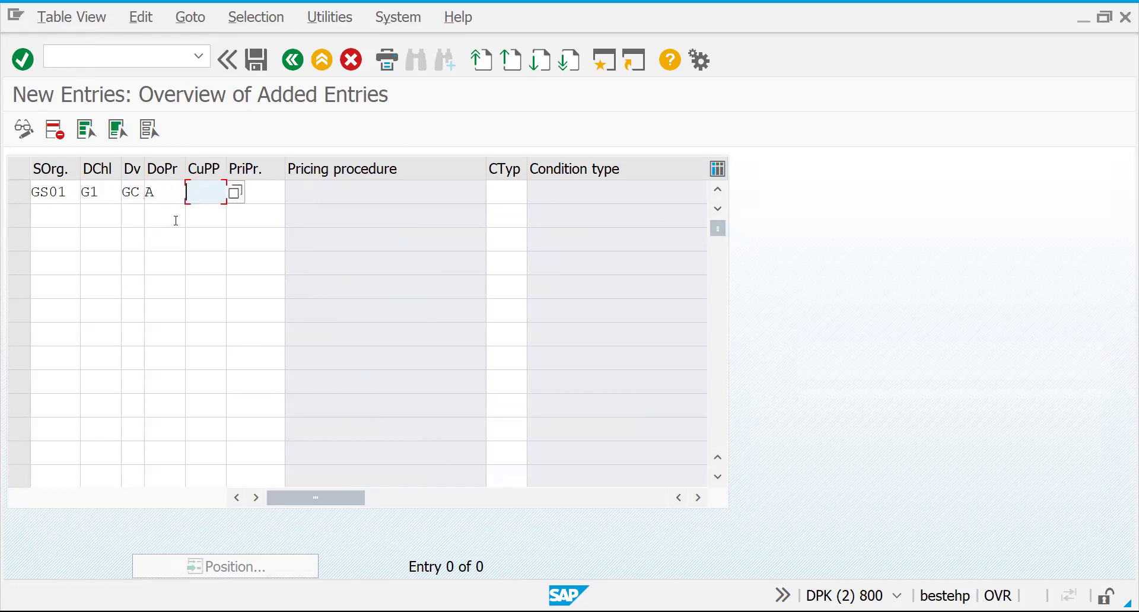
pyautogui.write('1')
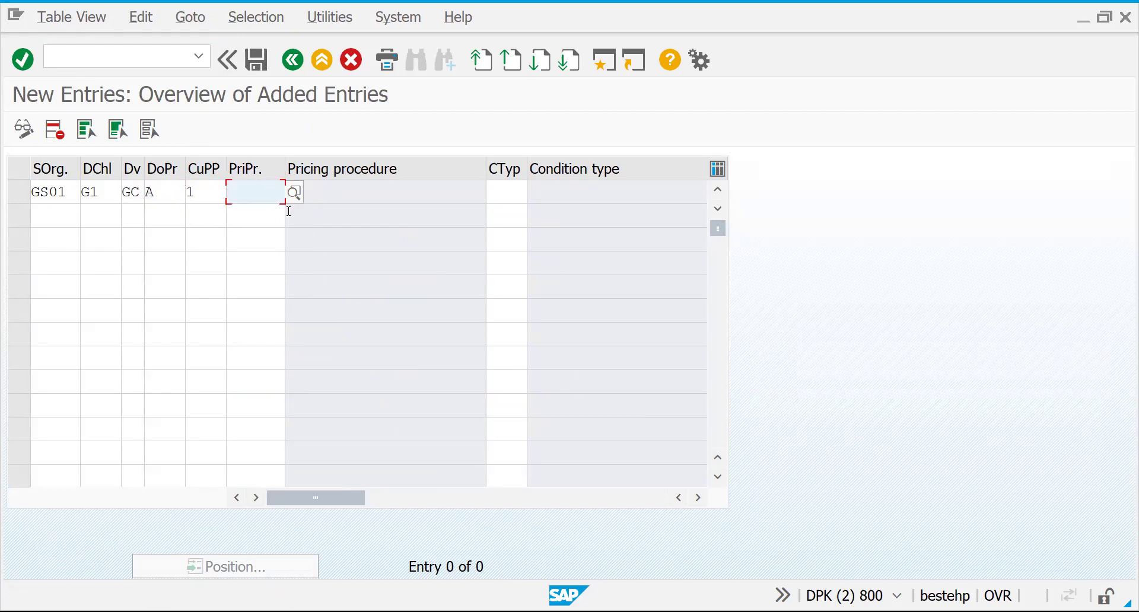
pyautogui.write('T')
pyautogui.press('BackSpace')
pyautogui.write('RV')
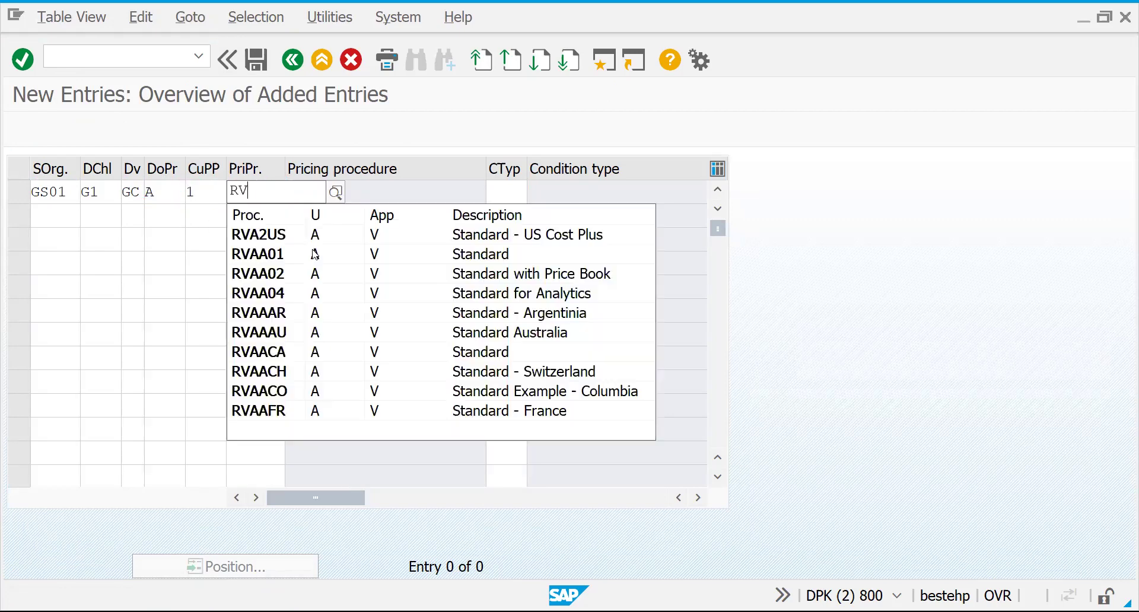
pyautogui.click(266, 261)
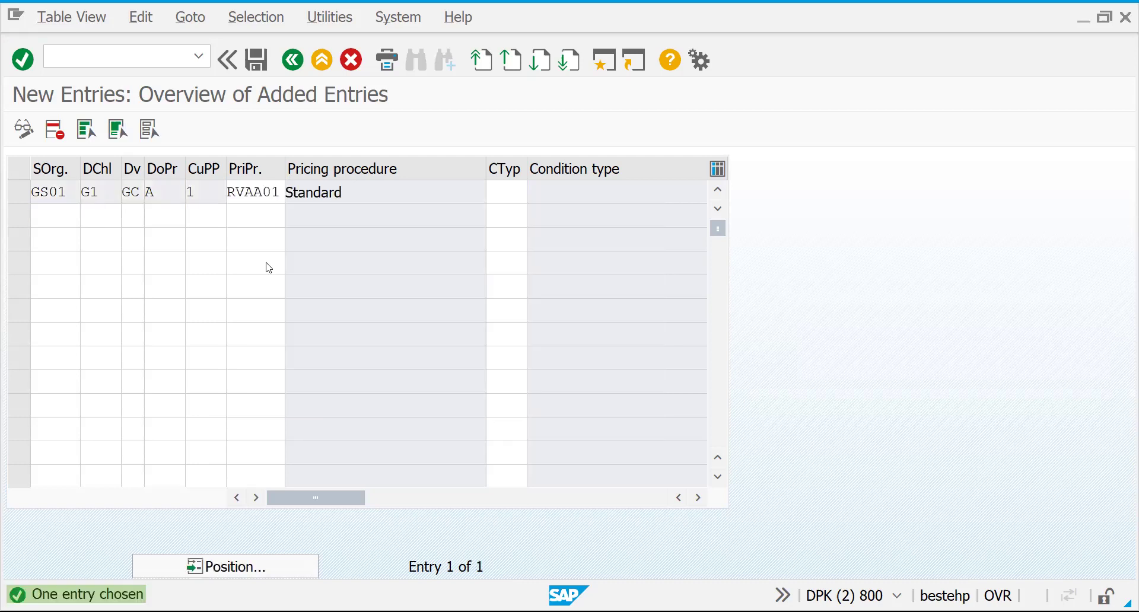
pyautogui.hotkey('ctrl', 's')
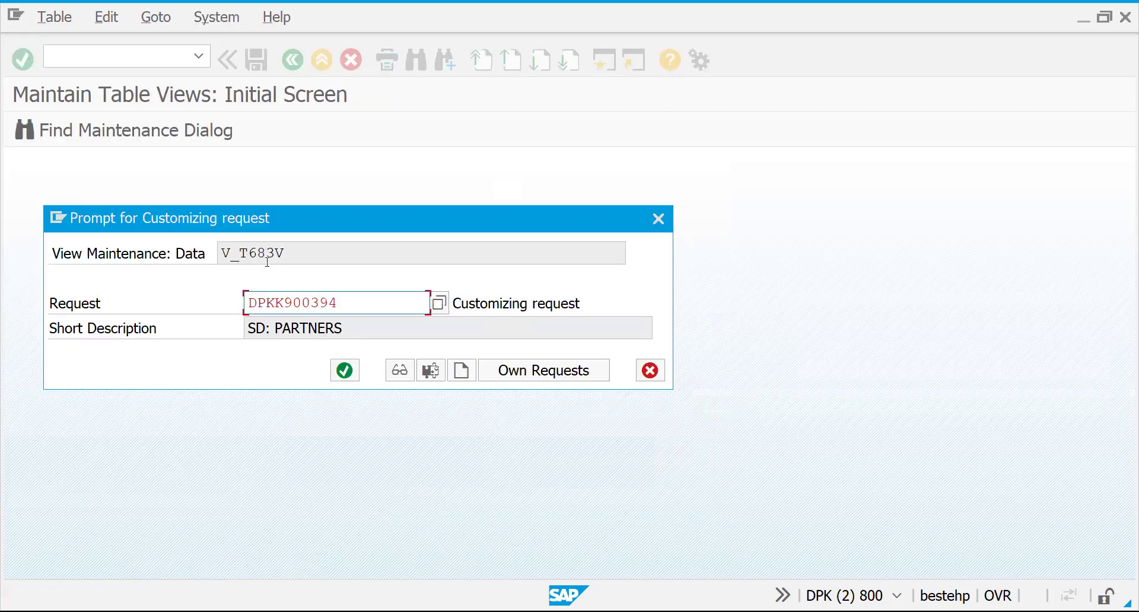
pyautogui.press('Return')
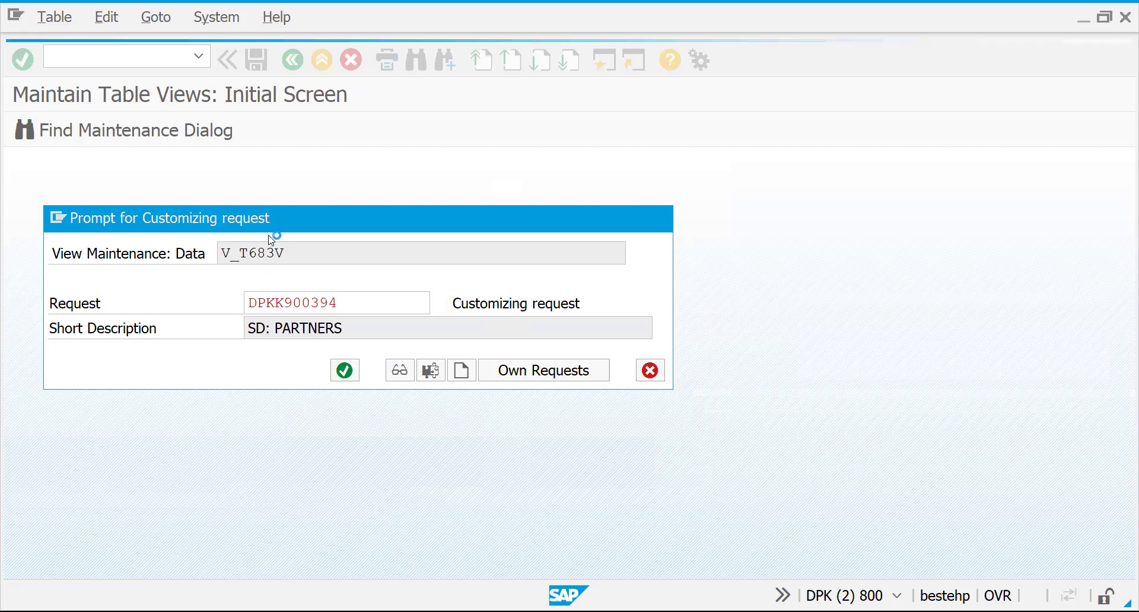
# Start a standard order with transaction /NVA01 and enter KING CO LTD's customer number as the sold-to party
pyautogui.hotkey('ctrl', '/')
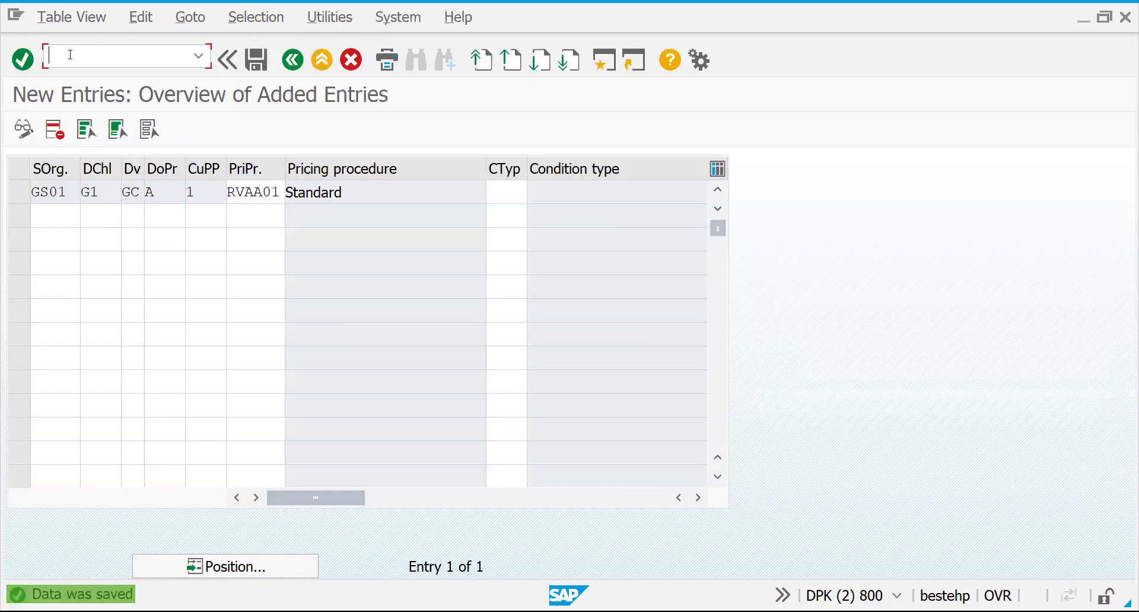
pyautogui.write('/NVA01')
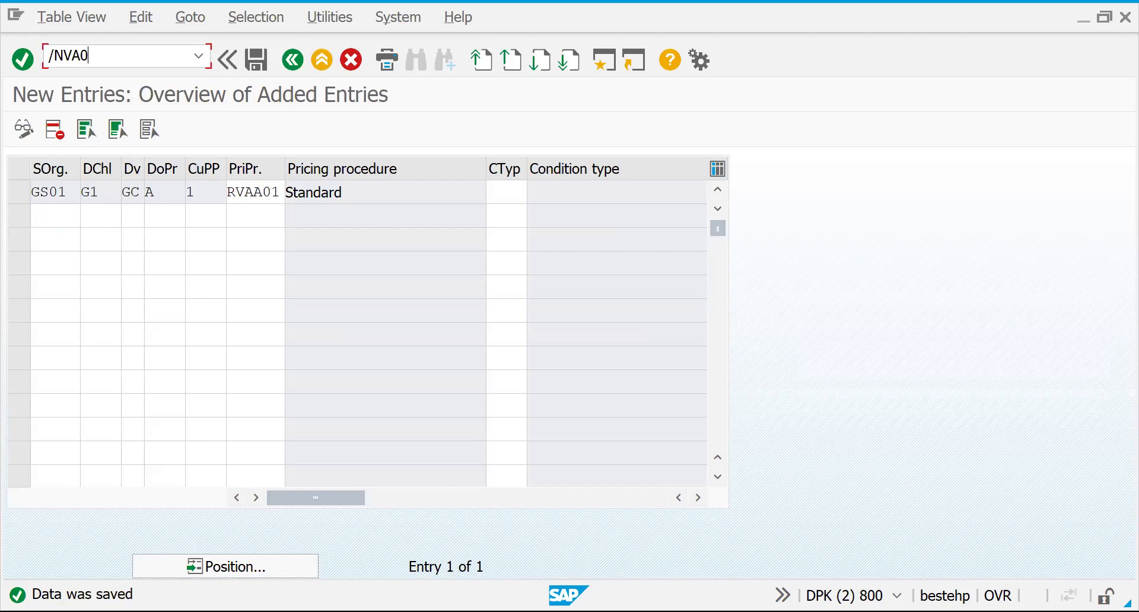
pyautogui.press('Return')
pyautogui.press('Return')
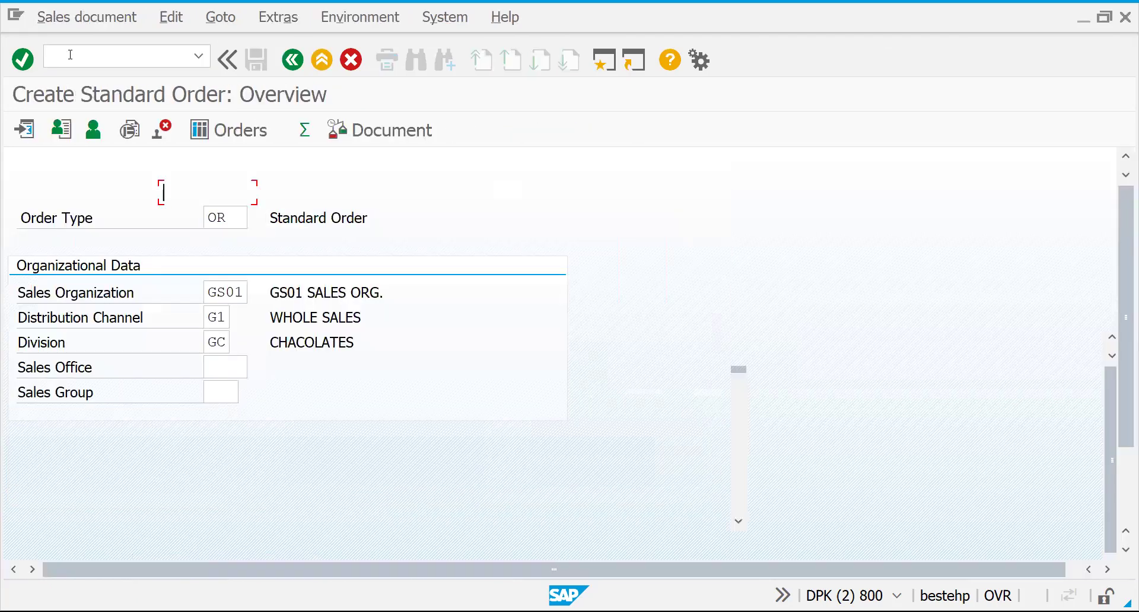
pyautogui.write('1600000')
pyautogui.press('Return')
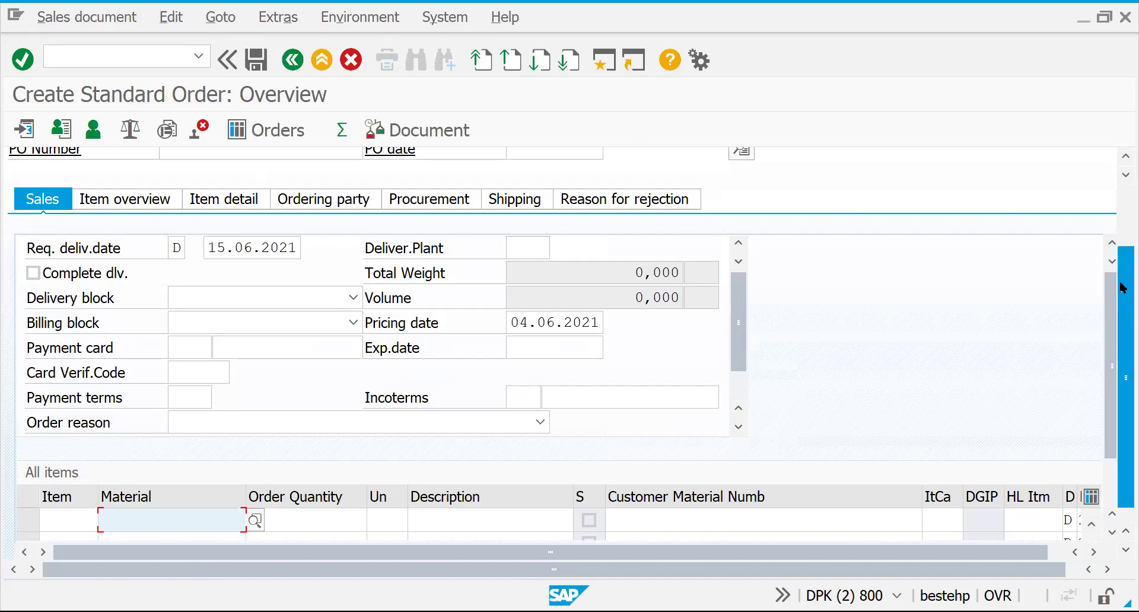
# Examine the sold-to and ship-to parties in the order and the partner functions in its header data
pyautogui.scroll(3, 1122, 150)
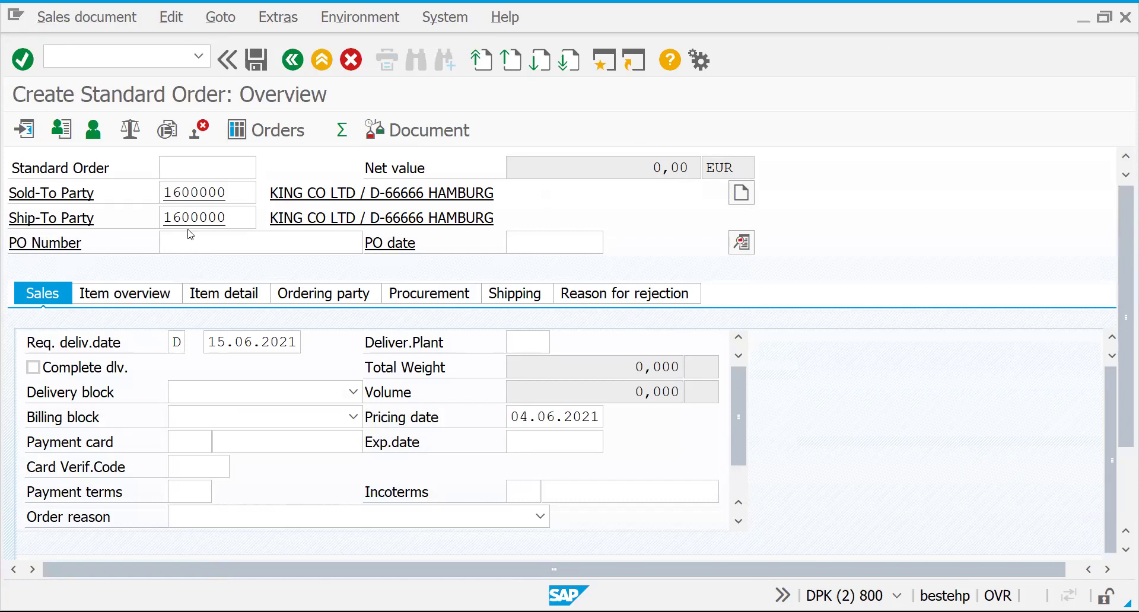
pyautogui.click(741, 242)
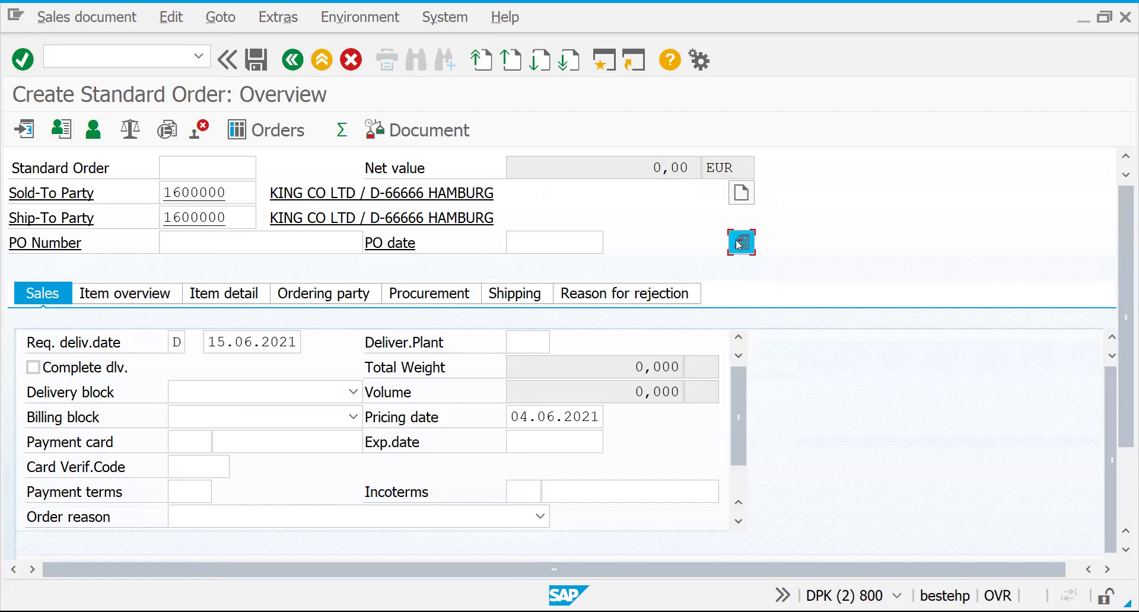
pyautogui.click(729, 244)
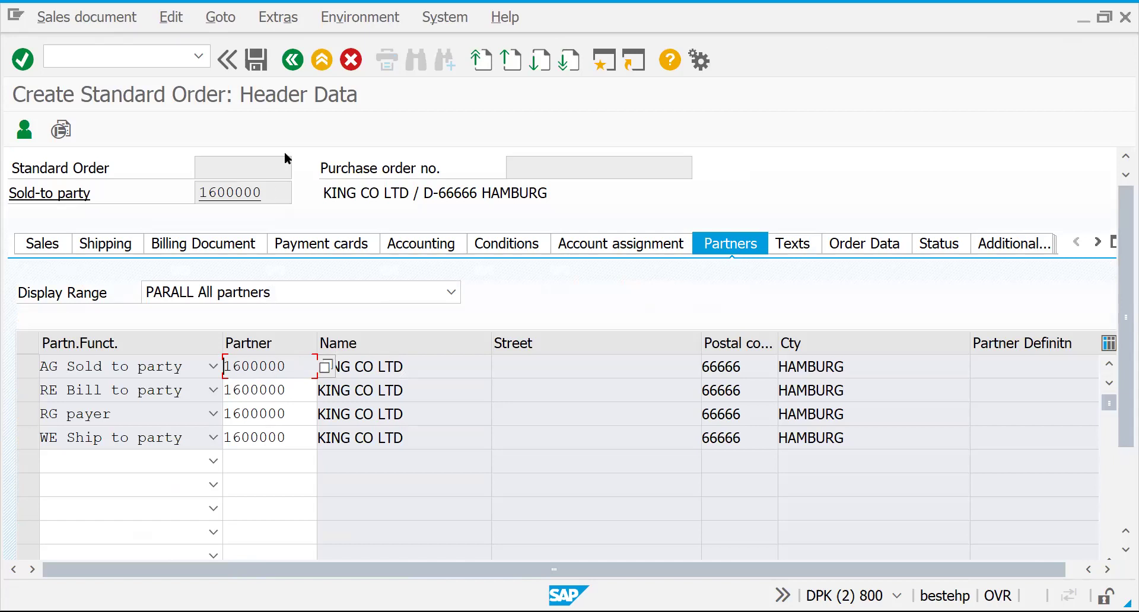
# Start another standard order with transaction /NVA01 and try to use the ship-to customer's number as its sold-to party
pyautogui.click(130, 54)
pyautogui.write('/NVA01')
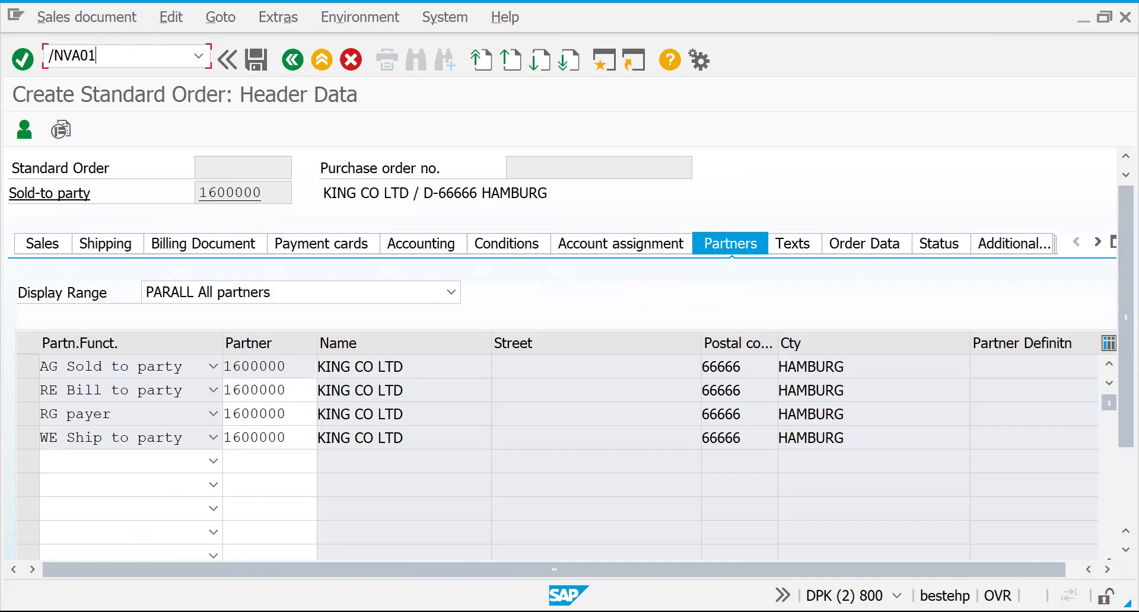
pyautogui.press('Return')
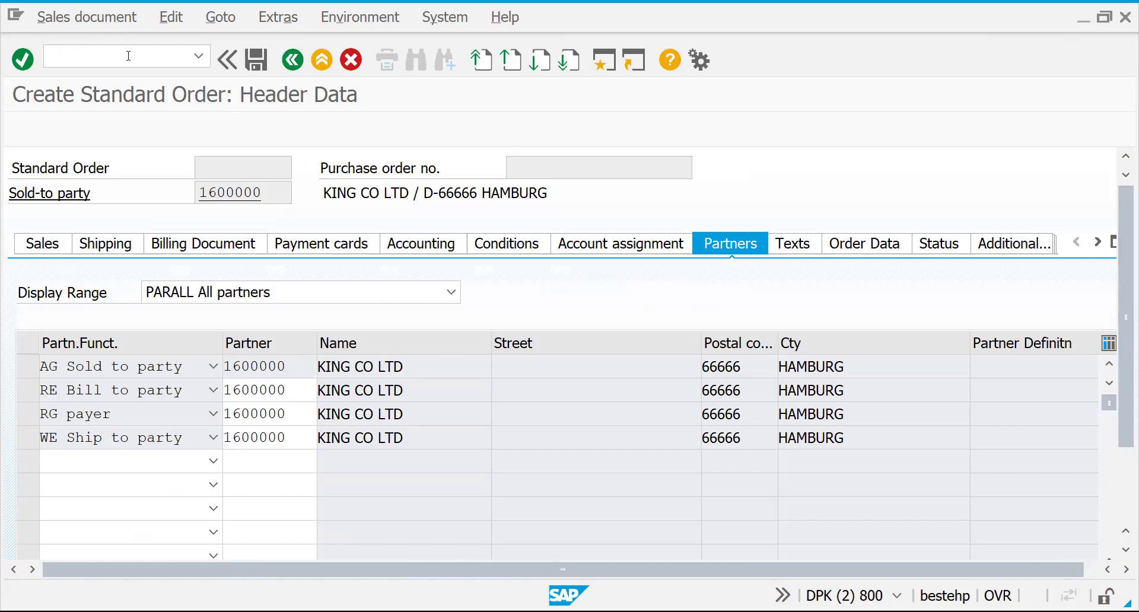
pyautogui.press('Return')
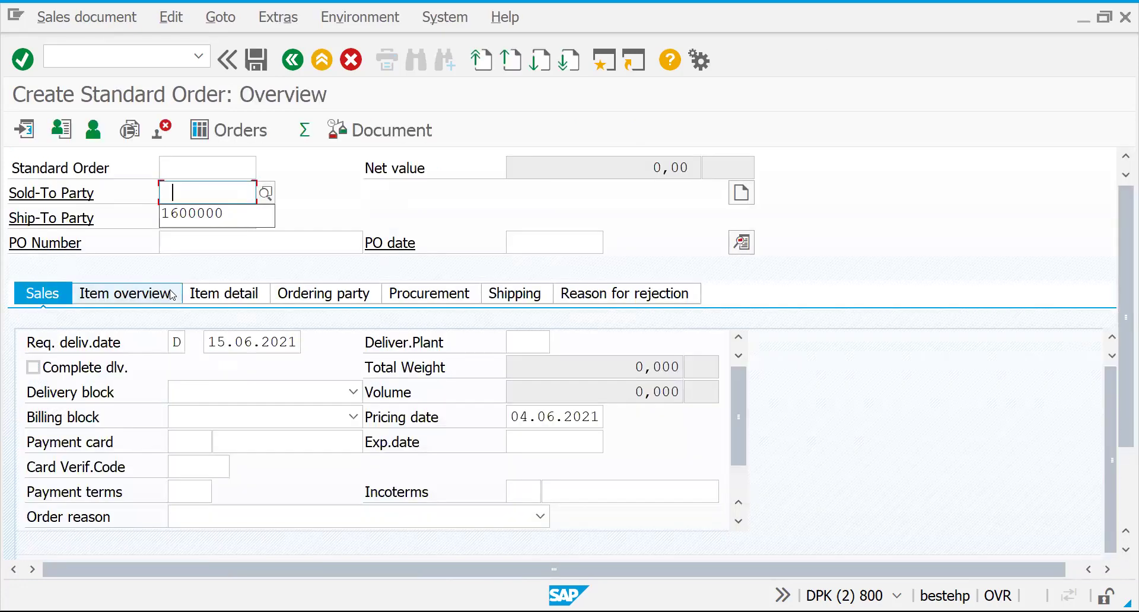
pyautogui.press('Down')
pyautogui.press('Return')
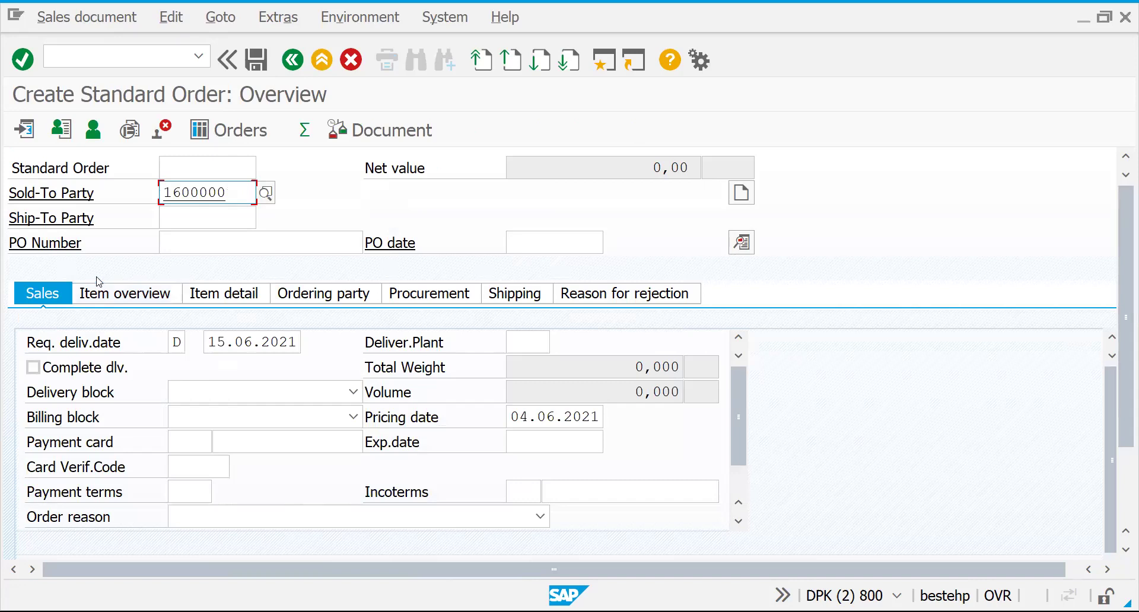
pyautogui.click(181, 193)
pyautogui.click(177, 193)
pyautogui.write('7')
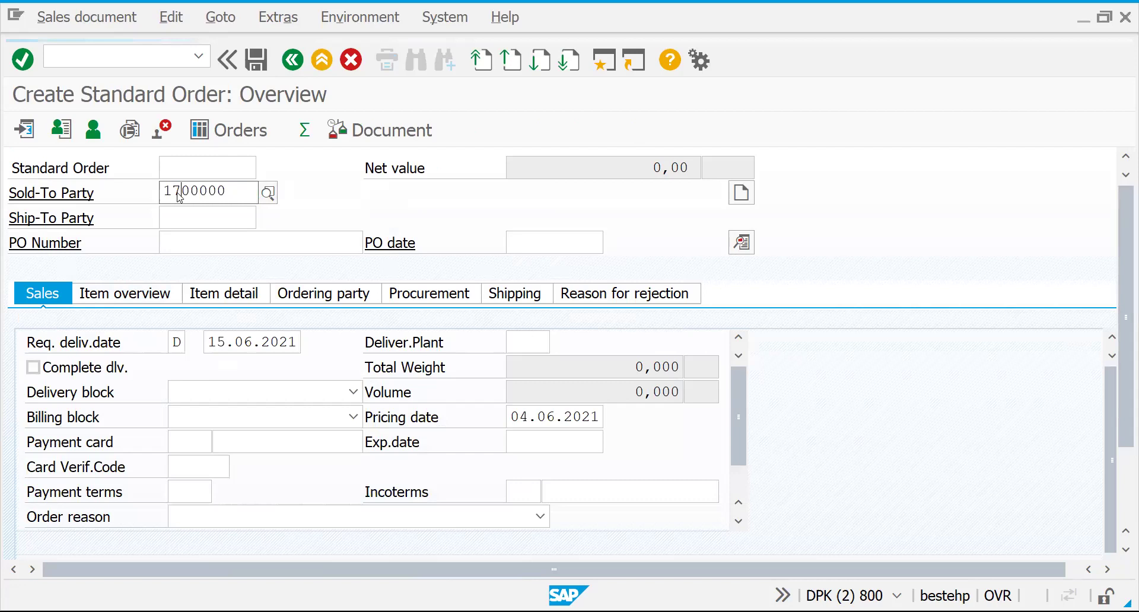
pyautogui.press('Return')
pyautogui.press('Return')
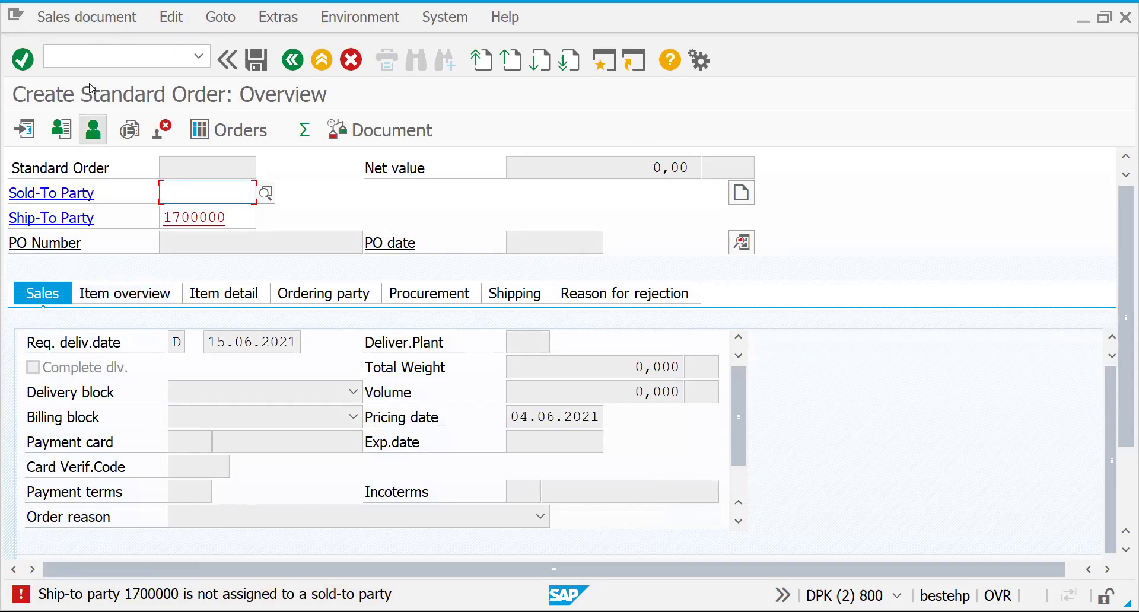
# Open customer KING CO LTD for change in sales area GS01, G1, GC with transaction /NXD02
pyautogui.click(86, 58)
pyautogui.write('/NXD02')
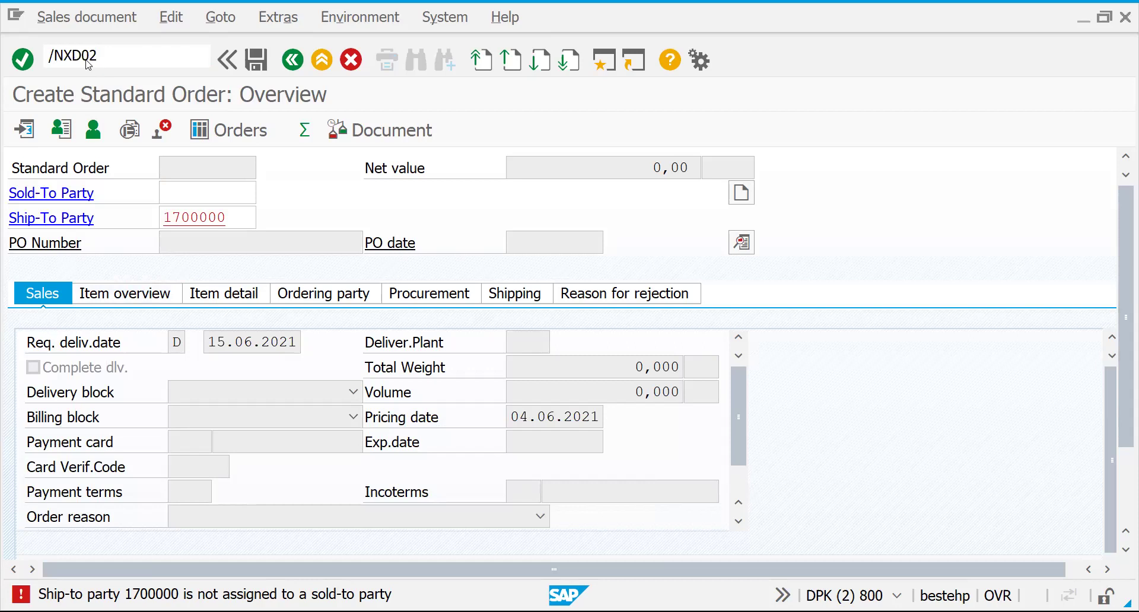
pyautogui.press('Return')
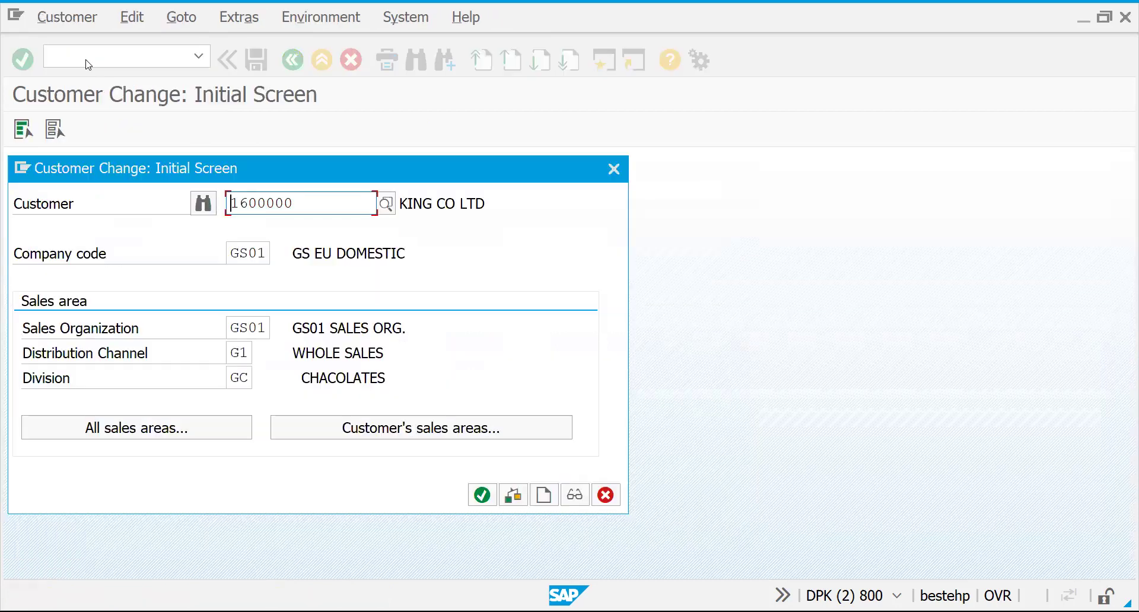
pyautogui.press('Return')
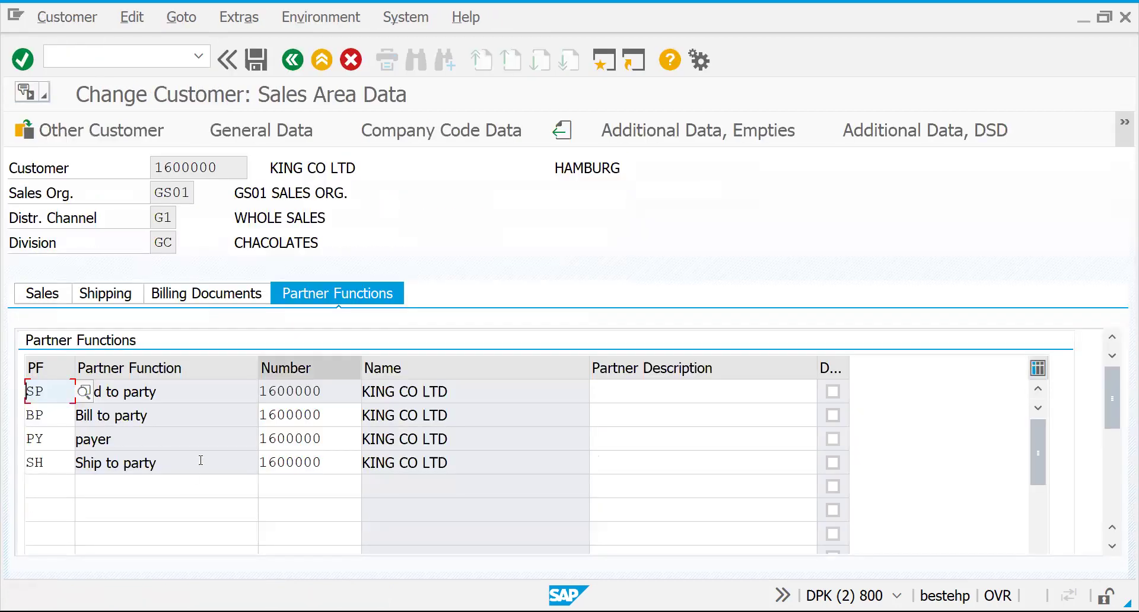
# Replace the number of KING CO LTD's partner function SH with the separate ship-to customer's number
pyautogui.click(39, 481)
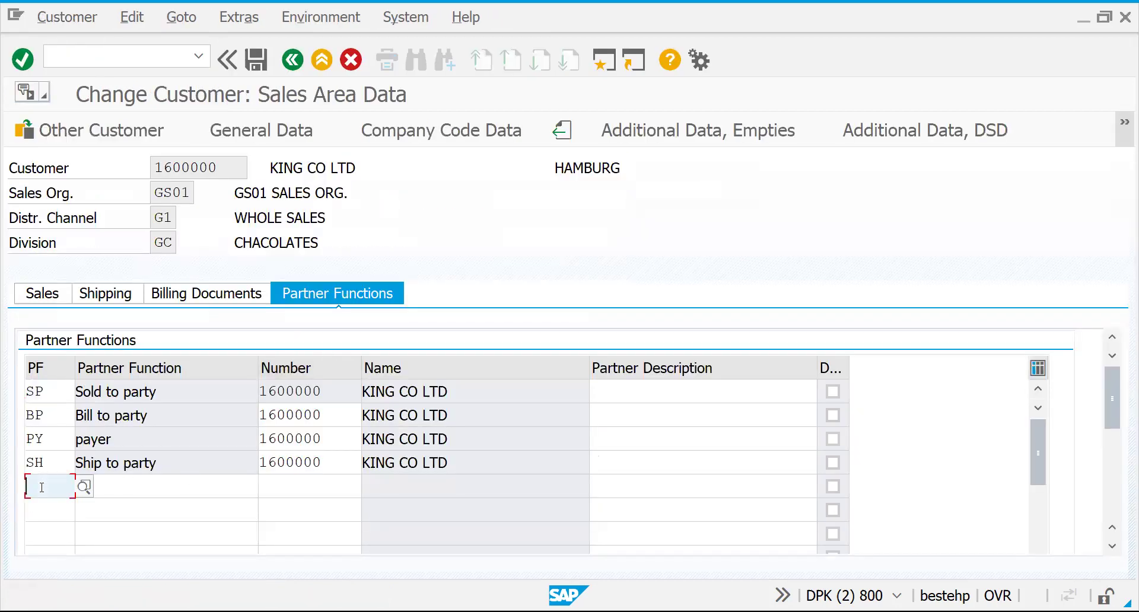
pyautogui.click(267, 463)
pyautogui.write('7')
pyautogui.press('Return')
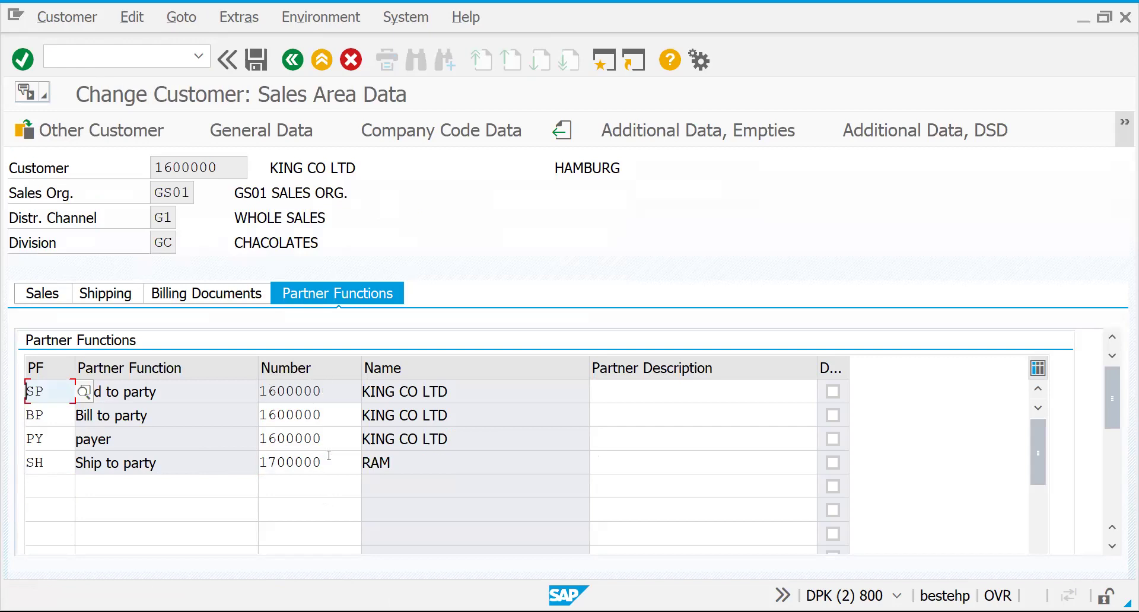
# Restore KING CO LTD's own customer number in its existing partner function SH row
pyautogui.click(270, 462)
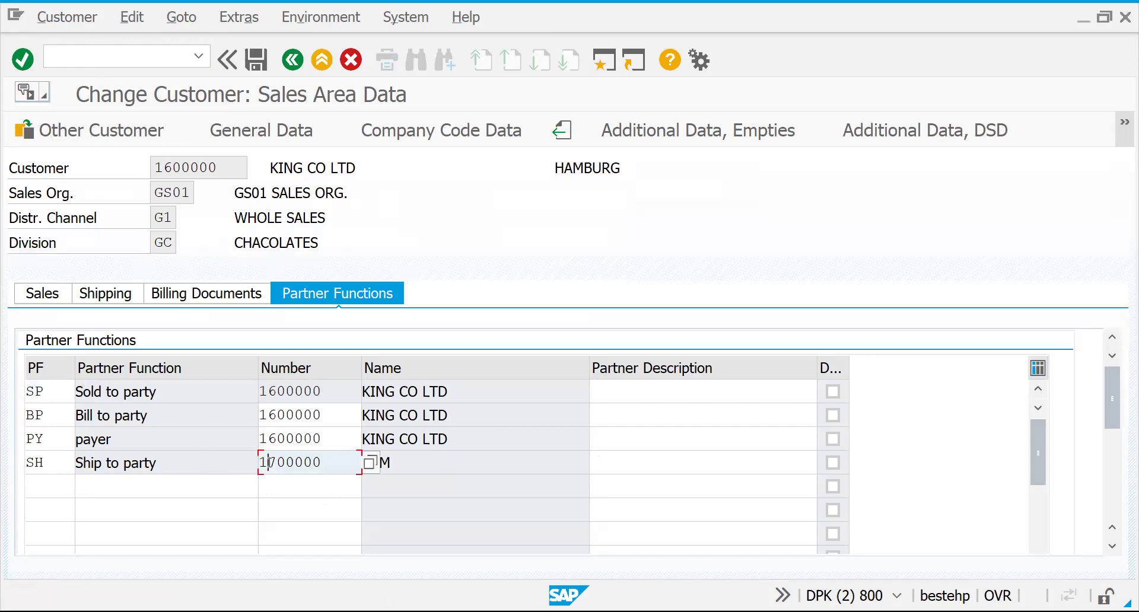
pyautogui.write('6')
pyautogui.press('Return')
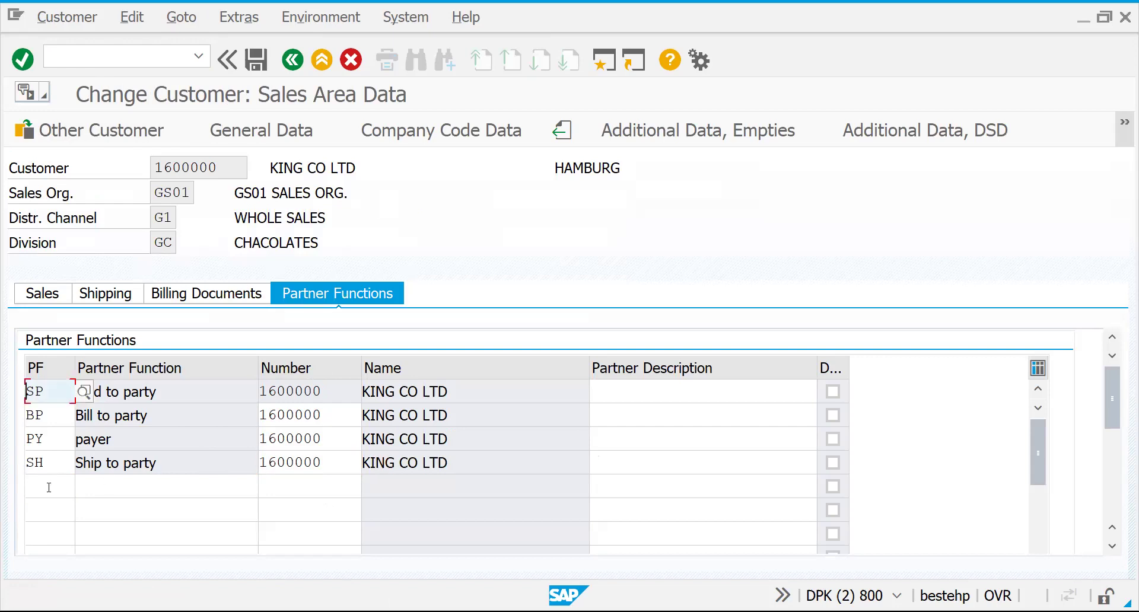
# Add a second partner function SH to KING CO LTD with the separate ship-to customer's number
pyautogui.click(48, 487)
pyautogui.write('SH')
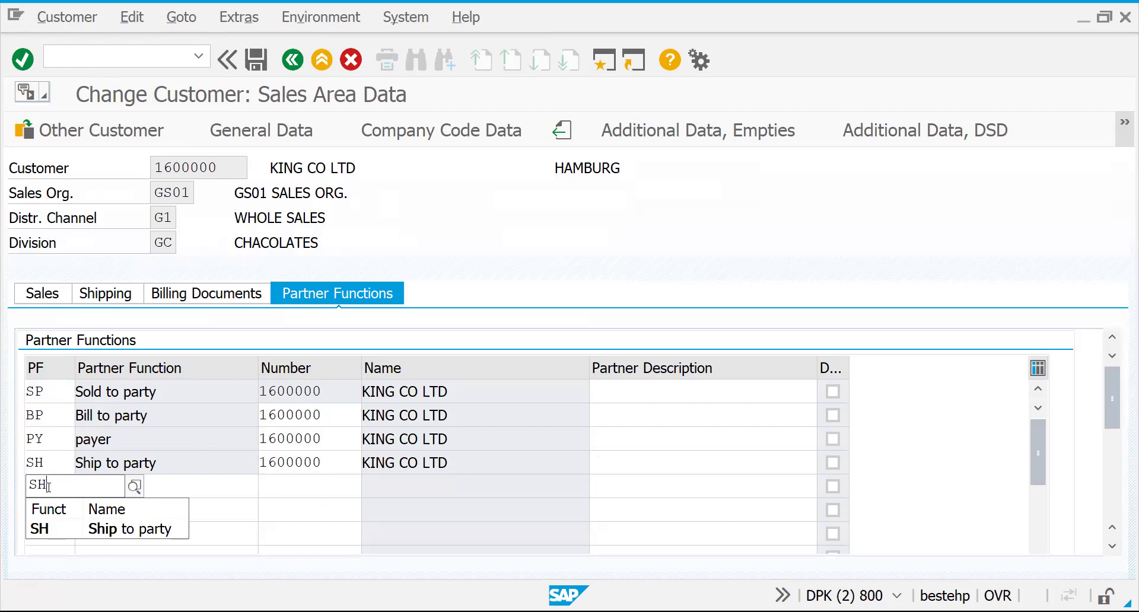
pyautogui.press('Escape')
pyautogui.press('Tab')
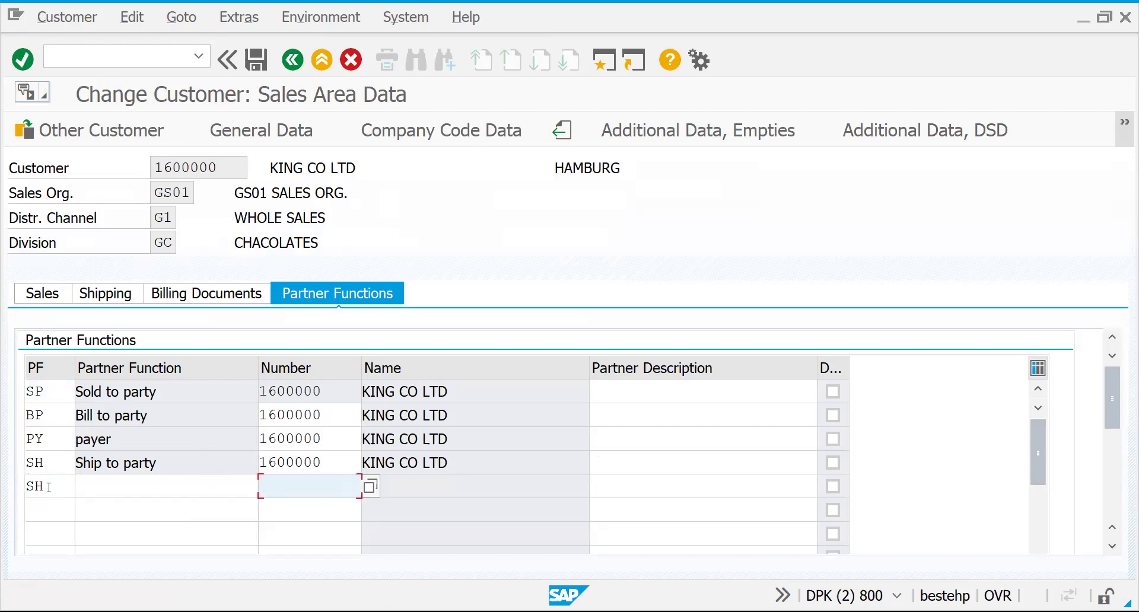
pyautogui.write('170')
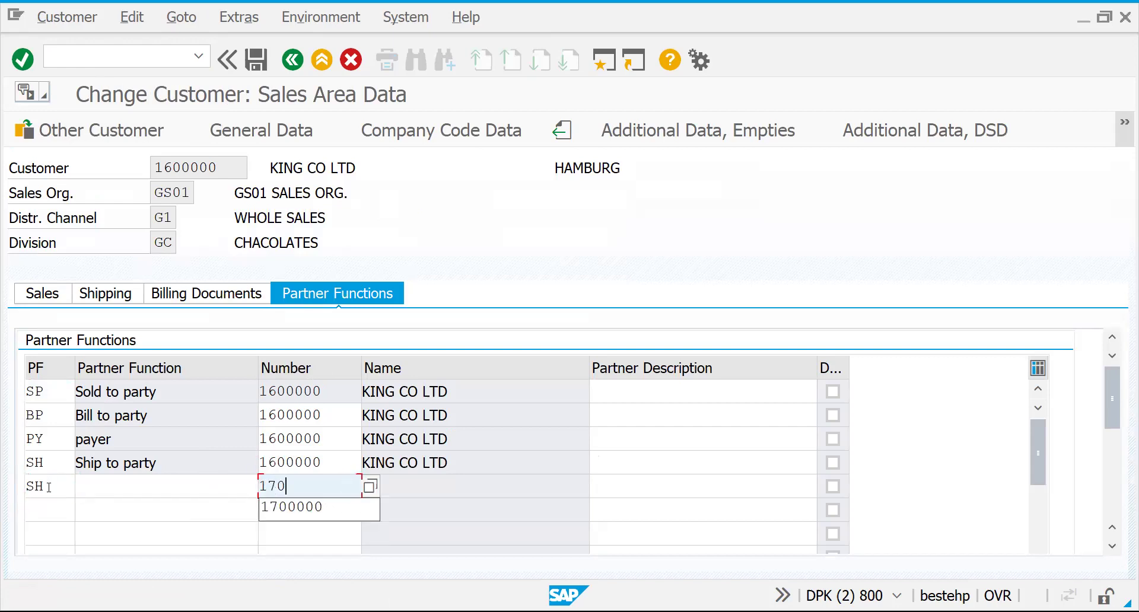
pyautogui.write('0000')
pyautogui.press('Return')
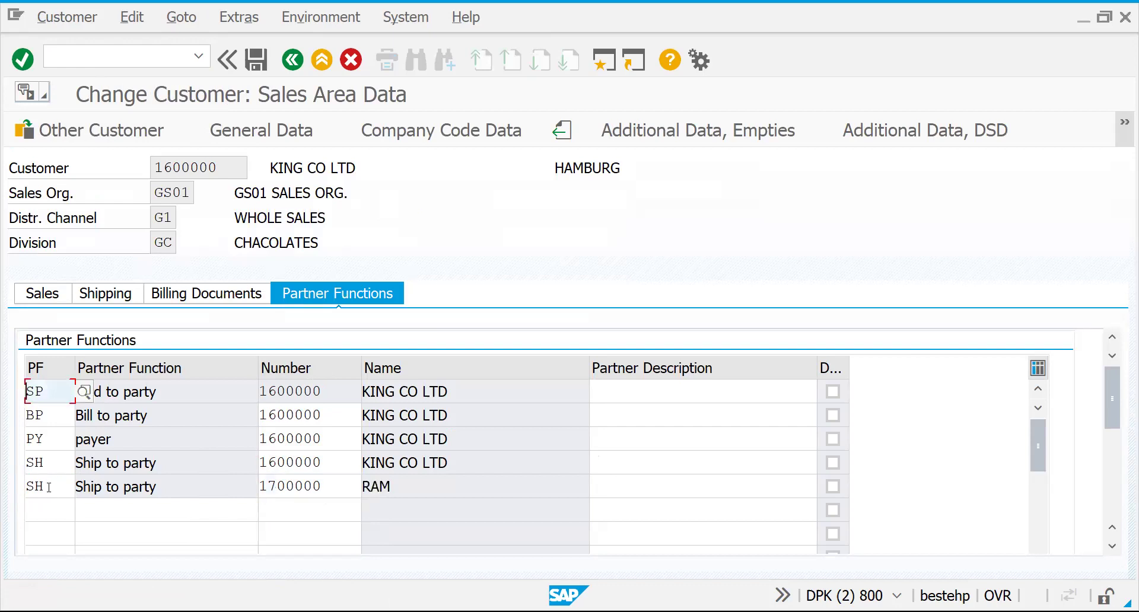
pyautogui.click(161, 390)
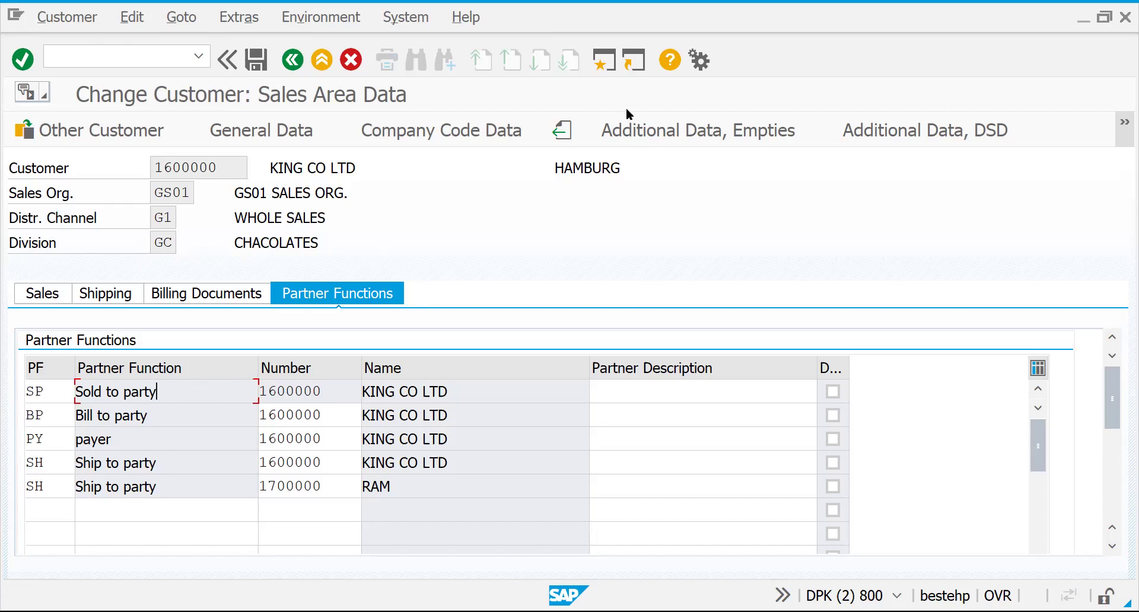
# Switch to the session showing the customer number range intervals and go back to the project customizing overview
pyautogui.hotkey('alt', 'Tab')
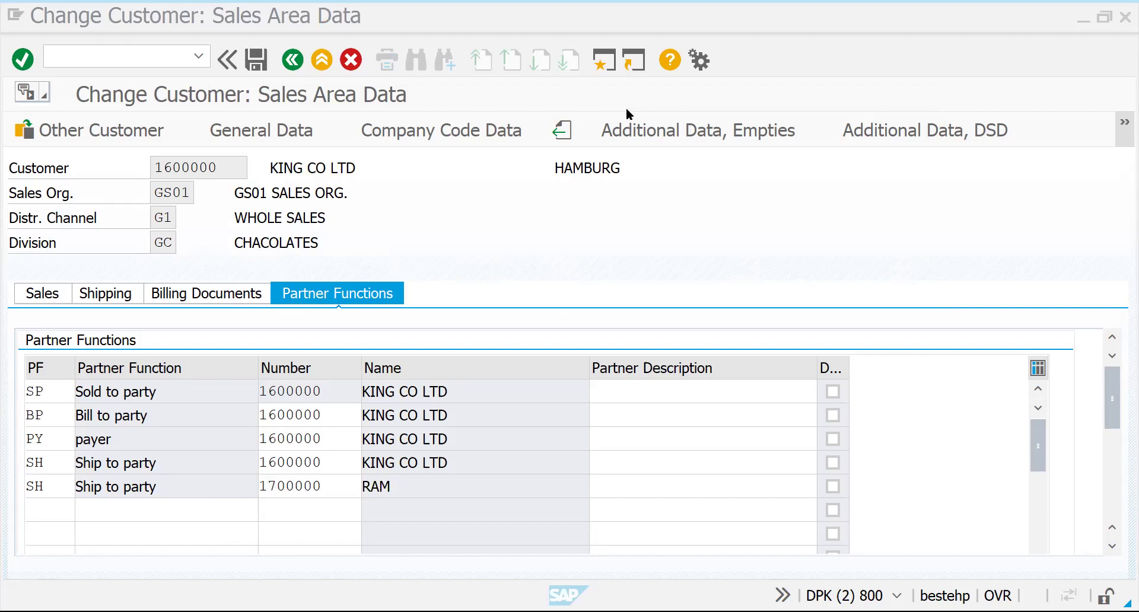
pyautogui.hotkey('alt', 'Tab')
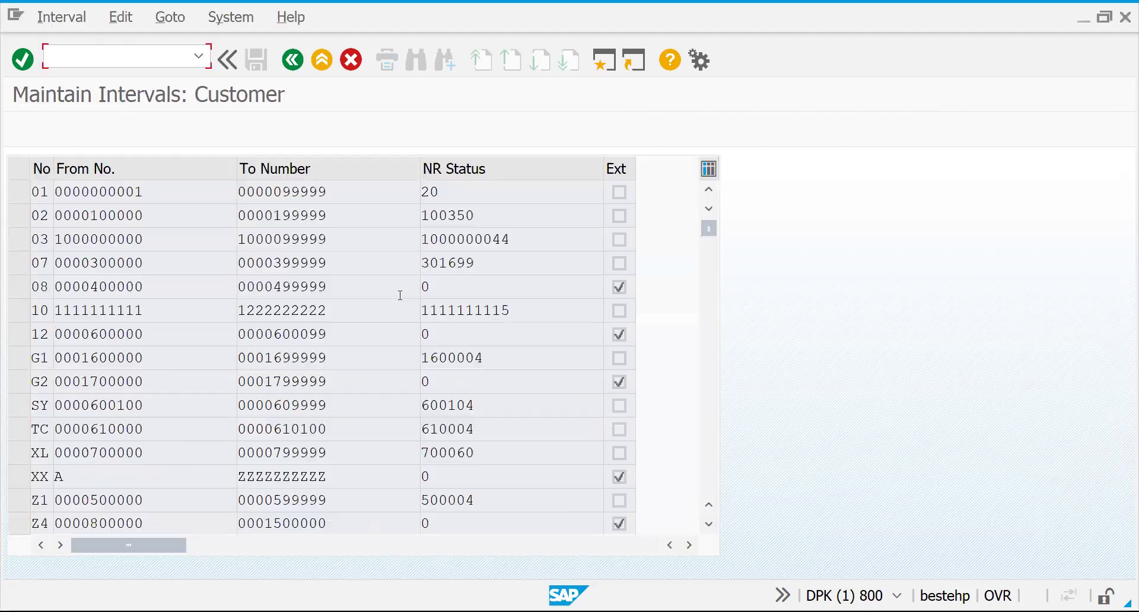
pyautogui.click(293, 60)
pyautogui.click(293, 61)
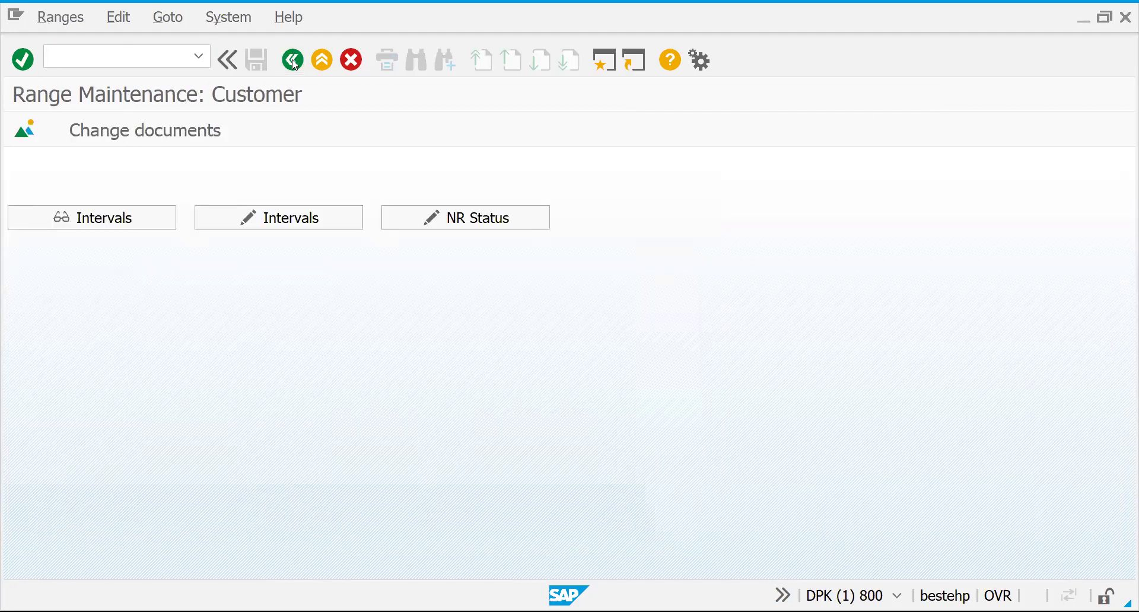
pyautogui.click(293, 61)
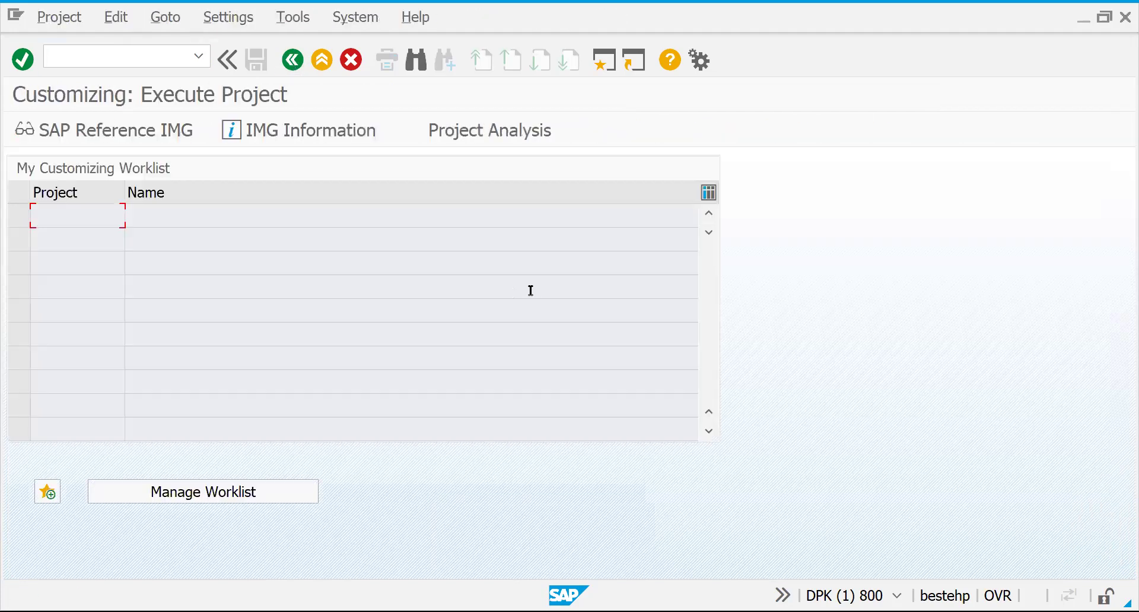
# Open Set Up Partner Determination for Customer Master in the SAP Reference IMG, under the basic functions of Sales and Distribution
pyautogui.click(173, 125)
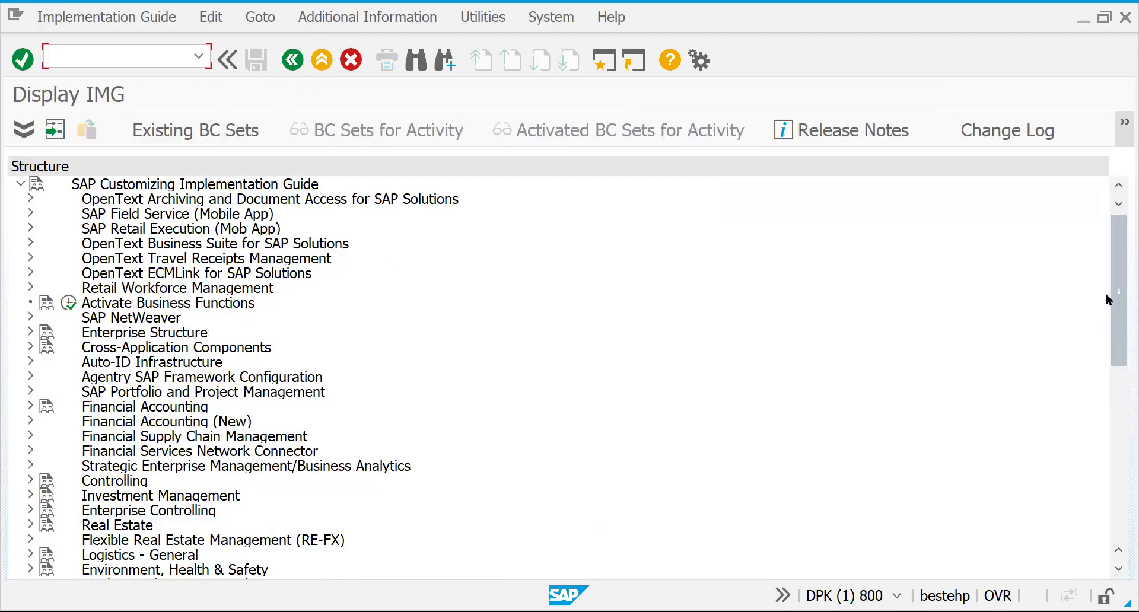
pyautogui.moveTo(1120, 321); pyautogui.dragTo(1122, 396)
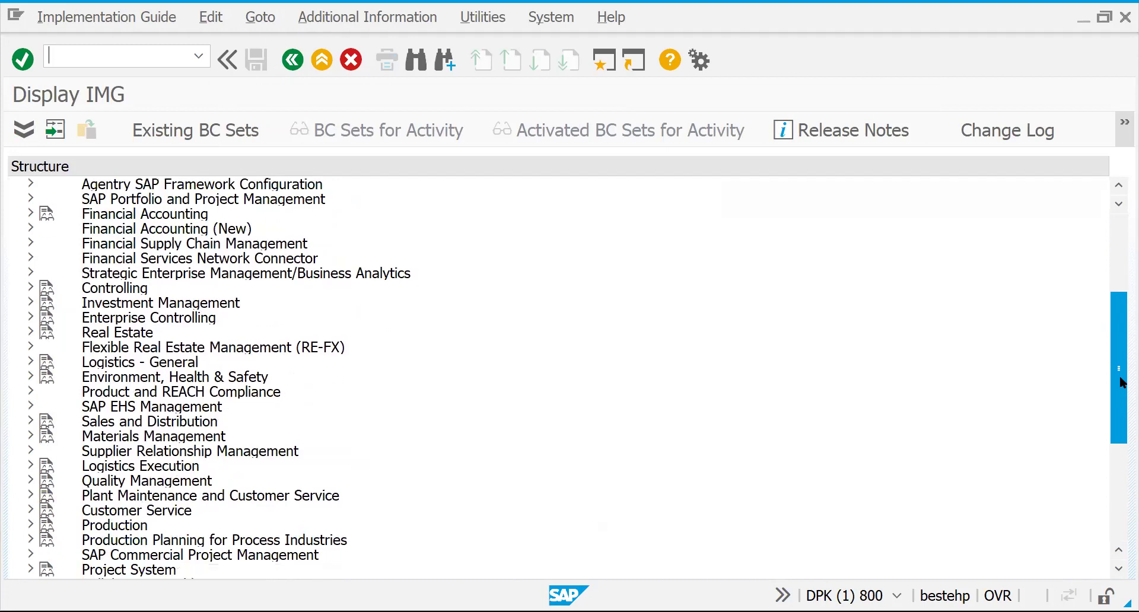
pyautogui.click(31, 422)
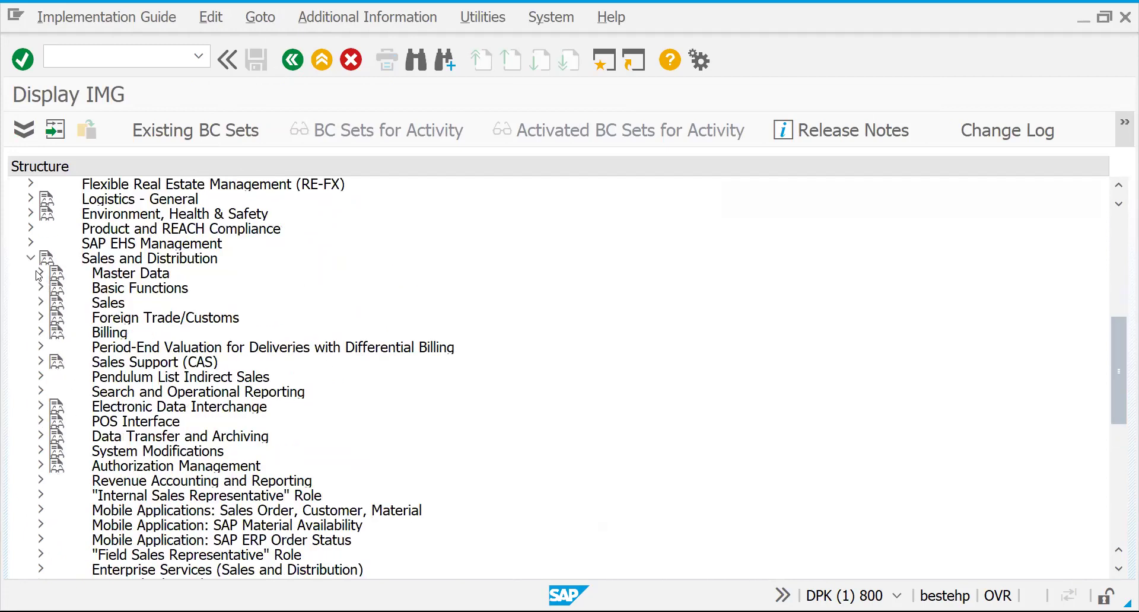
pyautogui.click(40, 289)
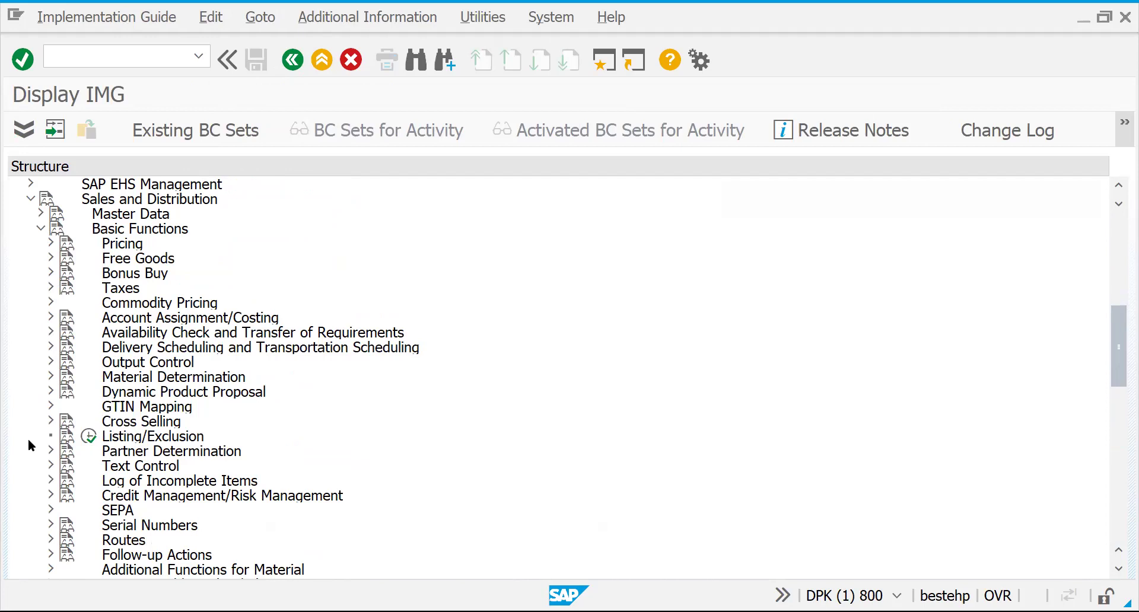
pyautogui.click(50, 450)
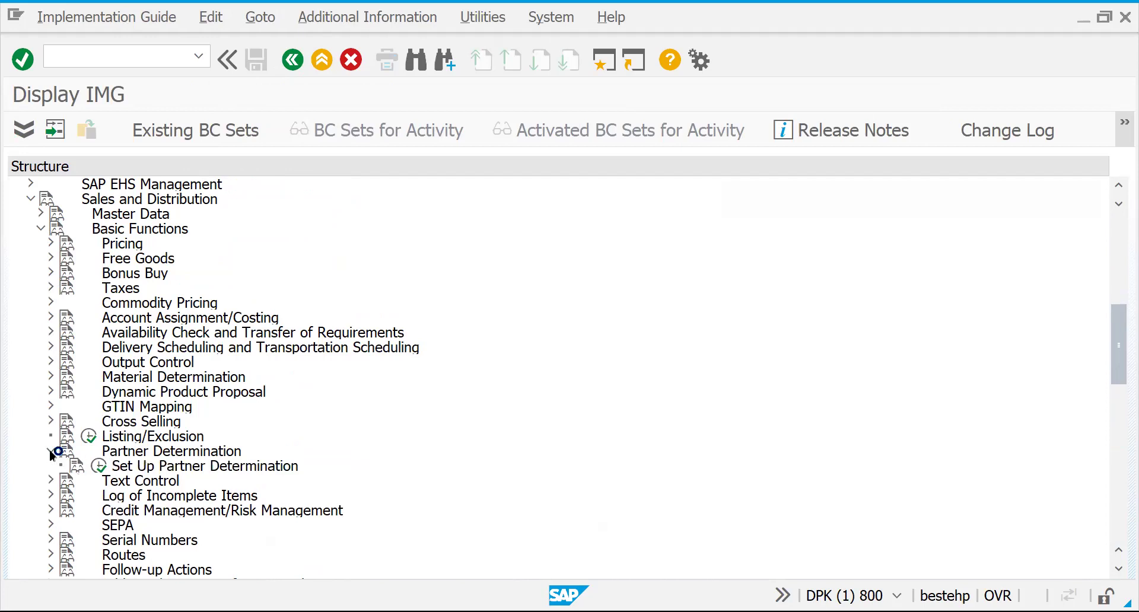
pyautogui.click(99, 466)
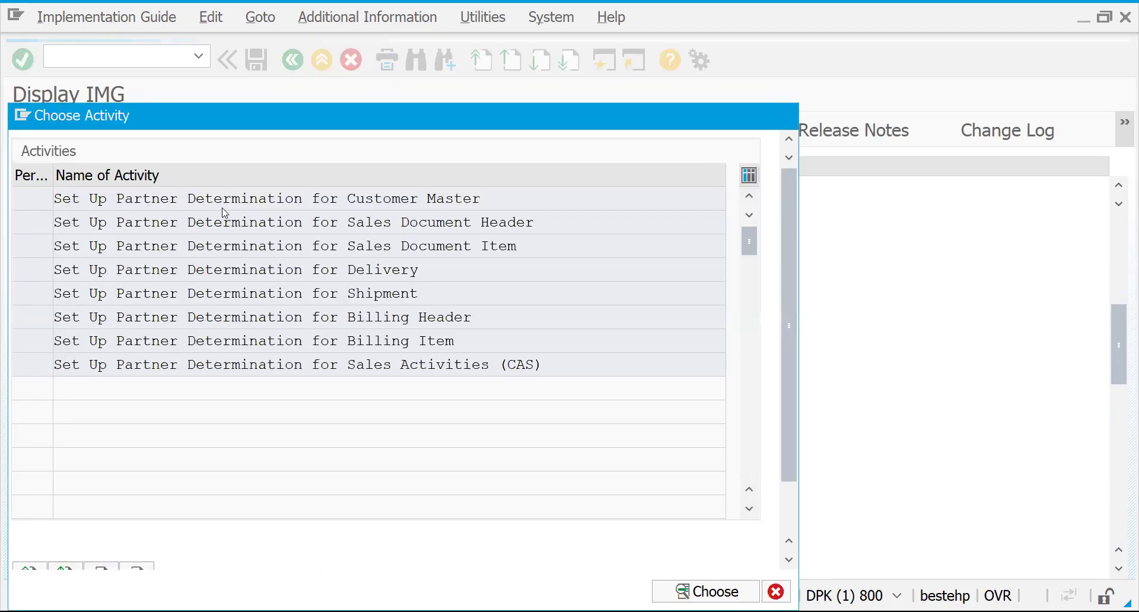
pyautogui.doubleClick(224, 209)
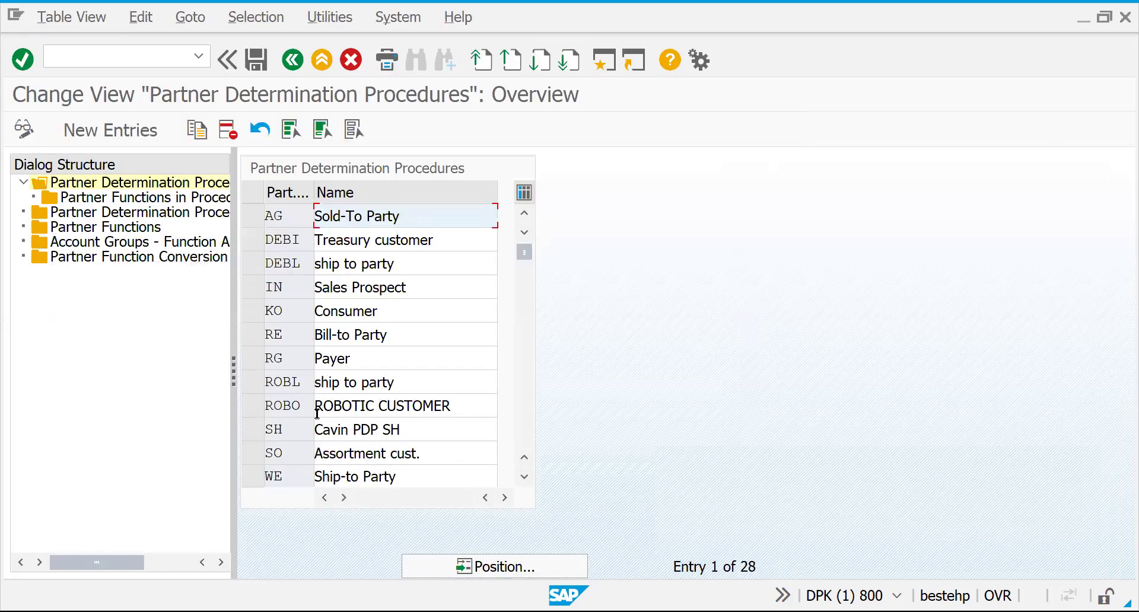
# Locate partner determination procedure ZS01 and examine its partner functions and their Not Modifiable and mandatory settings
pyautogui.click(428, 561)
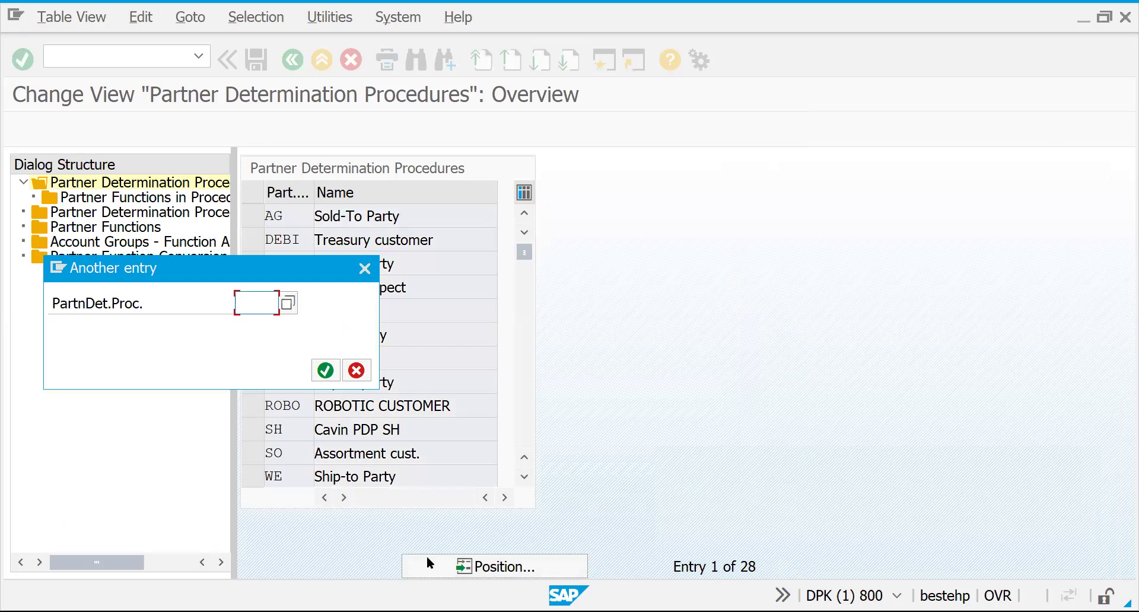
pyautogui.write('GS01')
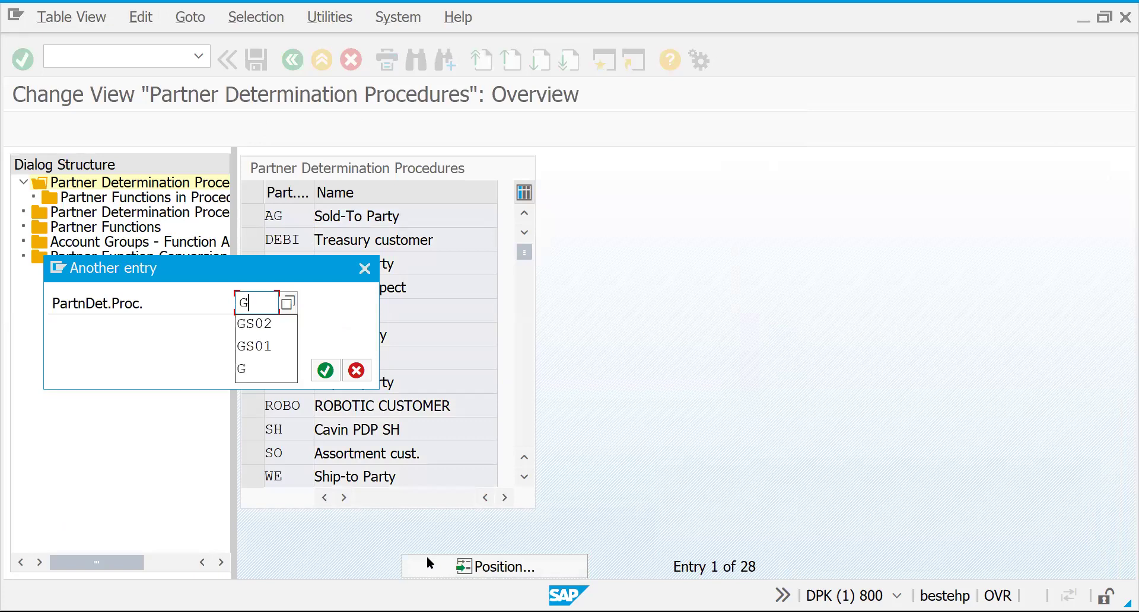
pyautogui.press('Return')
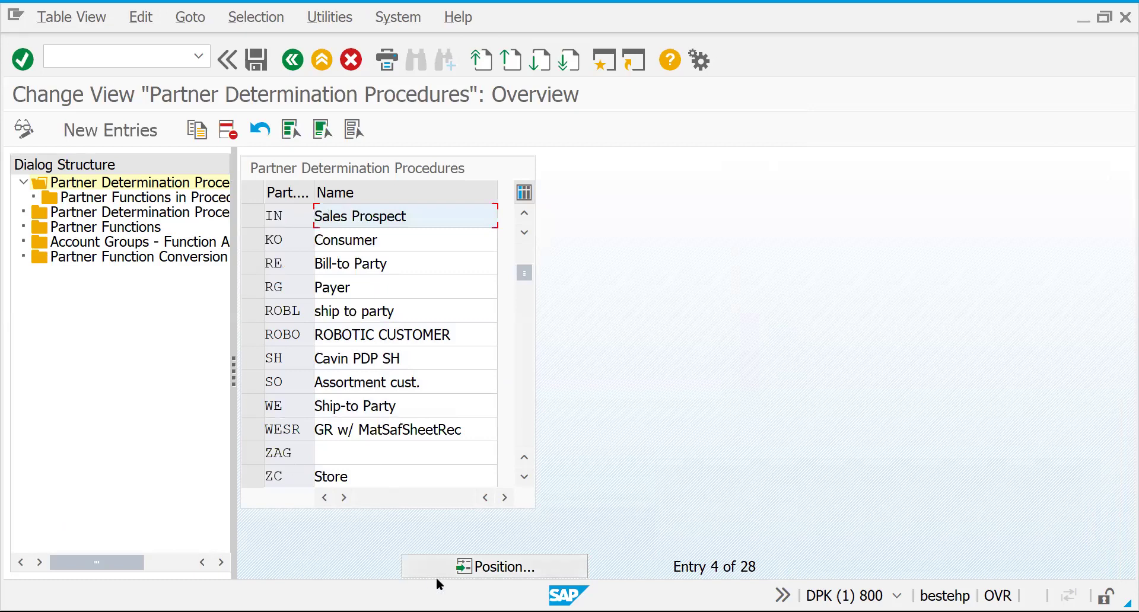
pyautogui.click(450, 567)
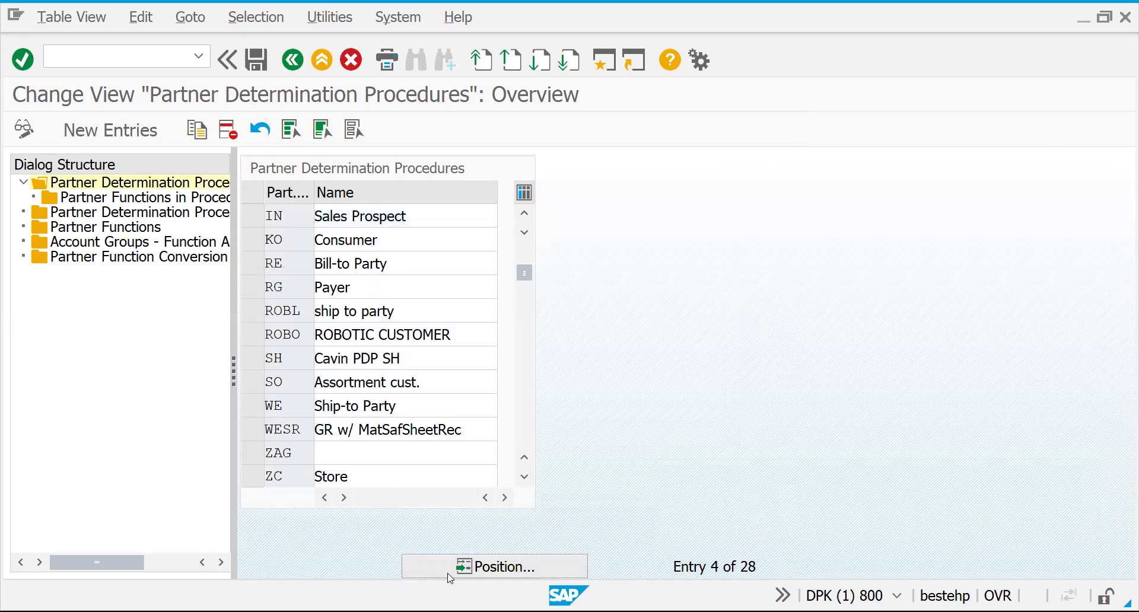
pyautogui.write('ZS')
pyautogui.press('Return')
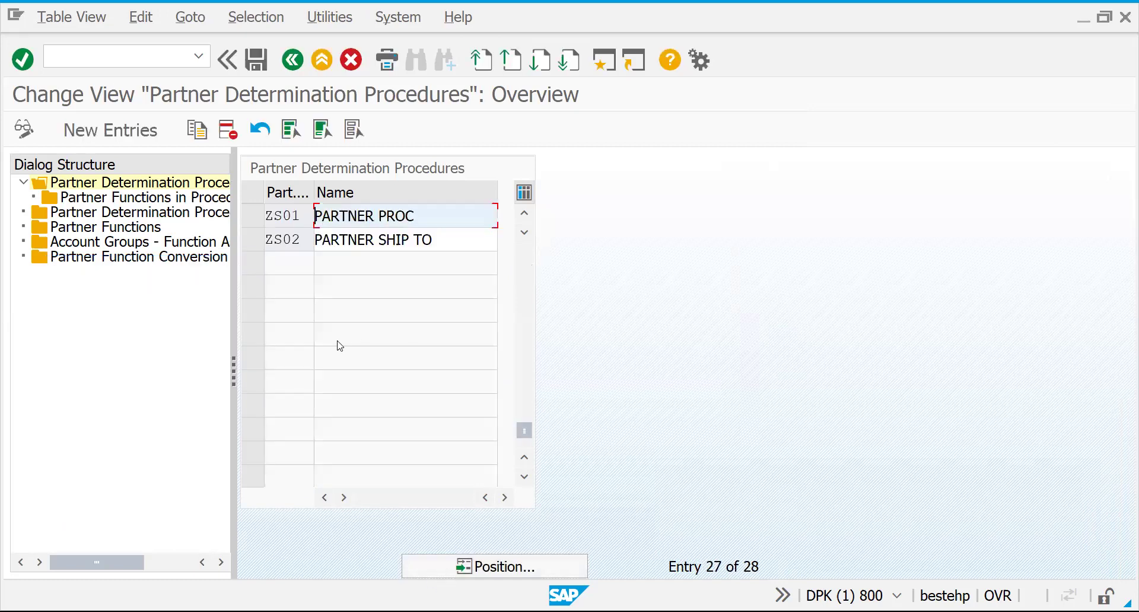
pyautogui.click(253, 215)
pyautogui.click(147, 199)
pyautogui.doubleClick(147, 199)
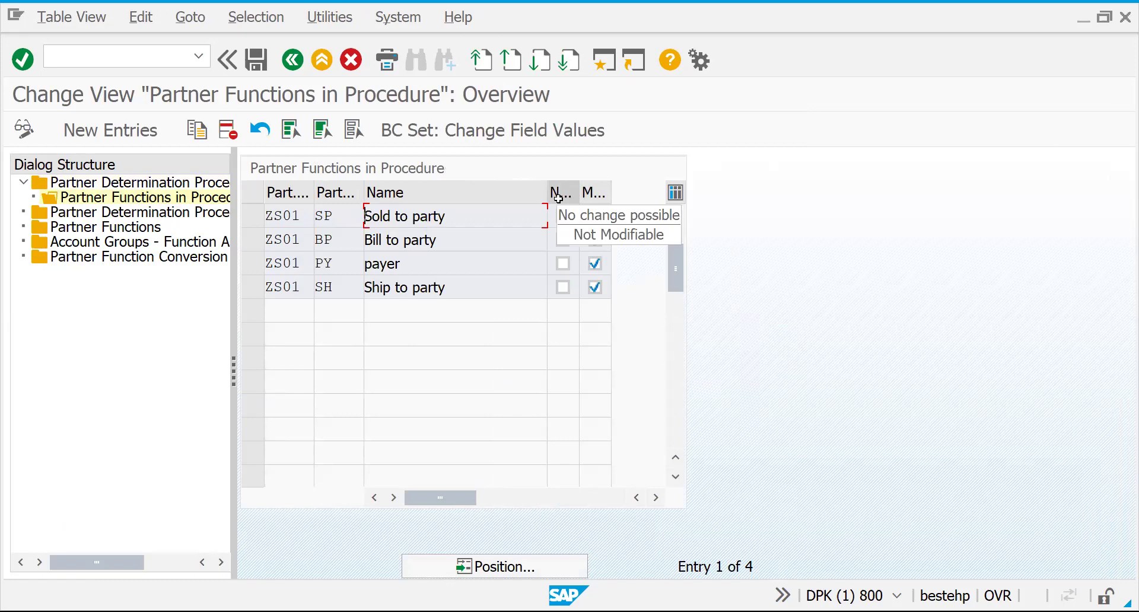
pyautogui.click(564, 216)
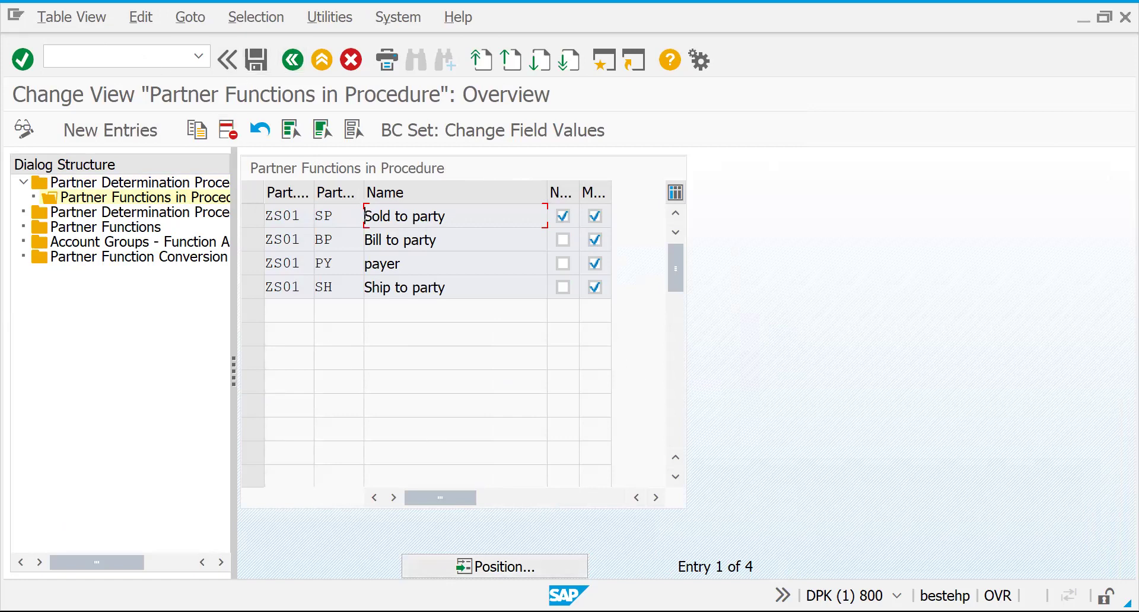
pyautogui.click(786, 17)
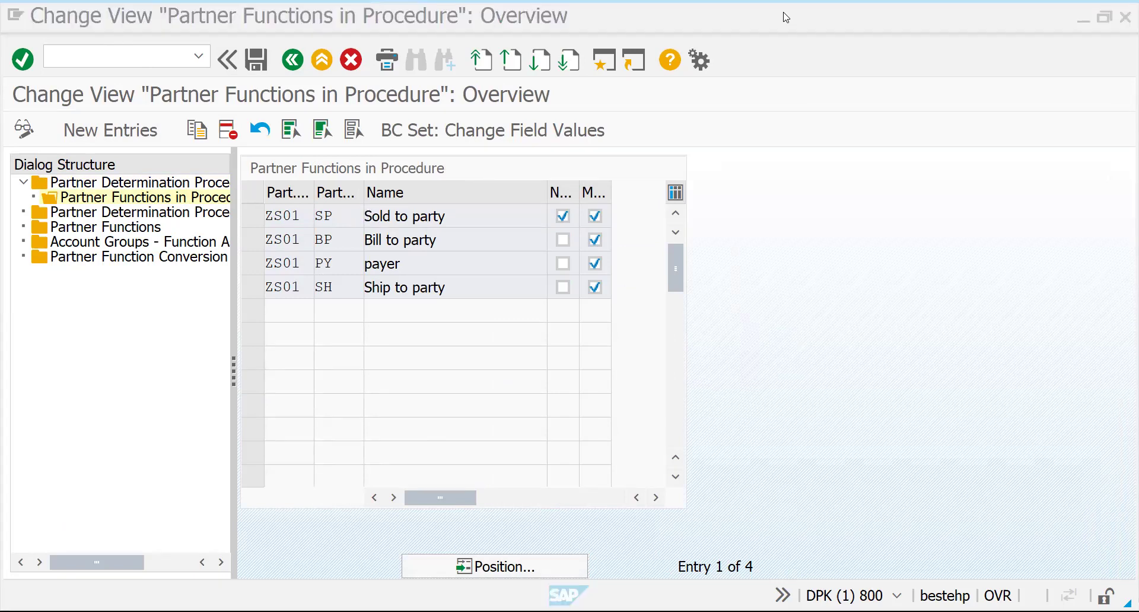
# Switch back to the session changing customer KING CO LTD, save its partner functions and leave customer maintenance
pyautogui.hotkey('alt', 'Tab')
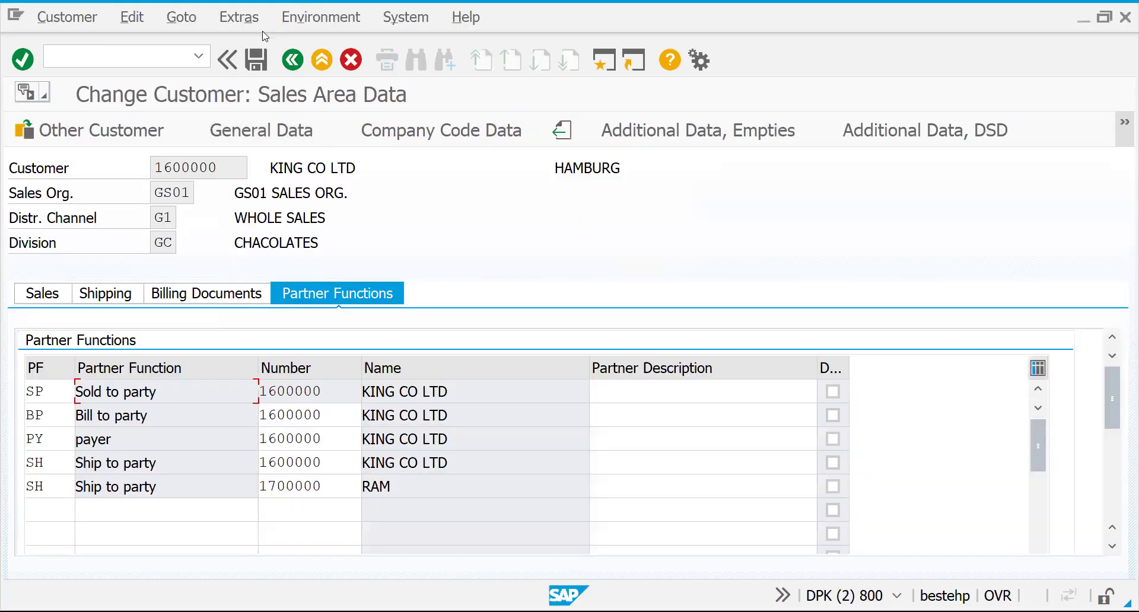
pyautogui.click(258, 61)
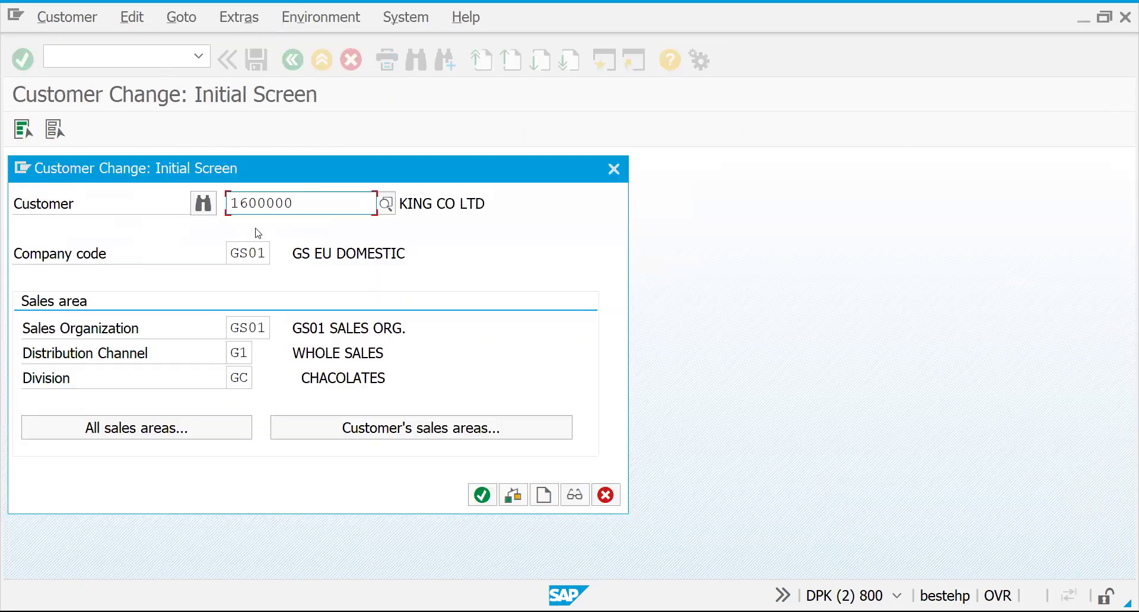
pyautogui.press('Escape')
# Start a new standard order with transaction /NVA01
pyautogui.write('/')
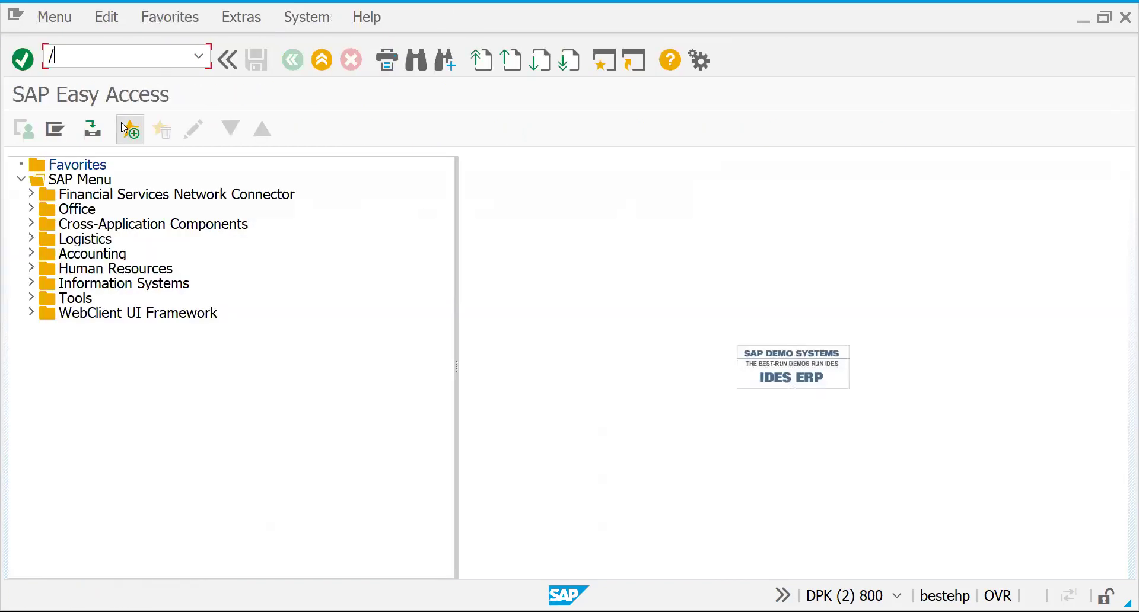
pyautogui.write('NVA01')
pyautogui.press('Return')
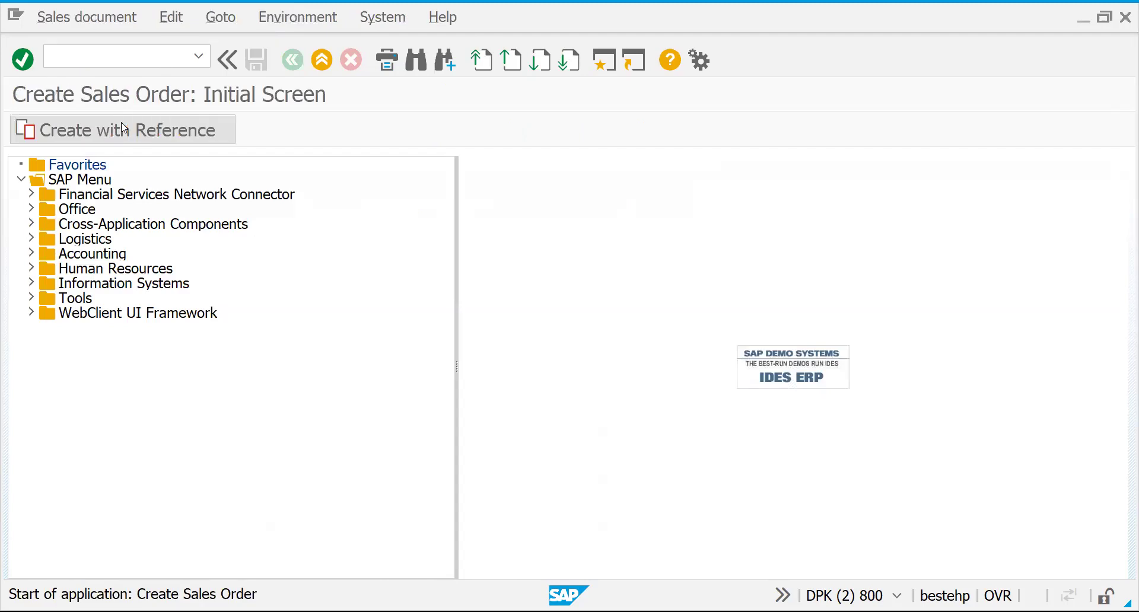
pyautogui.press('Return')
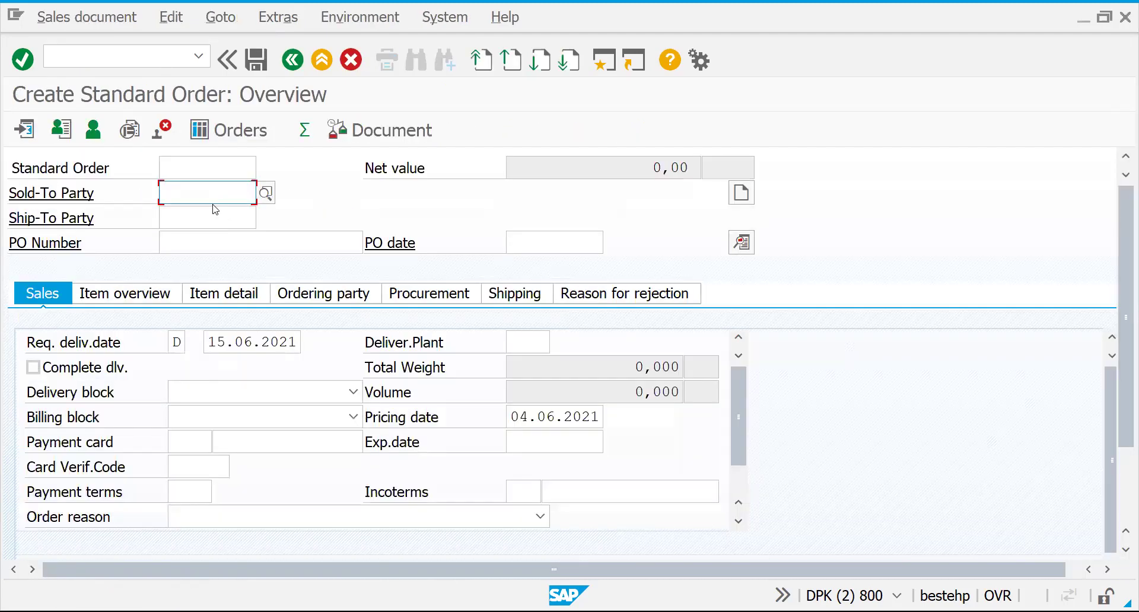
# Enter KING CO LTD as the order's sold-to party and choose the separate ship-to customer as its ship-to party
pyautogui.click(214, 202)
pyautogui.press('Down')
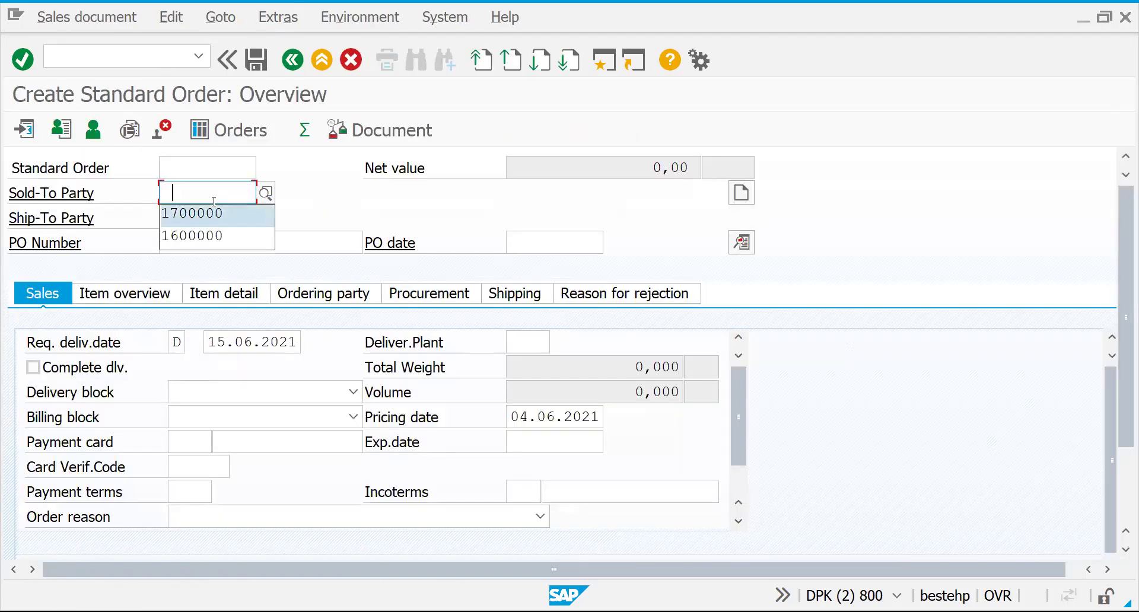
pyautogui.press('Down')
pyautogui.press('Return')
pyautogui.press('Return')
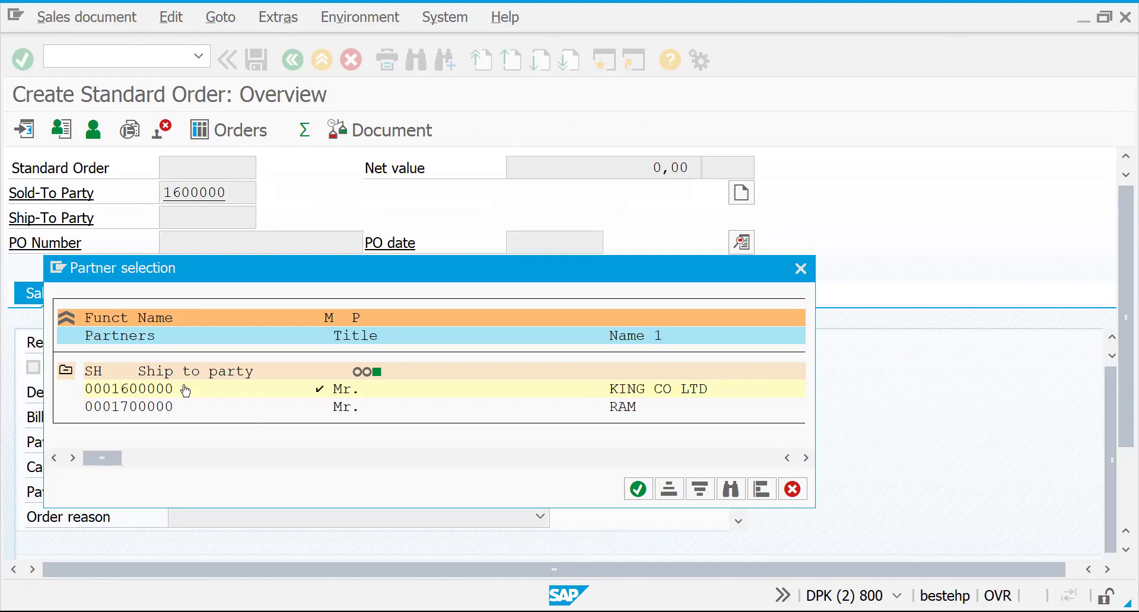
pyautogui.doubleClick(170, 411)
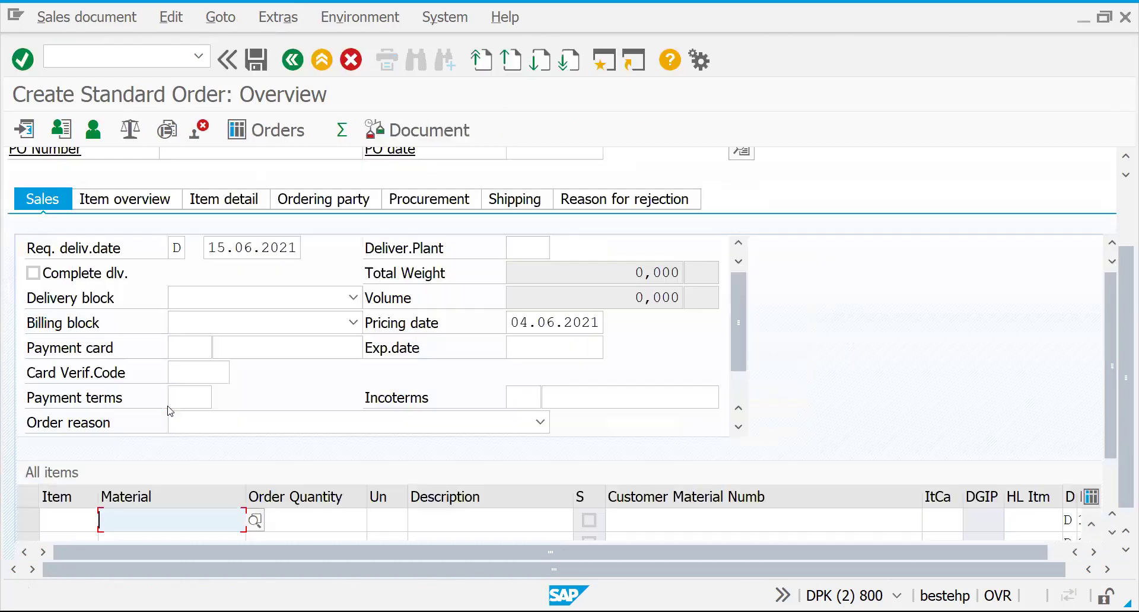
pyautogui.moveTo(1123, 275); pyautogui.dragTo(1122, 166)
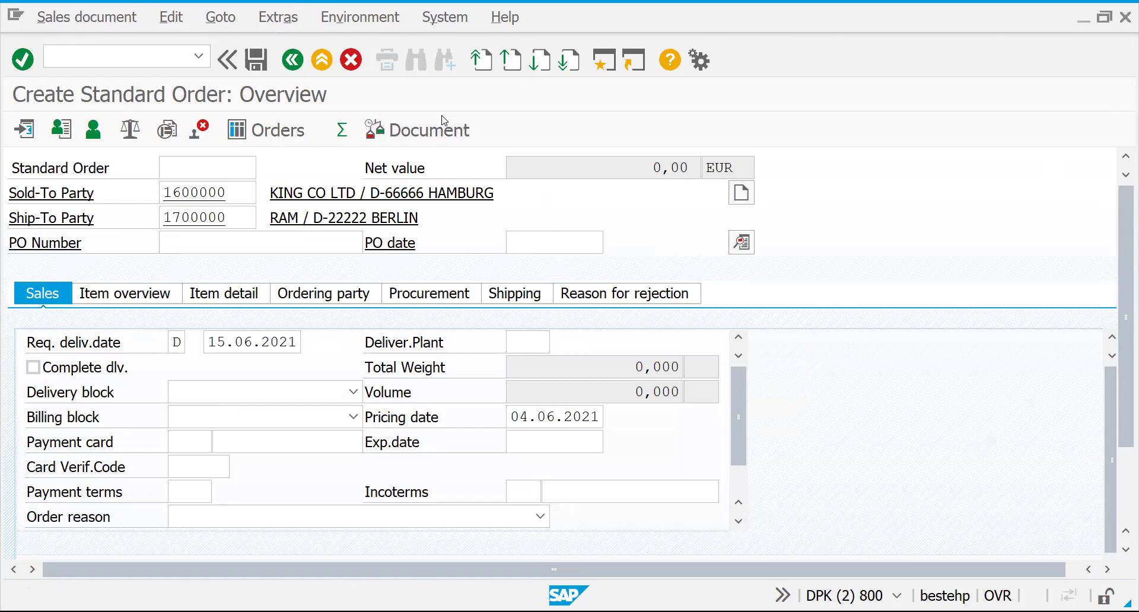
# Switch to the COURSE workbook in Excel, review the MASTERDATA CONTROLS sheet and return to the PARTNER DETERMINATION sheet
pyautogui.hotkey('alt', 'Tab')
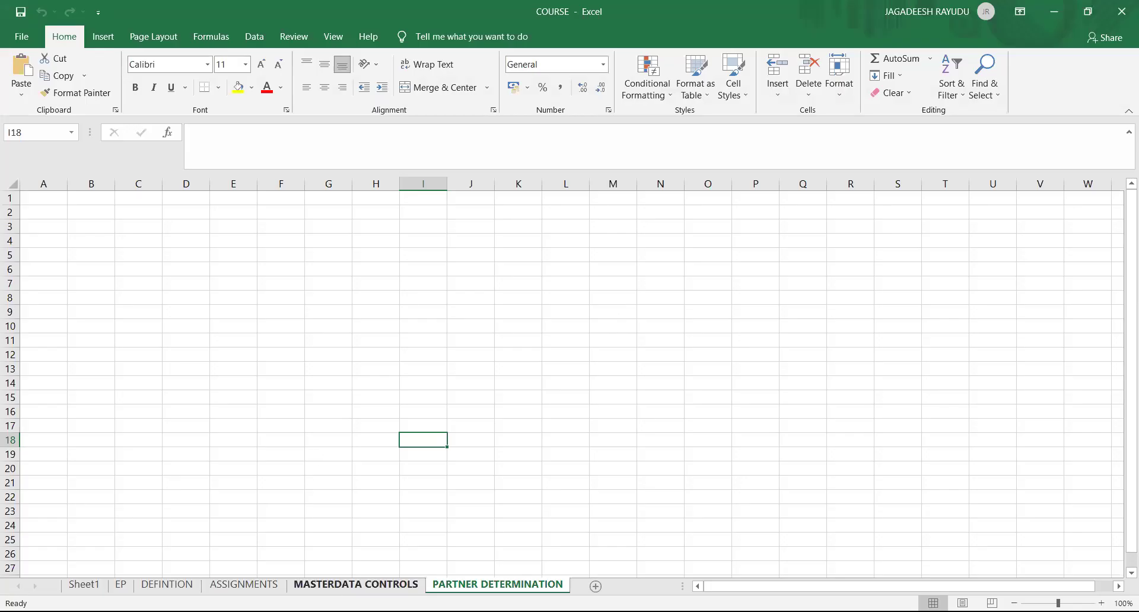
pyautogui.hotkey('ctrl', 'pageup')
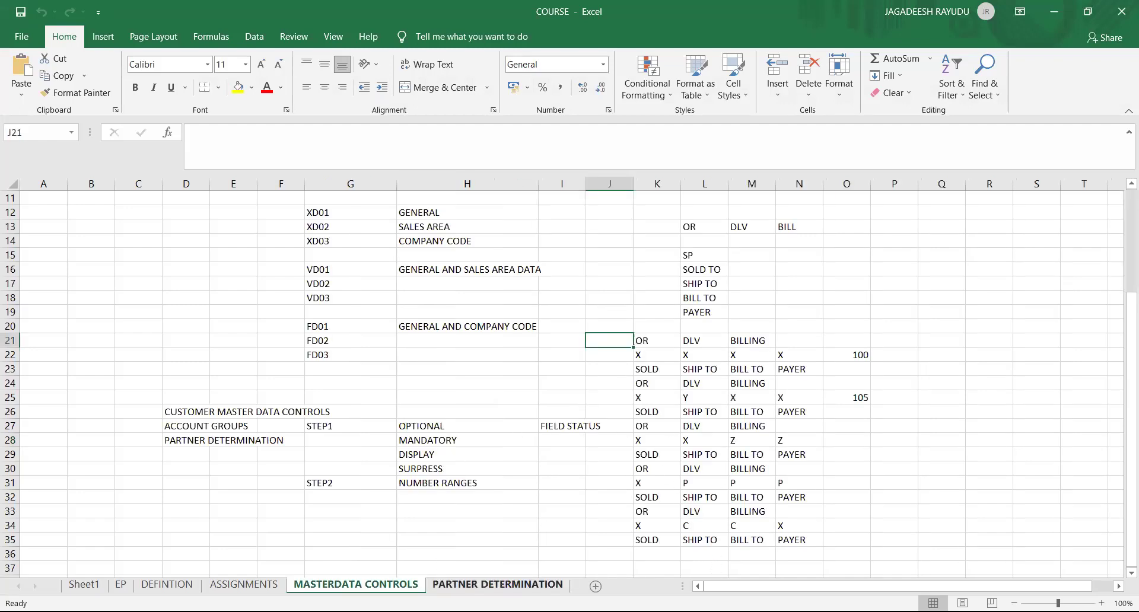
pyautogui.click(499, 585)
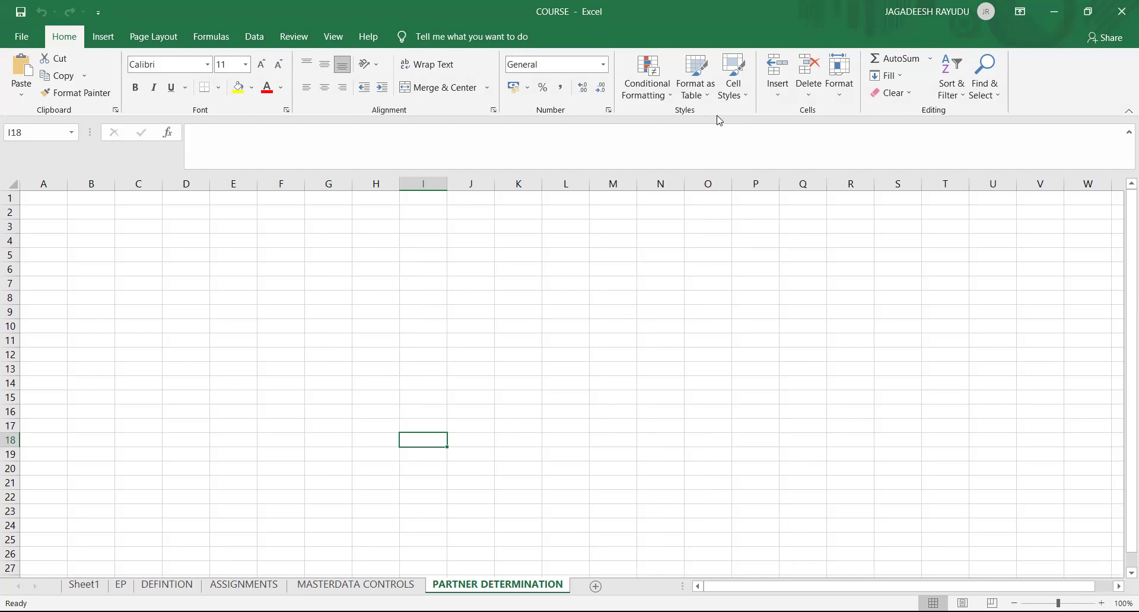
pyautogui.hotkey('alt', 'Tab')
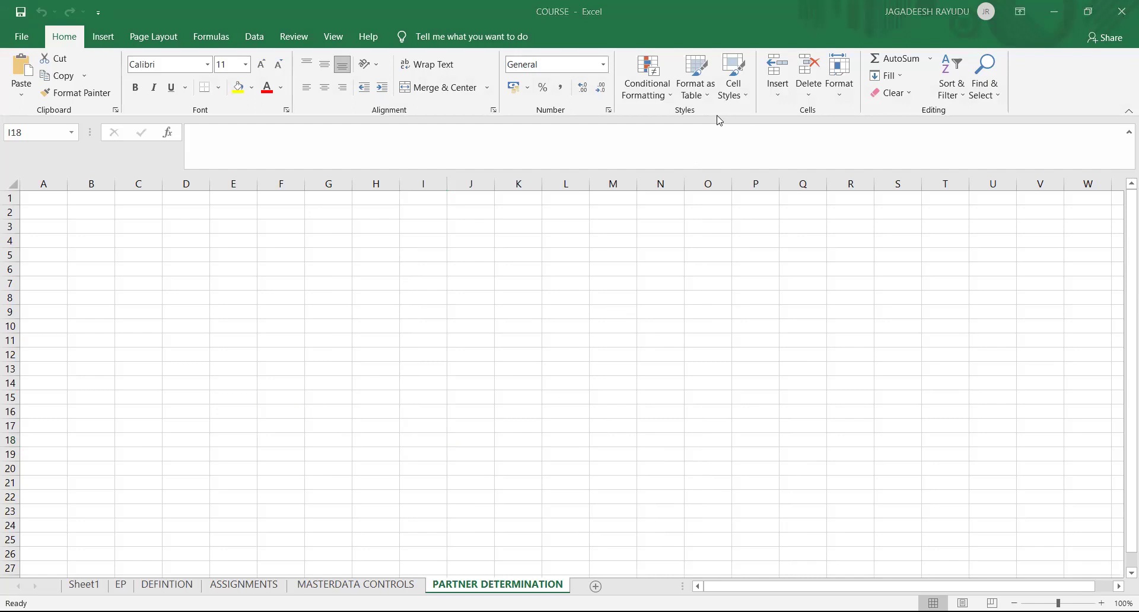